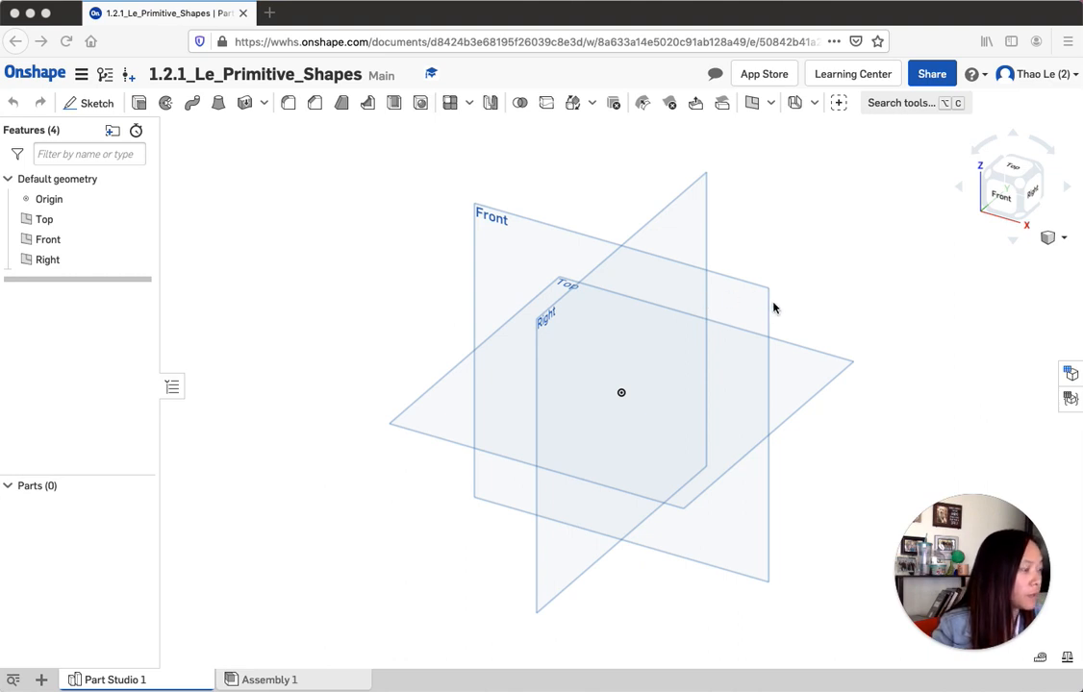
Examine the default planes by orbiting, panning, zooming and rolling the view, then restore the Isometric view.
right_drag(767, 300, 686, 338)
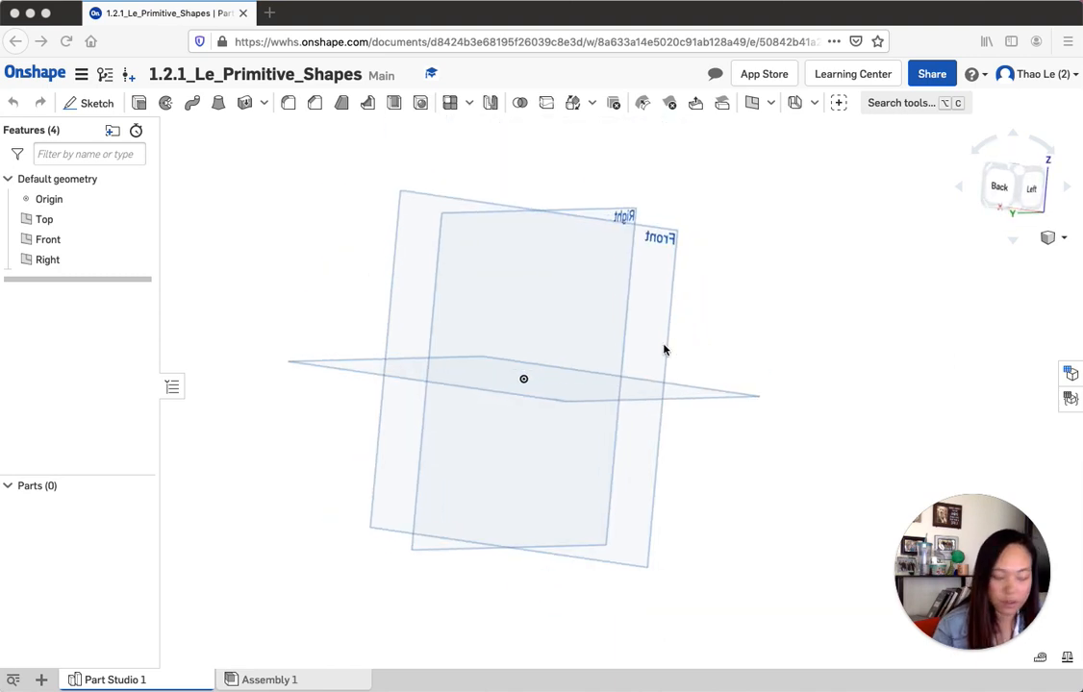
middle_drag(692, 361, 786, 323)
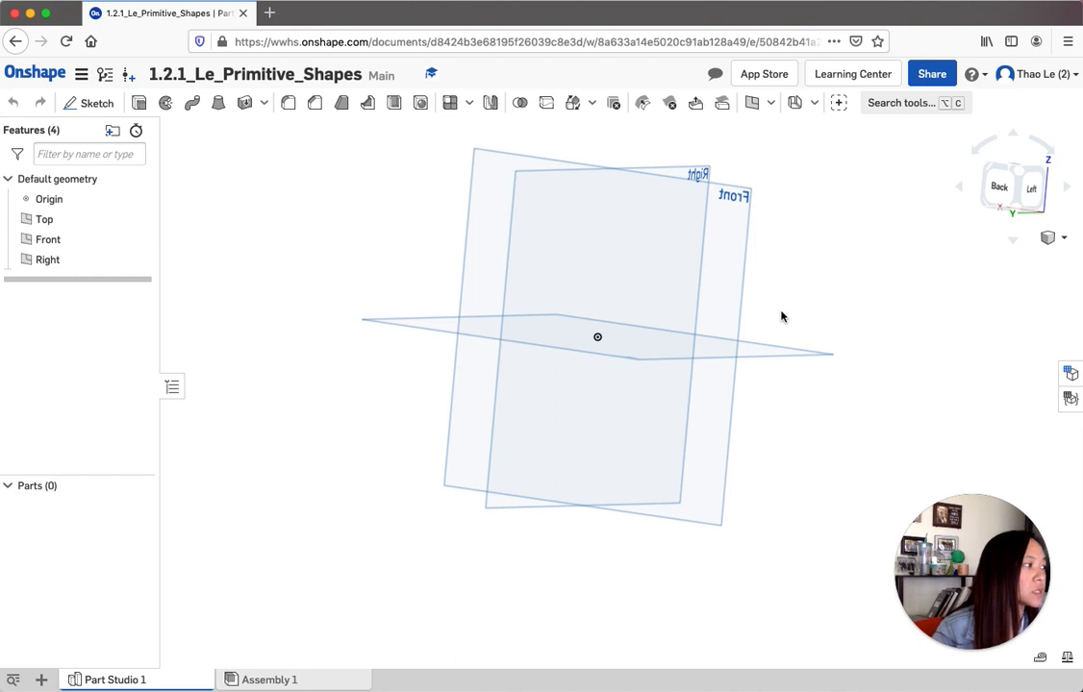
scroll(763, 355, up, 3)
scroll(762, 353, down, 3)
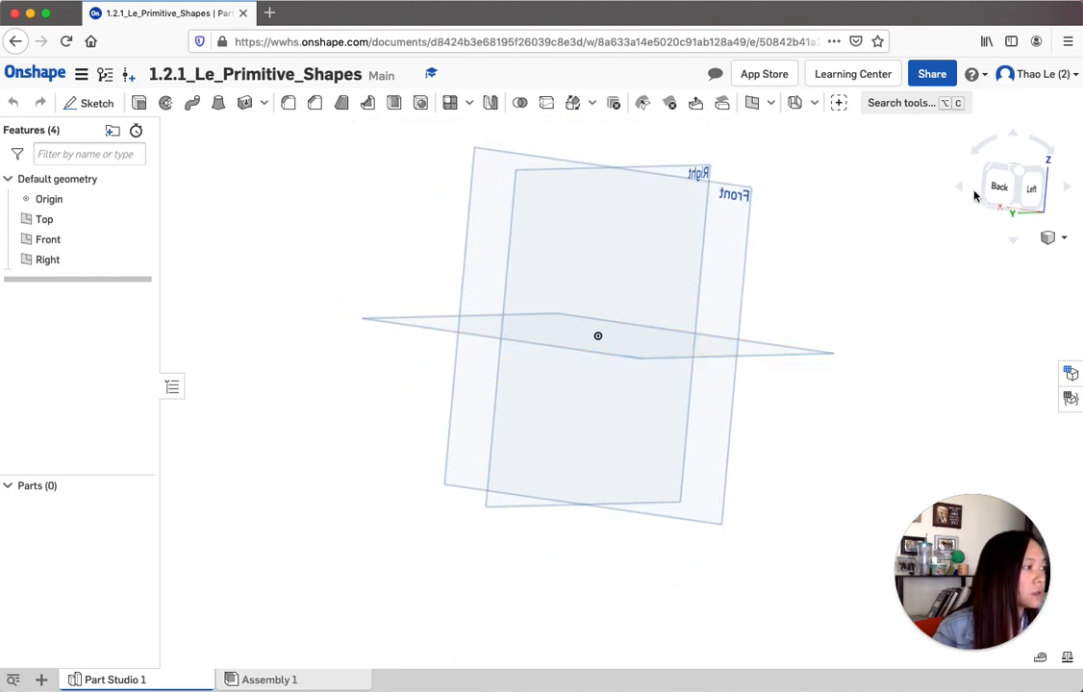
click(1047, 146)
click(1047, 146)
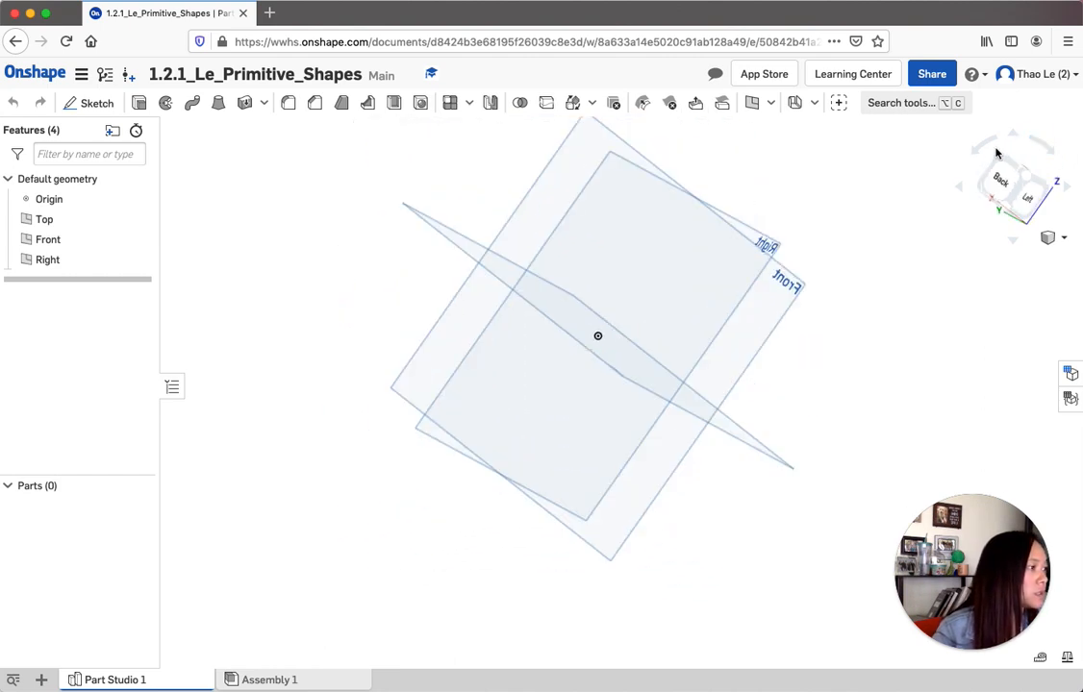
click(981, 147)
click(980, 148)
click(981, 147)
click(981, 147)
click(981, 147)
click(981, 147)
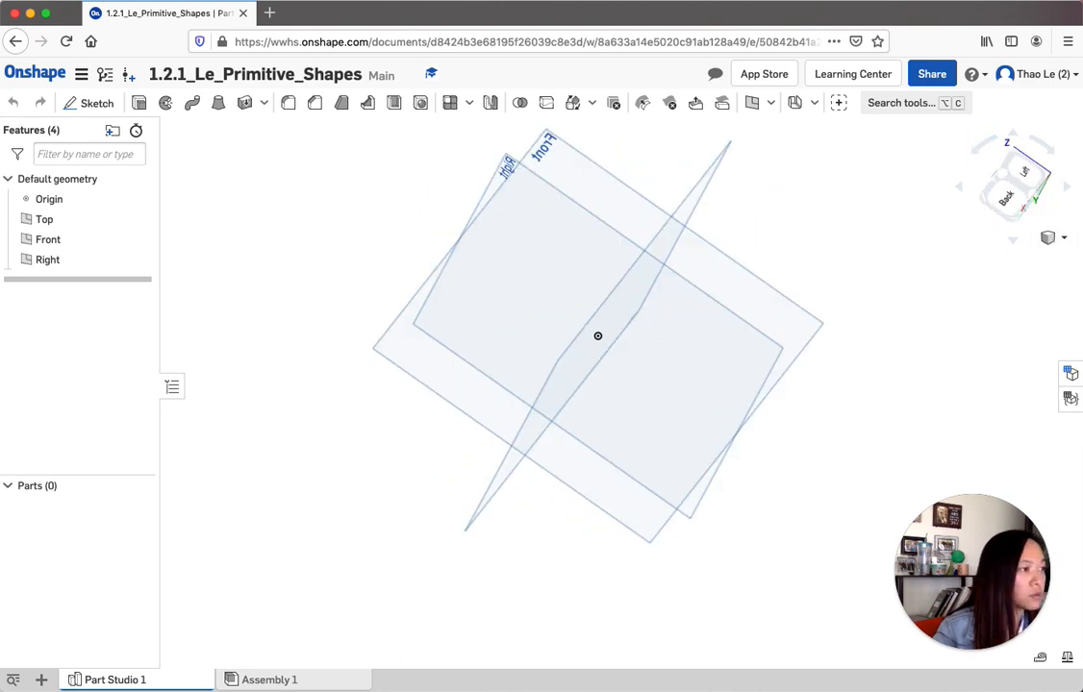
click(1050, 238)
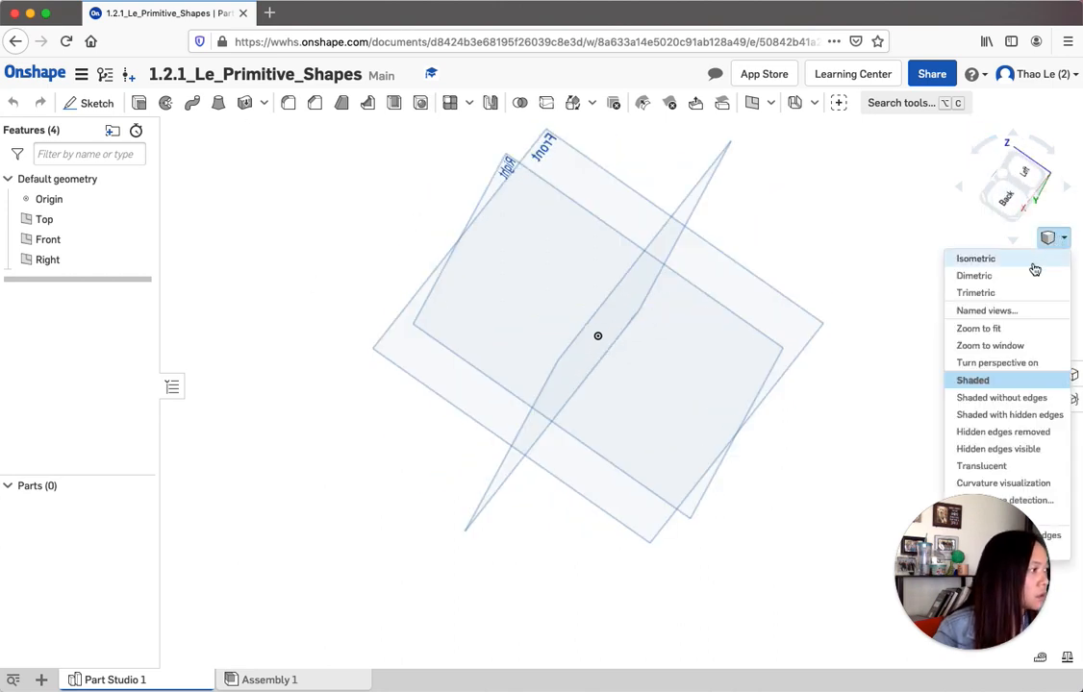
click(959, 262)
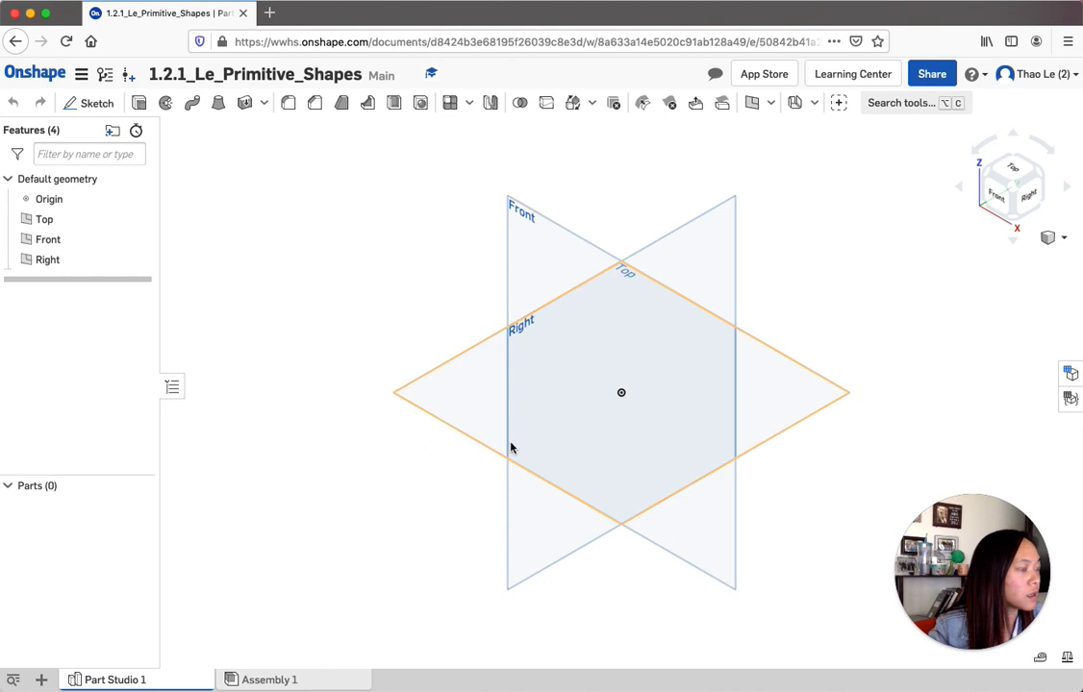
Orient the view to face the Top plane and start a new sketch on that plane.
click(555, 398)
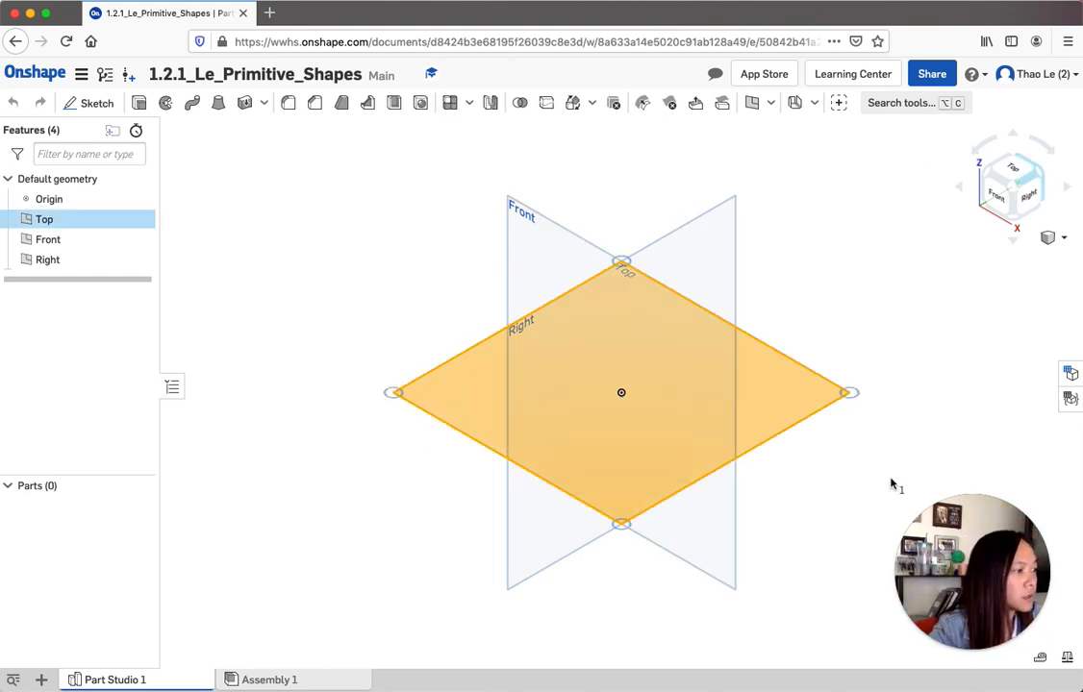
click(1013, 171)
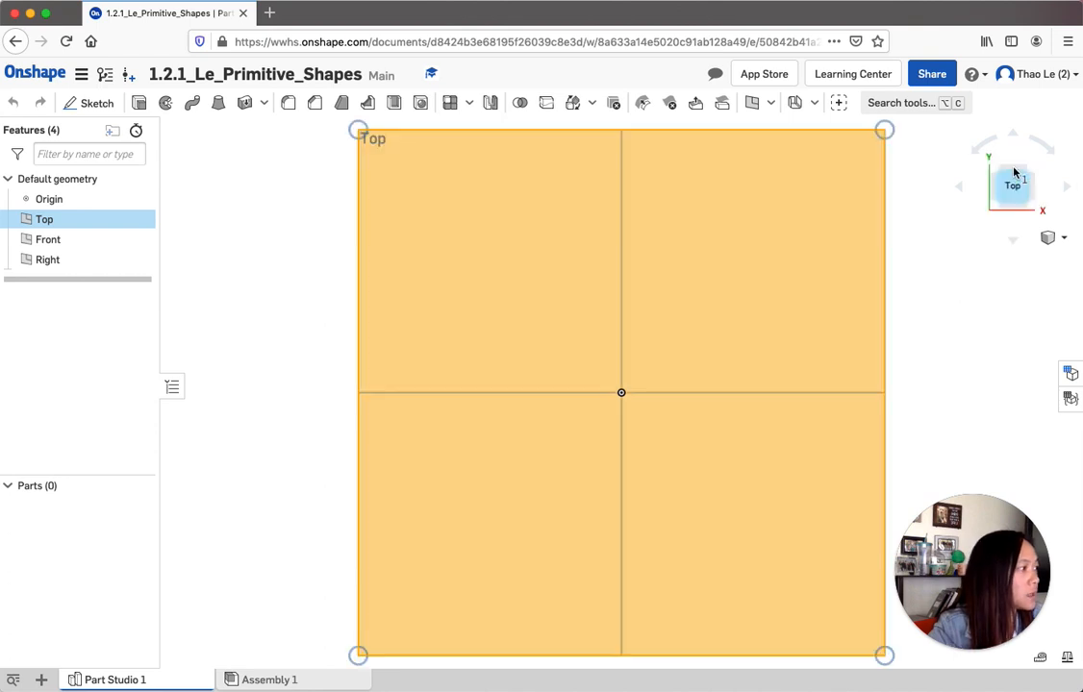
click(930, 351)
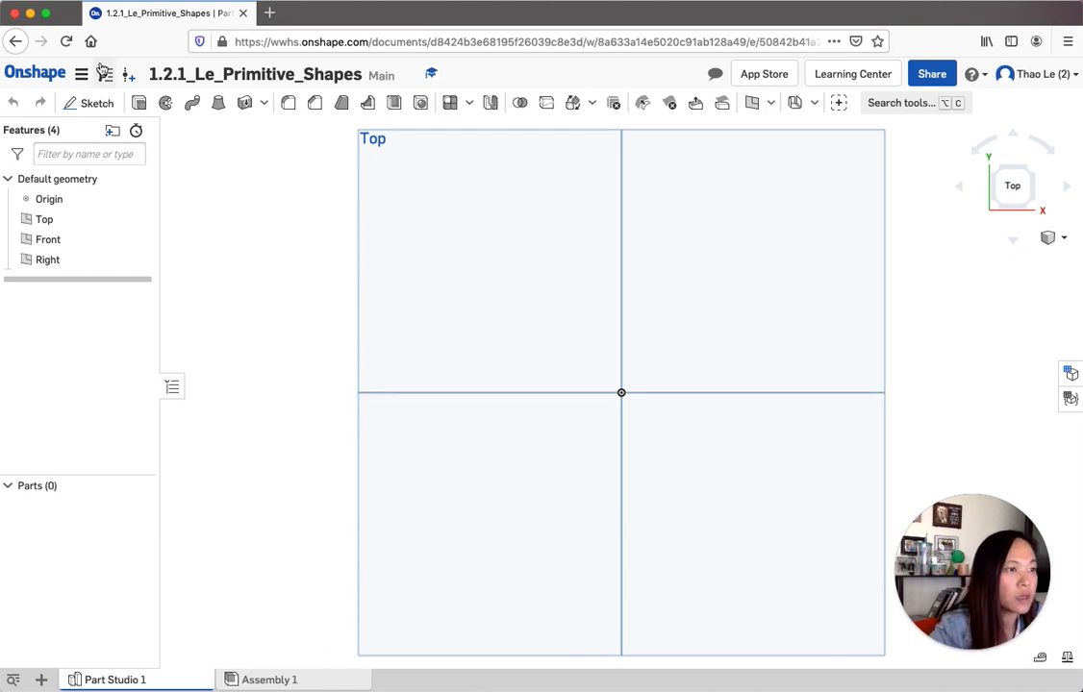
click(89, 106)
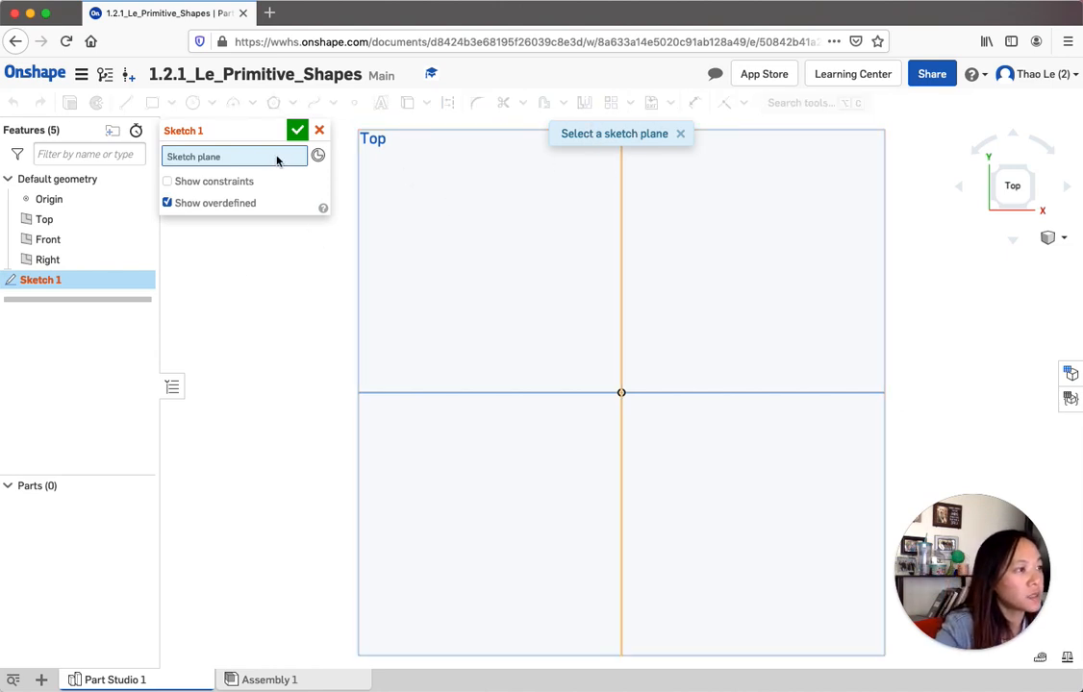
click(438, 196)
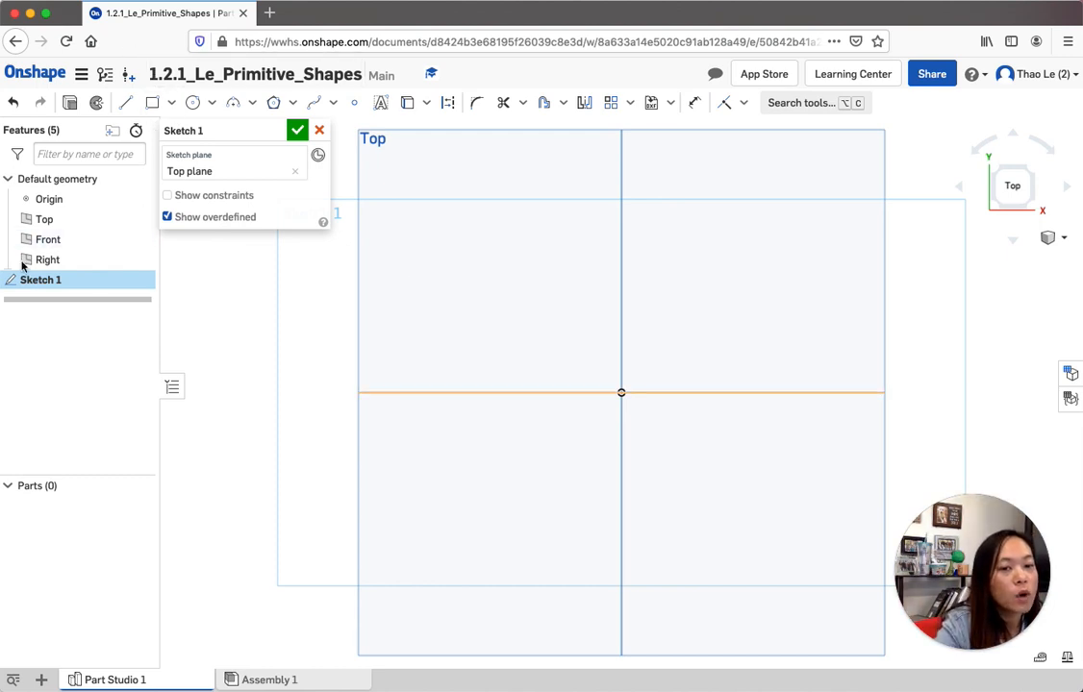
Sketch a center point rectangle about 0.975 in wide and 0.78 in high, below and to the right of the origin.
click(173, 104)
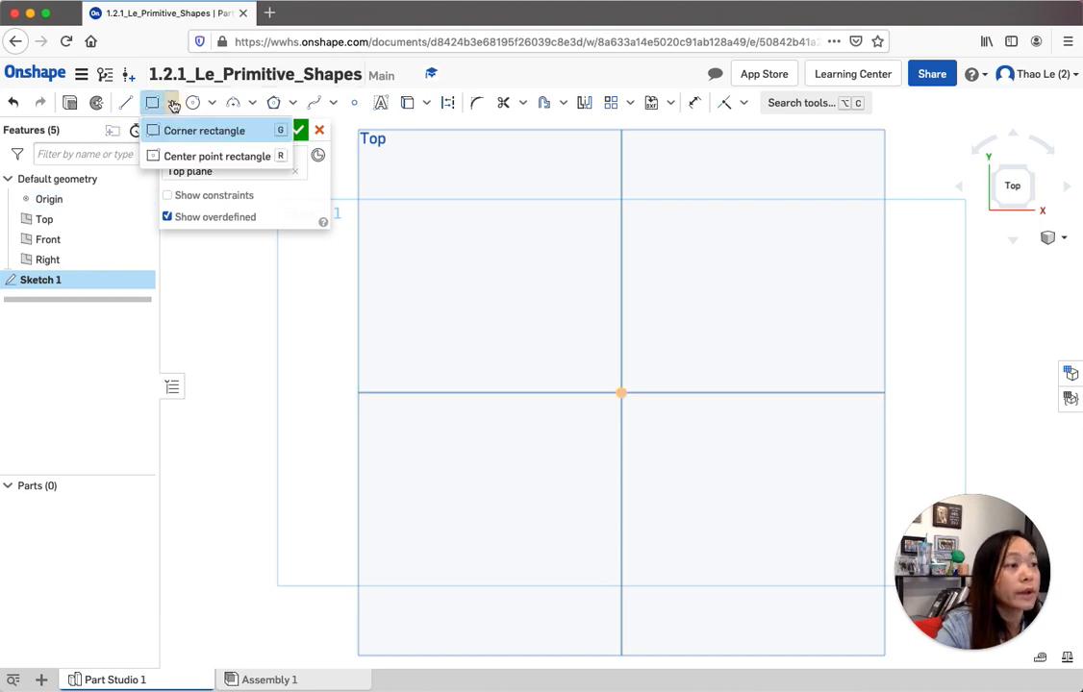
click(181, 154)
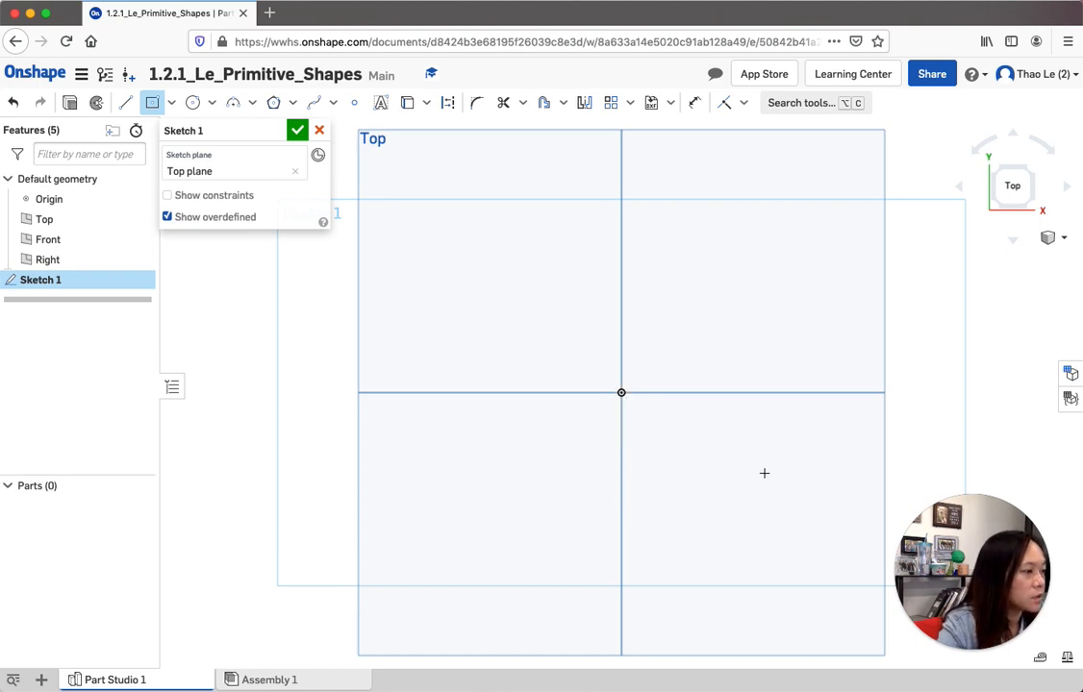
drag(747, 511, 789, 475)
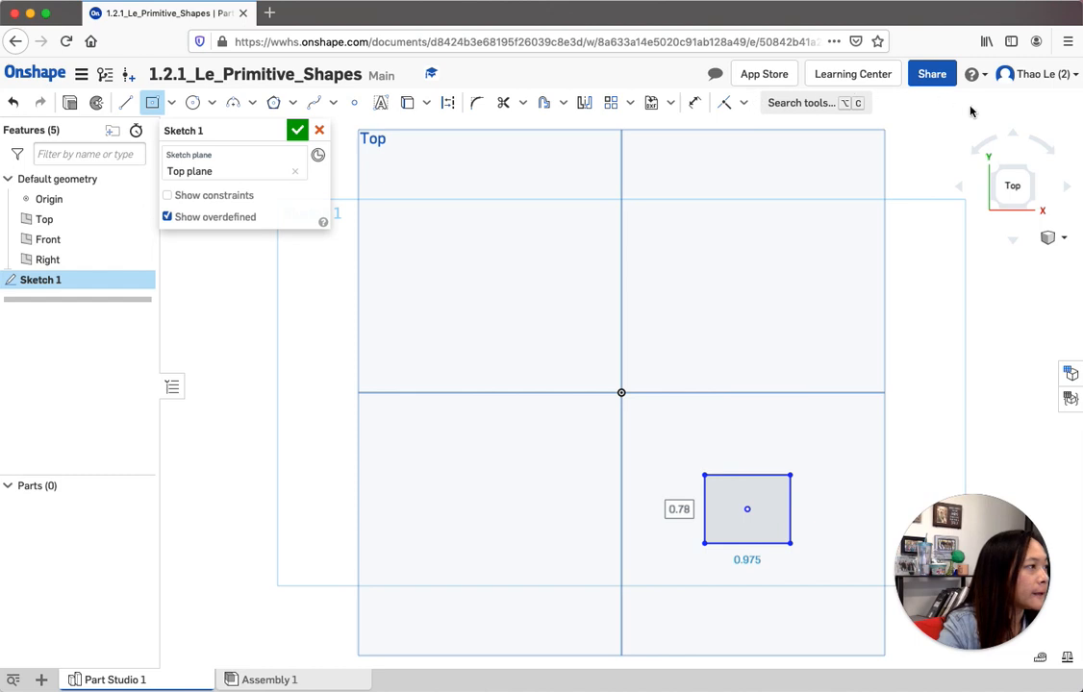
Dimension the rectangle's right vertical edge and set its height to 1 in.
click(745, 106)
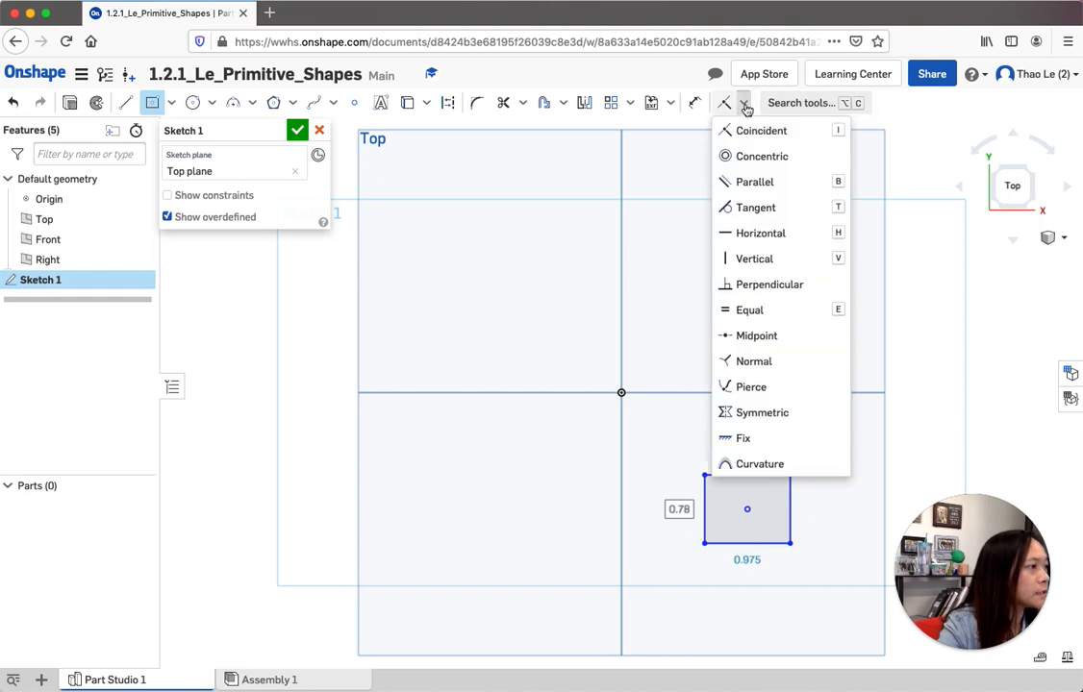
click(747, 109)
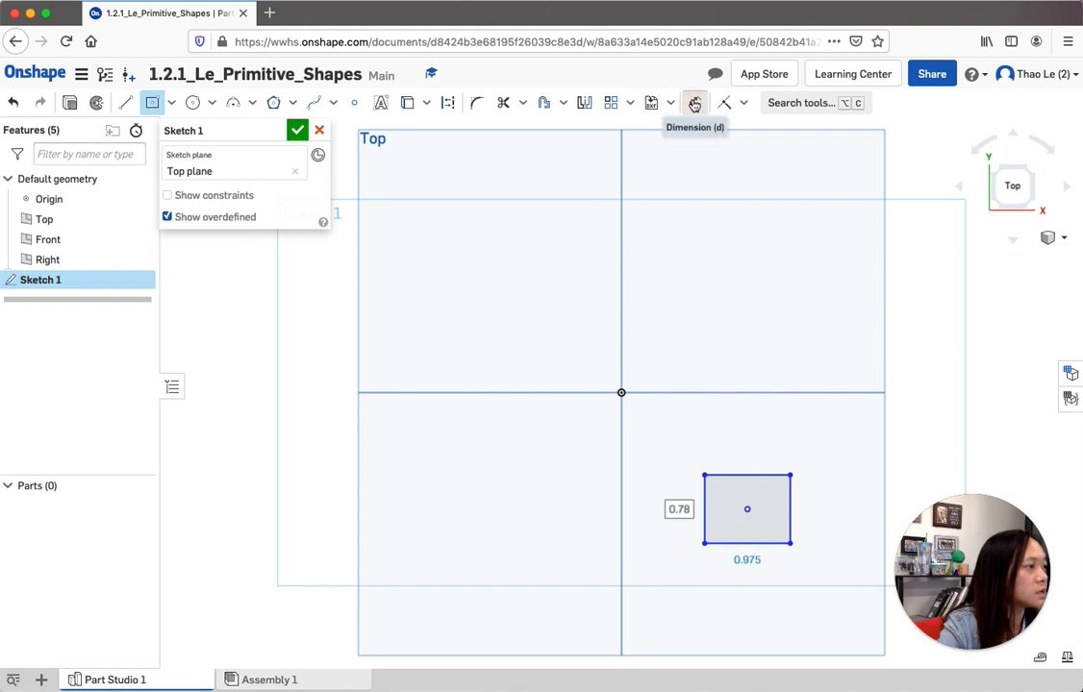
click(695, 103)
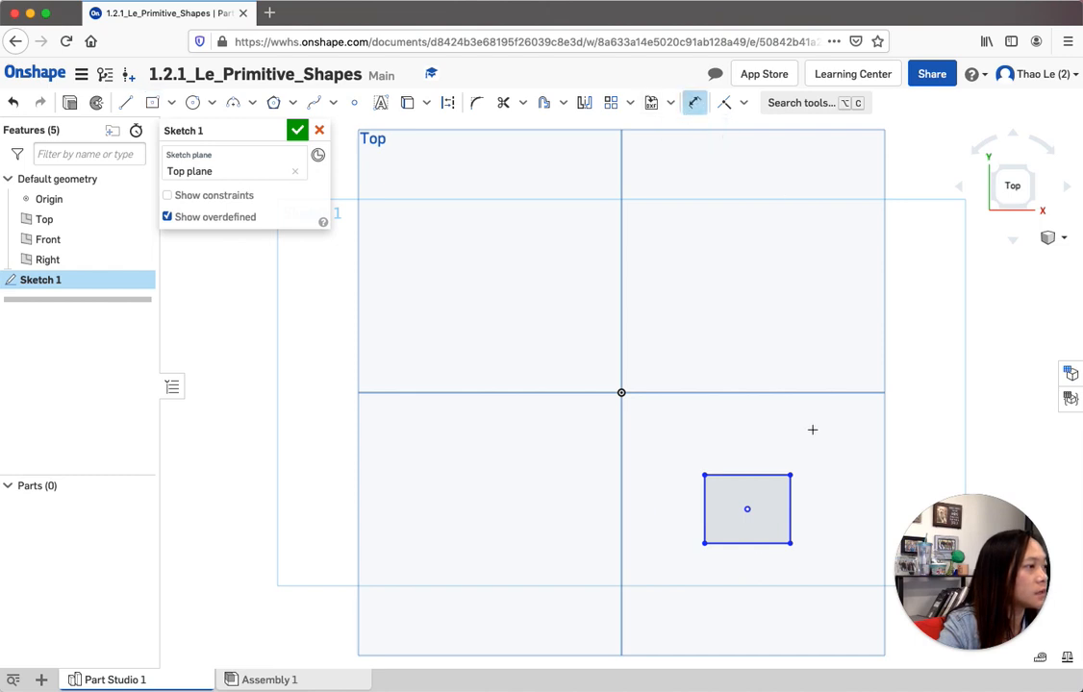
click(790, 511)
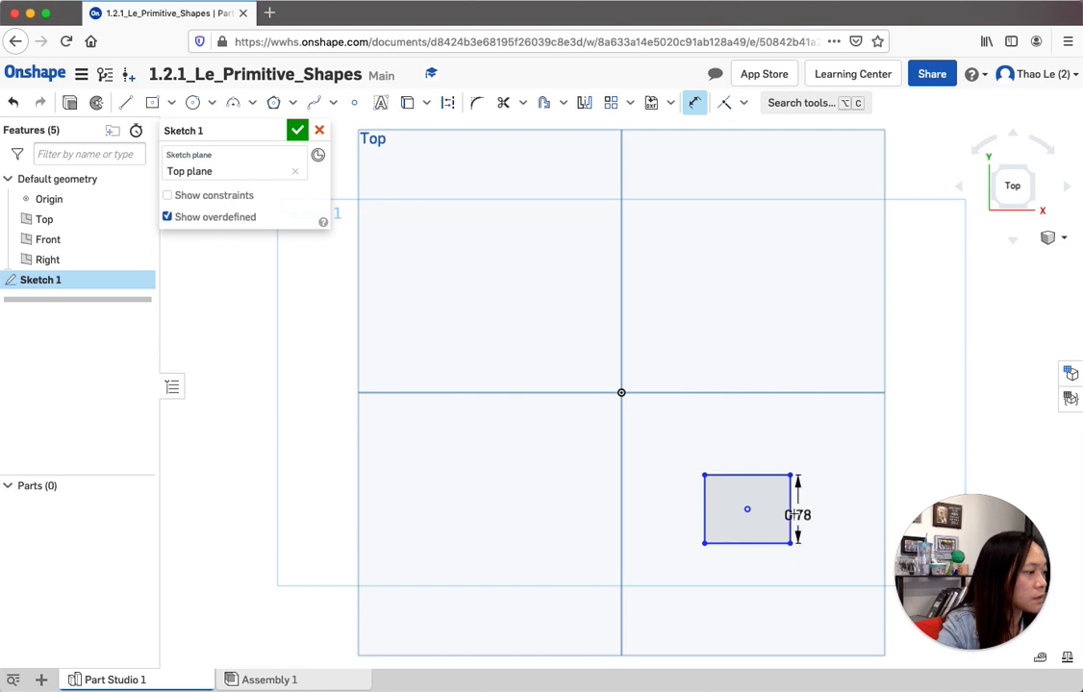
click(845, 515)
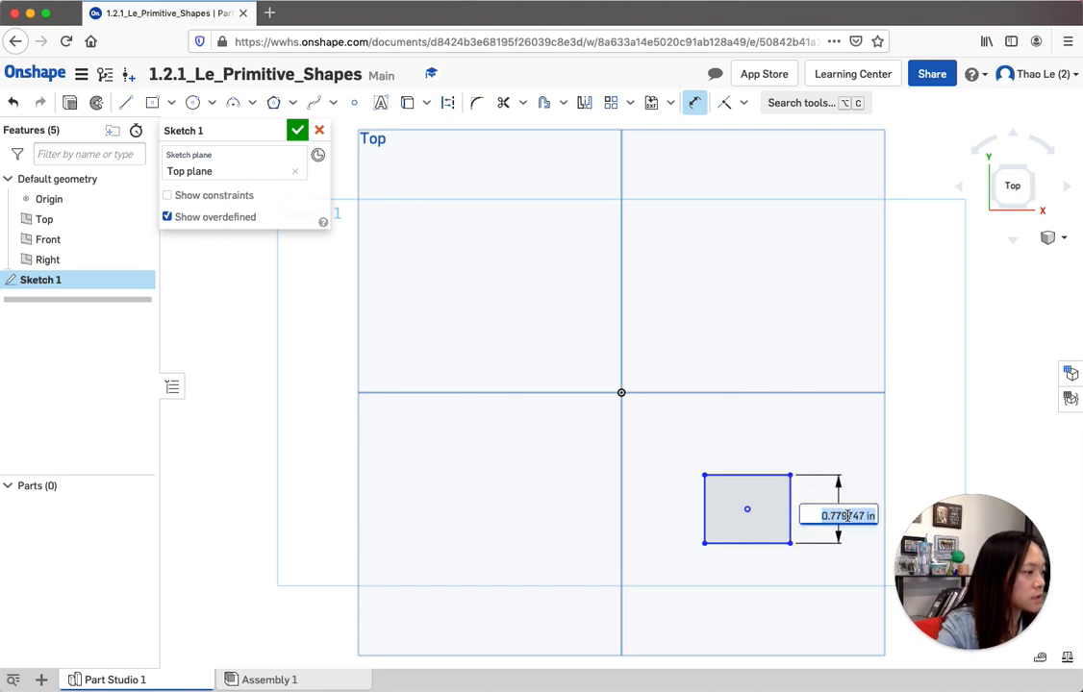
text(1)
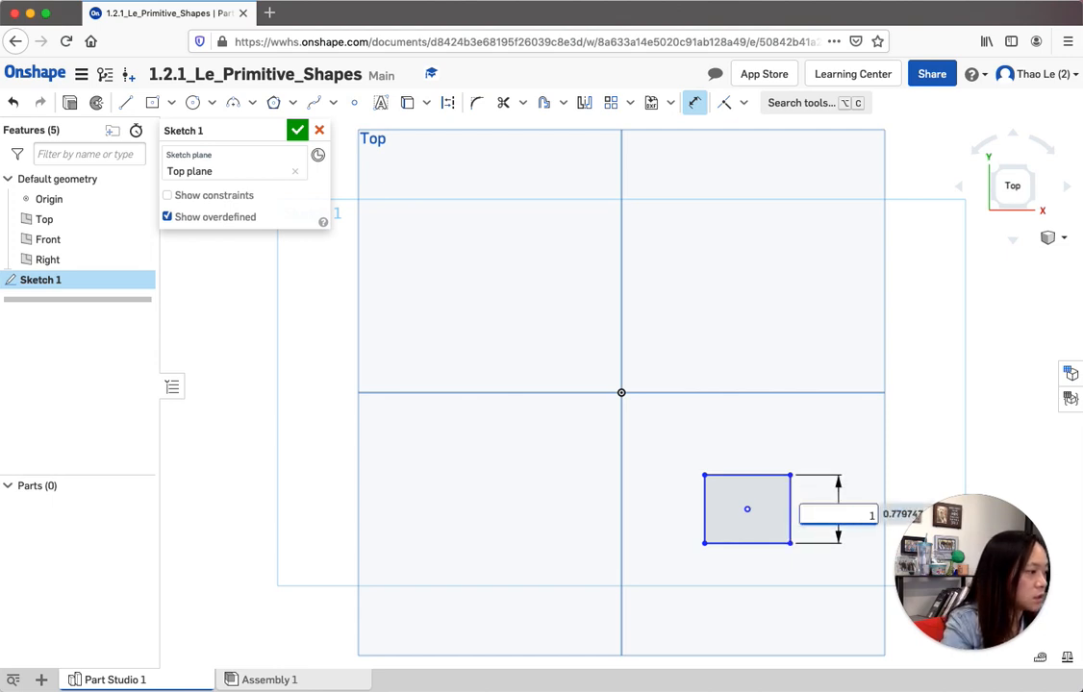
key(Escape)
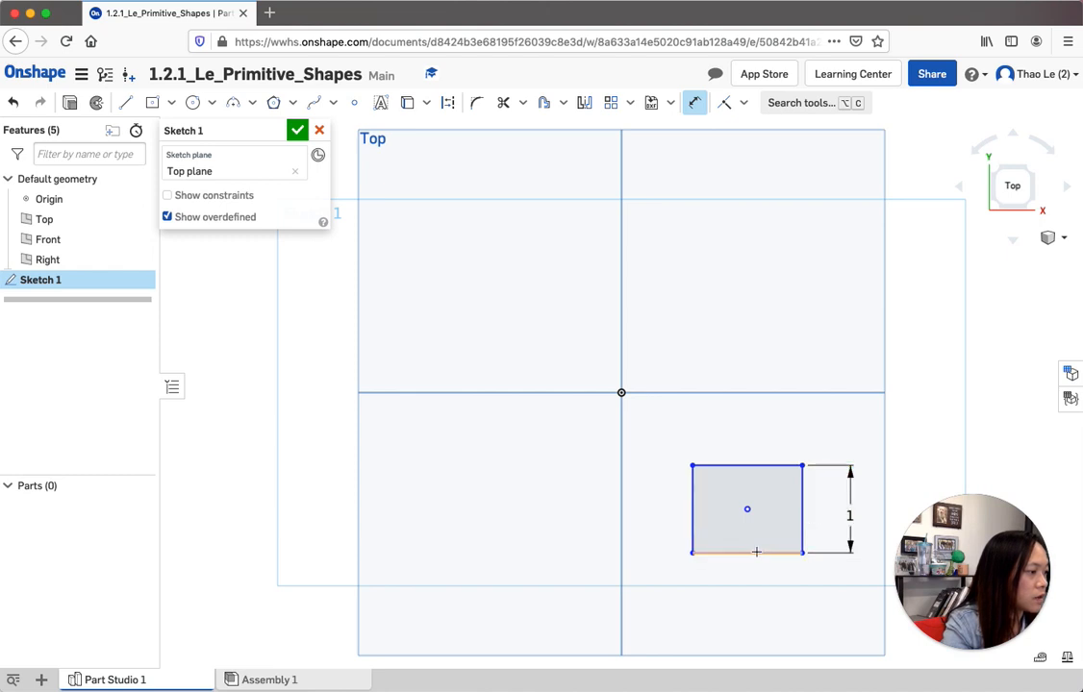
Dimension the rectangle's bottom edge and set its width to 1 in.
click(754, 556)
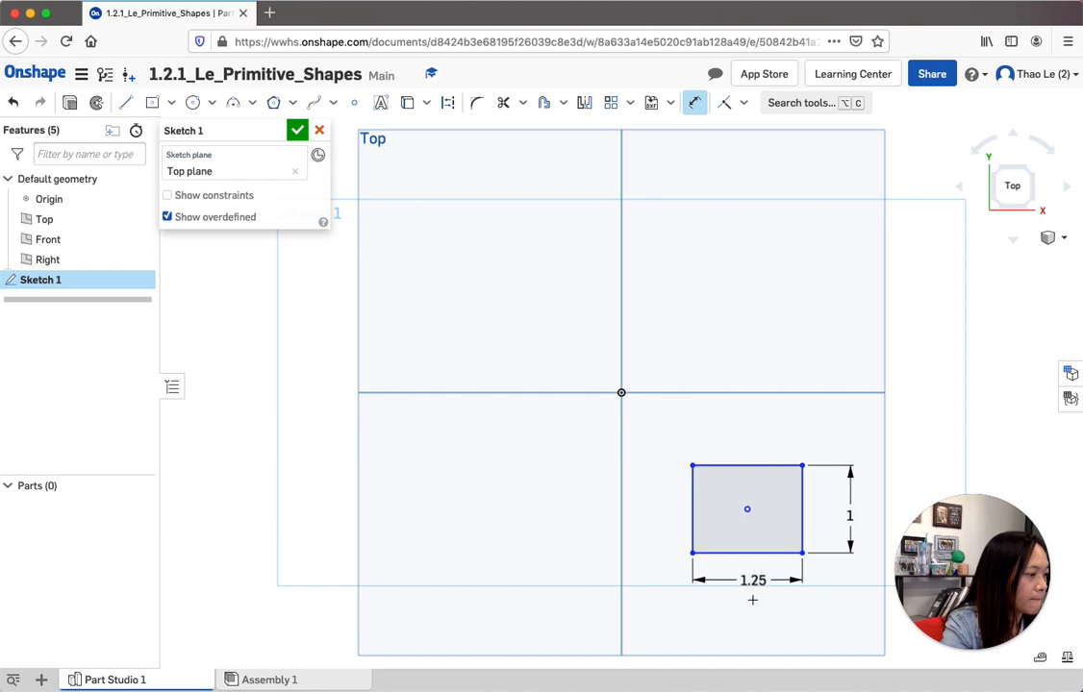
click(750, 594)
text(1)
key(Return)
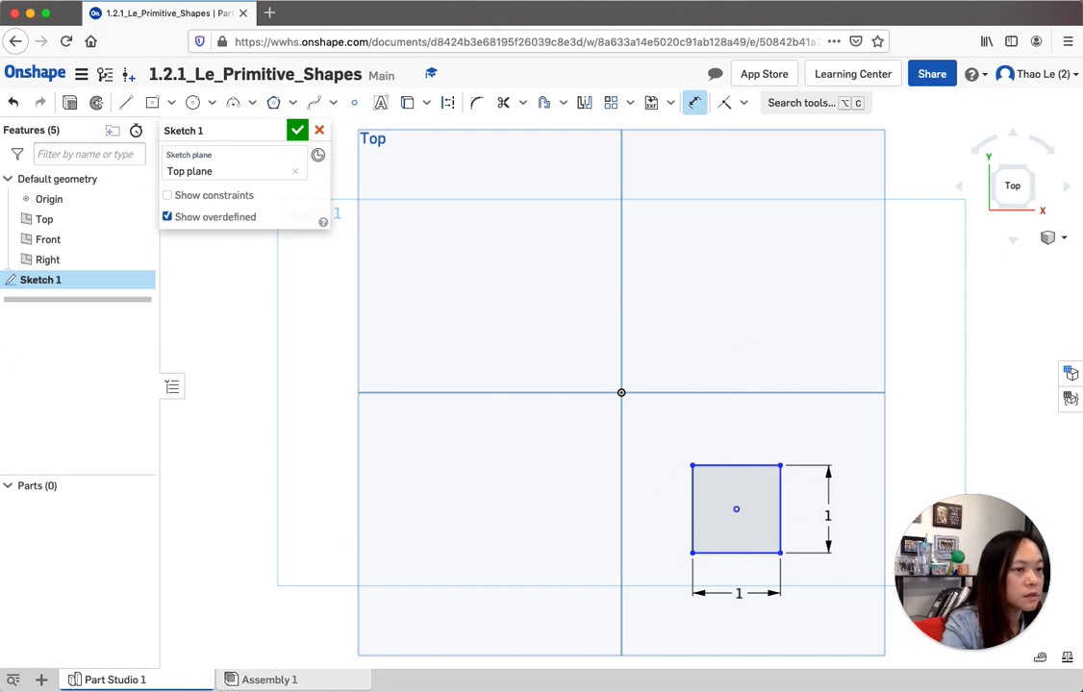
click(621, 392)
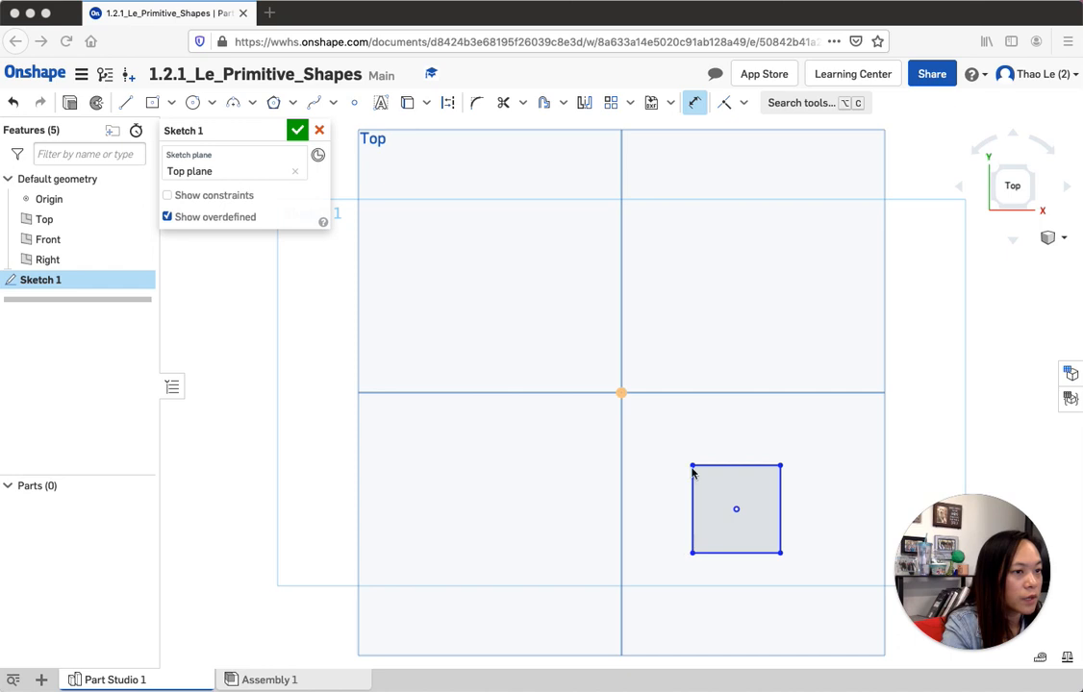
click(698, 107)
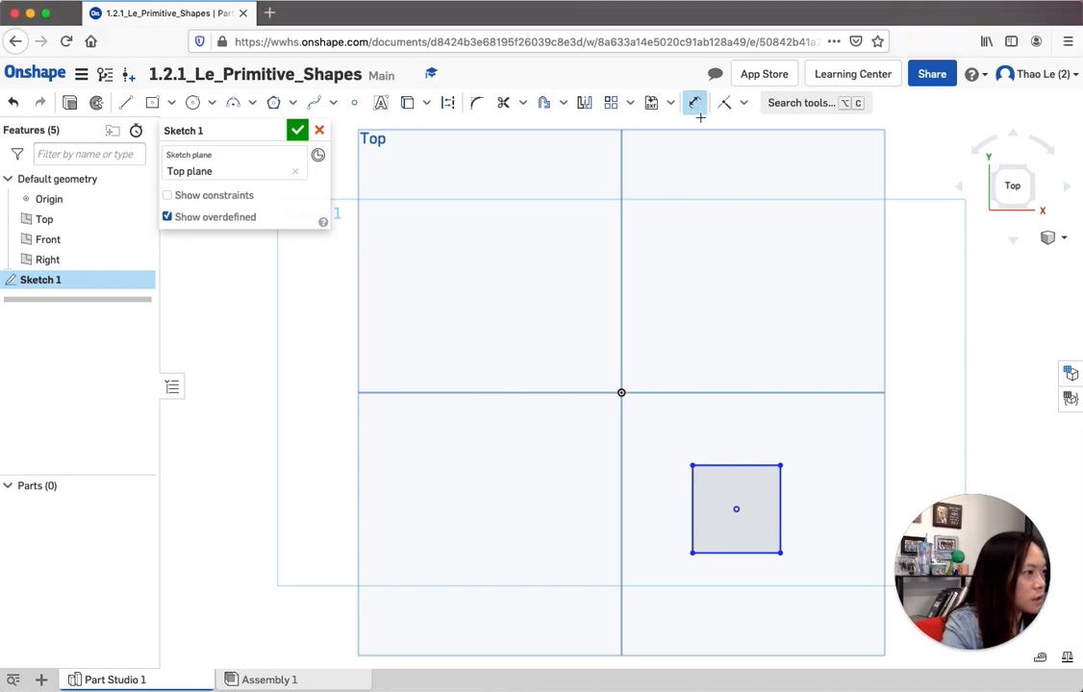
click(698, 110)
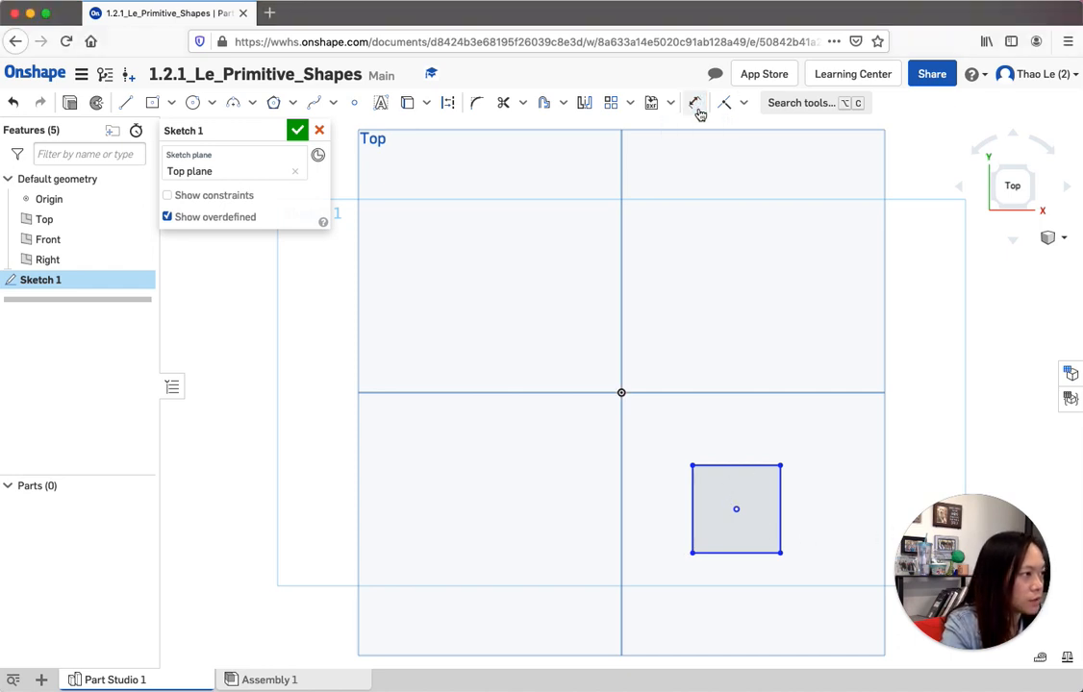
click(754, 468)
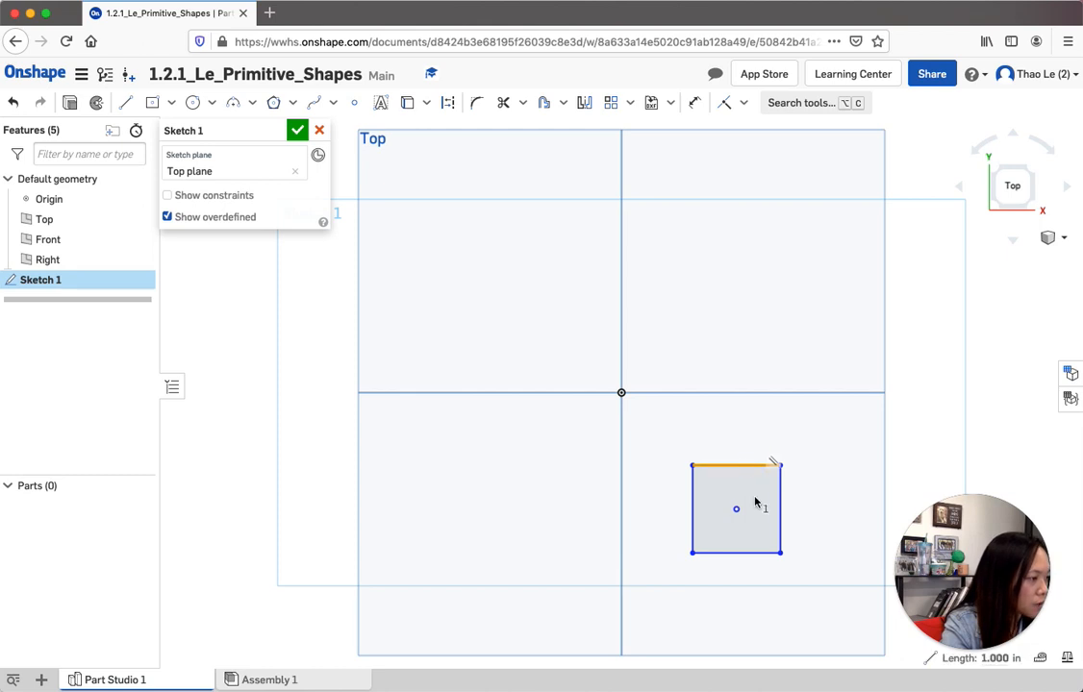
click(757, 554)
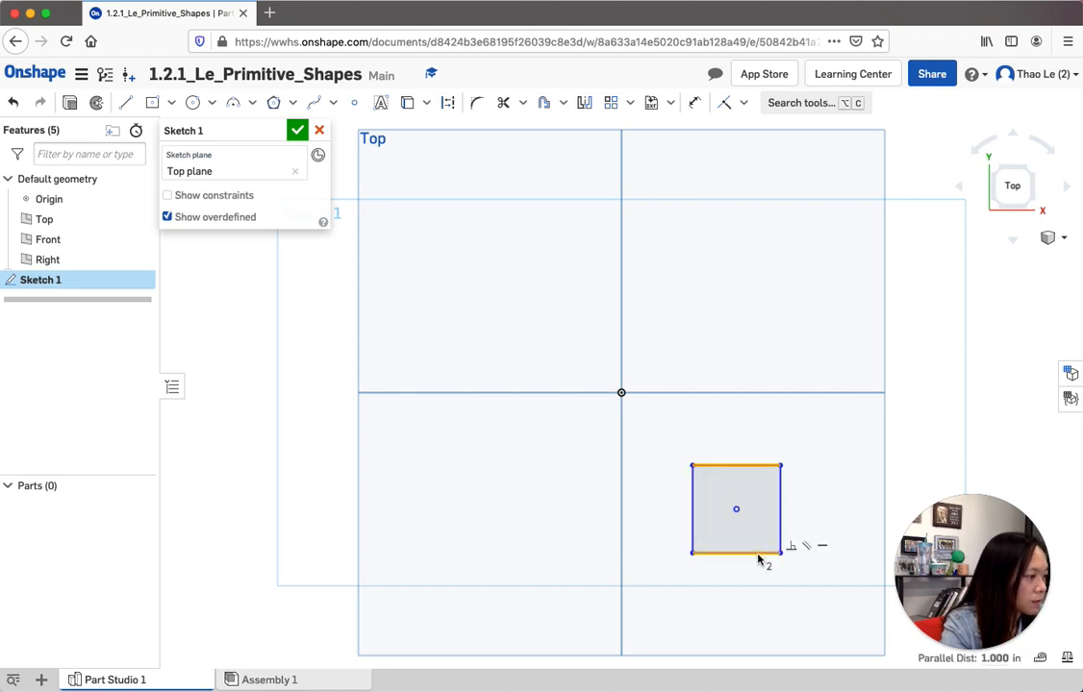
click(832, 516)
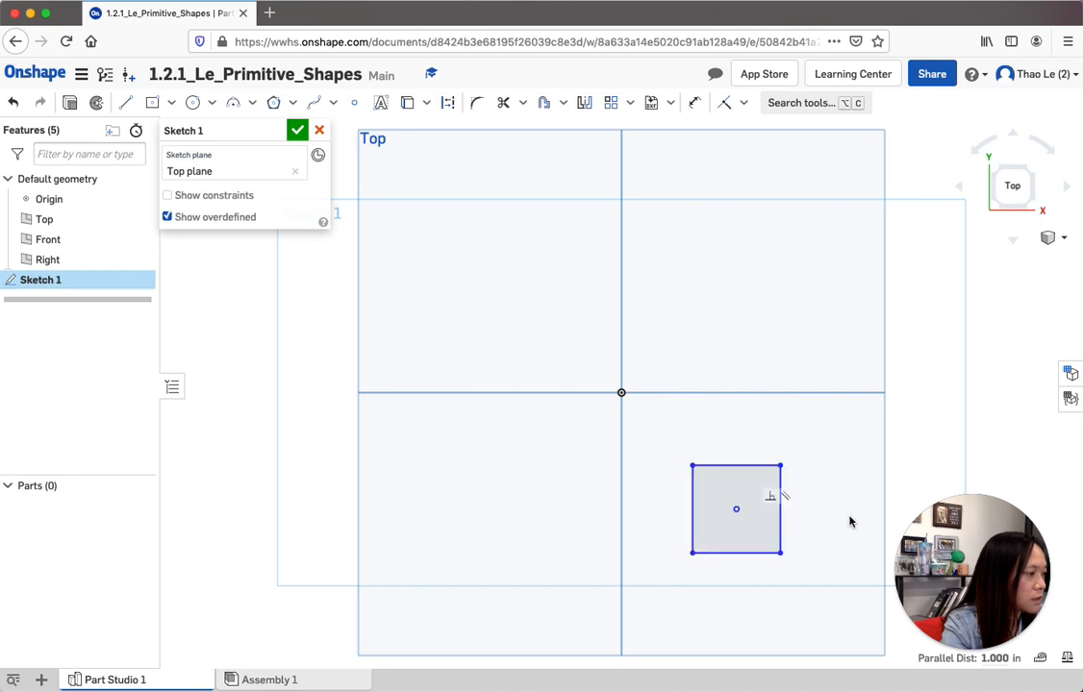
click(756, 466)
Dimension the distance between the square's upper and lower edges as 1 in, placing the dimension to its right.
click(694, 103)
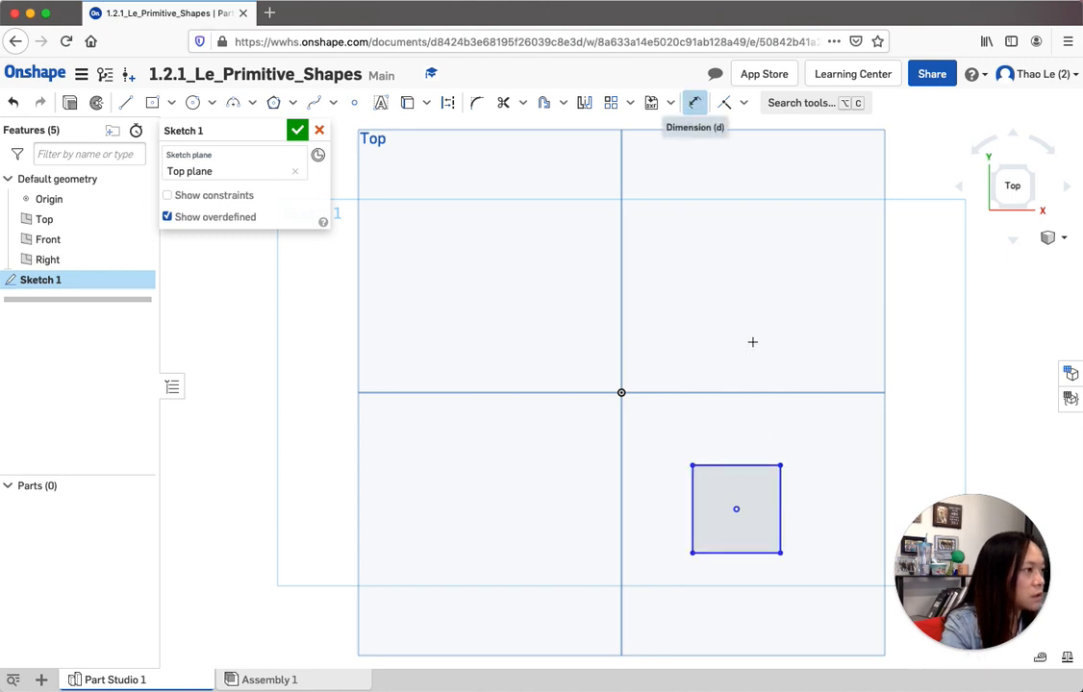
click(752, 466)
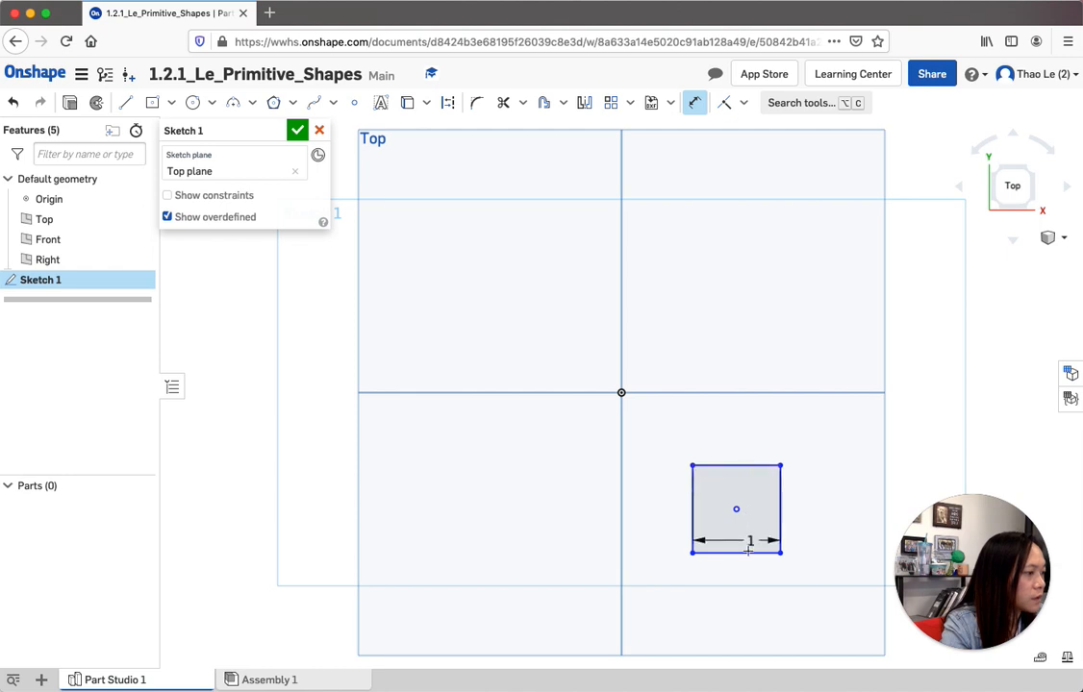
click(742, 552)
click(832, 541)
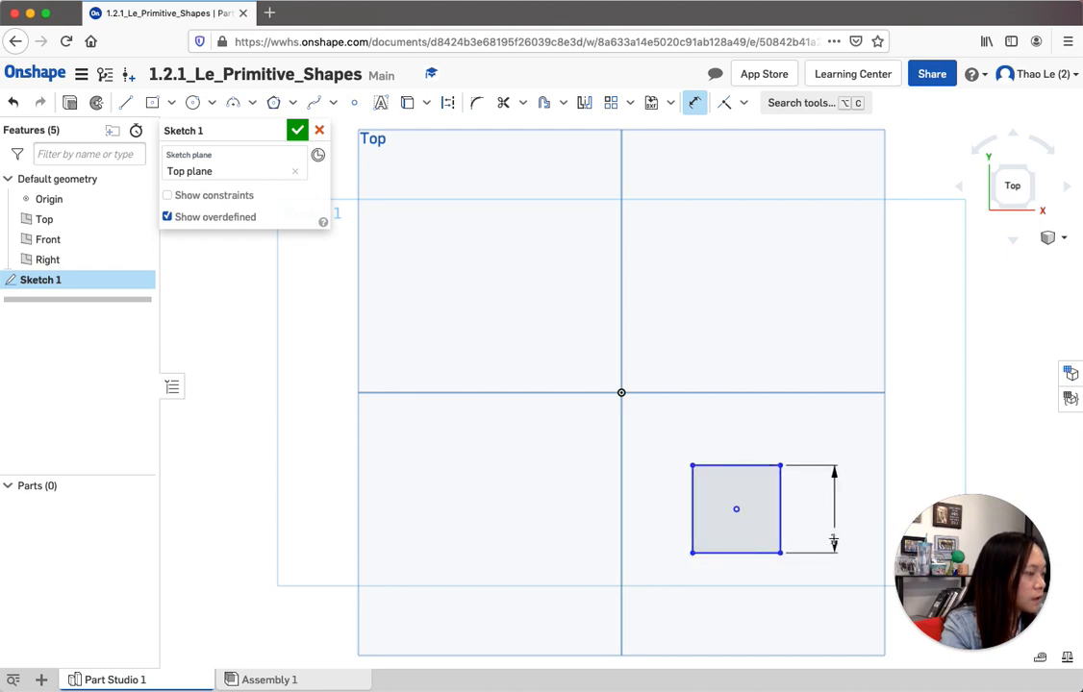
click(849, 508)
key(Return)
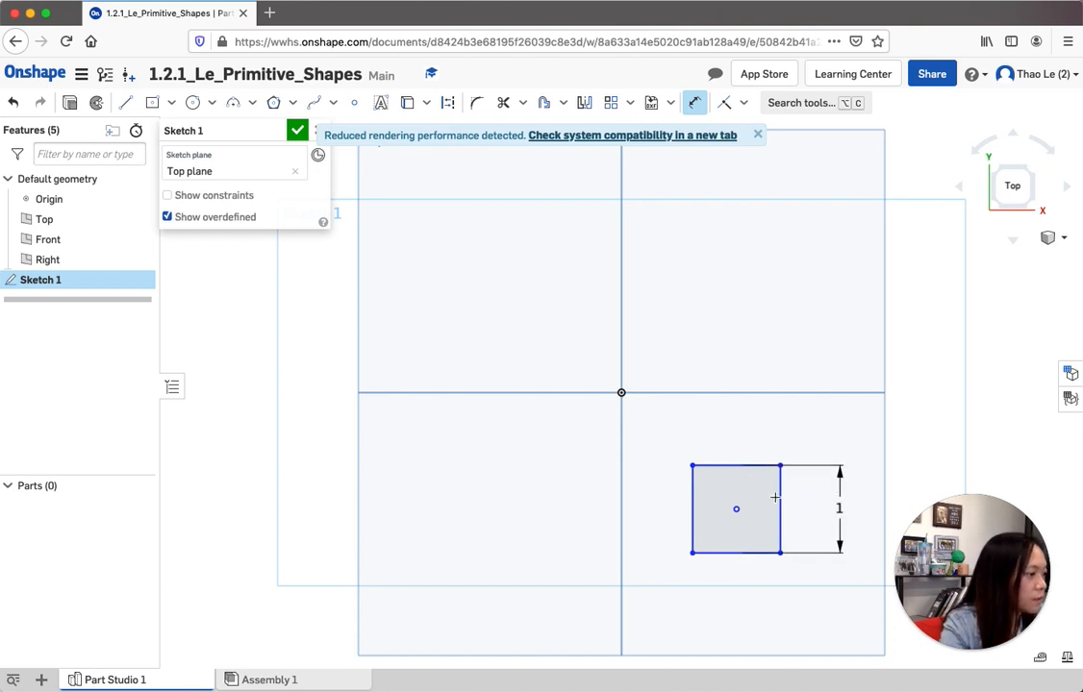
Dimension the distance between the square's left and right edges as 1 in, placed below it, and finish the sketch.
click(691, 513)
click(737, 585)
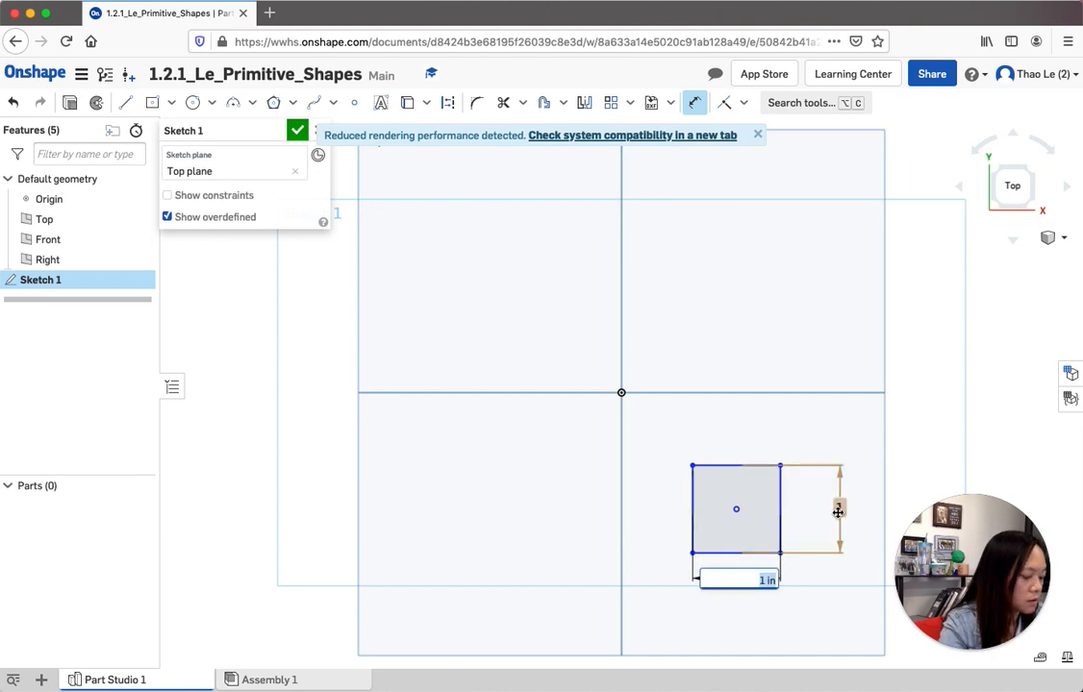
key(Return)
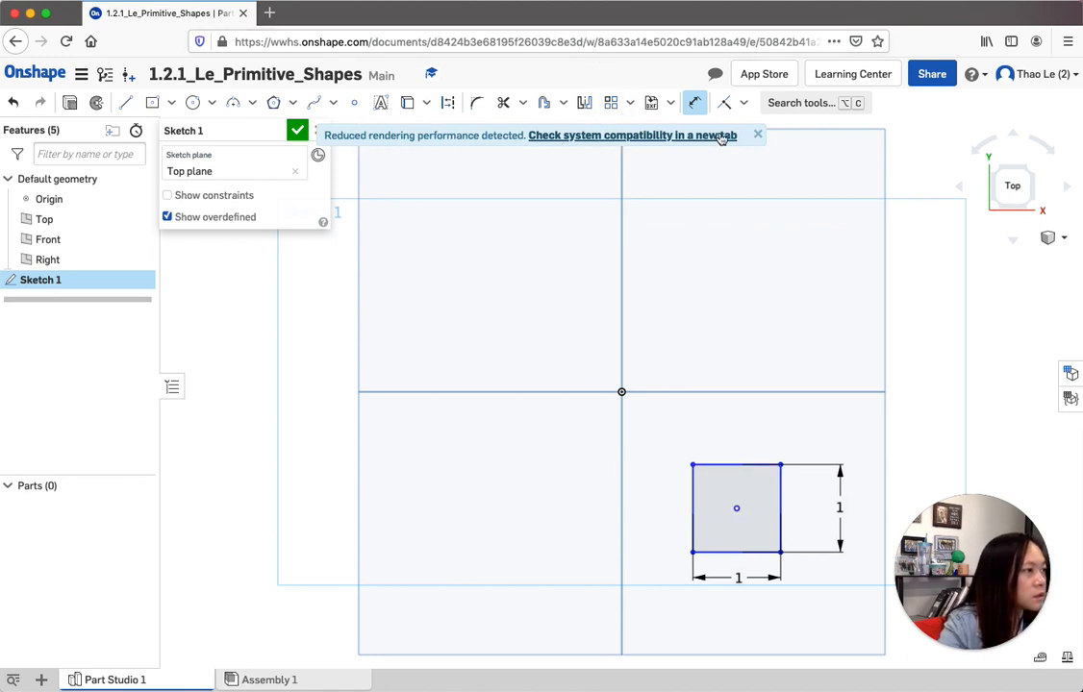
click(757, 135)
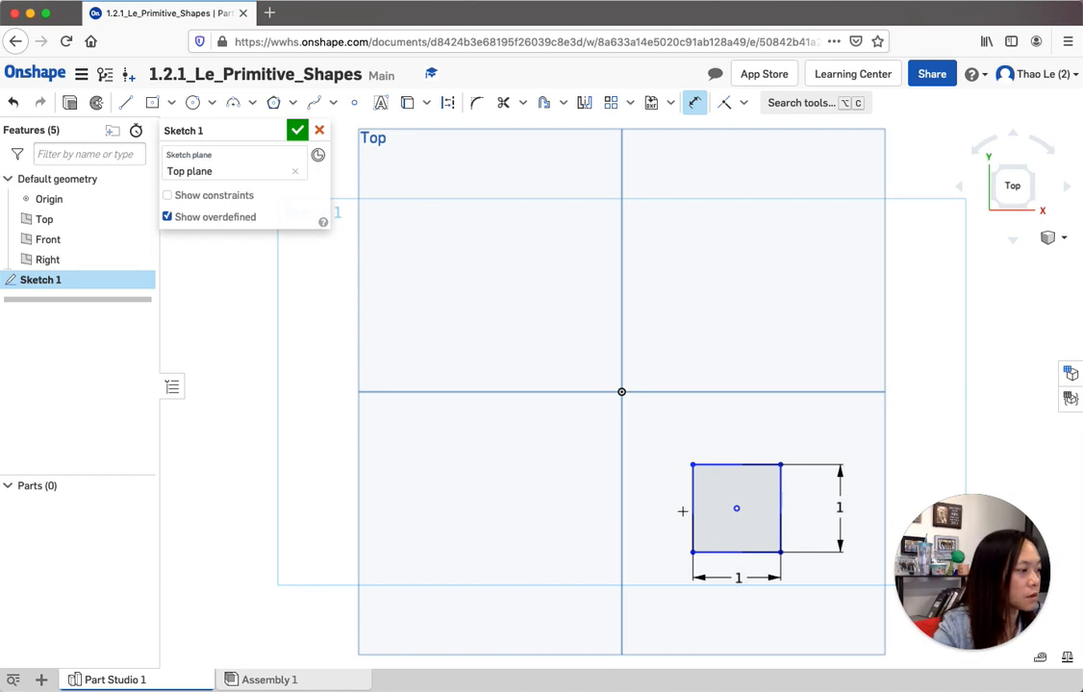
click(298, 132)
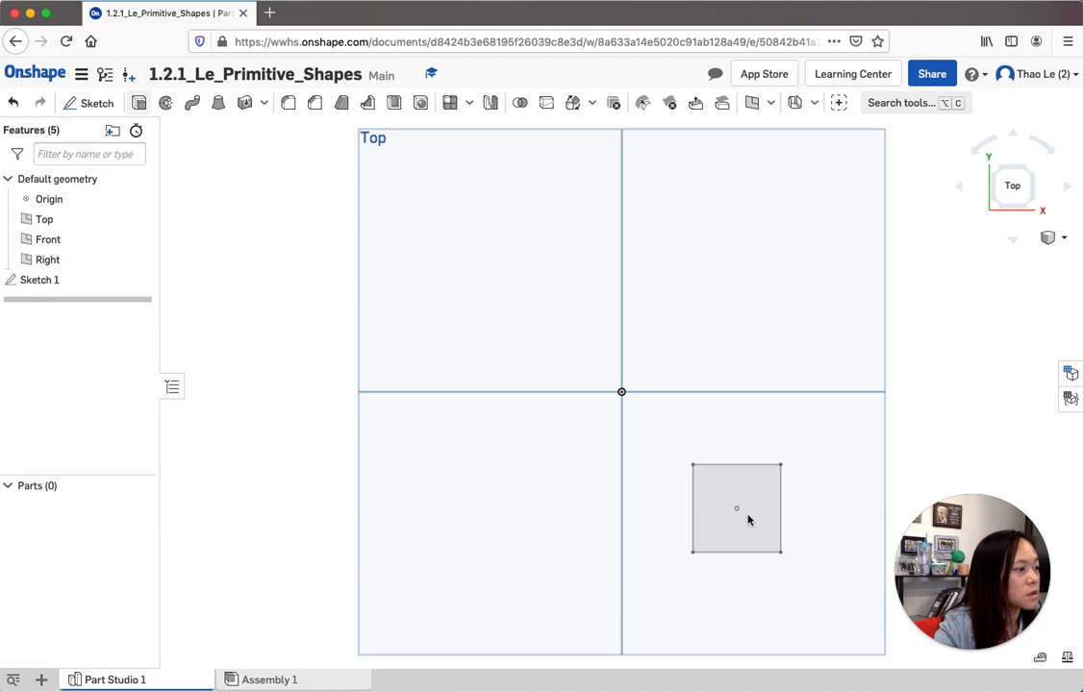
Extrude the square sketch region as a new solid with a blind depth of 2 in.
click(743, 546)
click(748, 544)
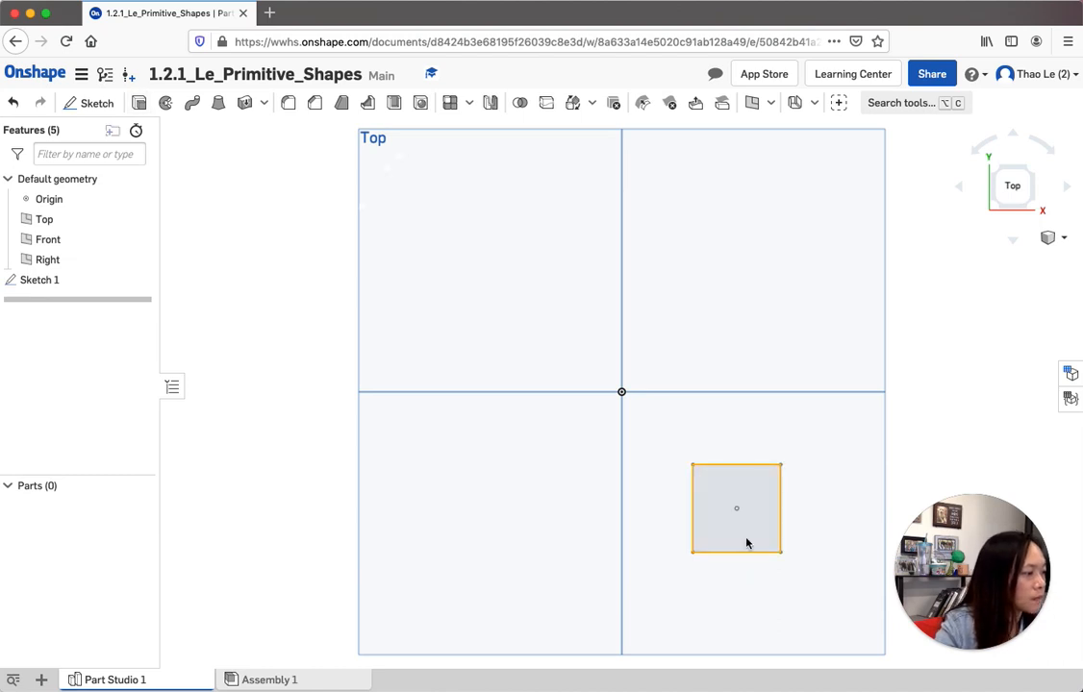
key(shift+e)
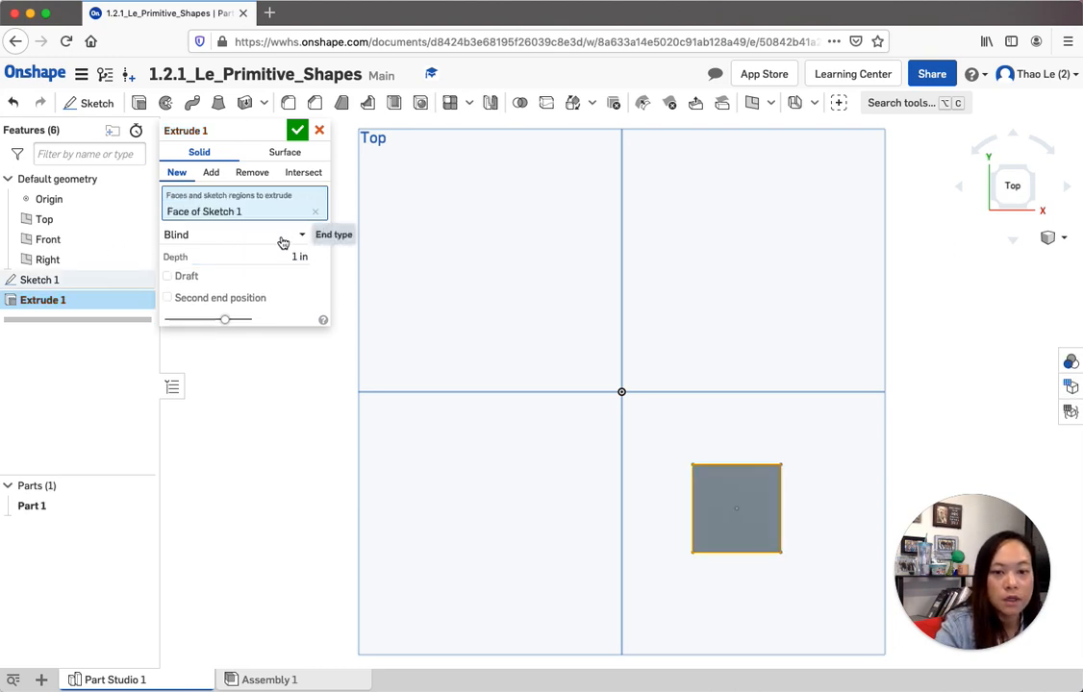
click(297, 255)
text(2)
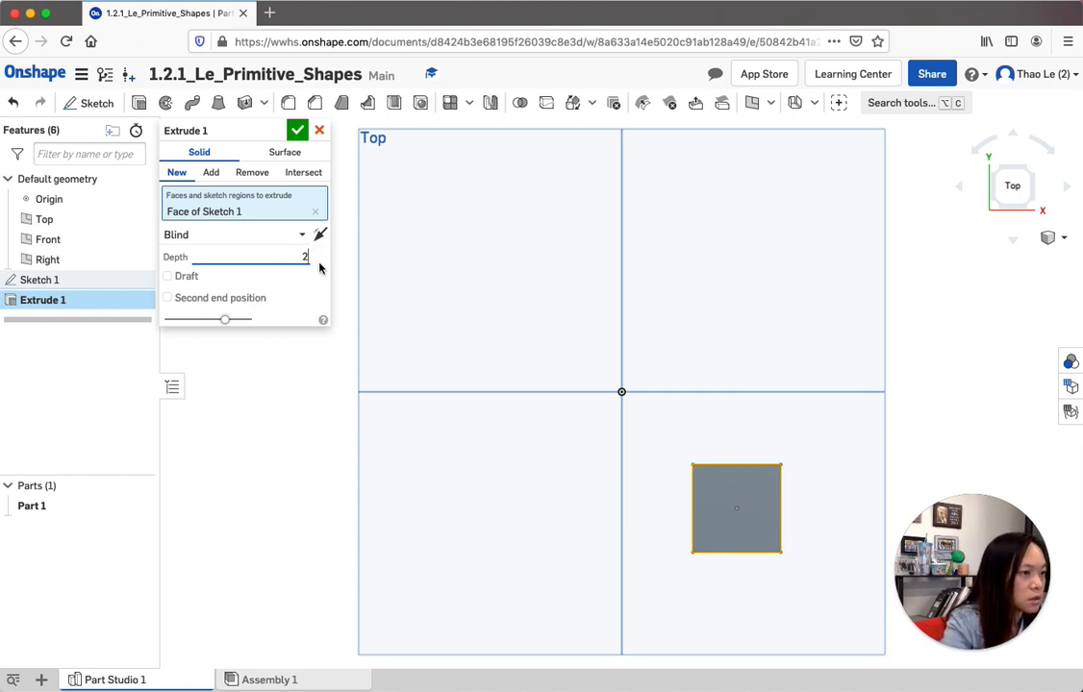
key(Return)
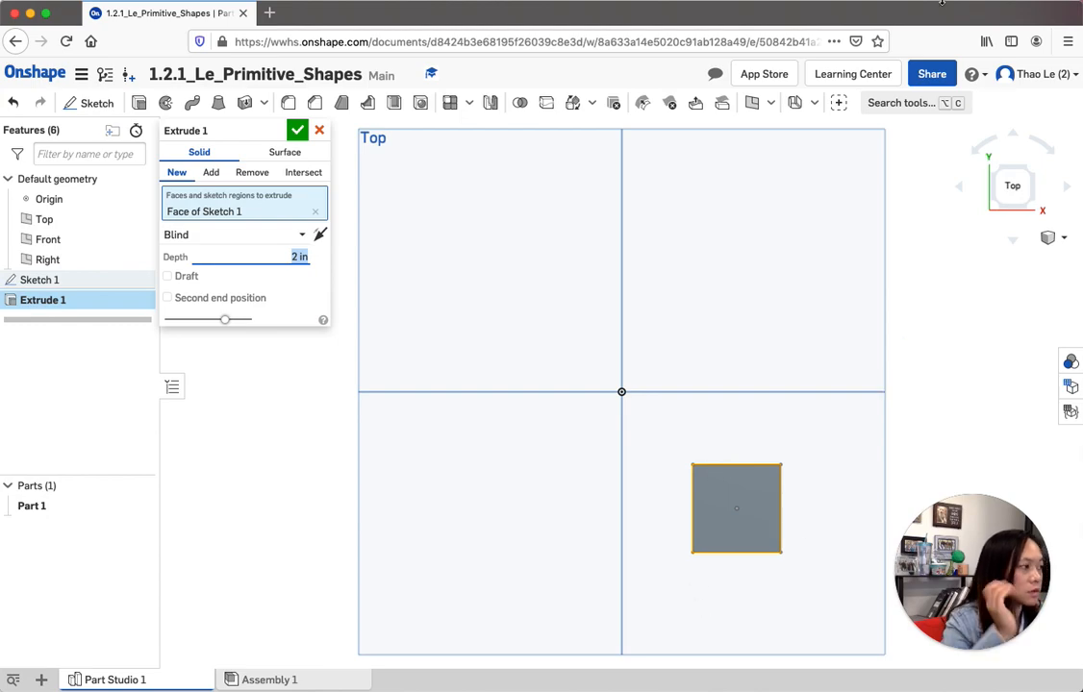
key(ctrl+Up)
click(964, 330)
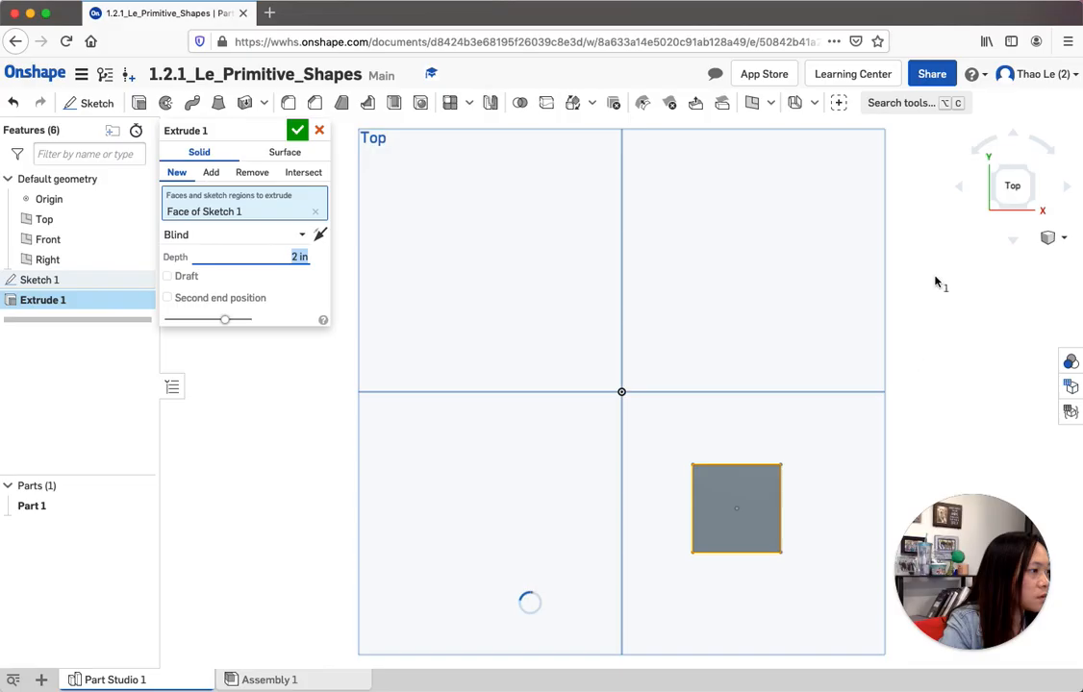
Examine the extrusion preview in isometric view and from several other angles, ending in the isometric view.
click(1061, 241)
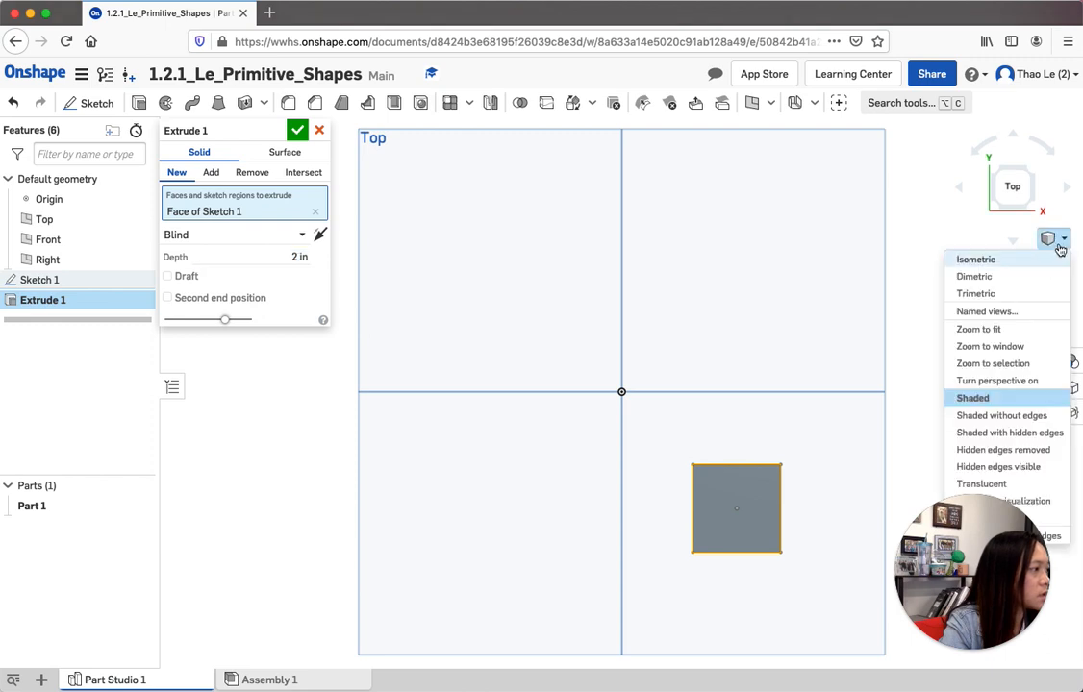
click(996, 261)
right_drag(624, 497, 545, 382)
right_drag(565, 289, 741, 260)
middle_drag(722, 246, 734, 289)
right_drag(733, 293, 611, 409)
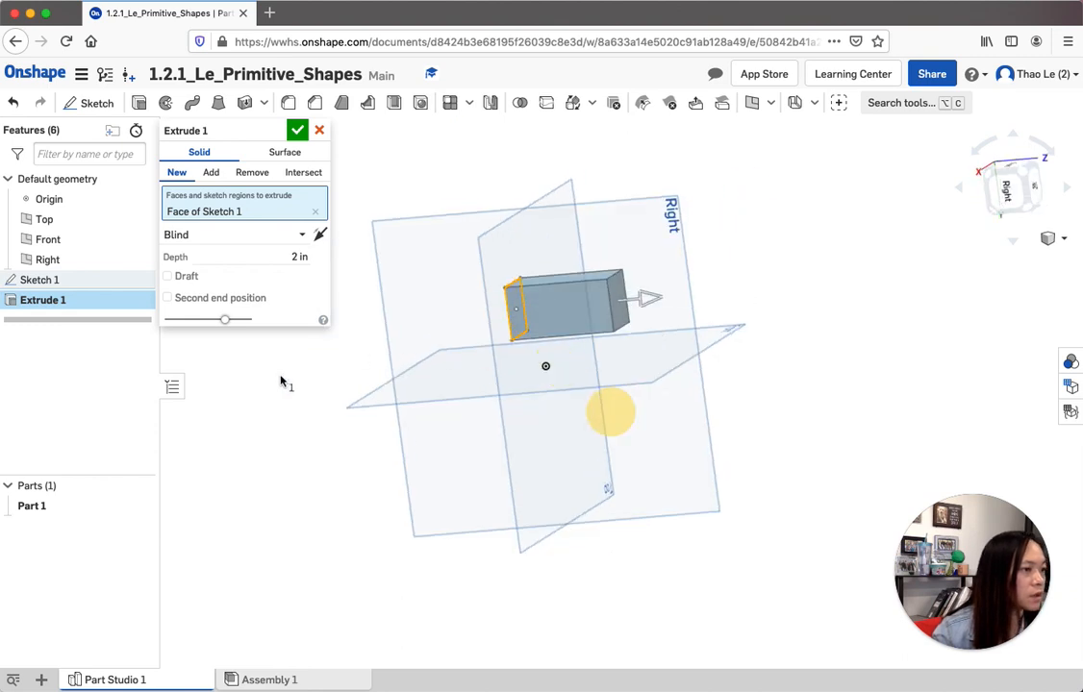
click(1052, 238)
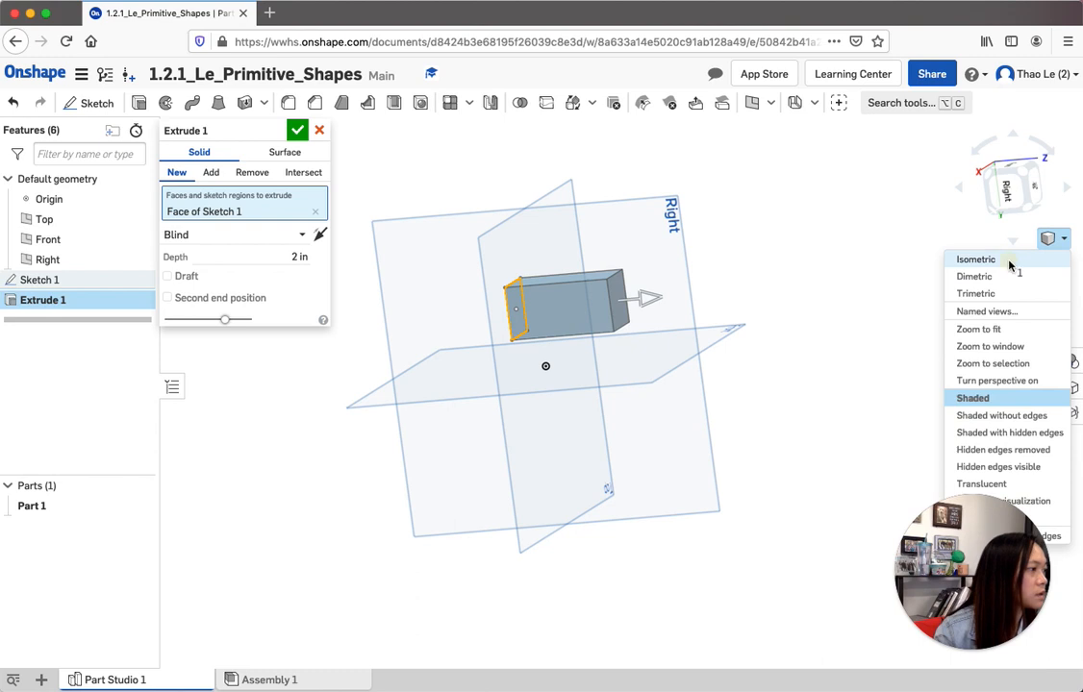
click(956, 260)
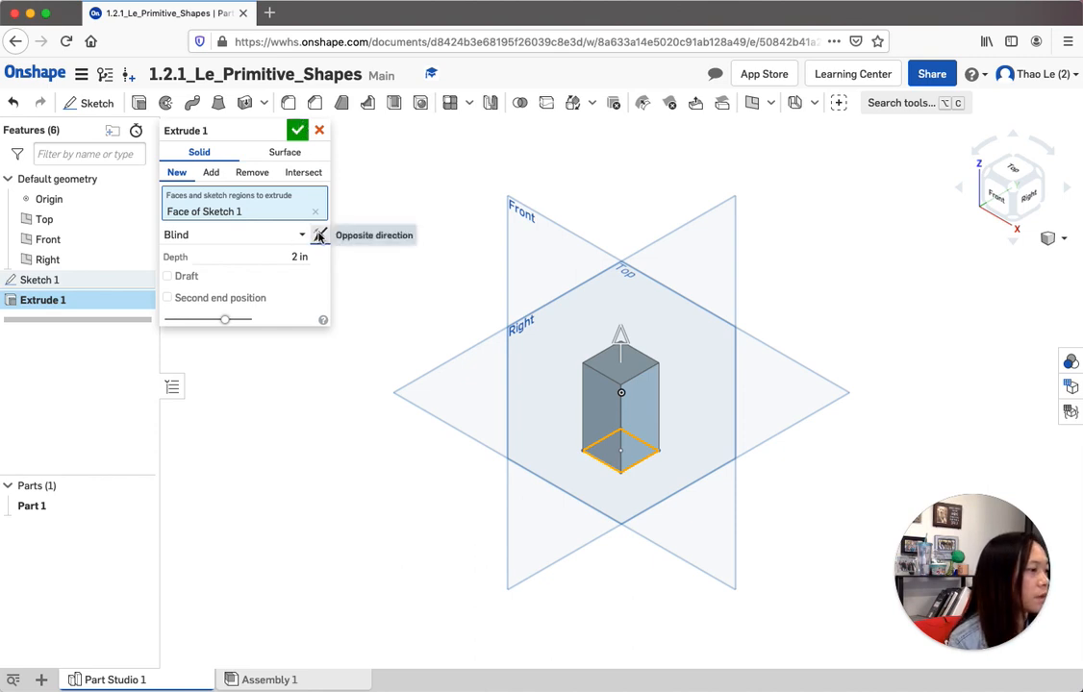
Flip the extrusion downward and back upward, and accept the extrusion.
click(318, 235)
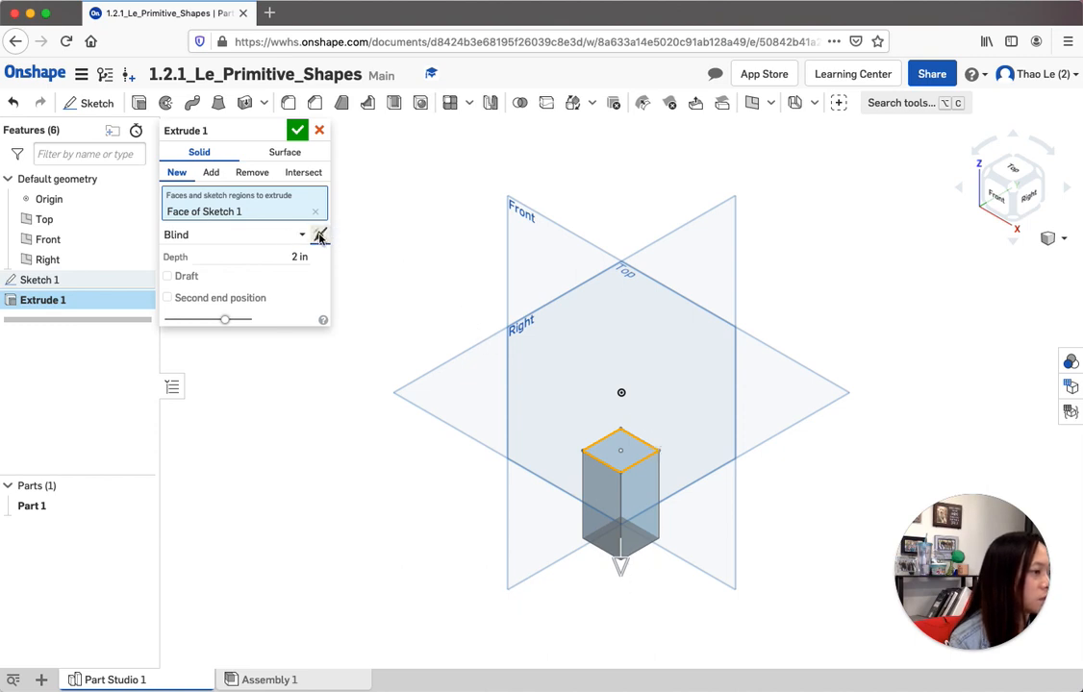
click(320, 237)
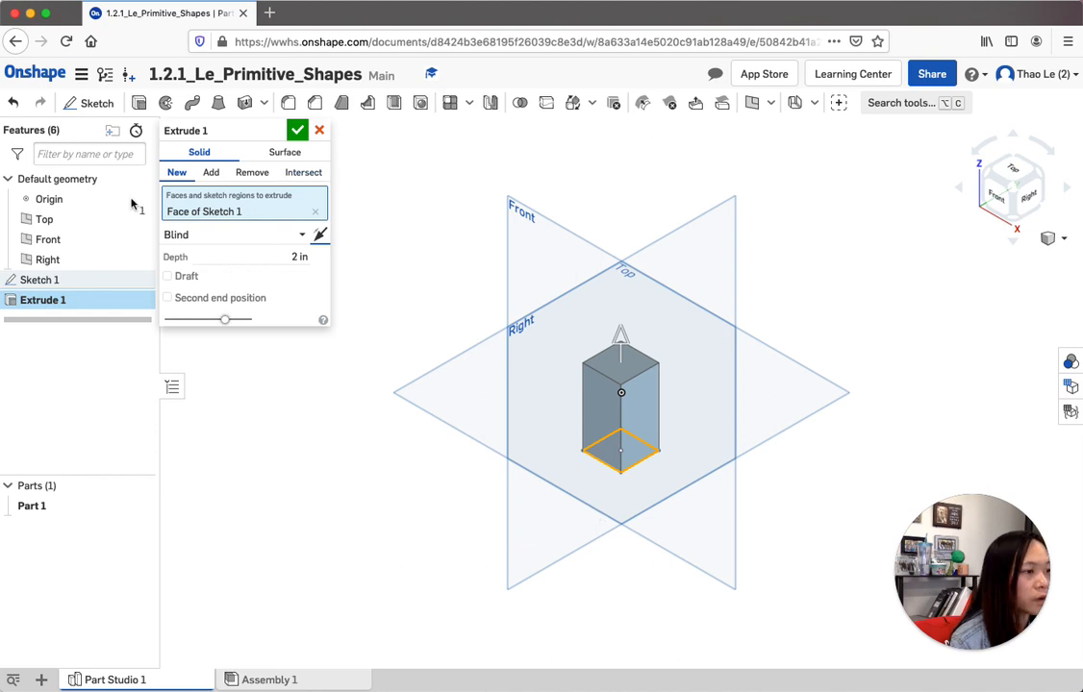
click(297, 131)
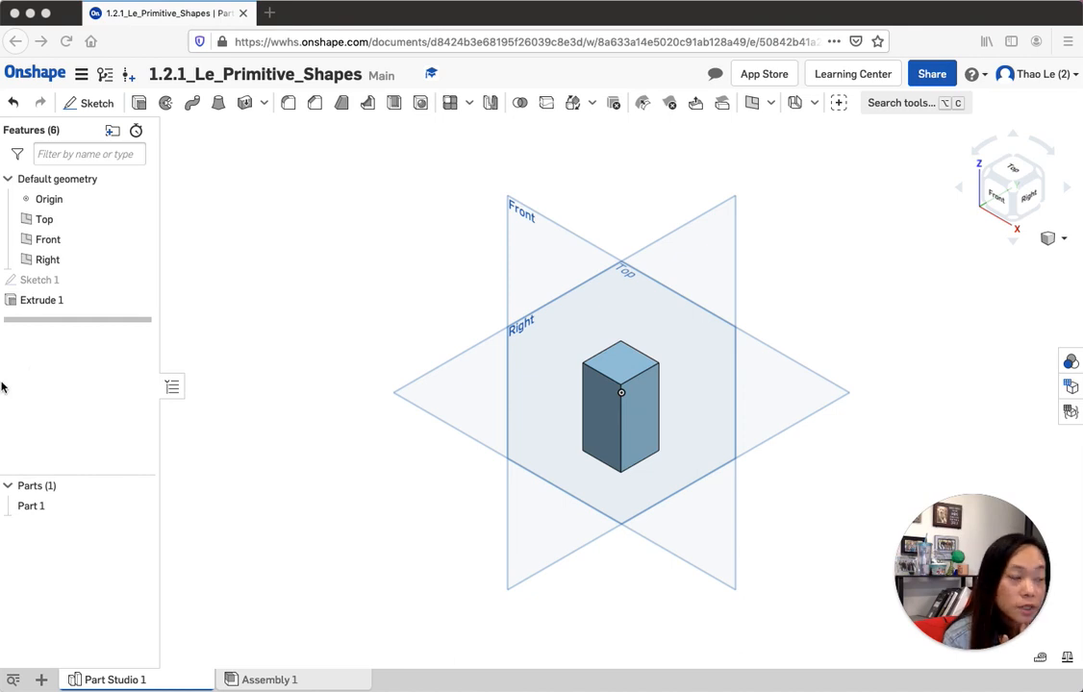
Orient the view to face the Top plane and start a second sketch on that plane.
click(1015, 170)
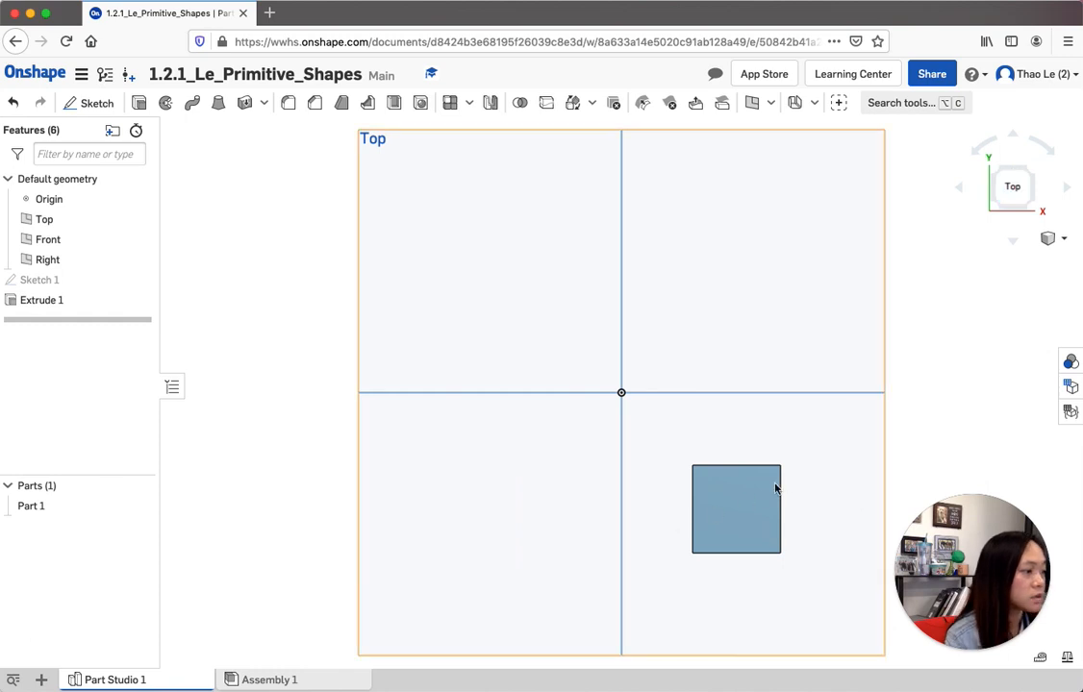
click(71, 103)
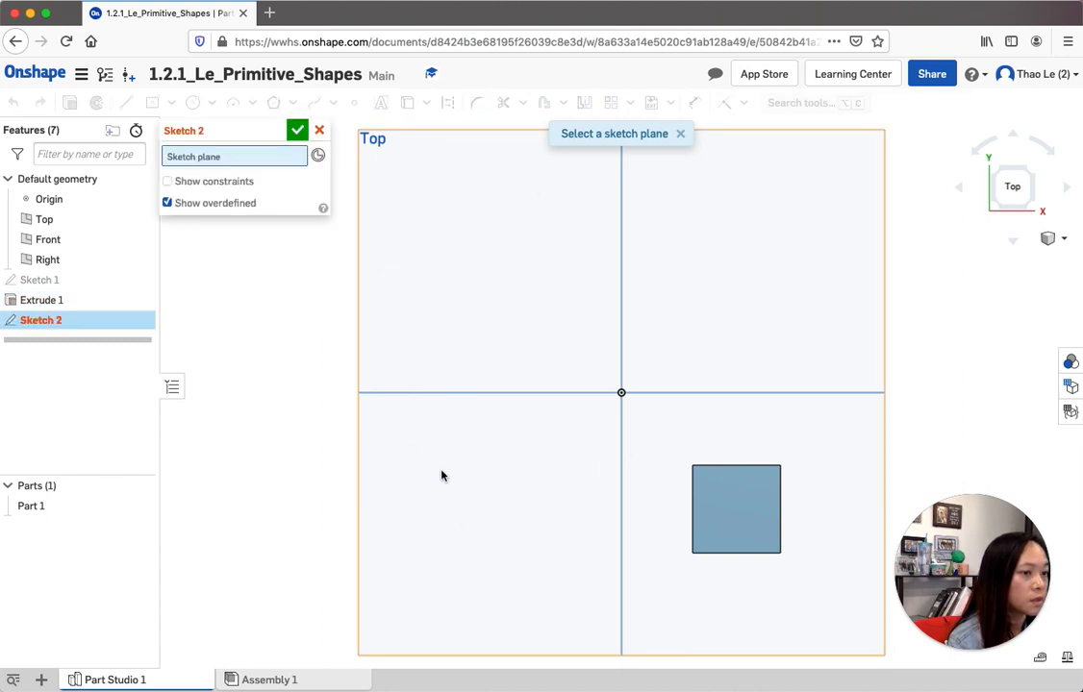
click(403, 441)
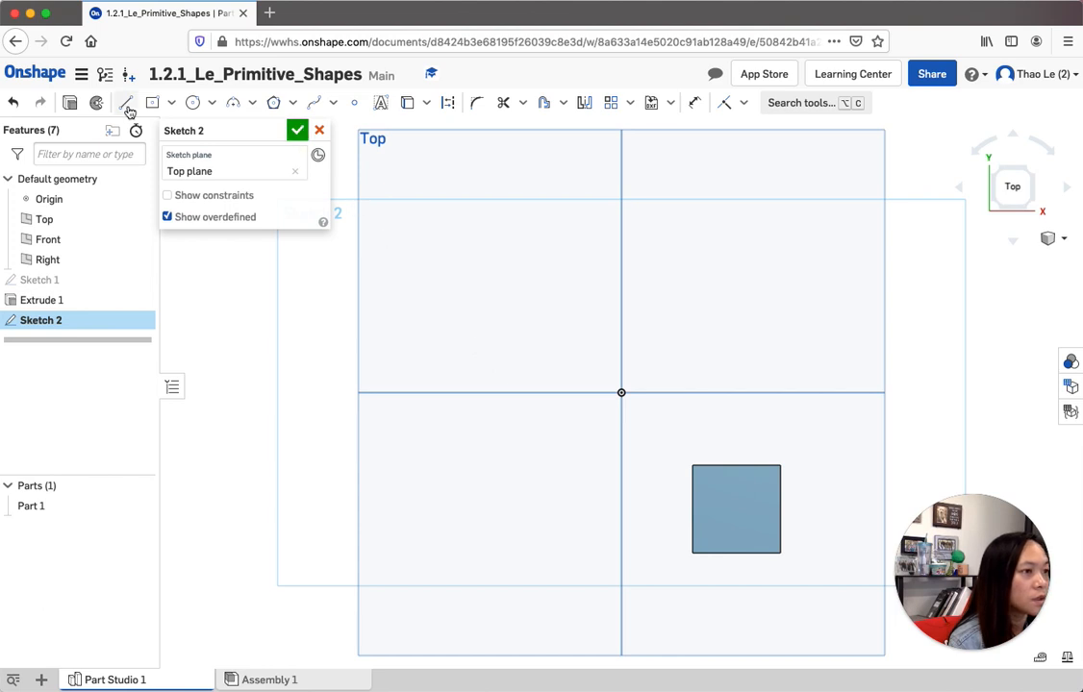
Sketch a corner rectangle about 1 in wide and 0.31 in high, below and to the left of the origin.
click(171, 104)
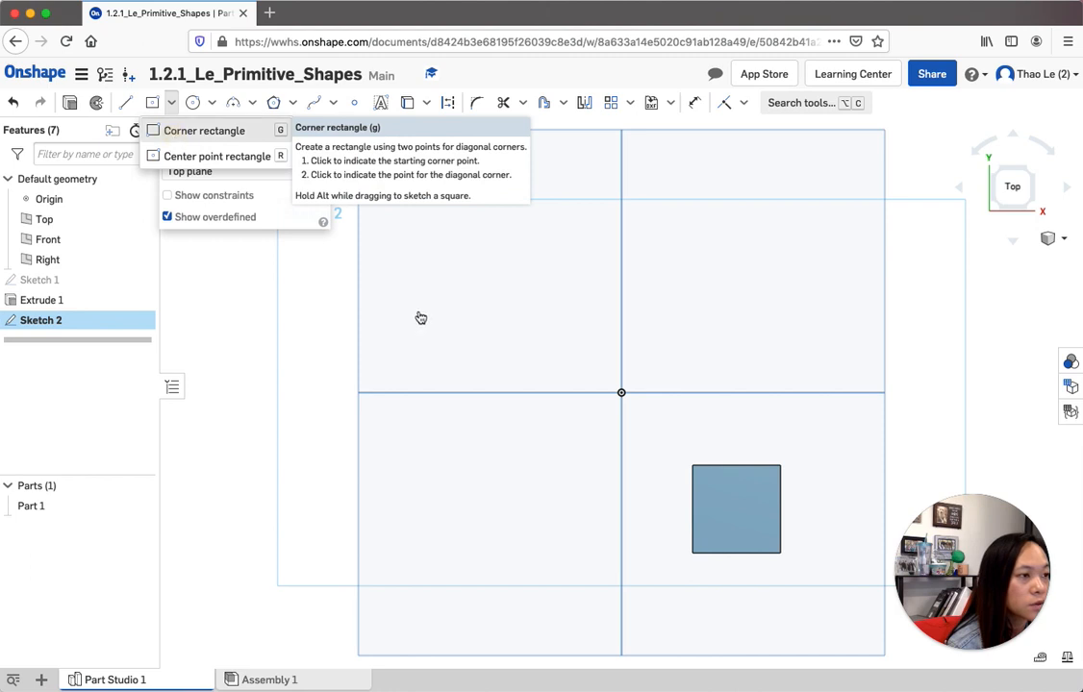
key(g)
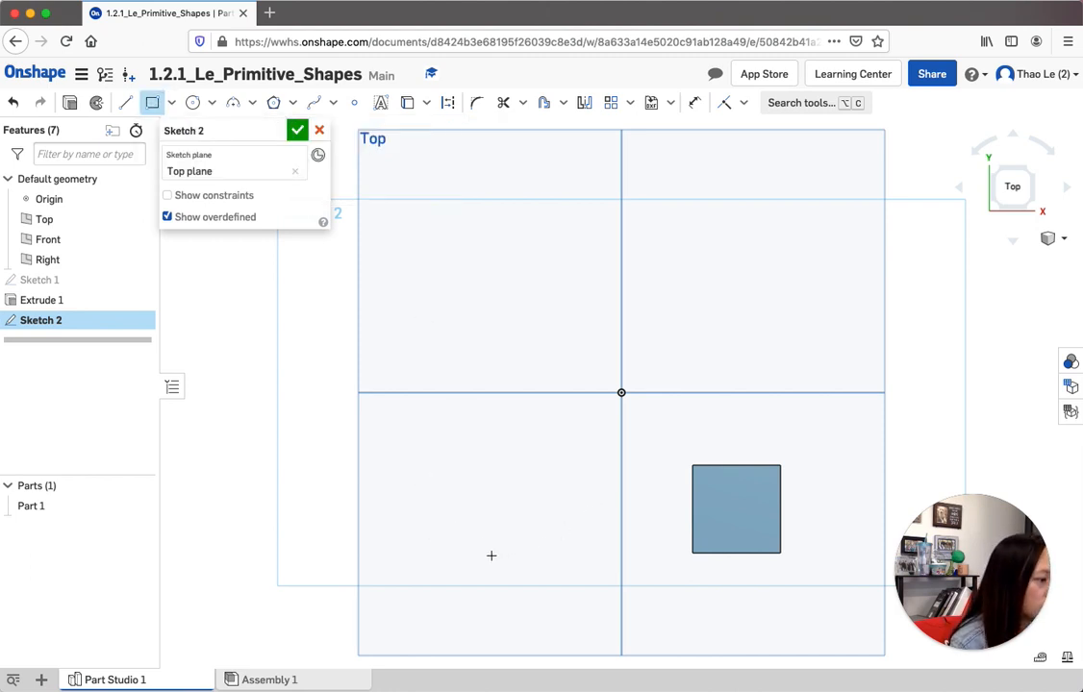
drag(491, 556, 577, 530)
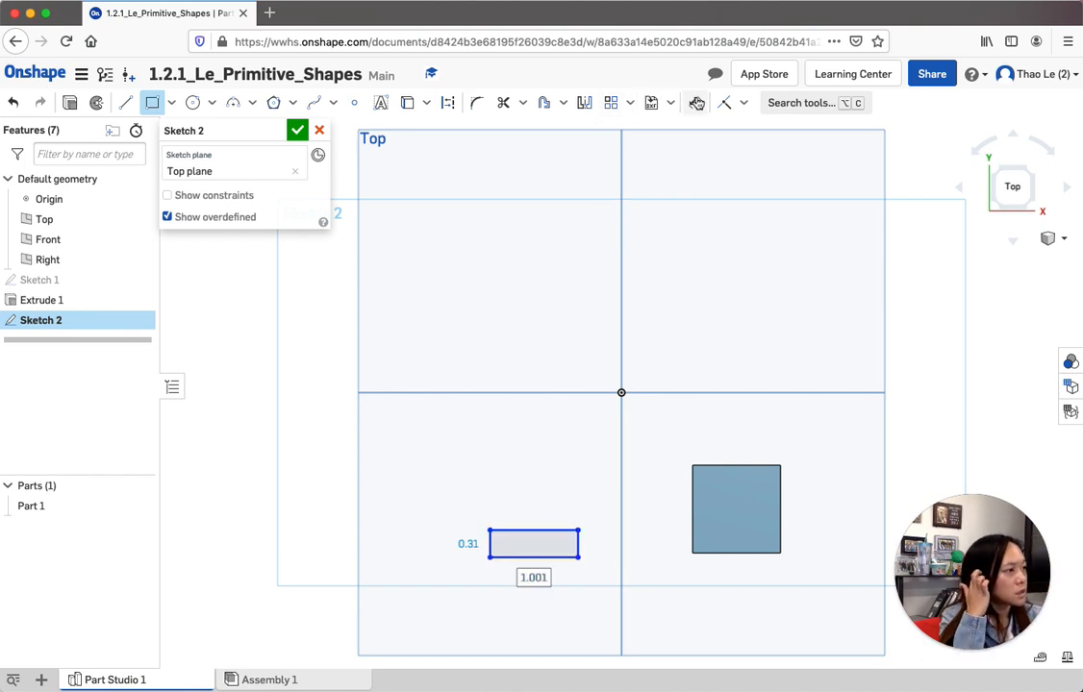
Dimension the new rectangle's right edge, set its height to 0.3 in, and move the dimension text clear of the dimension line.
key(d)
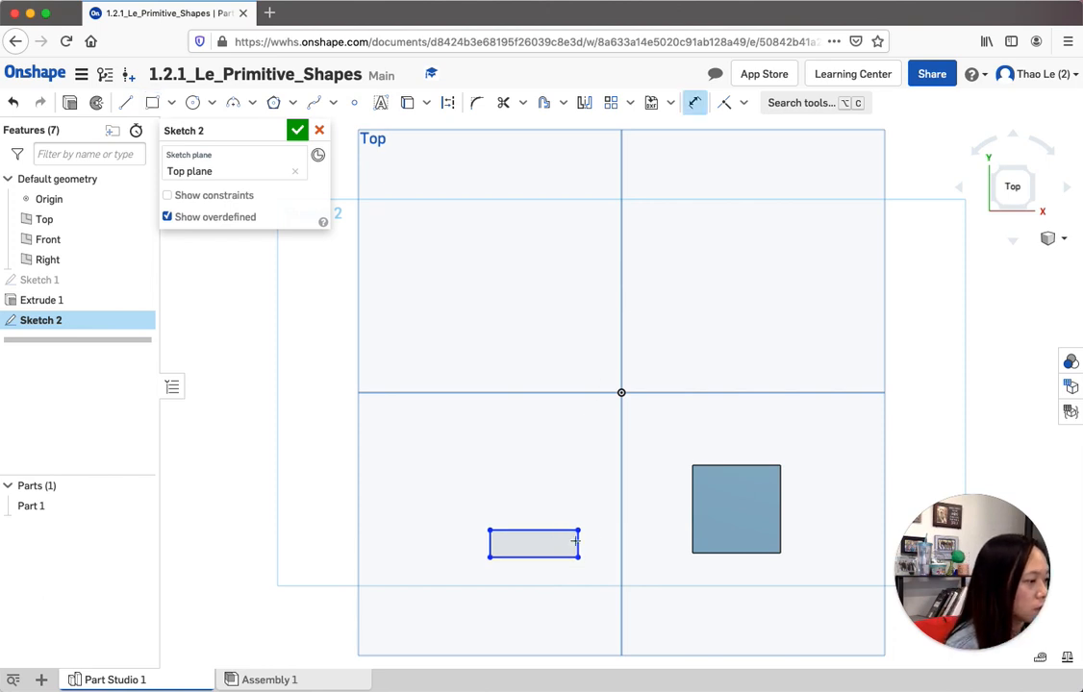
click(579, 544)
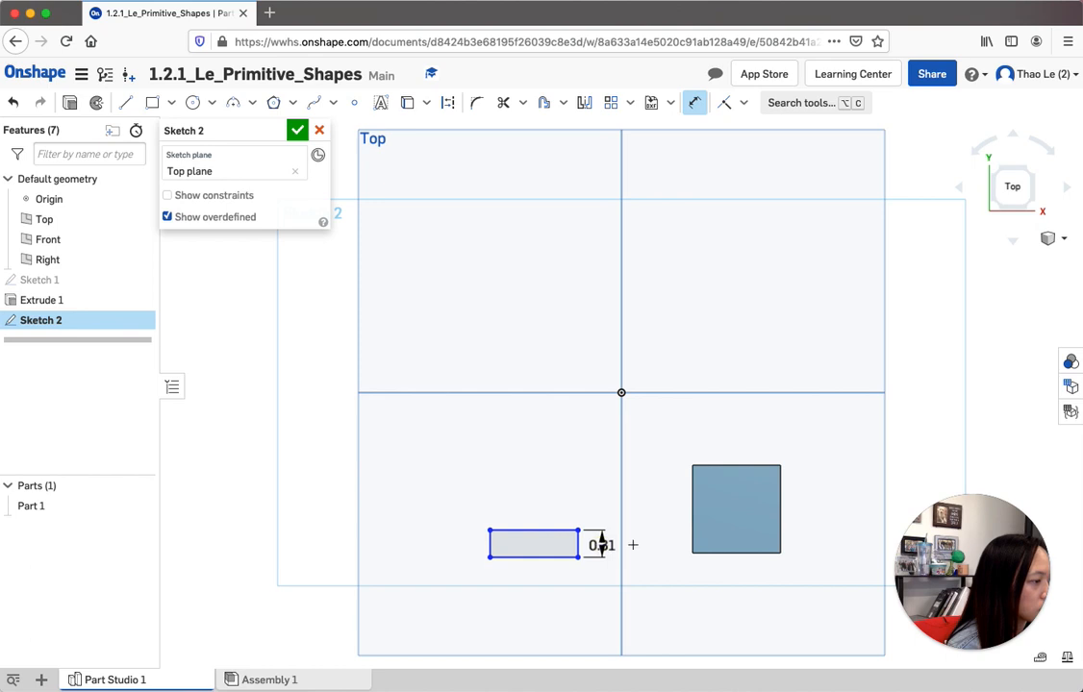
click(640, 545)
text(0.310127)
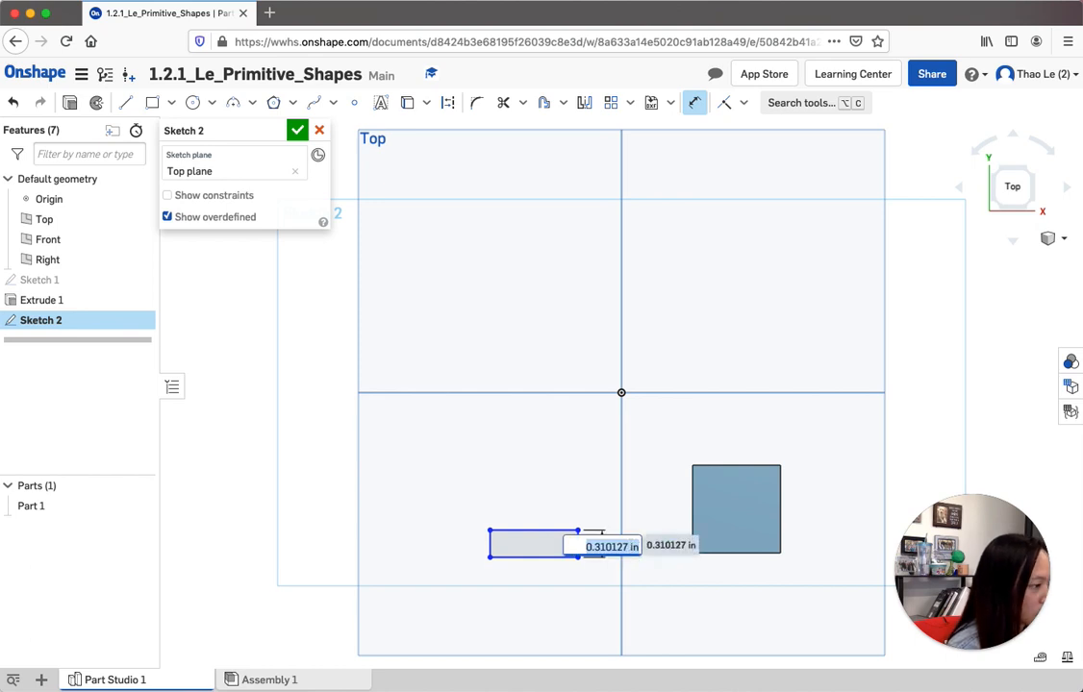
key(Return)
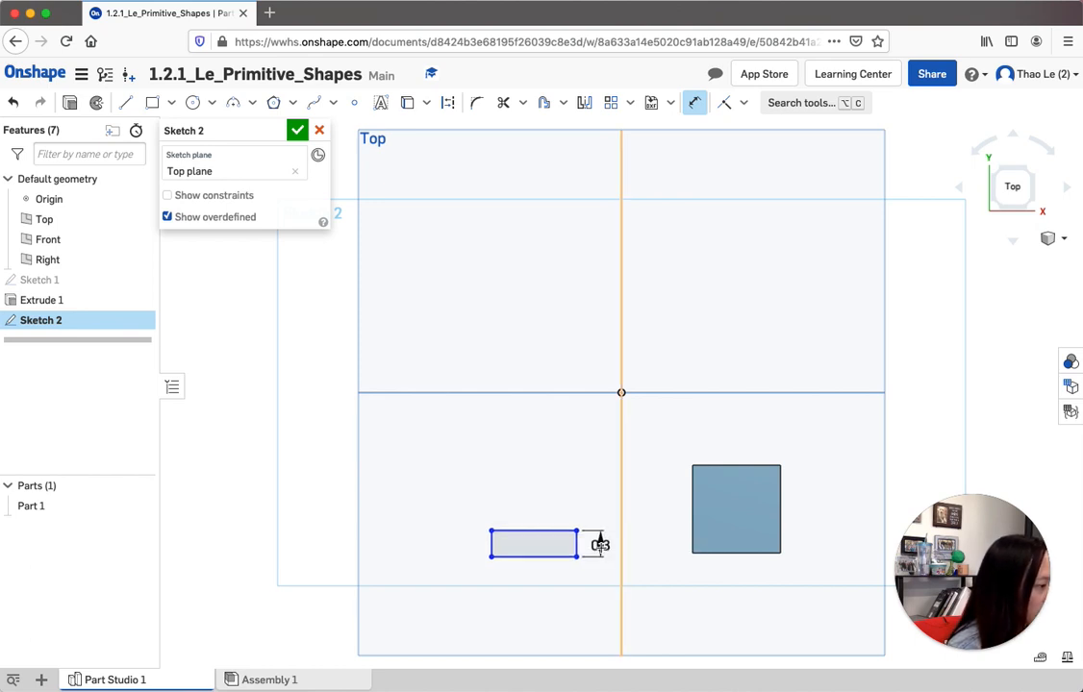
drag(624, 548, 601, 546)
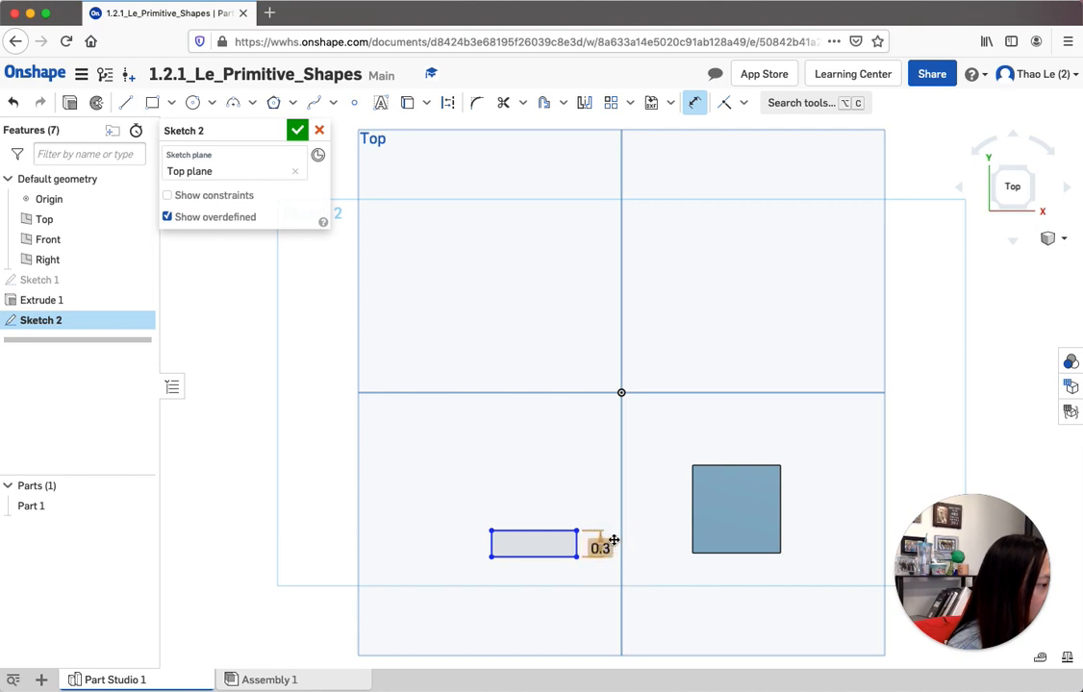
mouse_move(616, 551)
mouse_down()
mouse_move(645, 551)
mouse_move(612, 546)
mouse_move(634, 517)
mouse_move(630, 541)
mouse_move(652, 550)
mouse_move(596, 547)
mouse_move(613, 546)
mouse_move(617, 568)
mouse_up()
Dimension the width of the rectangle between its two short edges, place the dimension below it, and set it to 1 in.
click(695, 102)
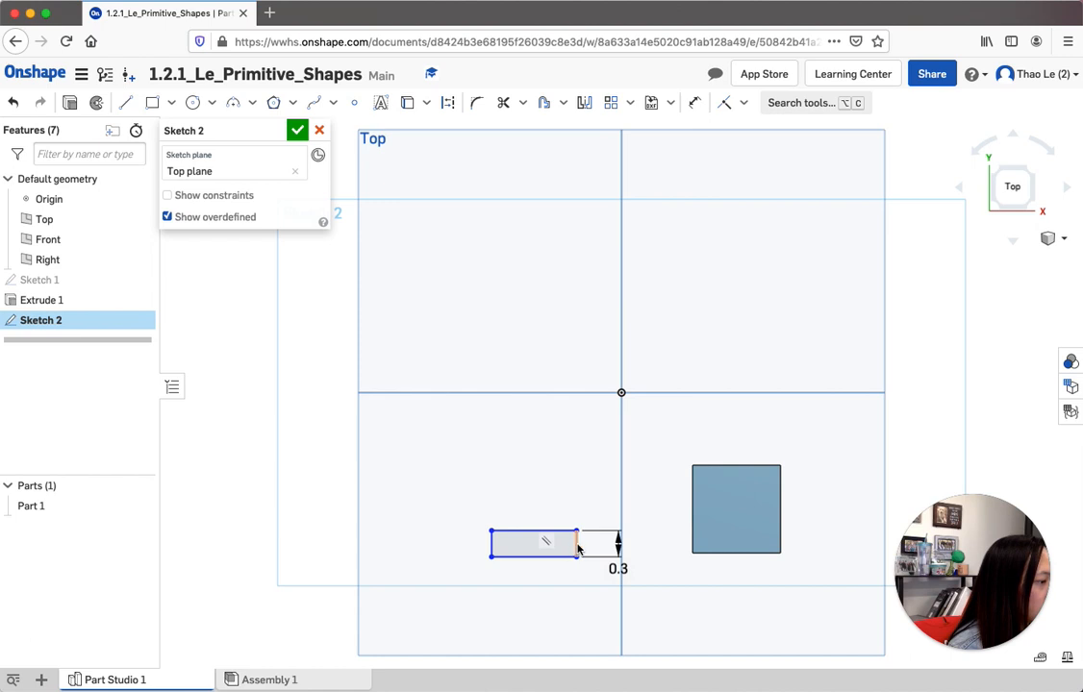
click(491, 546)
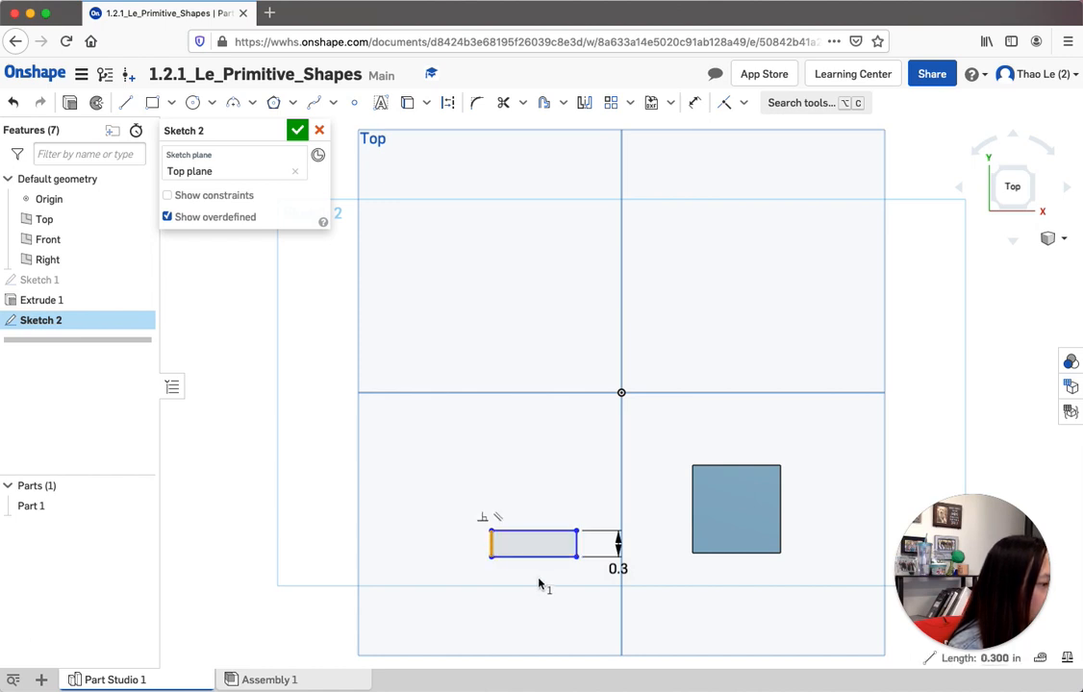
click(492, 543)
click(696, 103)
click(492, 542)
click(577, 541)
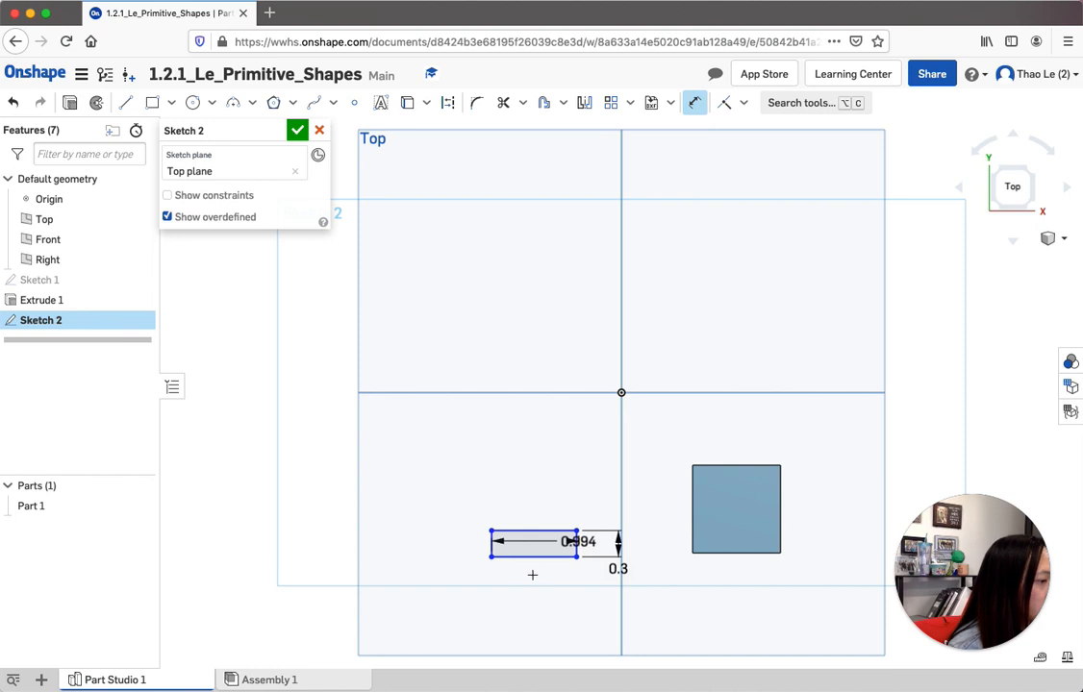
click(533, 577)
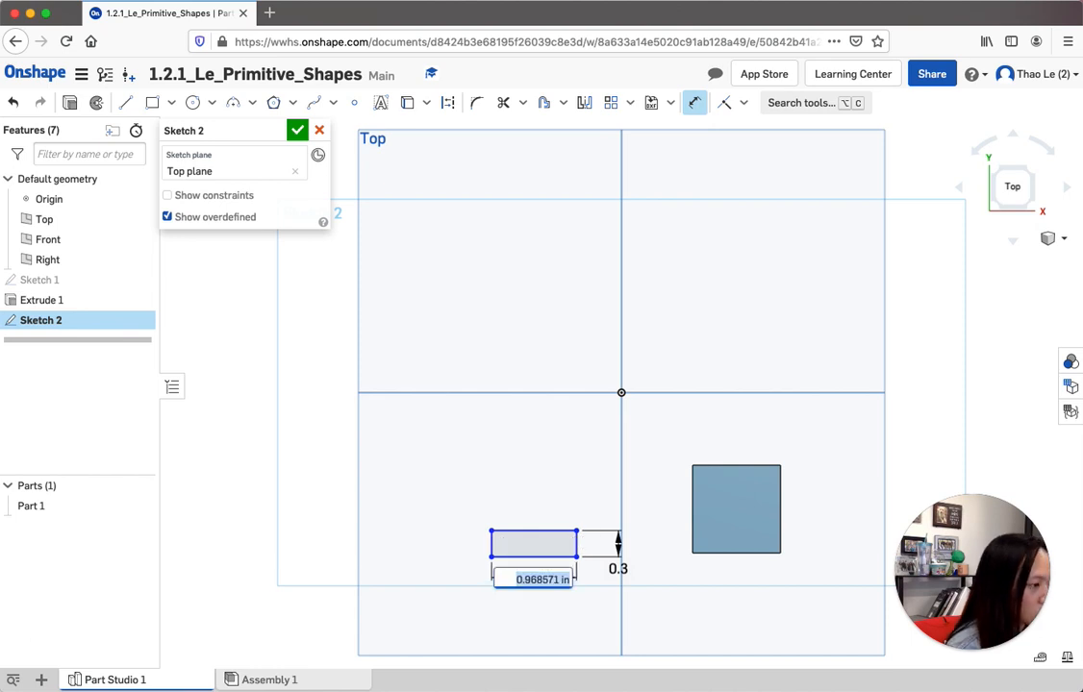
key(Return)
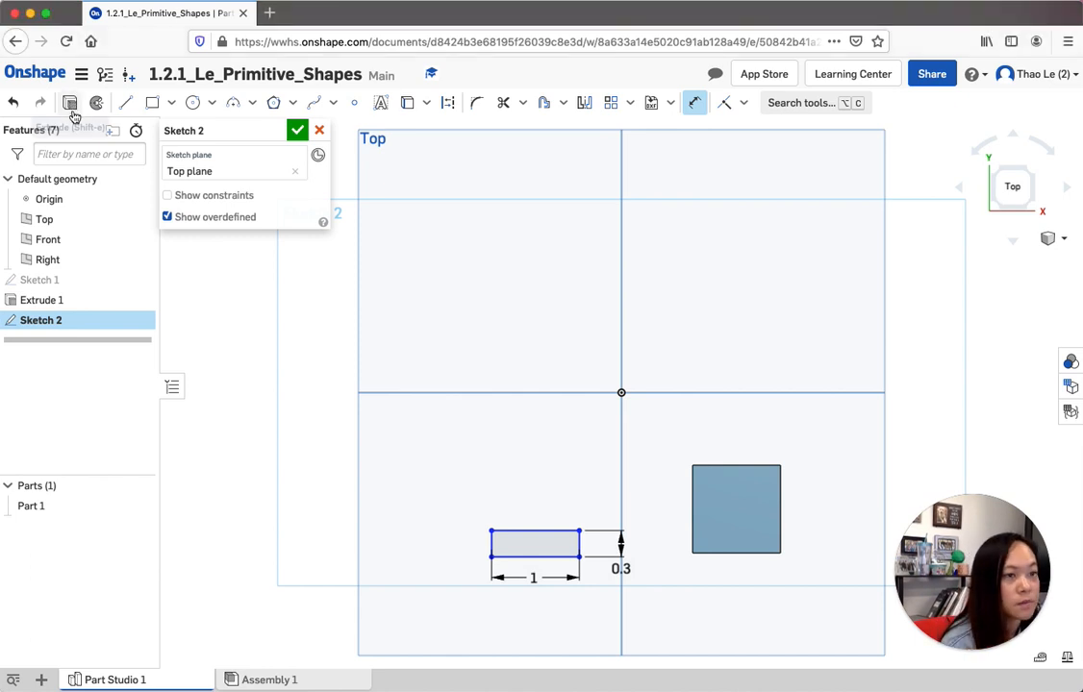
Try to extrude the second sketch to a depth of 2 in, and check the model in isometric view before returning to Top.
click(71, 104)
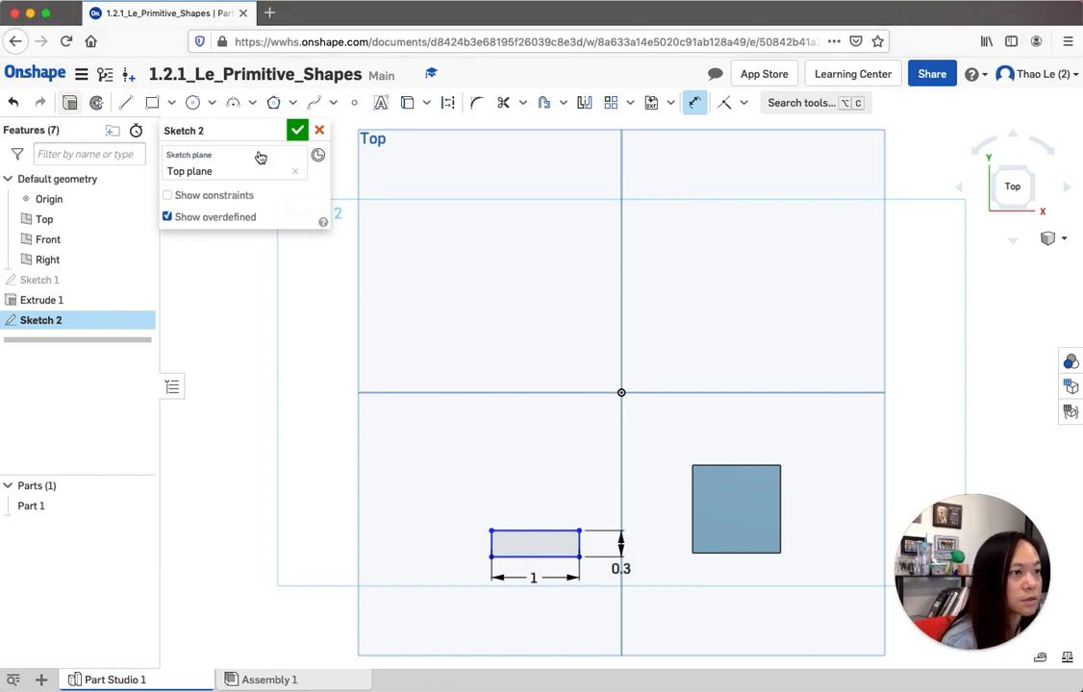
click(299, 136)
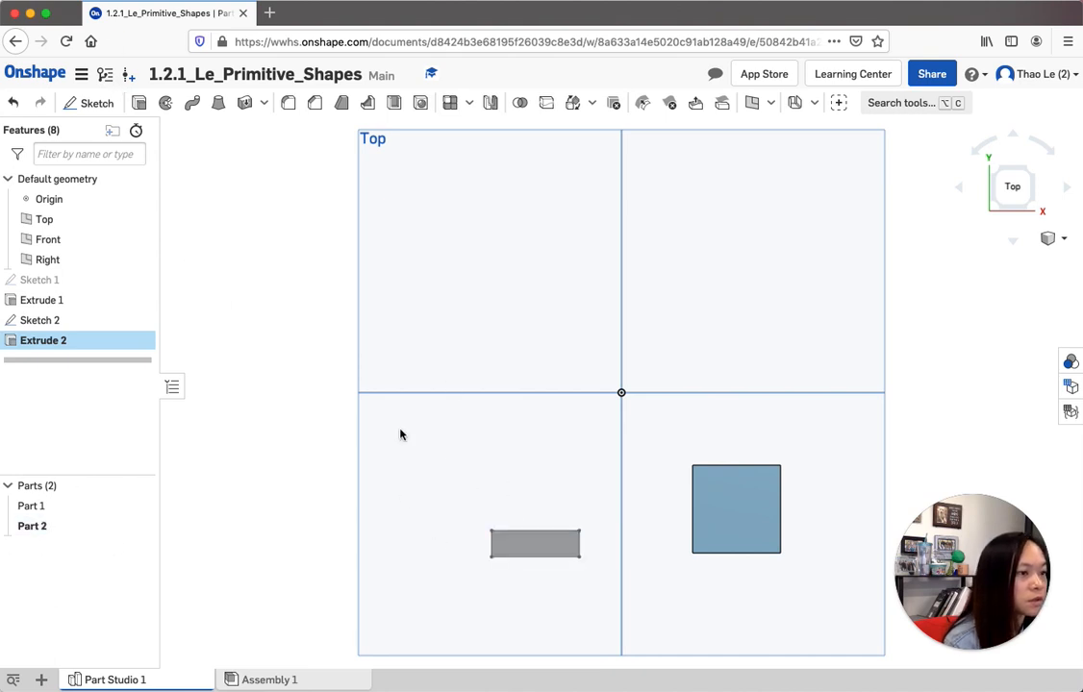
double_click(45, 340)
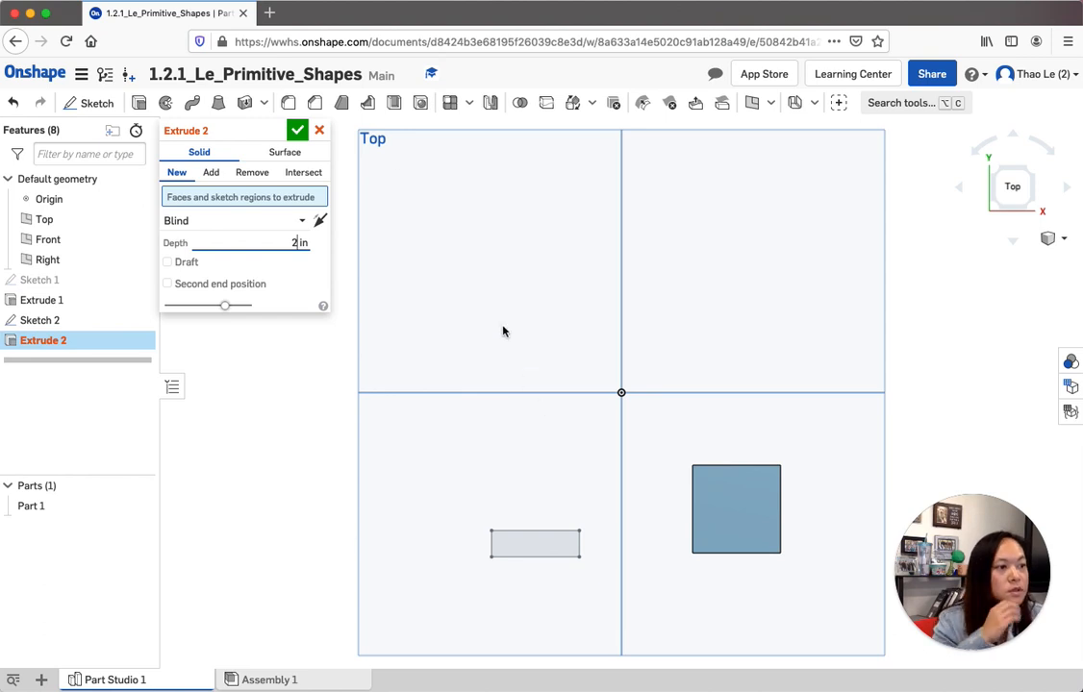
click(297, 132)
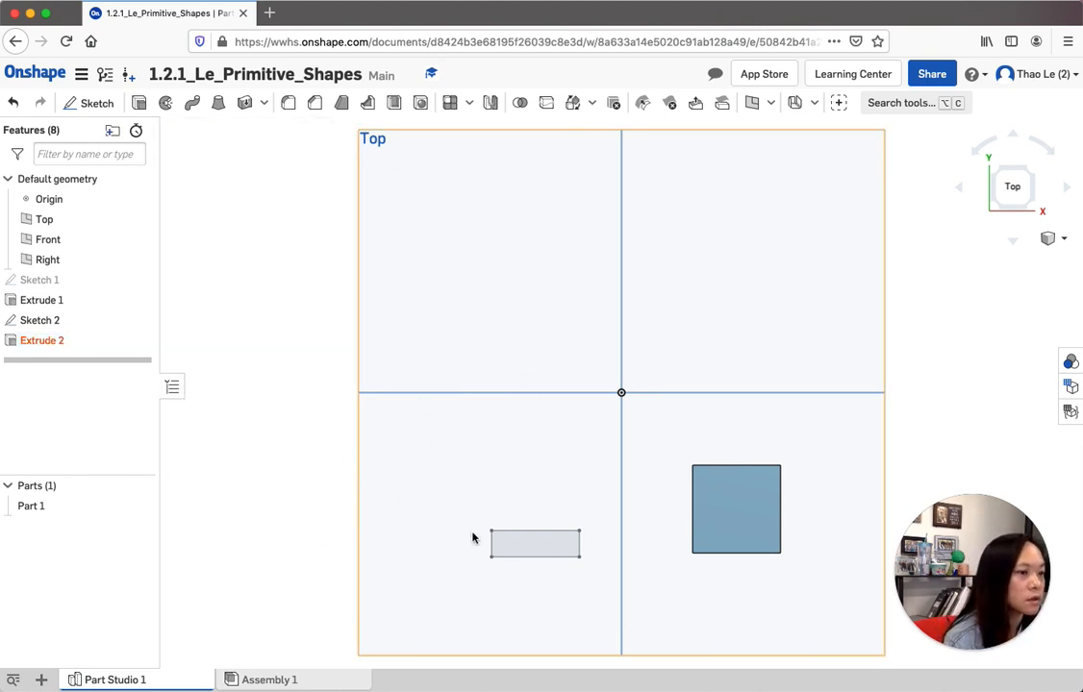
click(1064, 240)
click(977, 255)
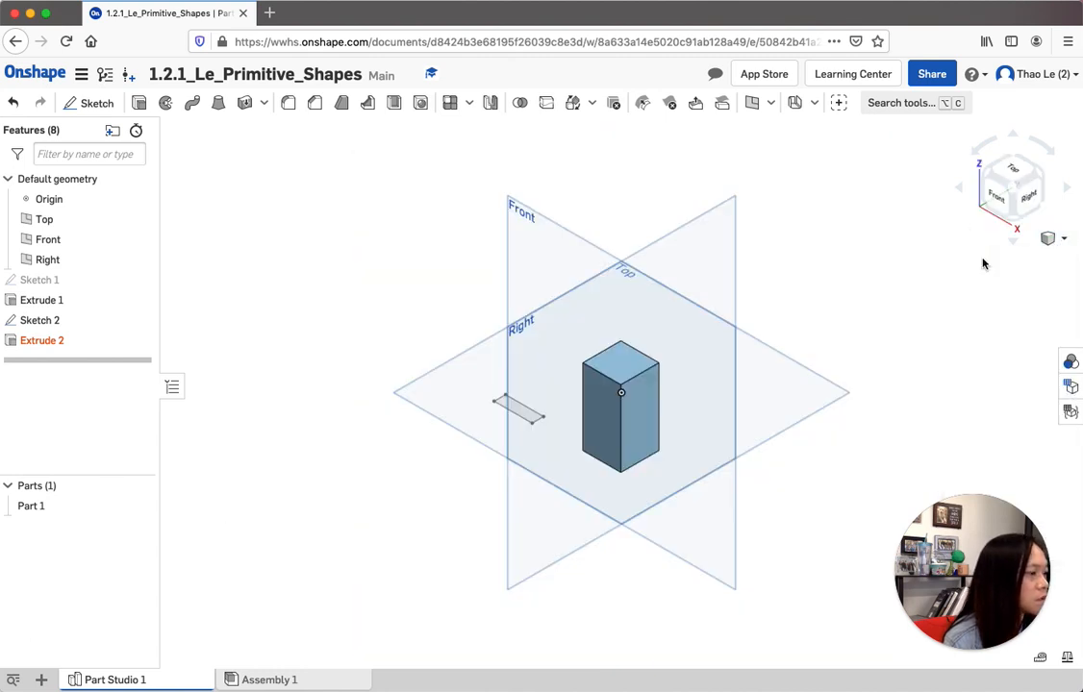
click(1051, 237)
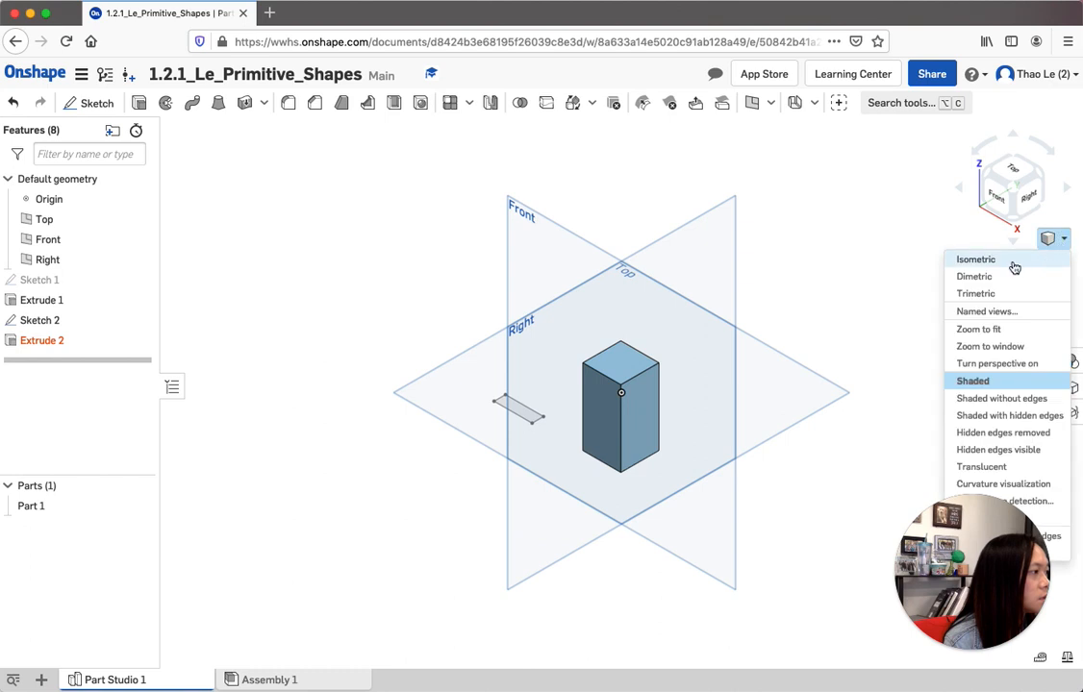
click(1012, 259)
click(1012, 171)
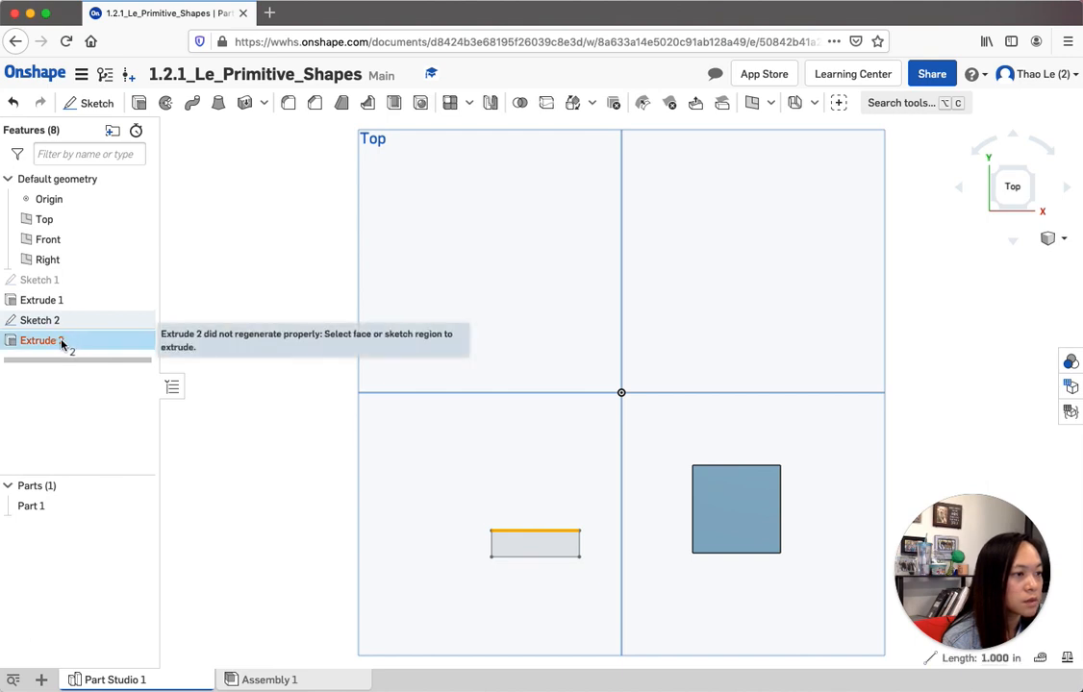
Try a second extrusion of the small rectangle, then discard it together with Extrude 2.
click(527, 550)
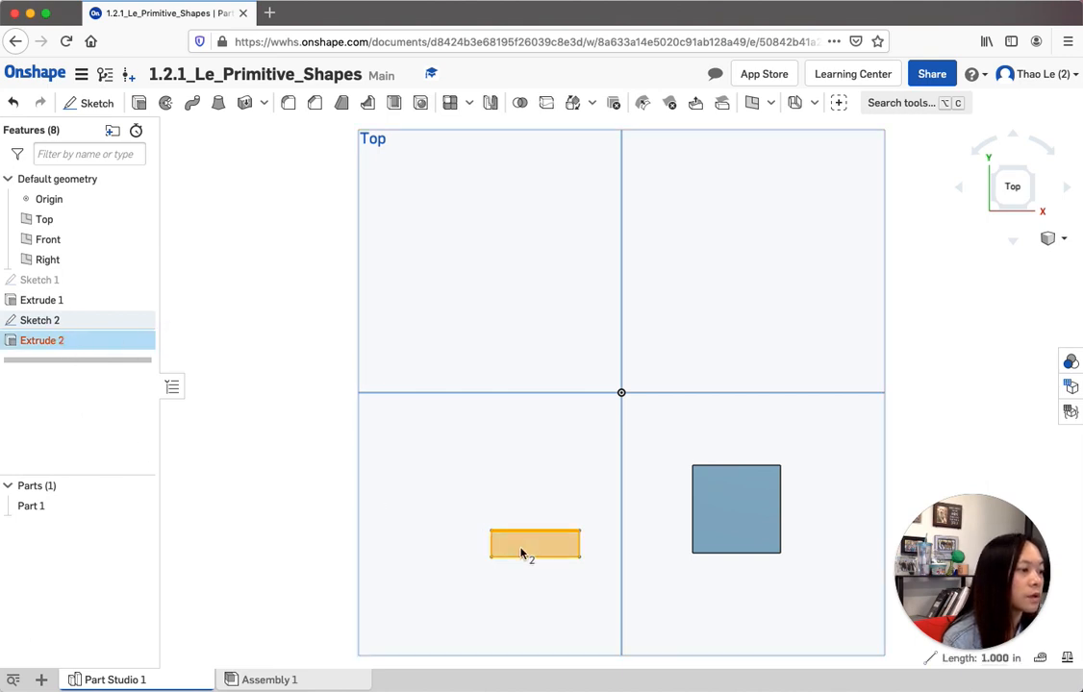
click(139, 104)
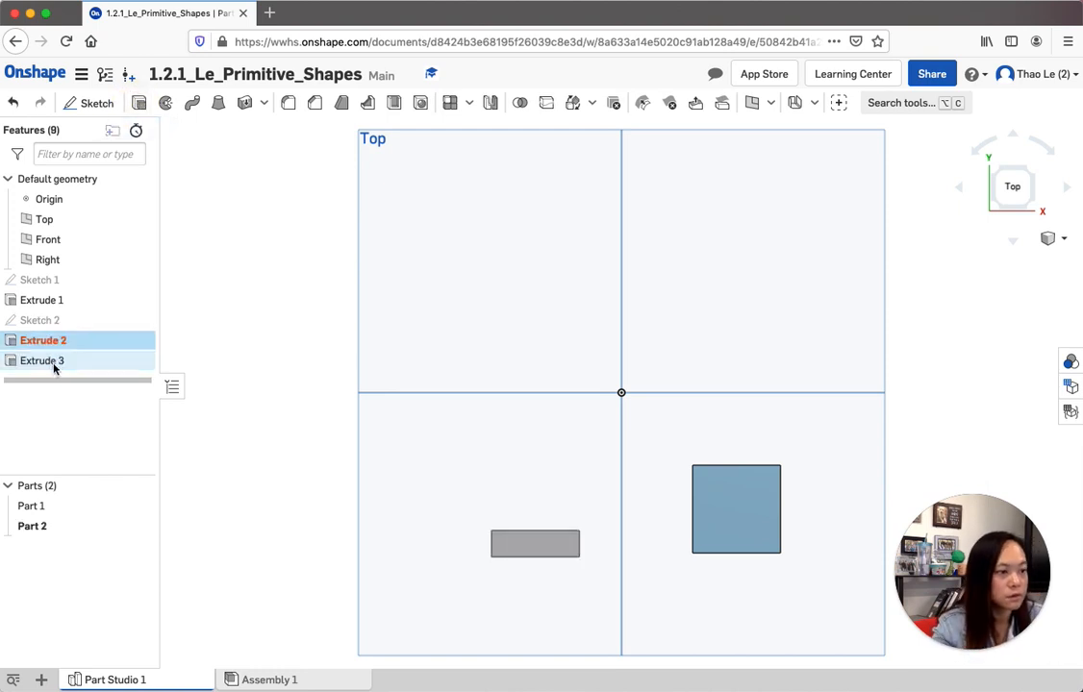
double_click(56, 350)
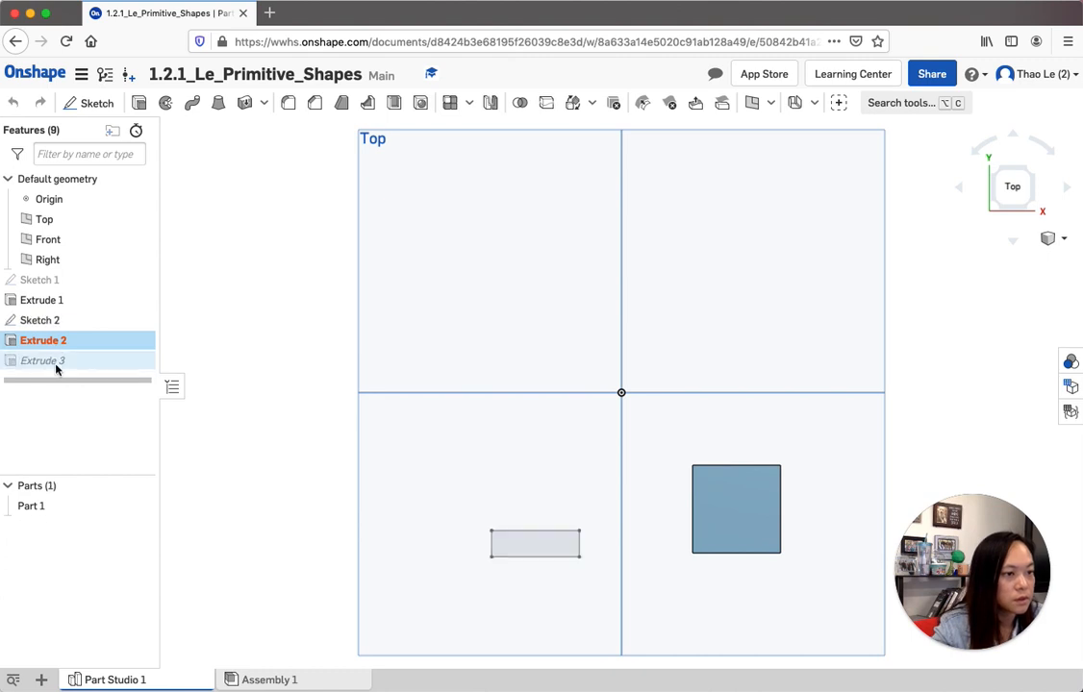
right_click(56, 366)
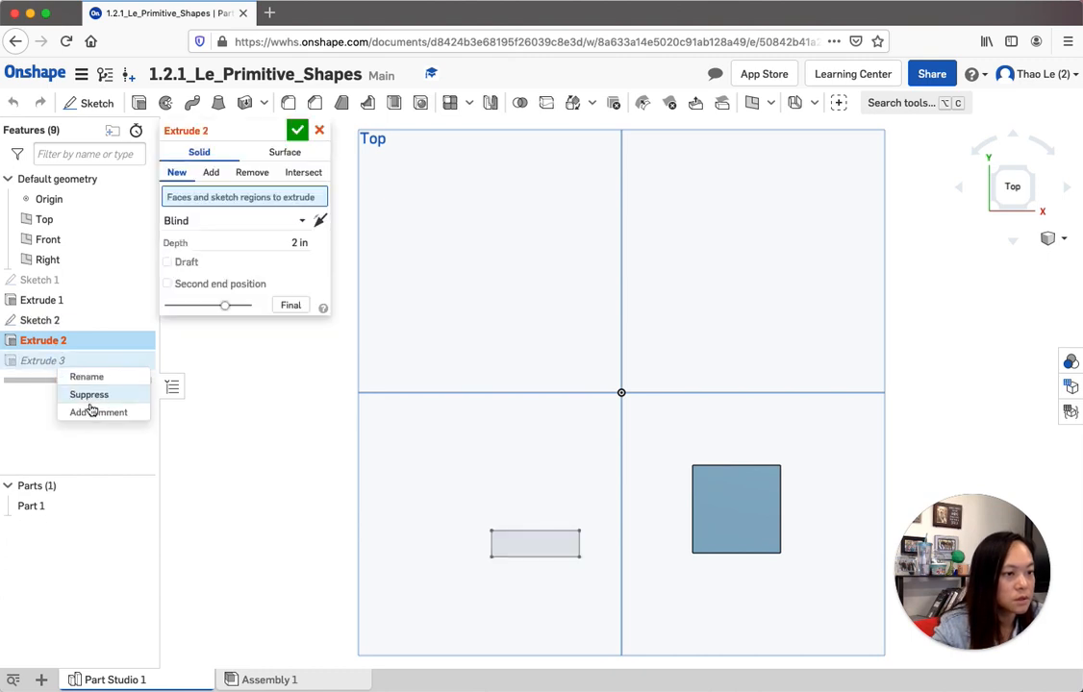
click(33, 364)
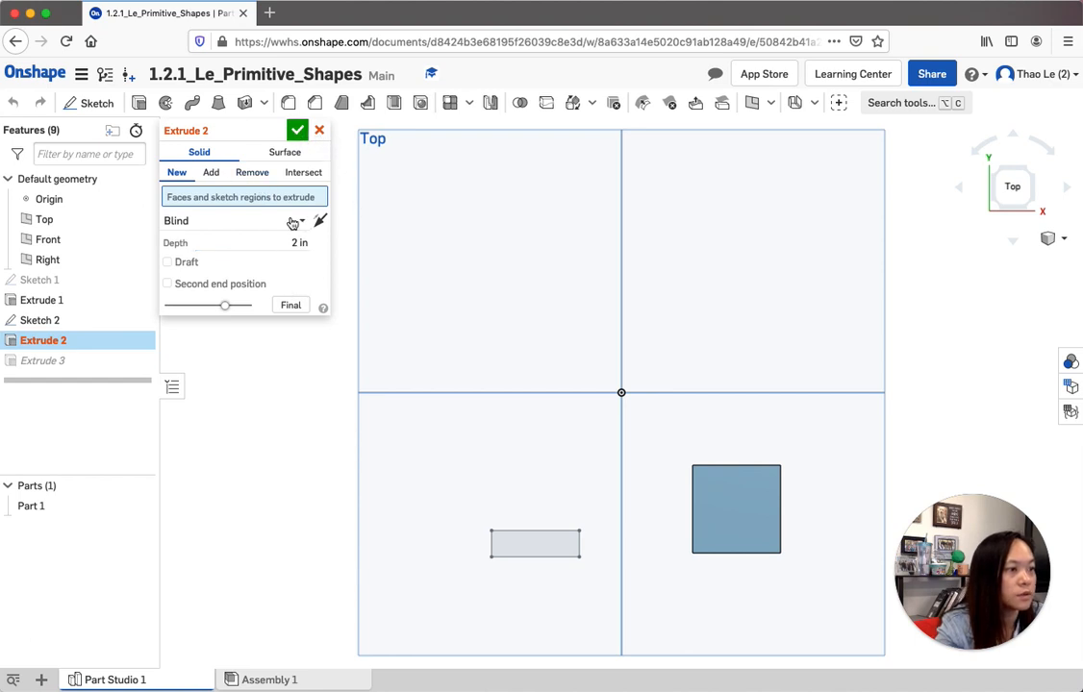
click(298, 132)
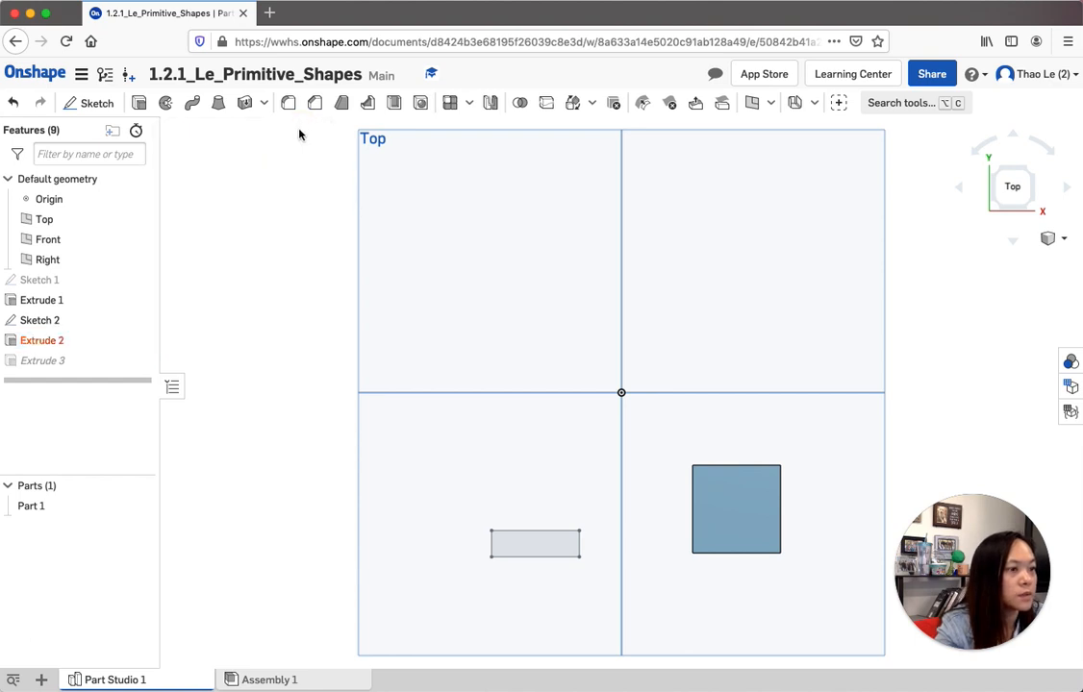
click(50, 362)
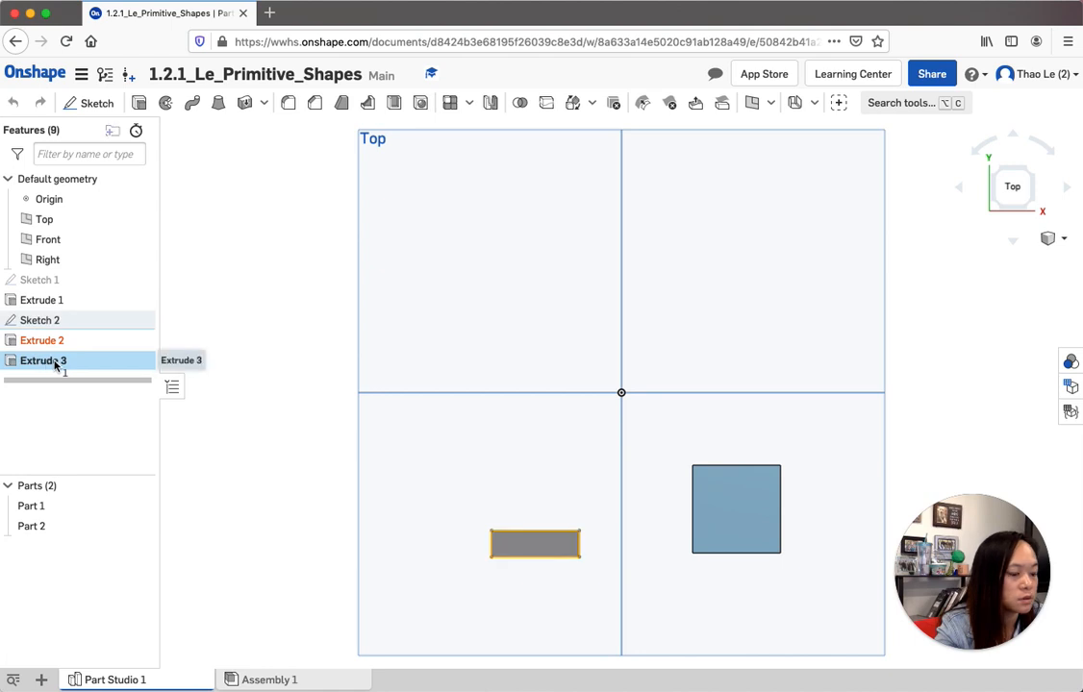
double_click(46, 363)
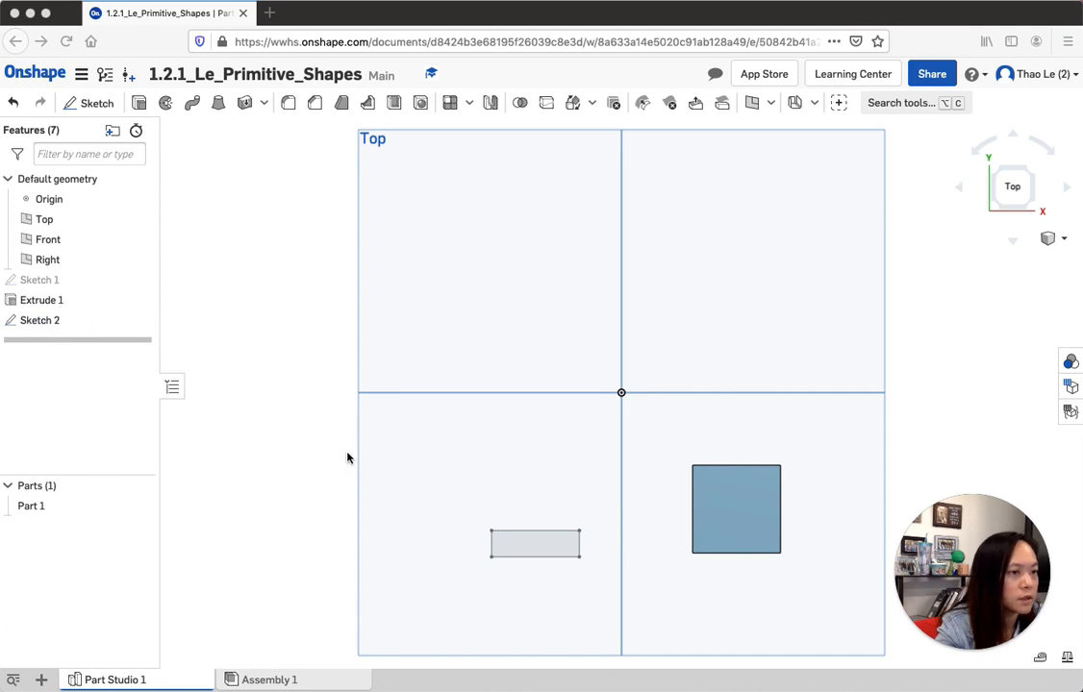
Extrude the rectangle of the second sketch as a new solid with a blind depth of 2 in.
click(144, 107)
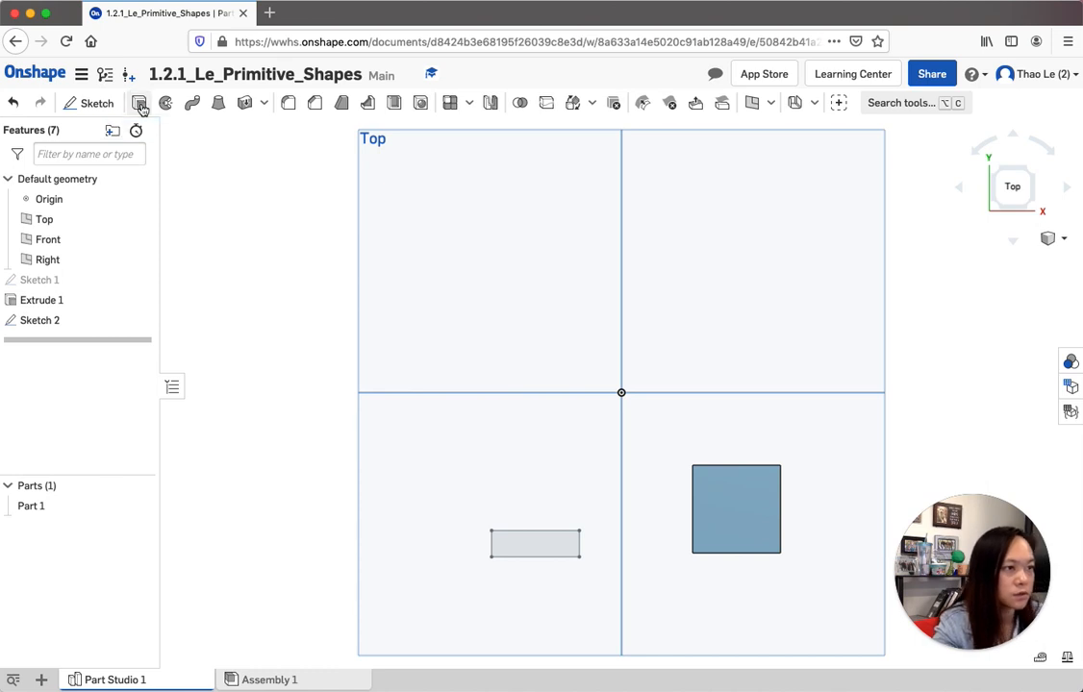
click(140, 107)
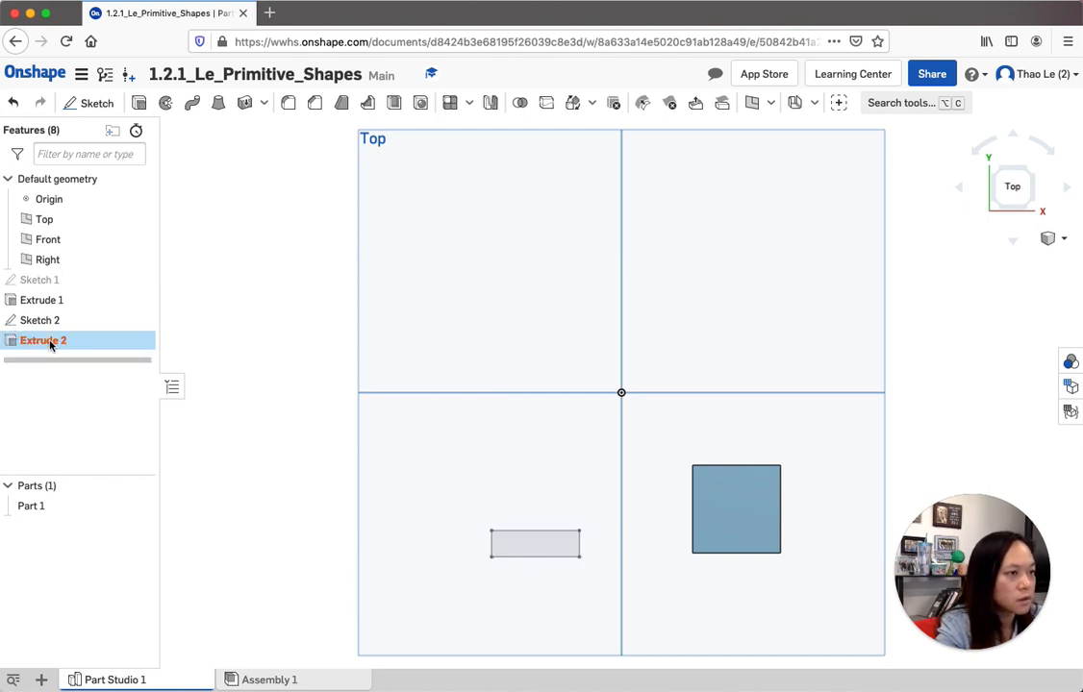
double_click(520, 546)
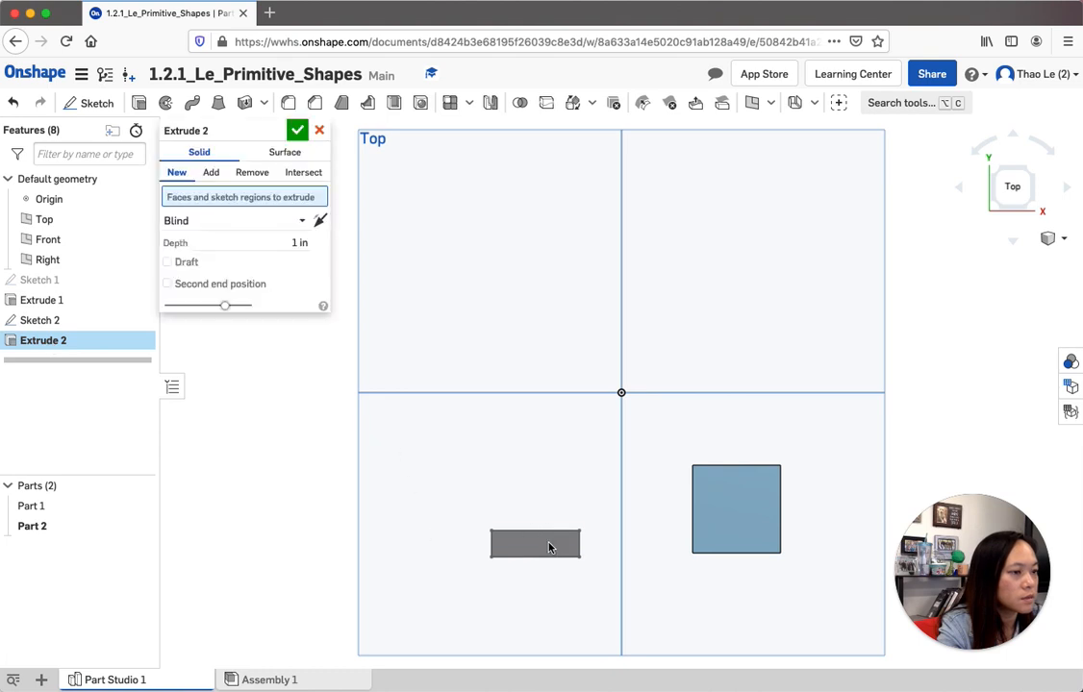
click(297, 242)
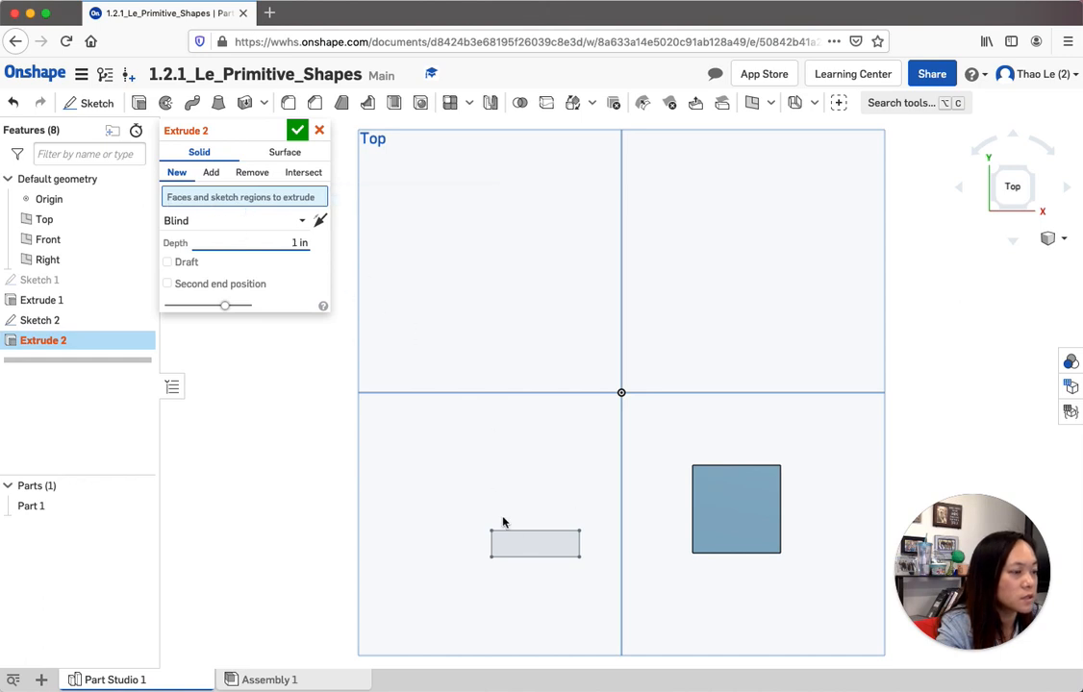
click(524, 556)
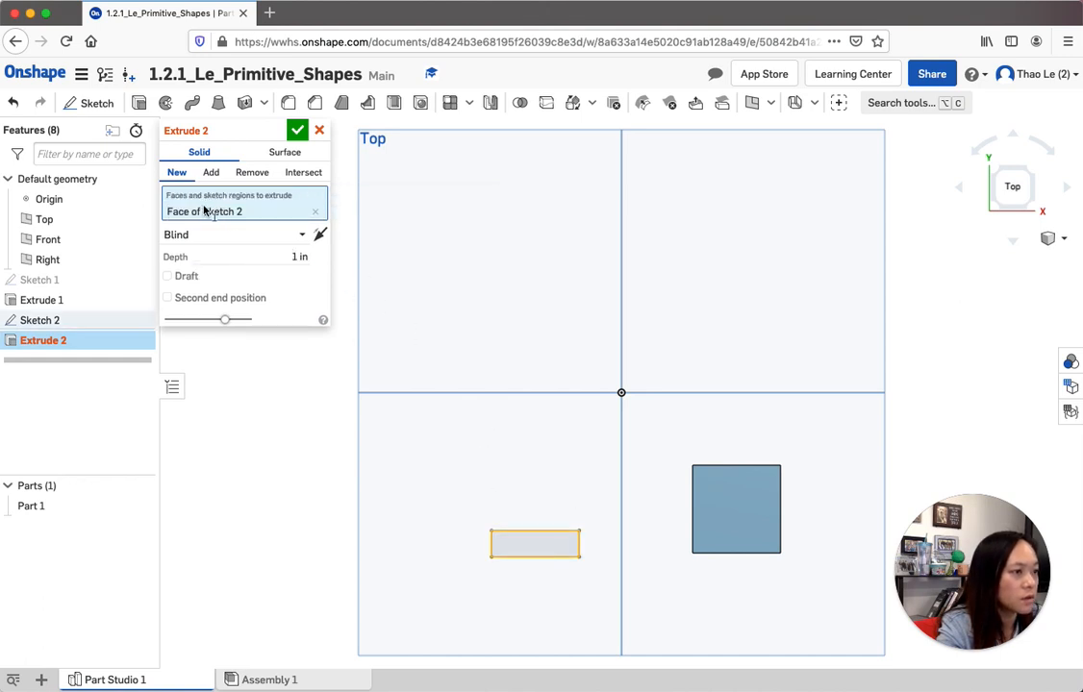
click(293, 259)
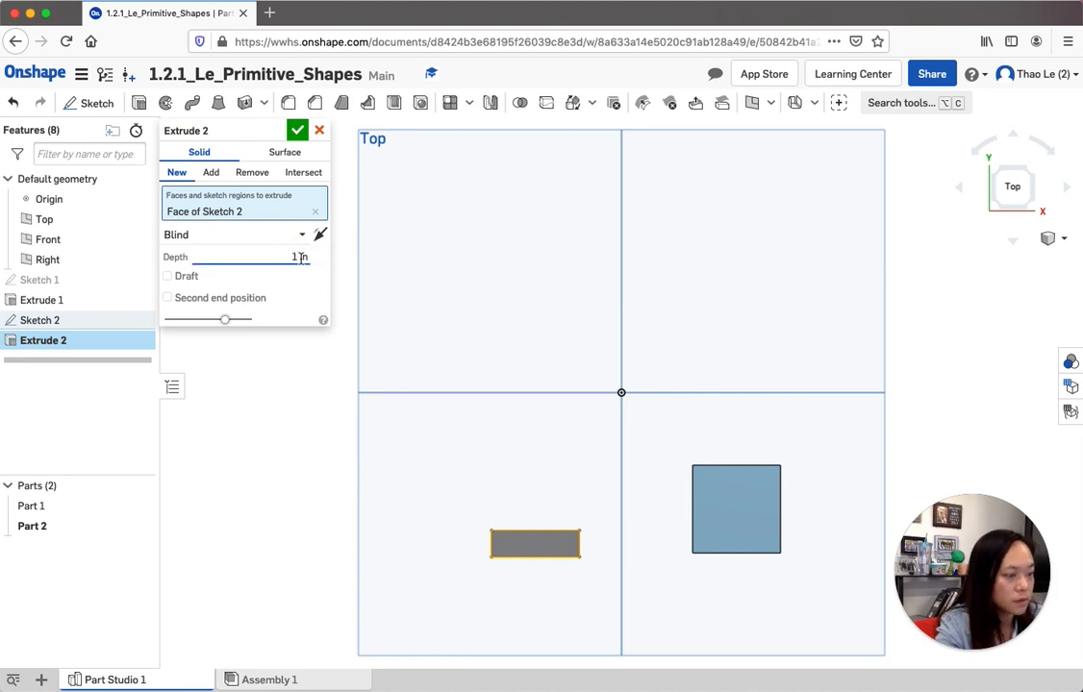
text(2)
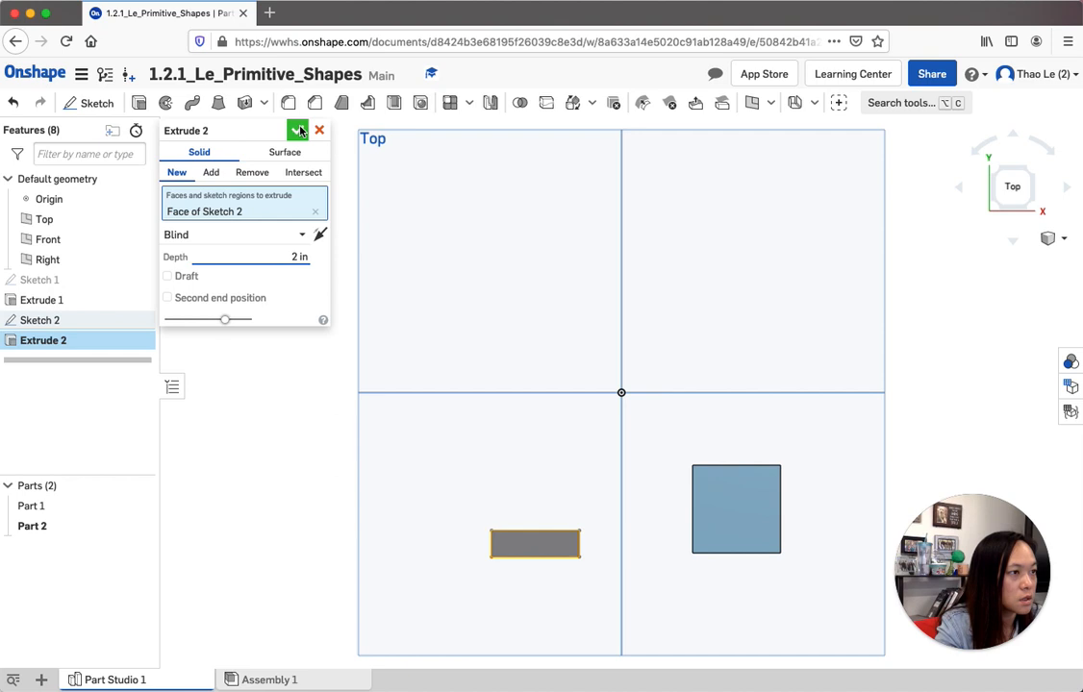
key(Return)
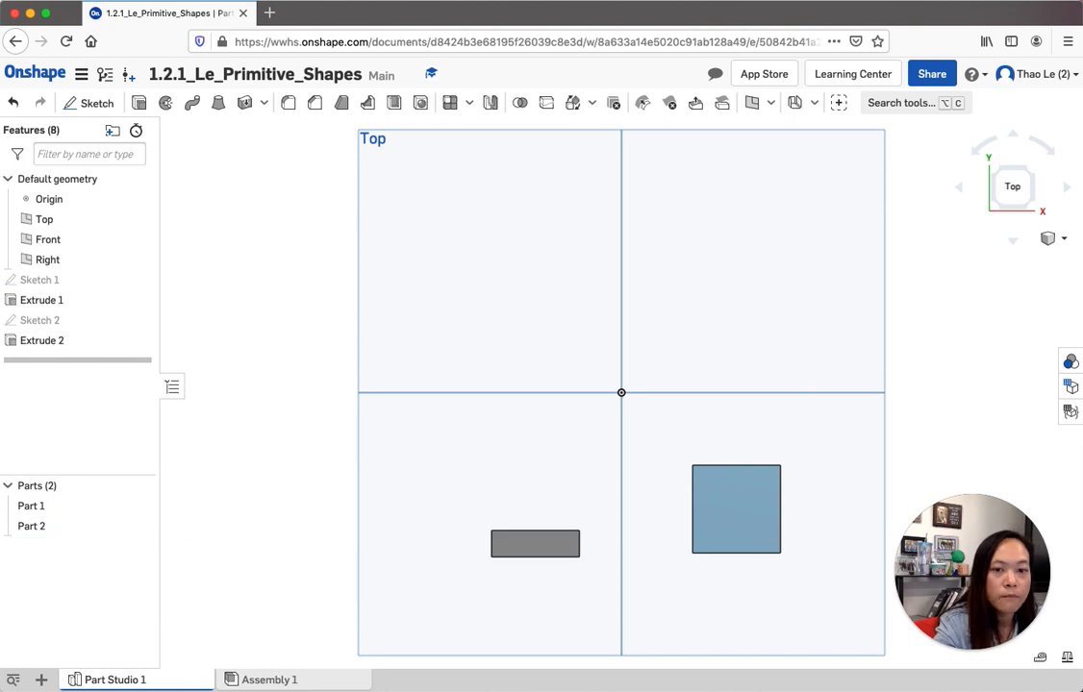
View both solids isometrically, then return to the Top view and start a third sketch on the Top plane.
click(1058, 239)
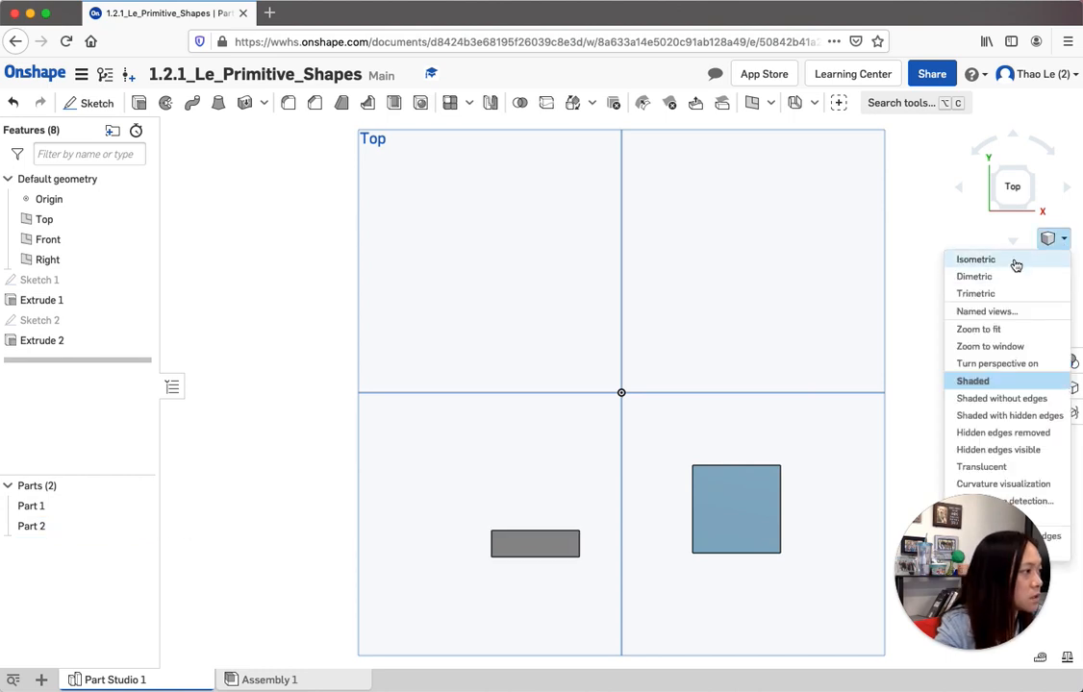
click(1014, 261)
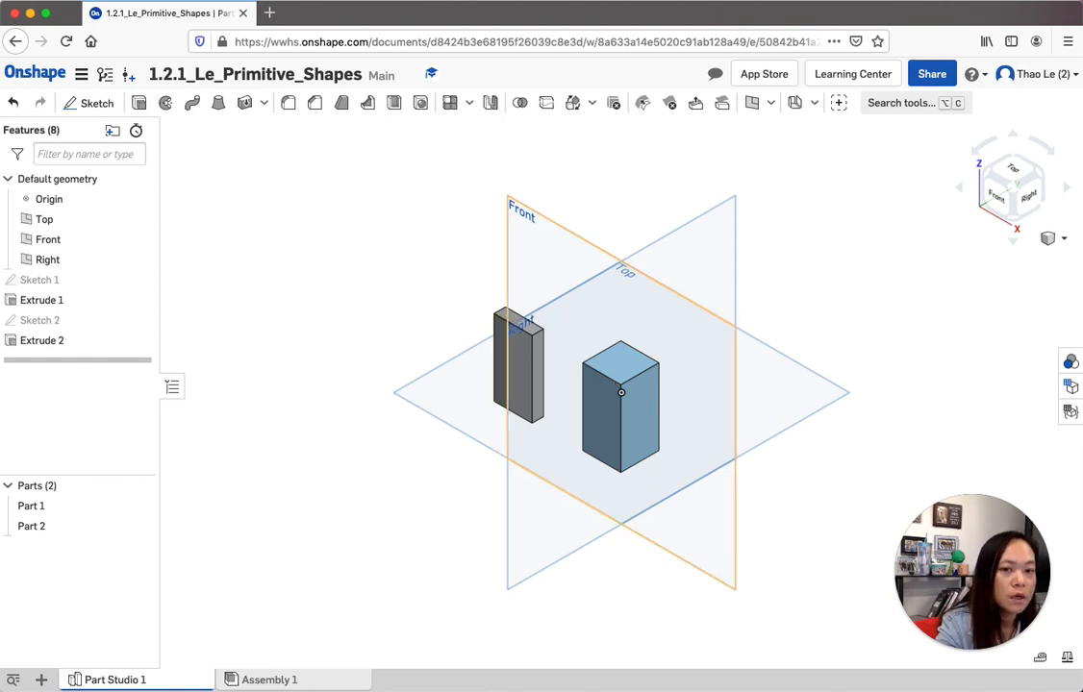
click(1057, 239)
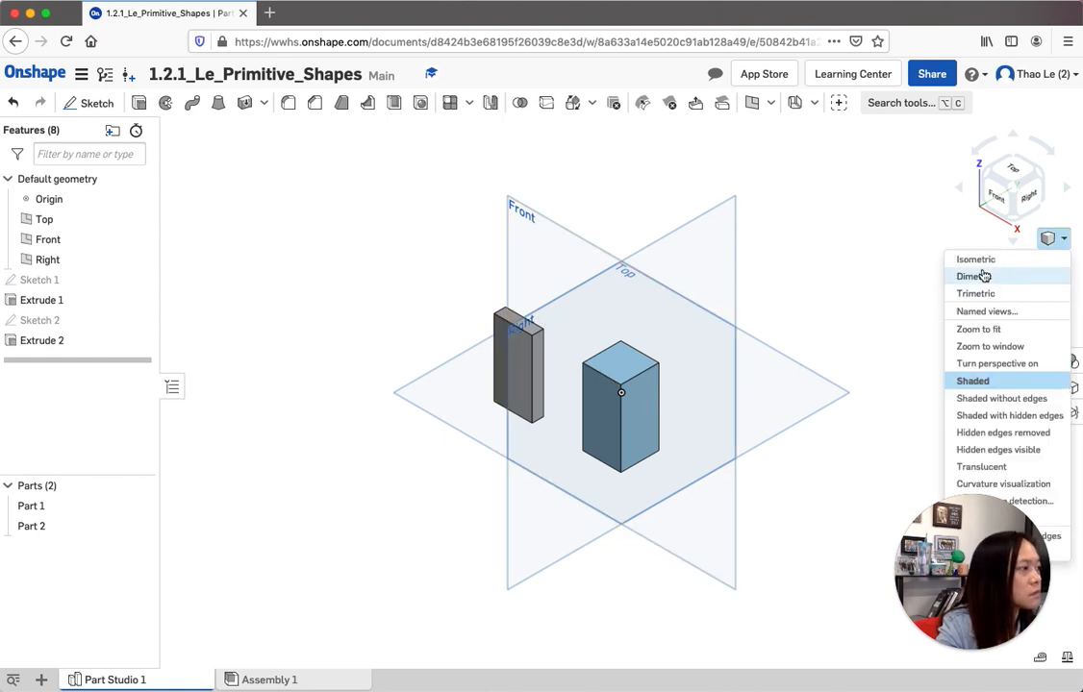
click(977, 261)
click(1009, 175)
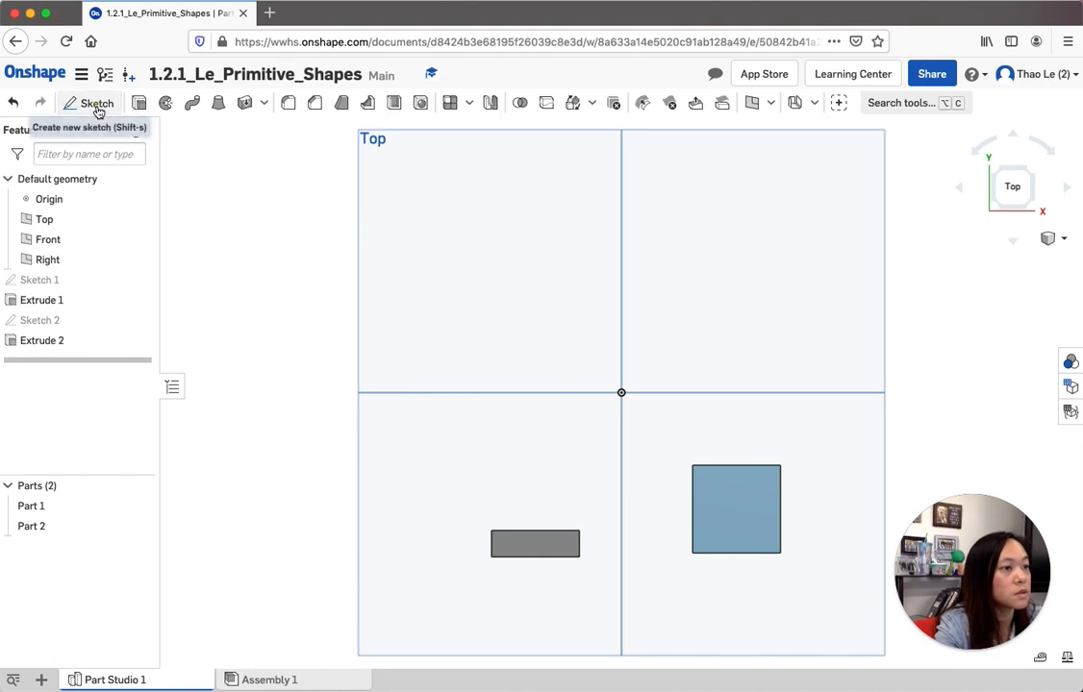
key(shift+s)
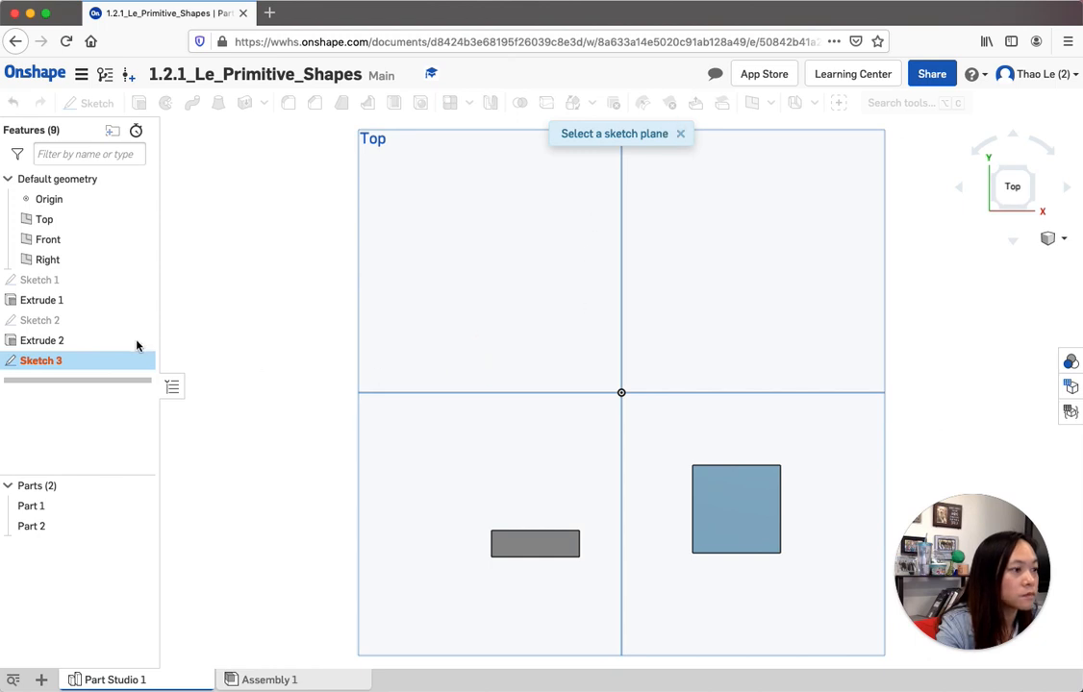
double_click(53, 361)
click(462, 433)
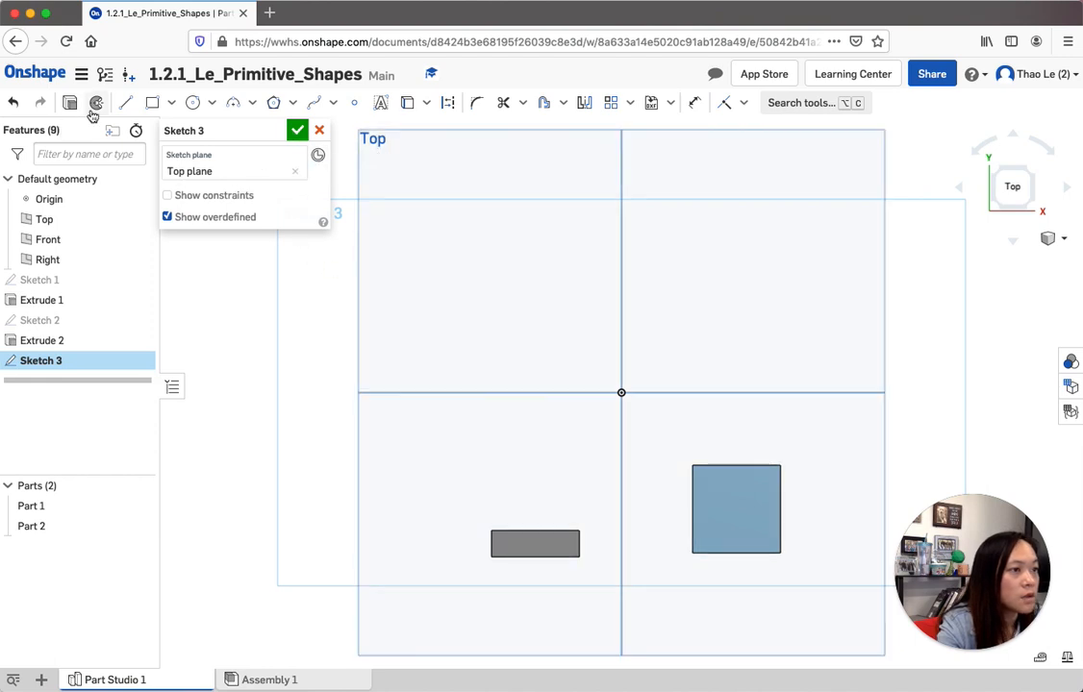
Sketch a corner rectangle about 0.98 by 0.27 in just above the small grey rectangular solid.
click(171, 103)
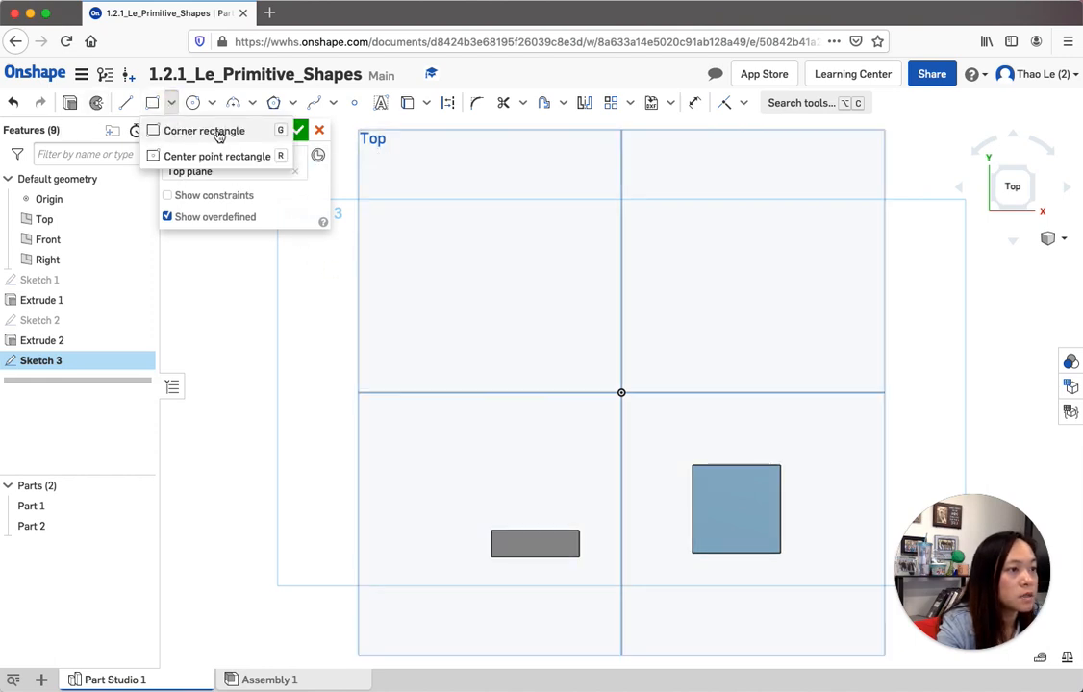
key(g)
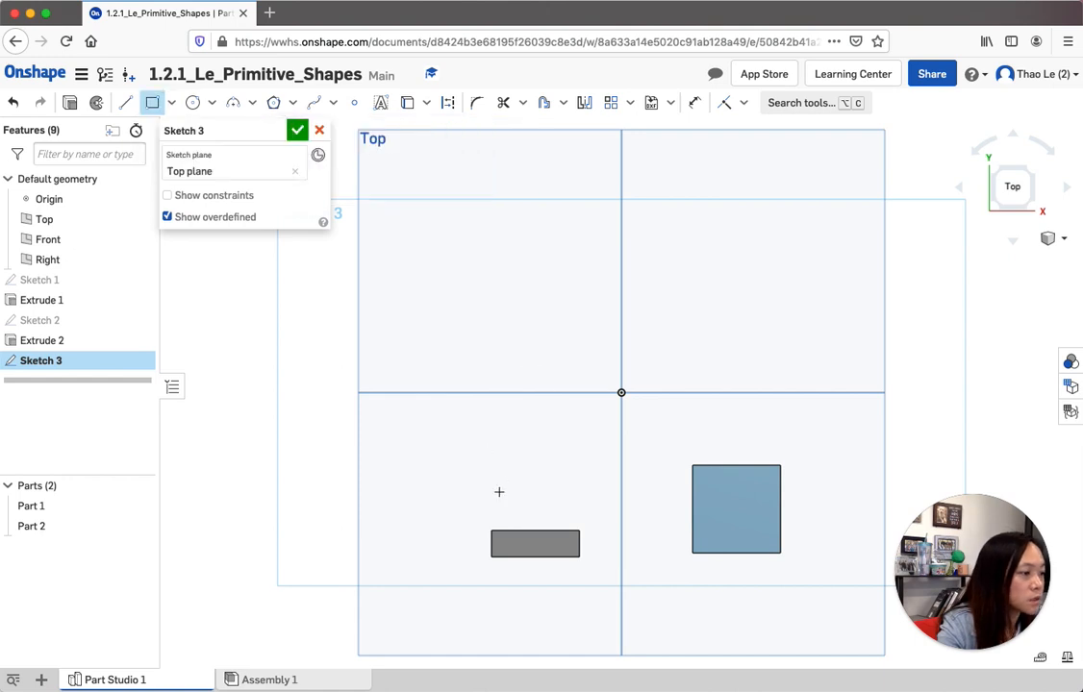
drag(492, 492, 579, 469)
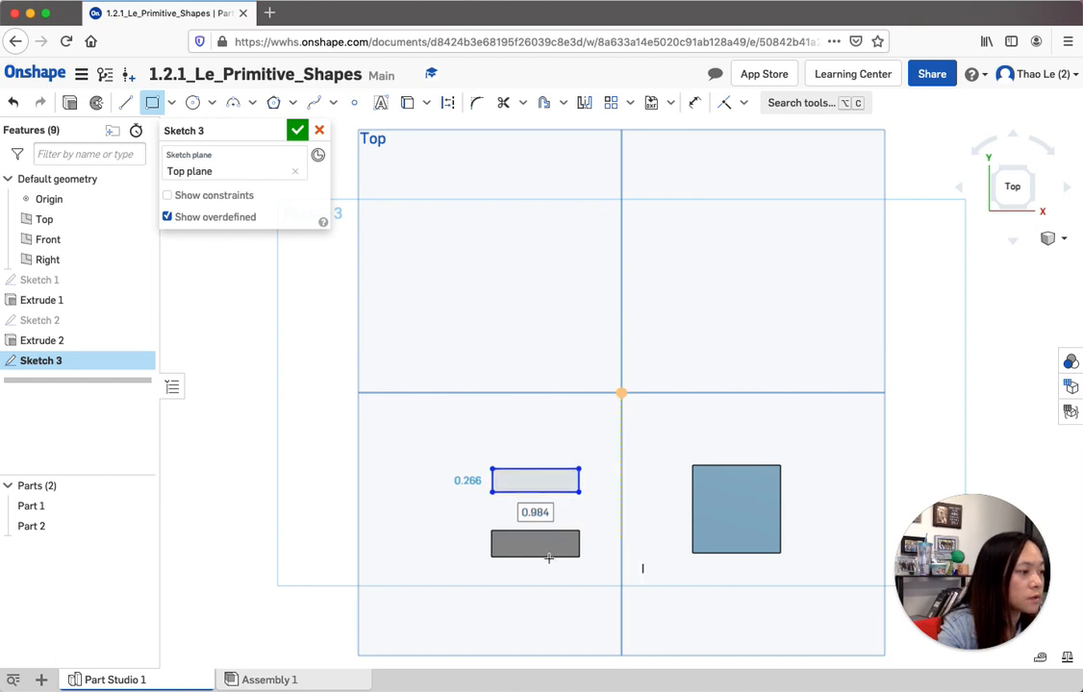
Dimension the new rectangle to 0.3 in high and 1 in wide, and finish the sketch.
click(696, 105)
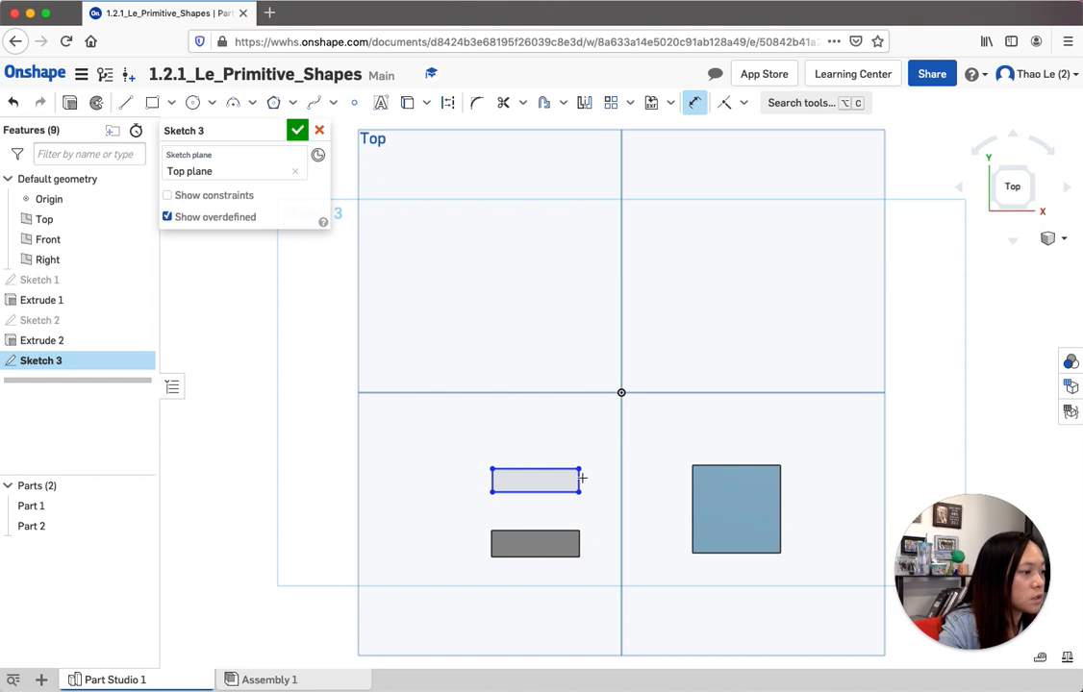
click(578, 481)
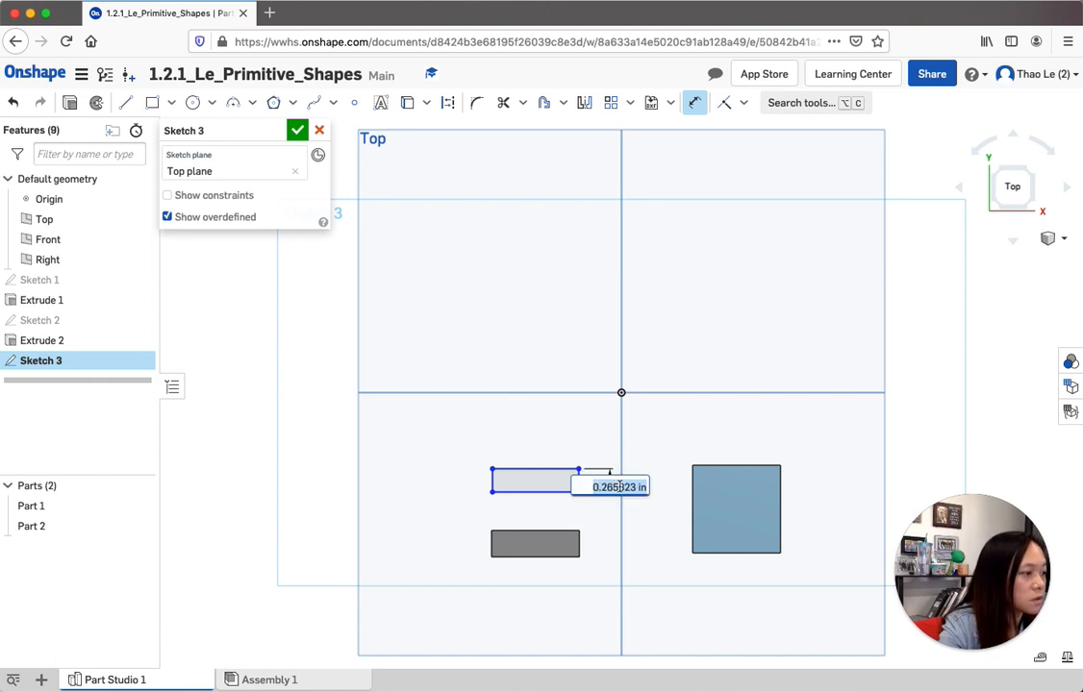
click(608, 483)
key(Return)
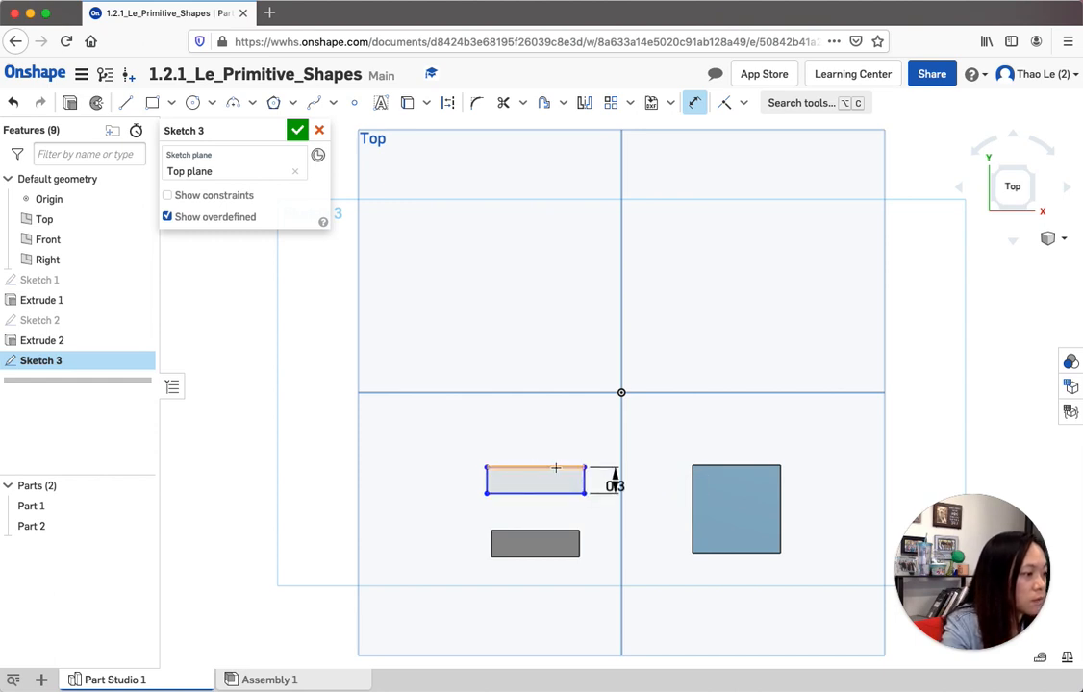
click(486, 478)
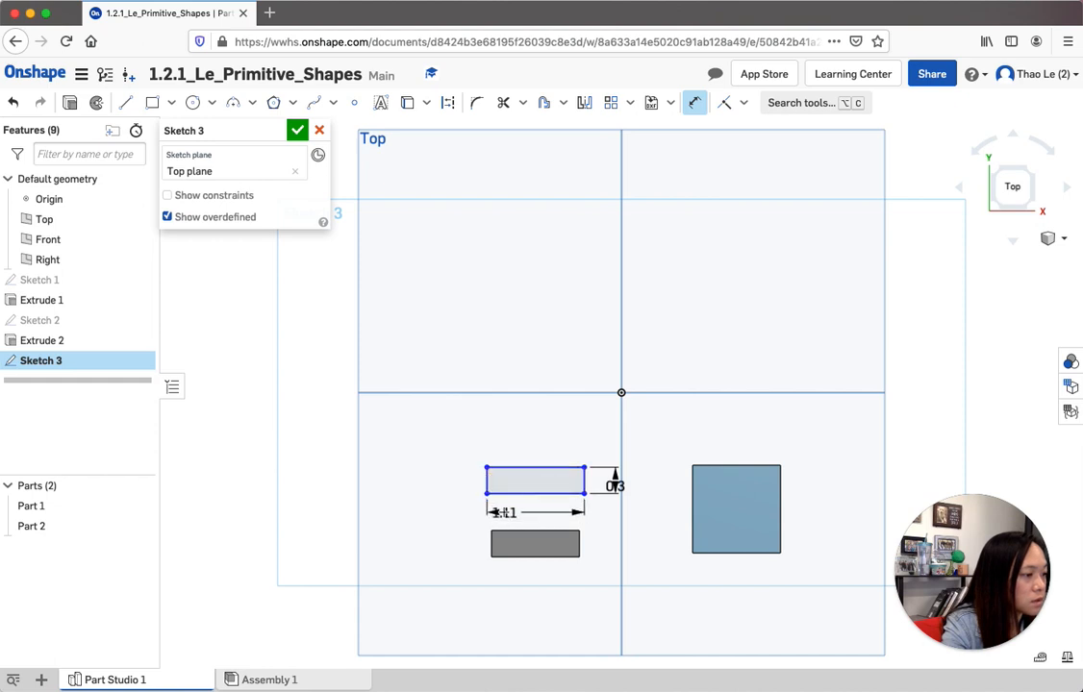
click(516, 511)
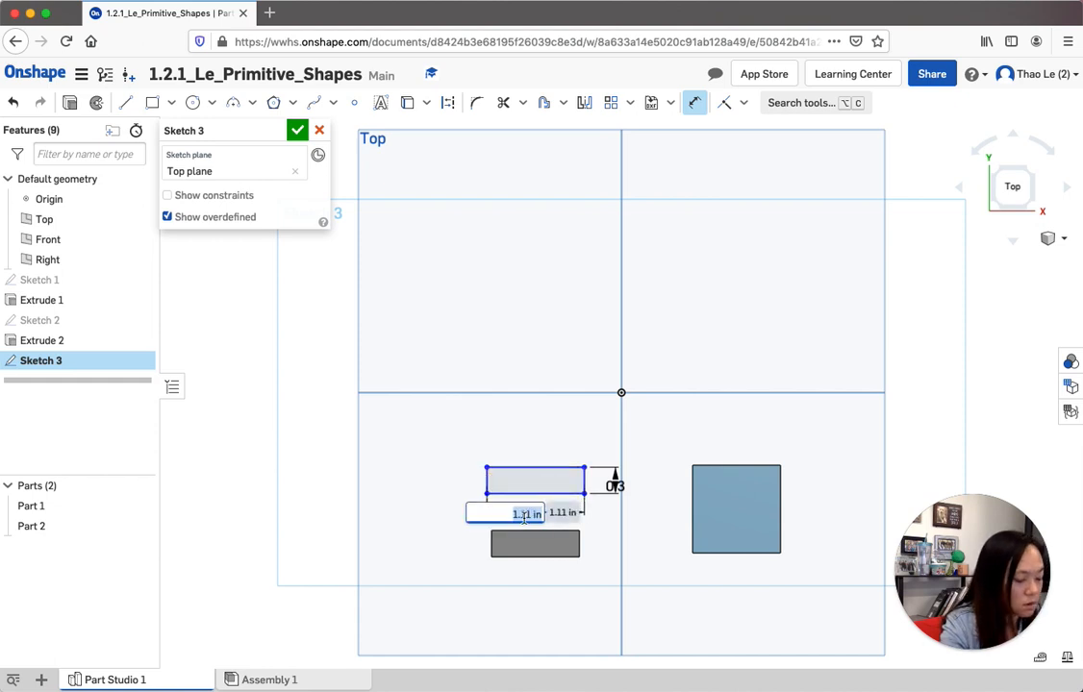
key(Return)
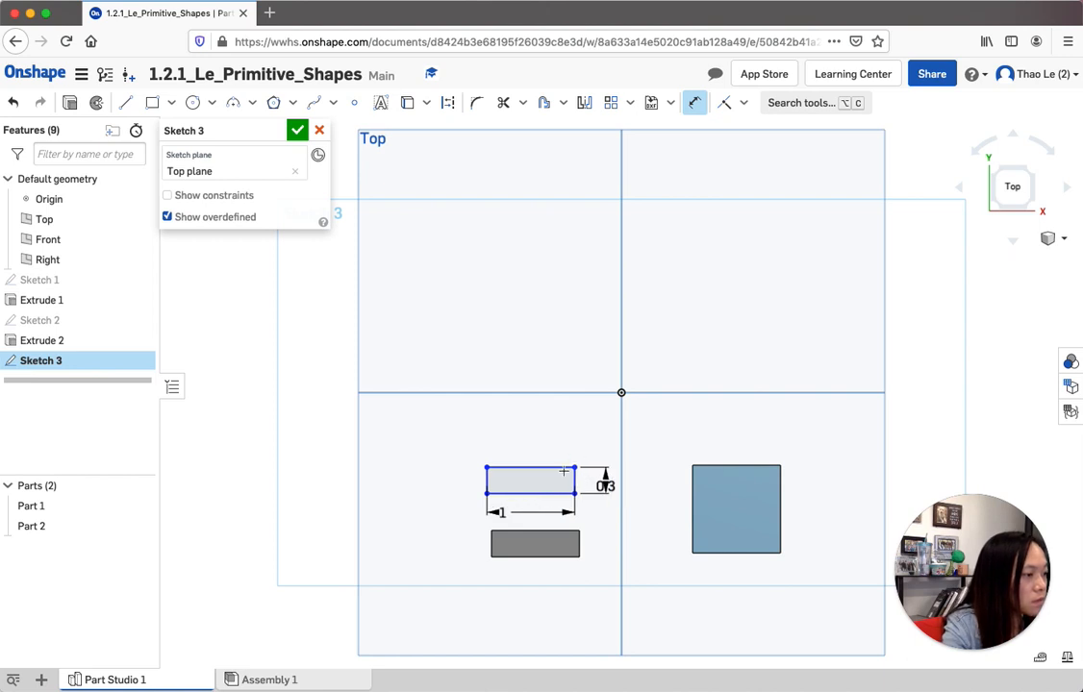
click(296, 129)
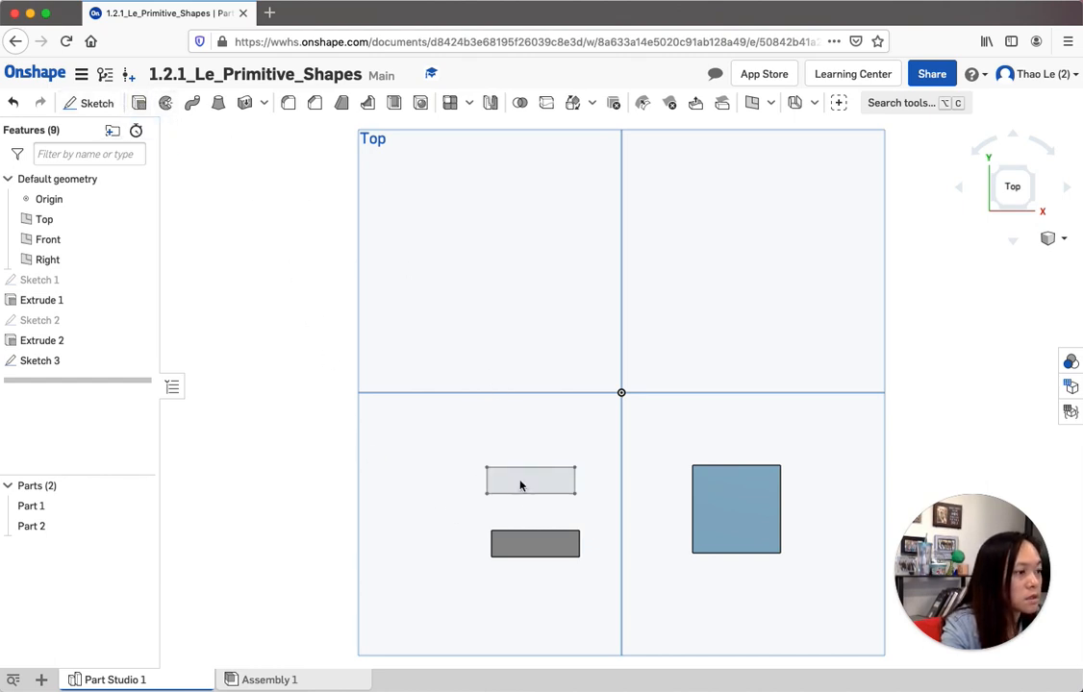
Extrude the rectangle of the third sketch as a new solid with a blind depth of 3 in.
key(shift+e)
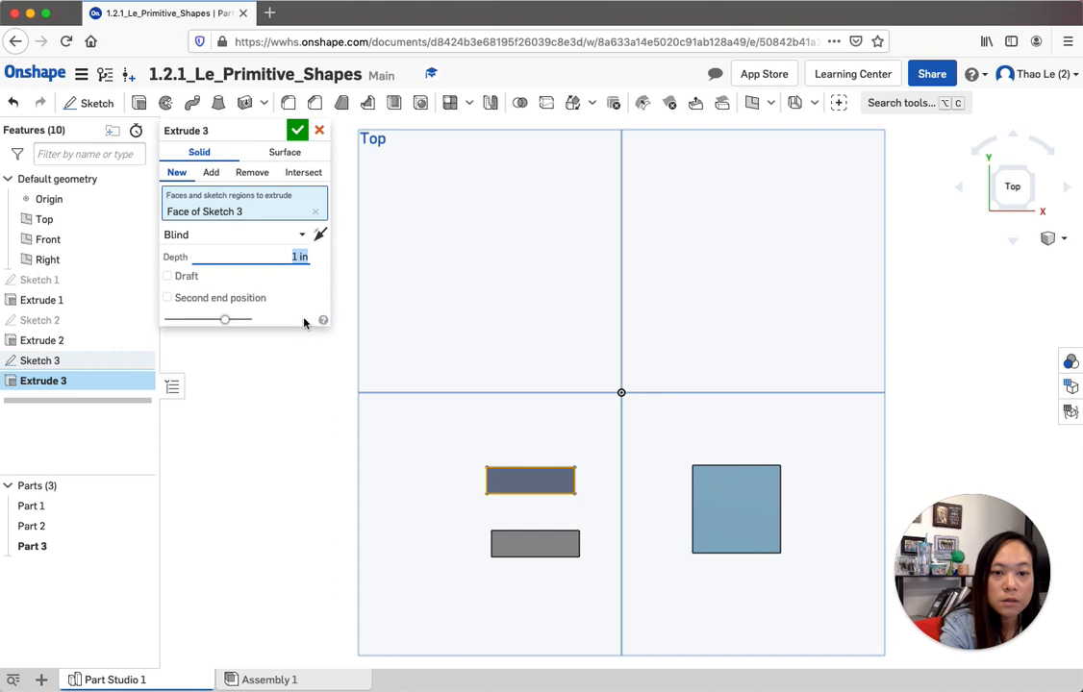
click(299, 258)
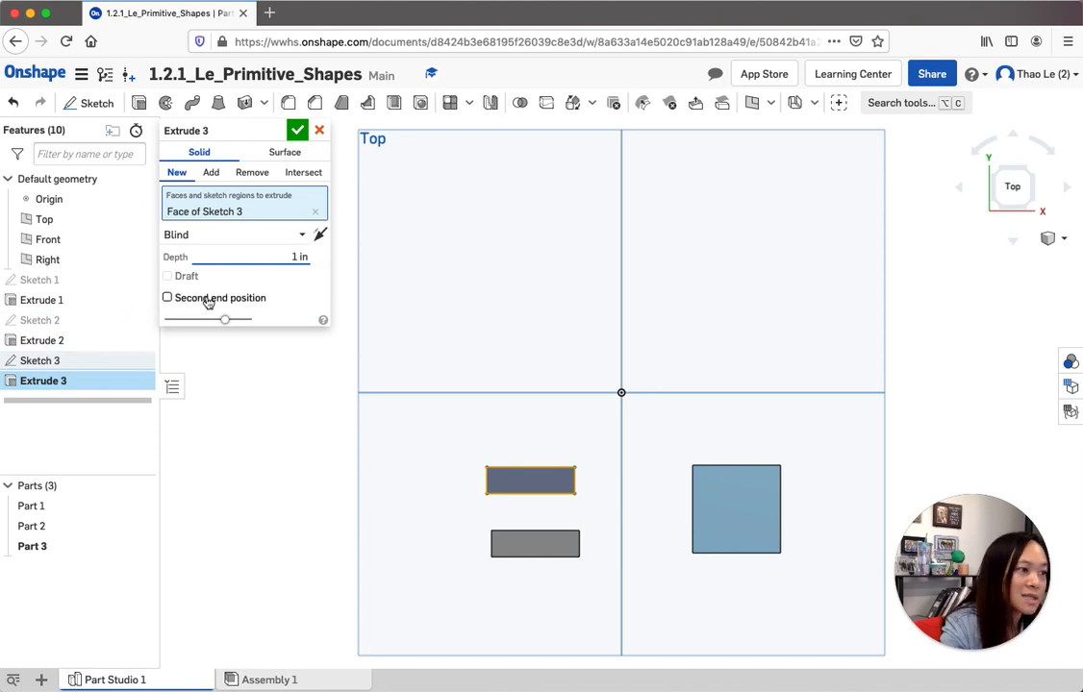
key(BackSpace)
text(3)
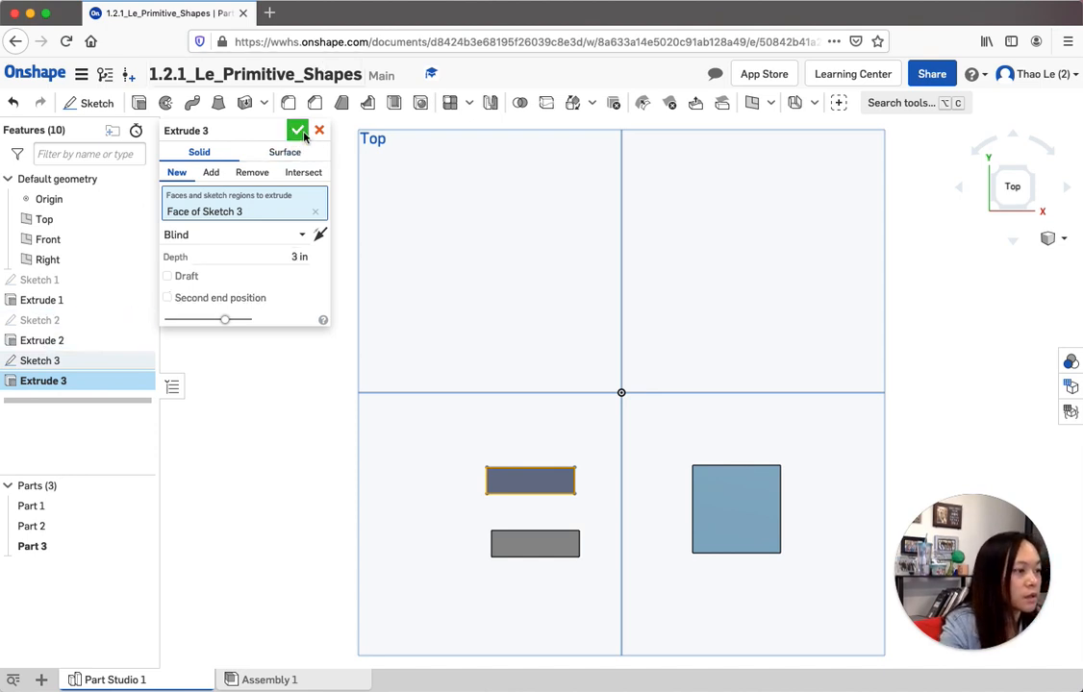
click(300, 132)
Check the three solids in isometric view, and return to the Top view.
click(1064, 239)
click(1063, 238)
click(1064, 238)
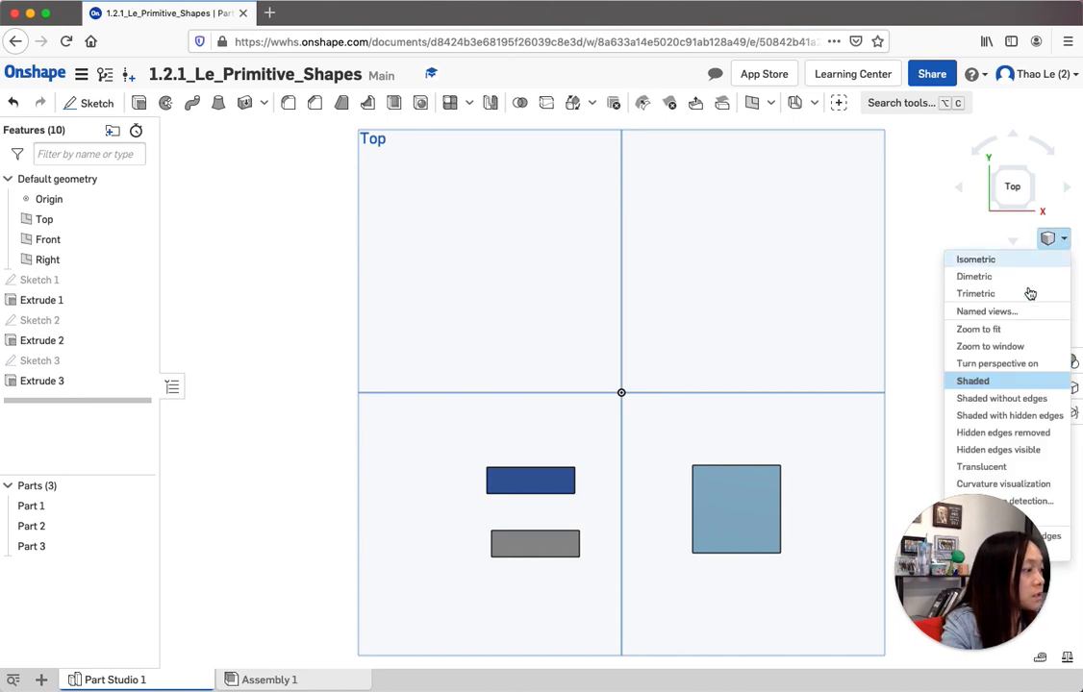
click(973, 260)
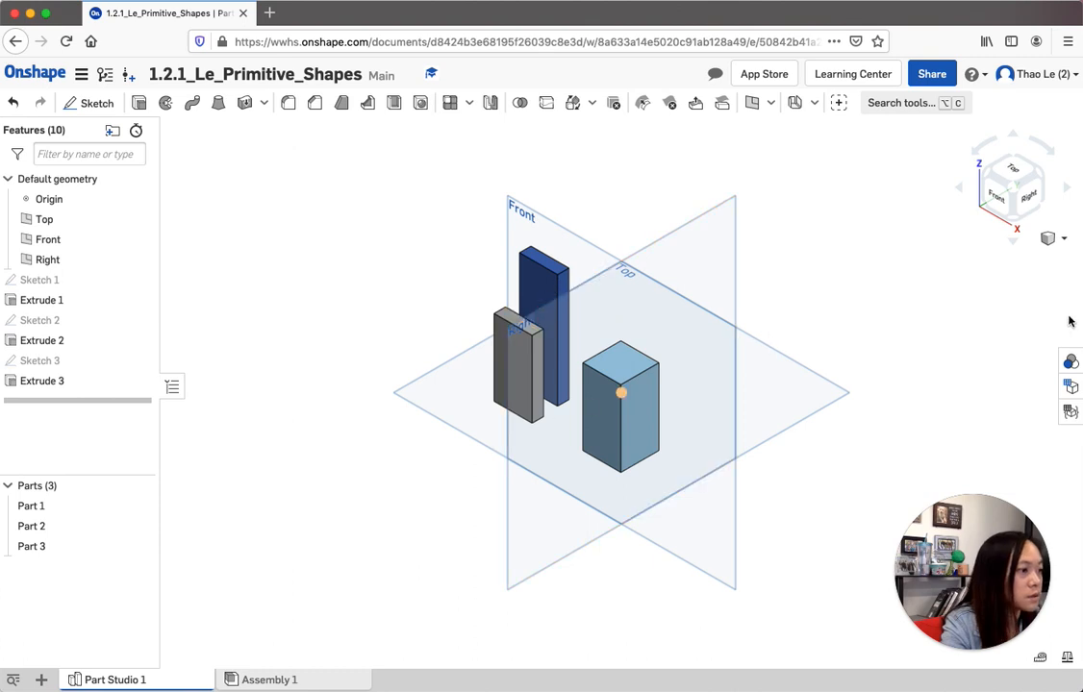
click(1064, 242)
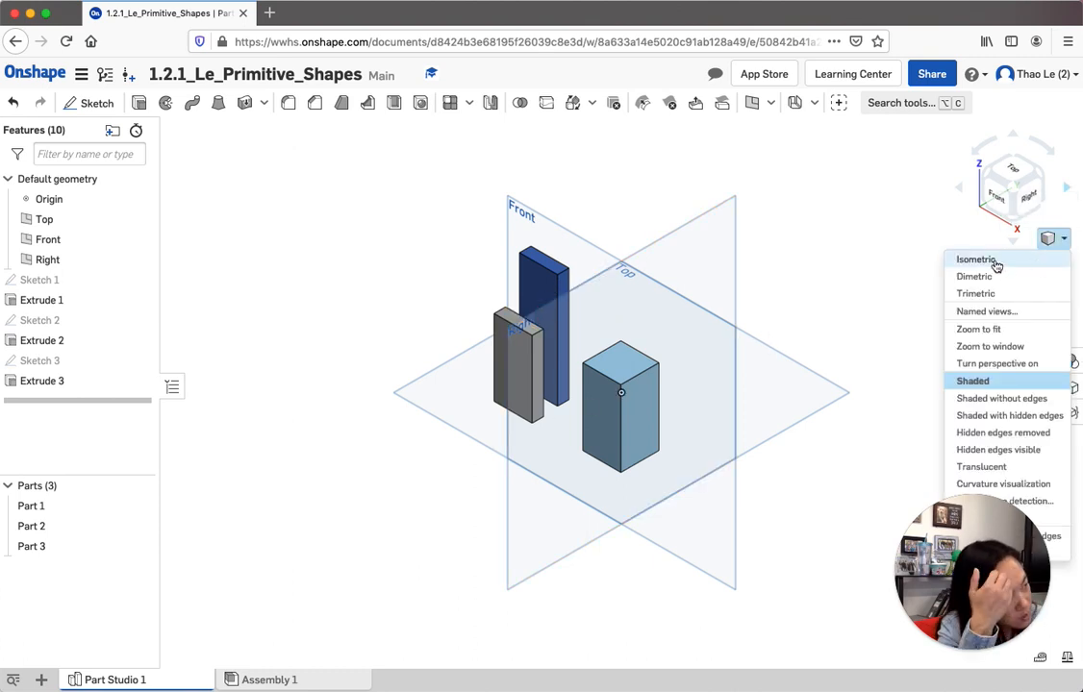
click(1018, 176)
click(1018, 176)
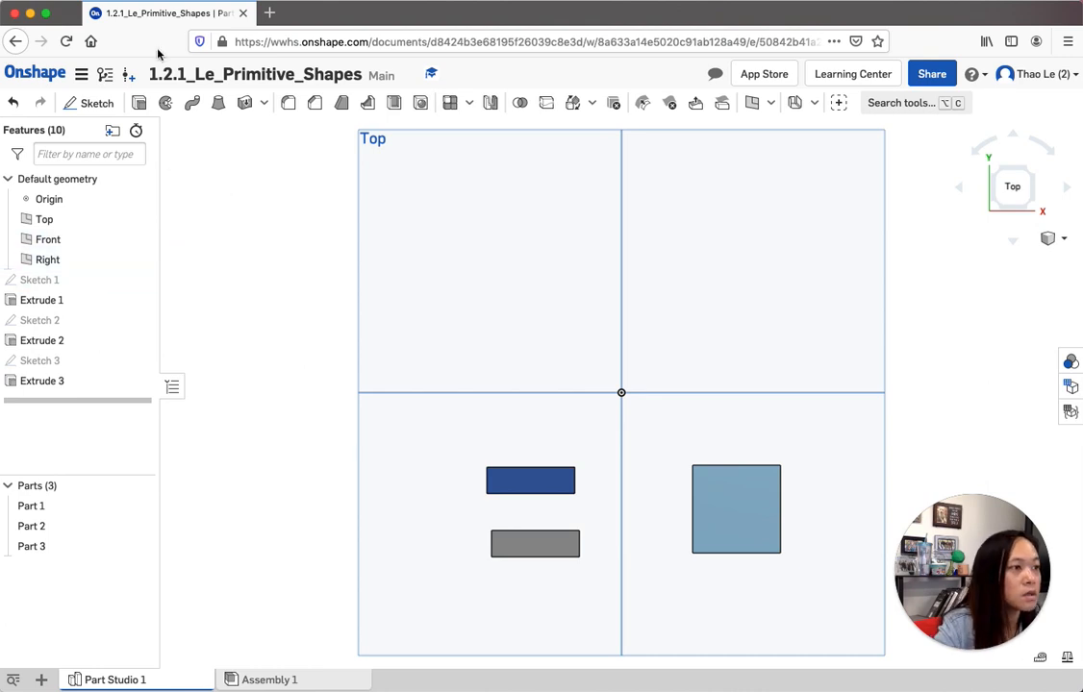
Start a fourth sketch on the Top plane and draw a center point circle about 0.81 in in diameter above the square solid.
click(91, 103)
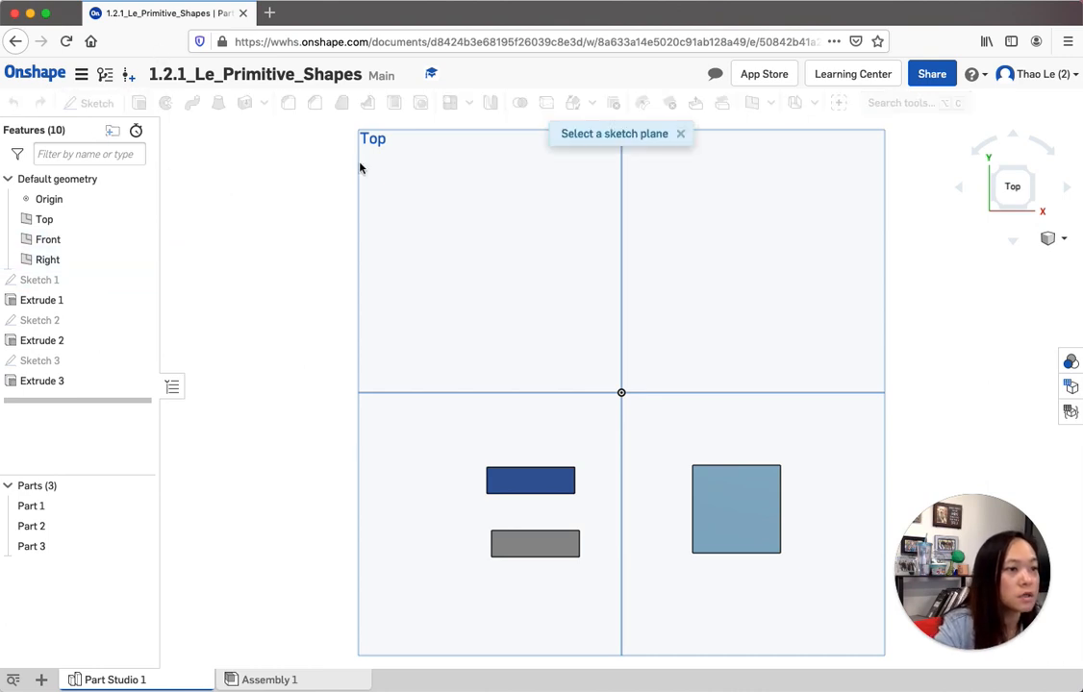
click(561, 263)
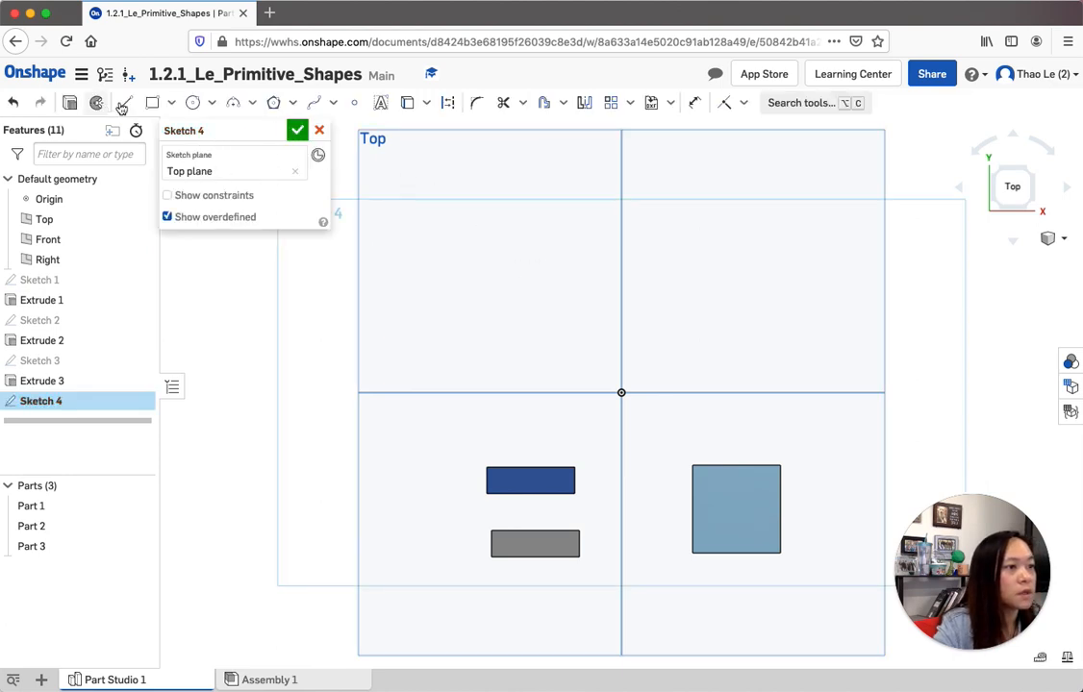
click(213, 106)
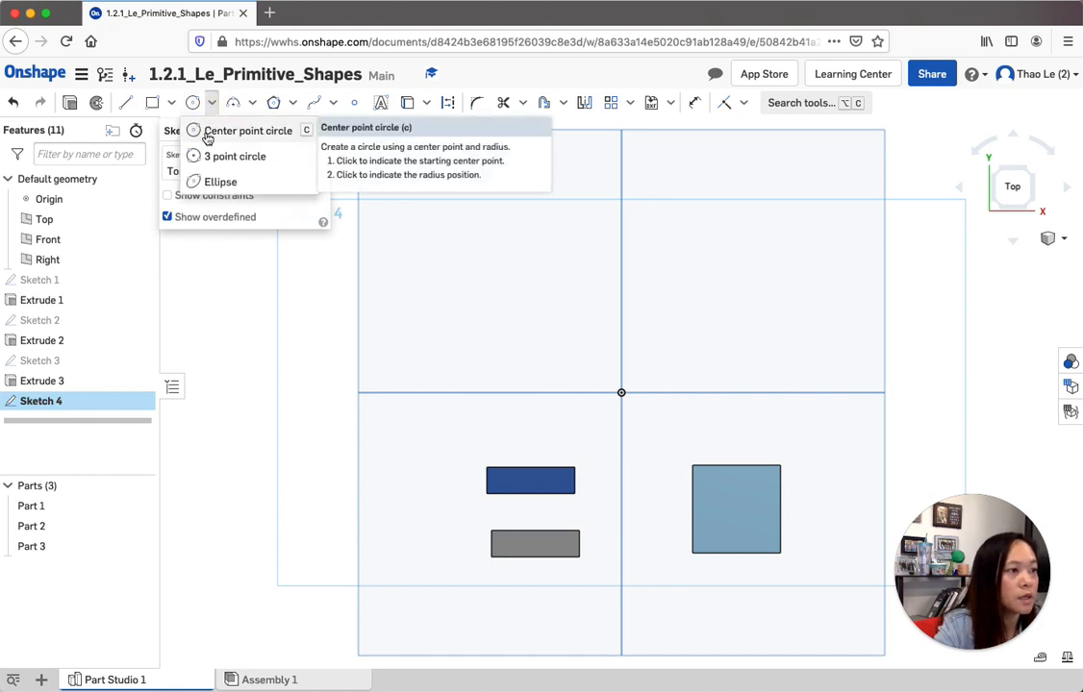
click(214, 132)
mouse_move(717, 344)
mouse_down()
mouse_move(750, 307)
mouse_move(738, 316)
mouse_up()
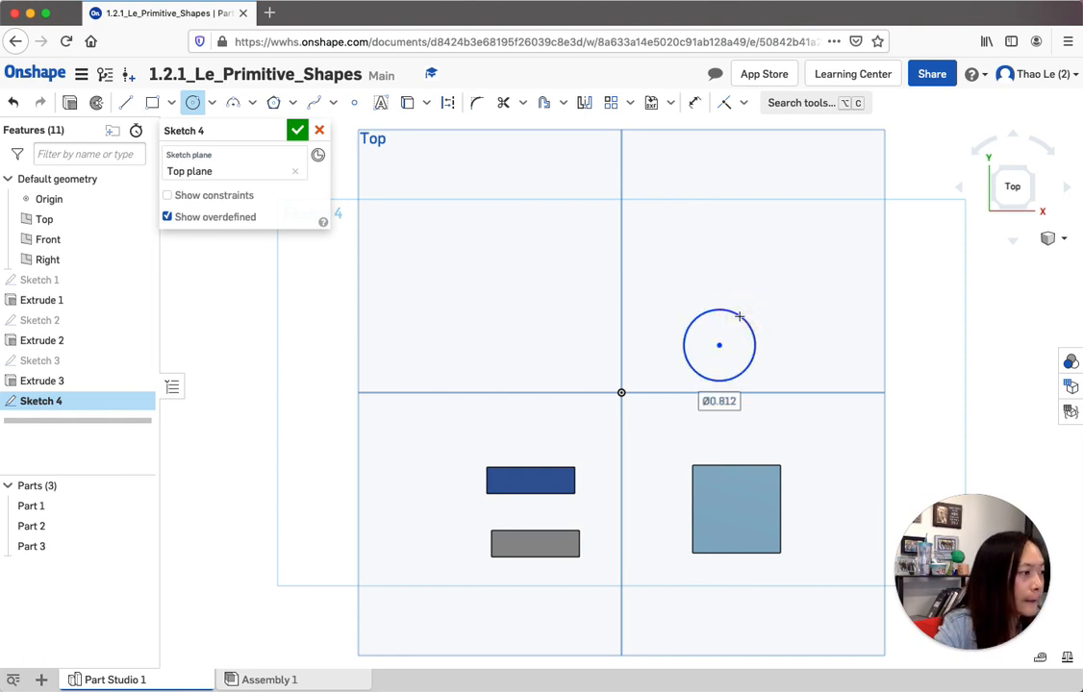
Dimension the circle's diameter to 1 in.
click(694, 102)
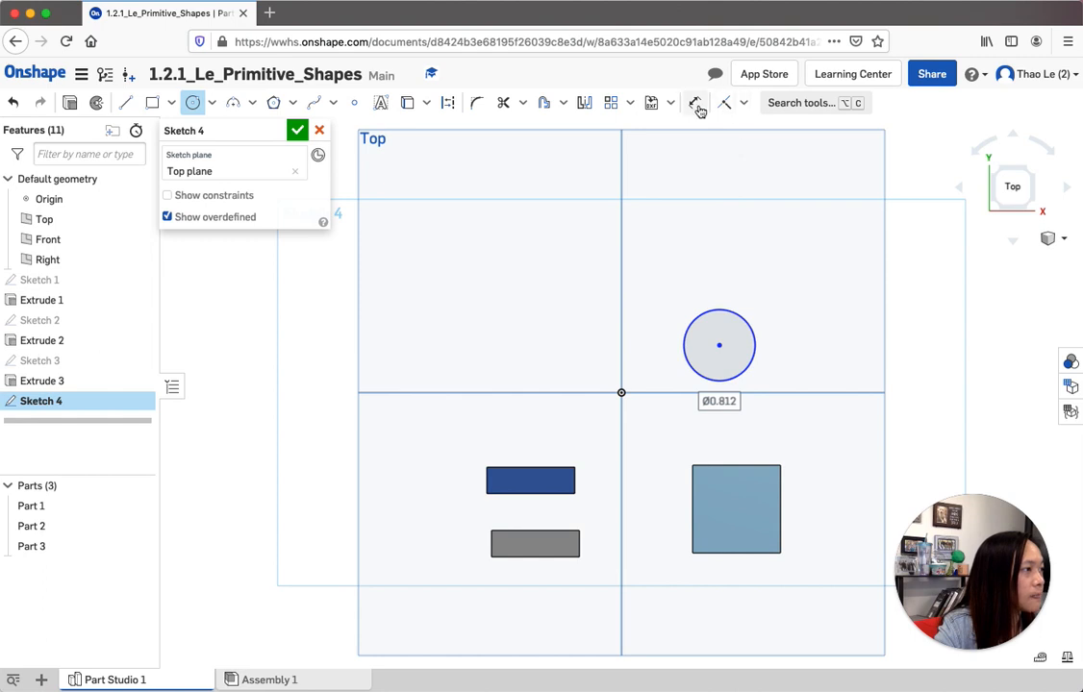
click(698, 319)
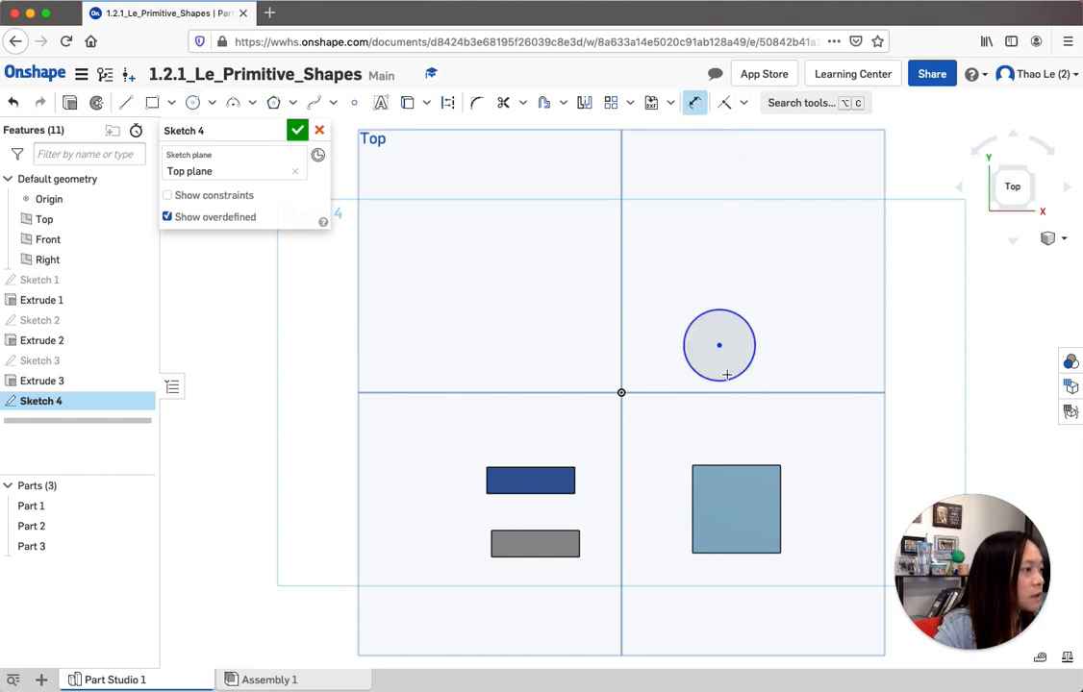
click(770, 345)
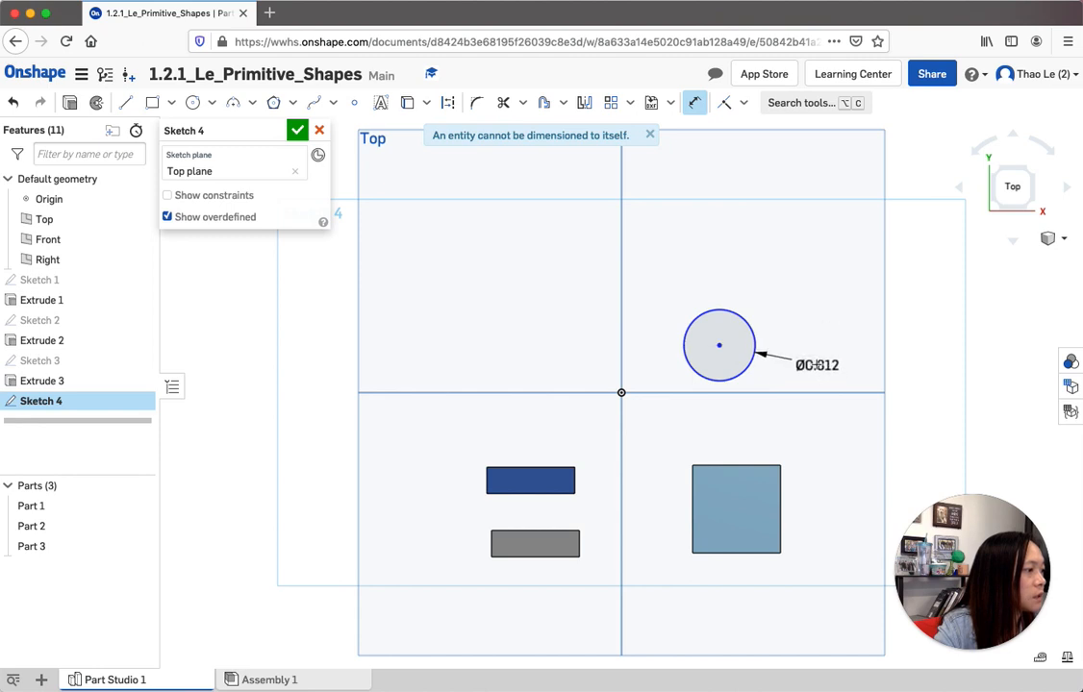
click(818, 365)
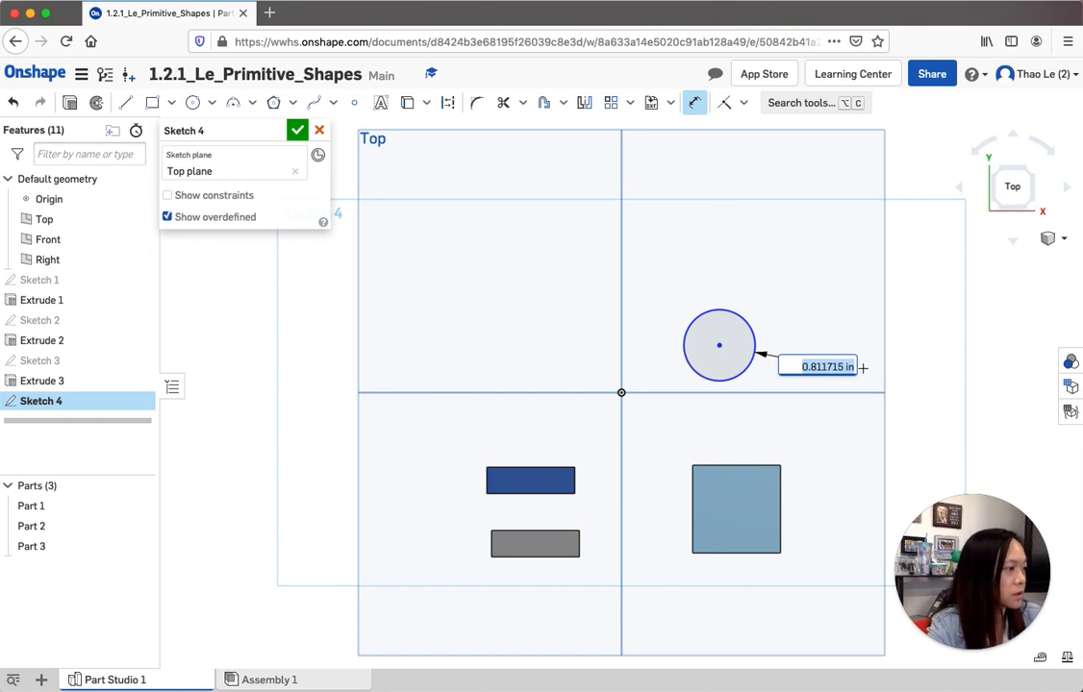
text(1)
key(Return)
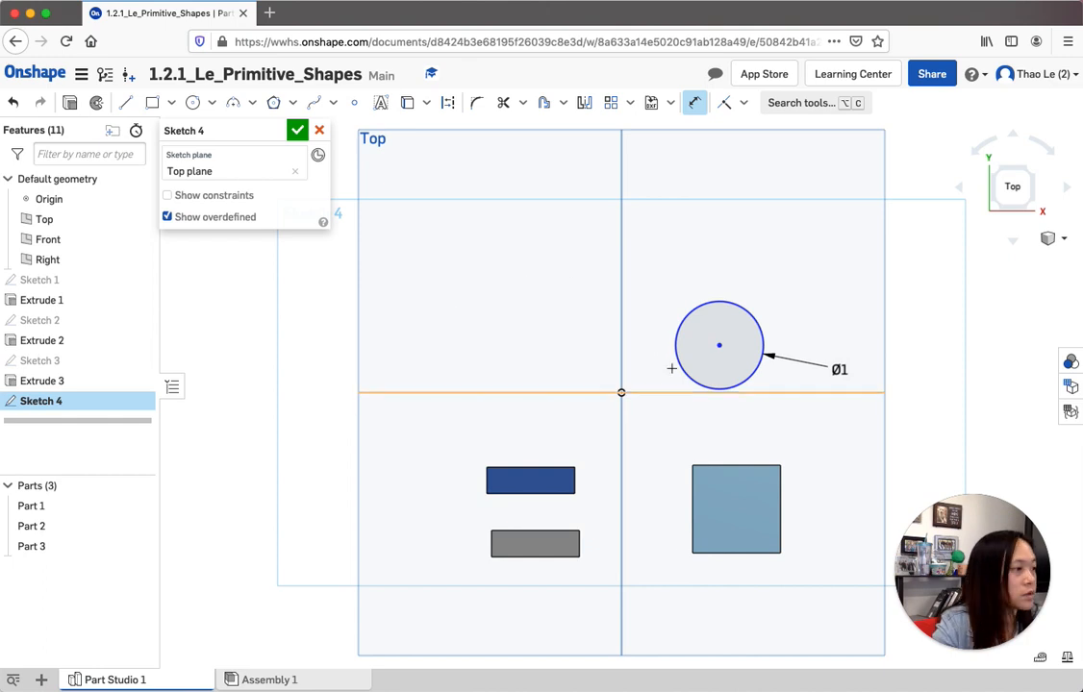
Extrude the circle as a new solid cylinder with a blind depth of 2 in.
click(70, 104)
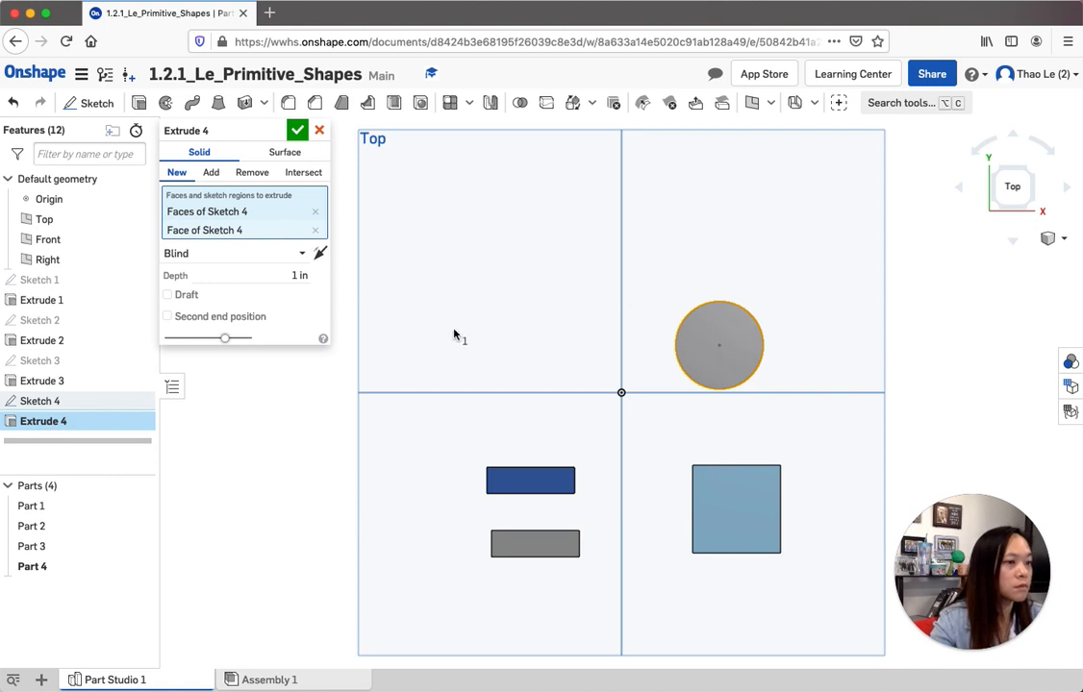
click(295, 275)
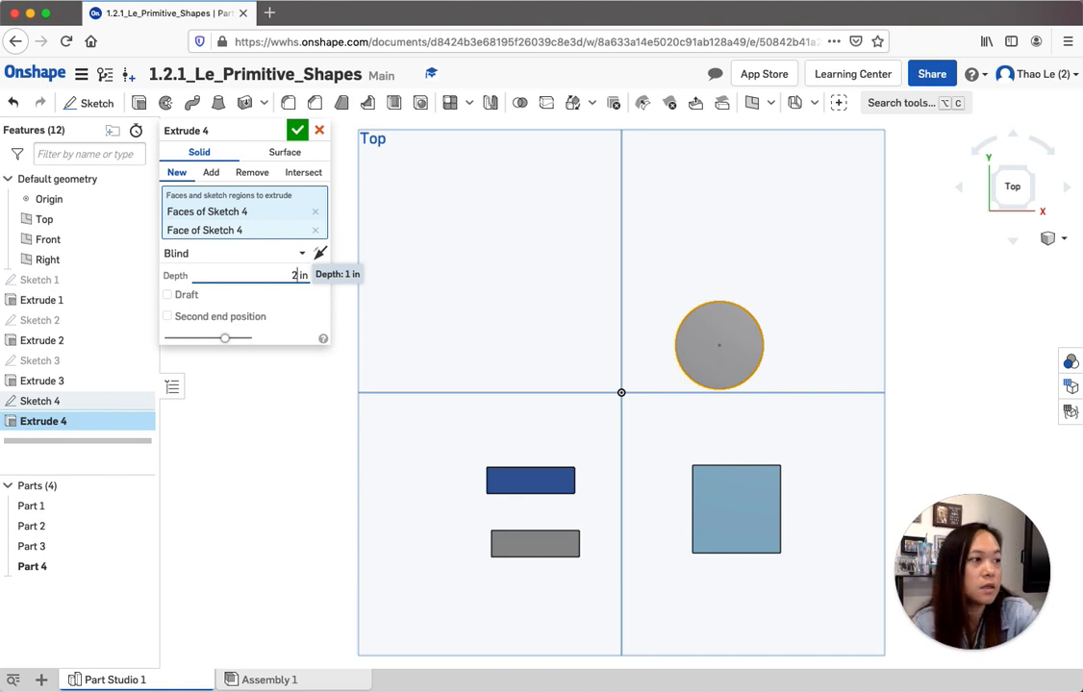
text(2)
click(297, 130)
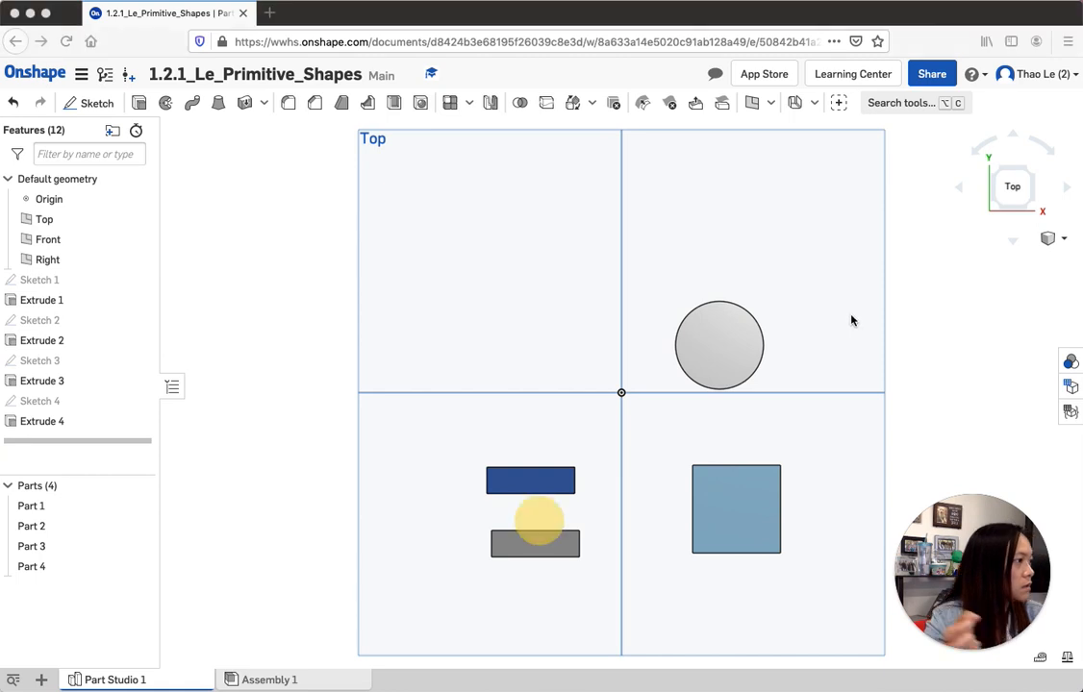
Check the cylinder alongside the other solids in isometric view, and return to the Top view.
click(941, 334)
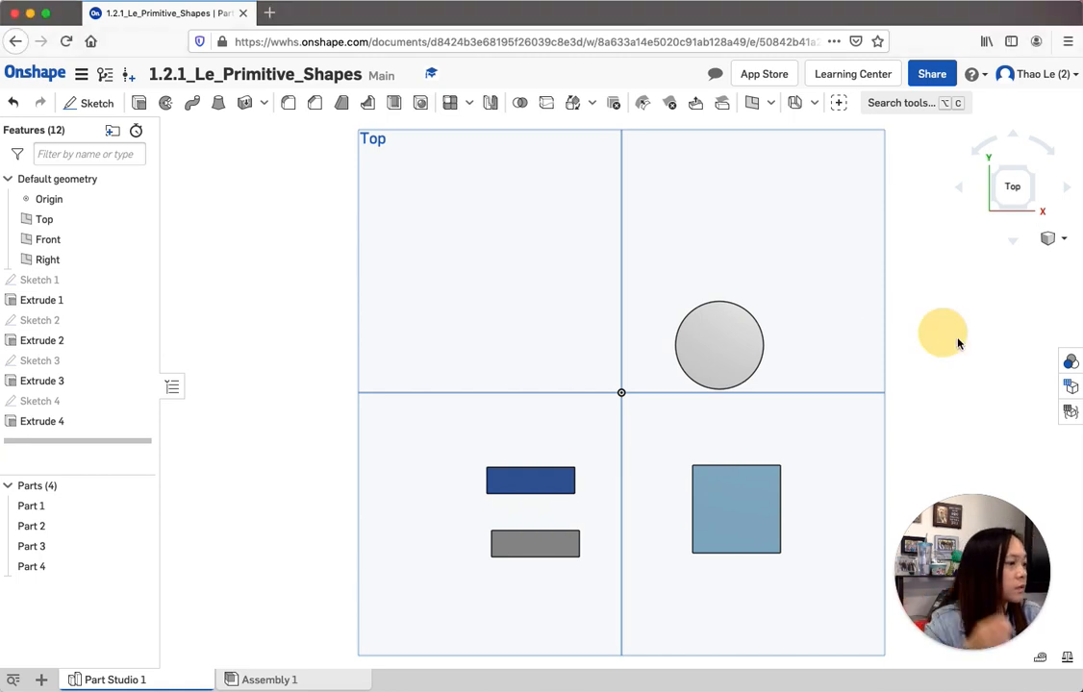
click(1064, 239)
click(987, 260)
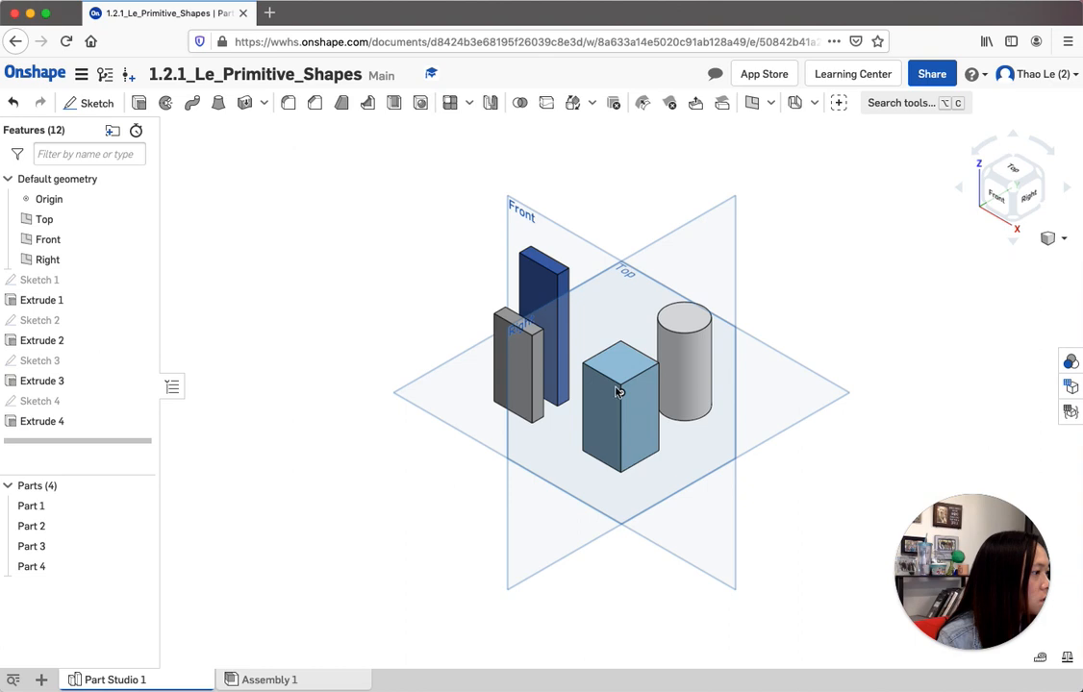
click(1016, 175)
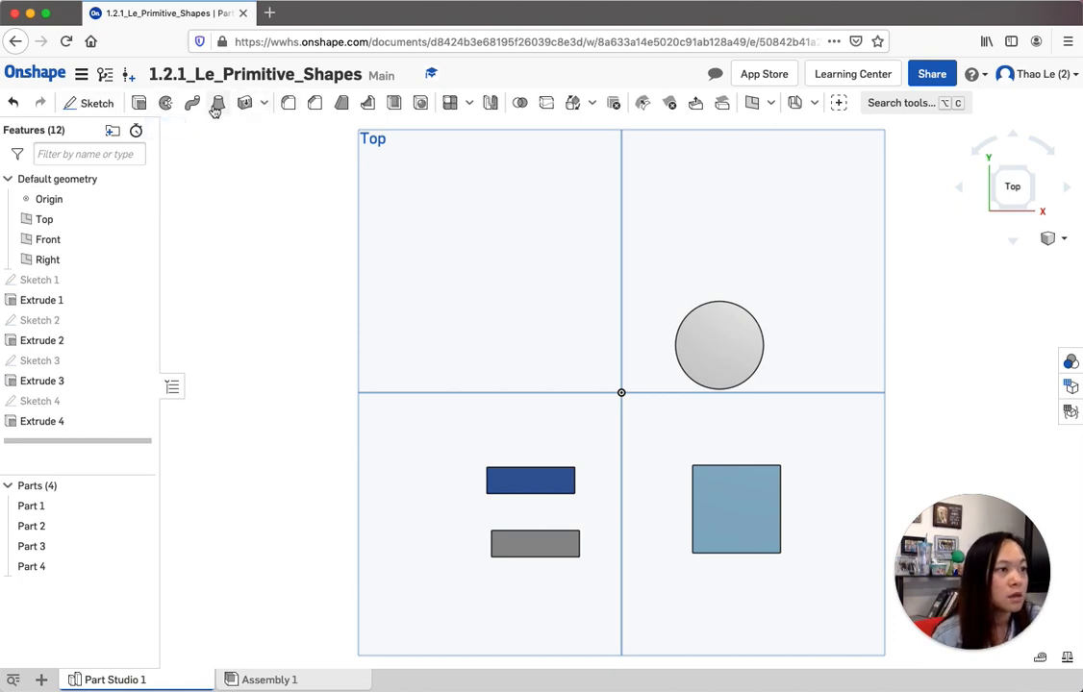
Start a fifth sketch on the Top plane.
click(88, 103)
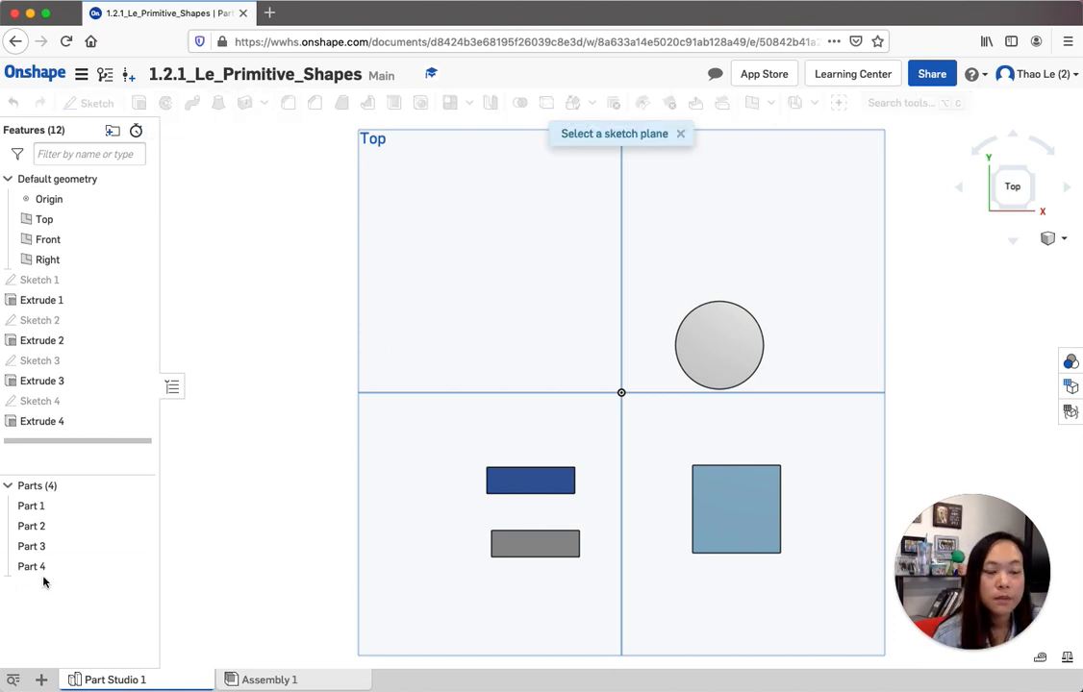
click(562, 238)
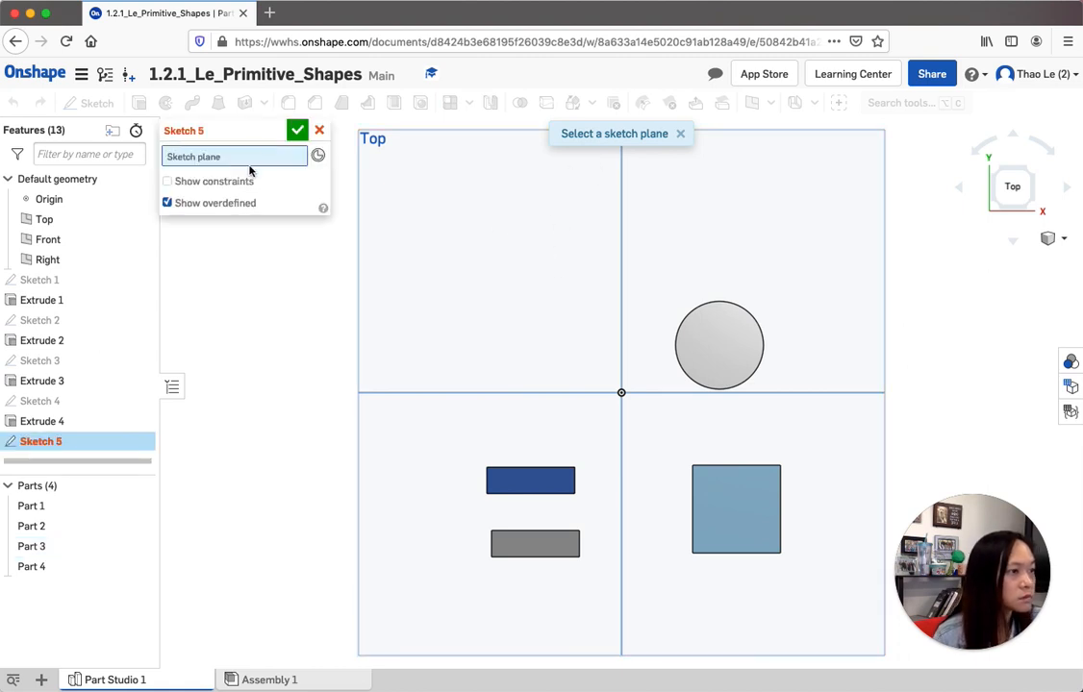
click(488, 251)
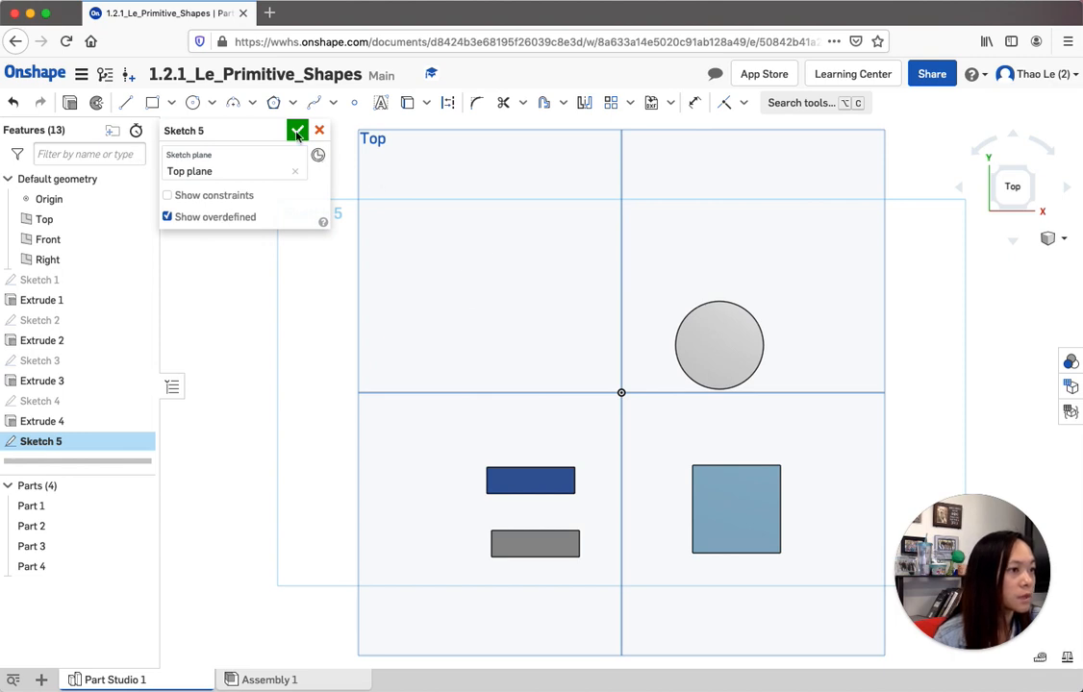
Draw a center point circle about 0.684 in in diameter in the upper-left quadrant of the Top plane.
click(251, 104)
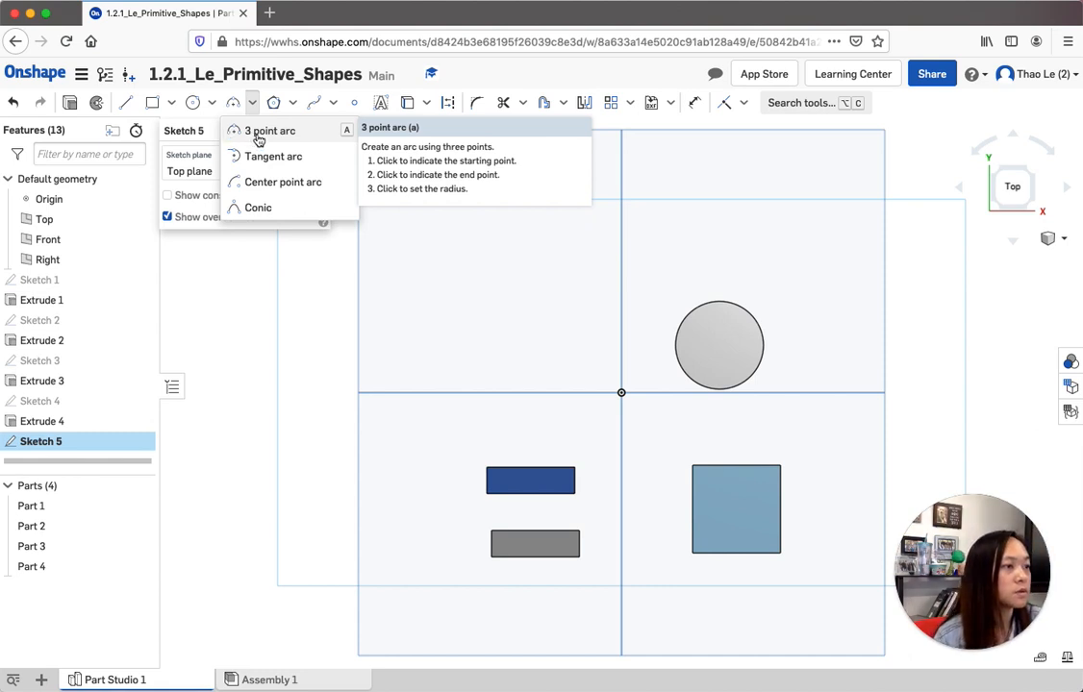
click(192, 103)
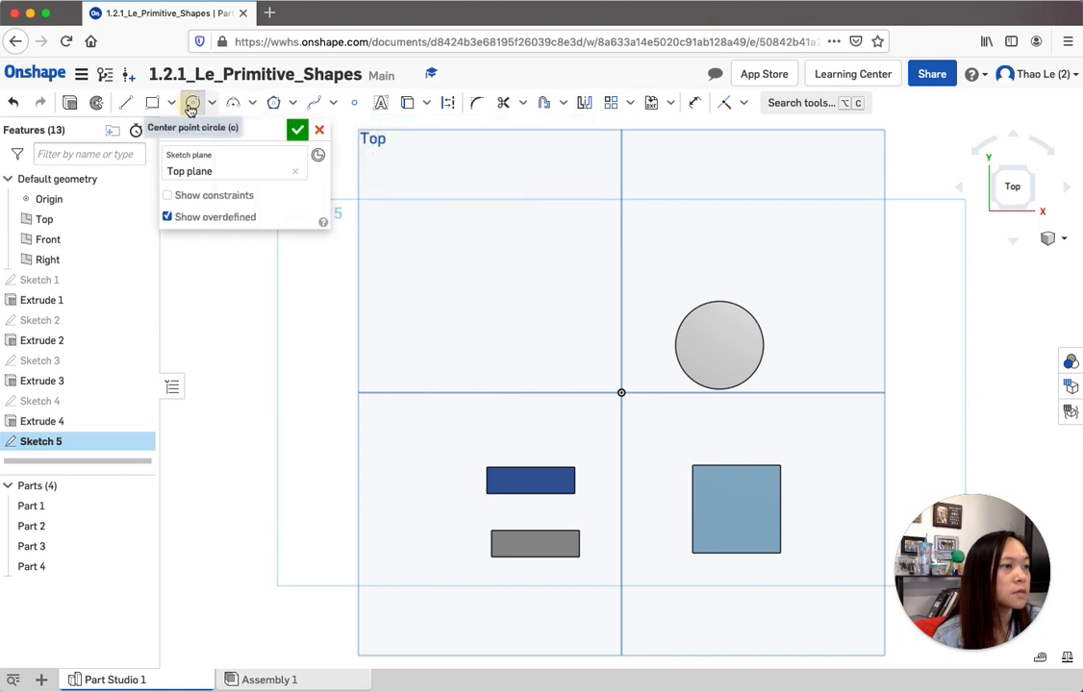
drag(455, 341, 486, 348)
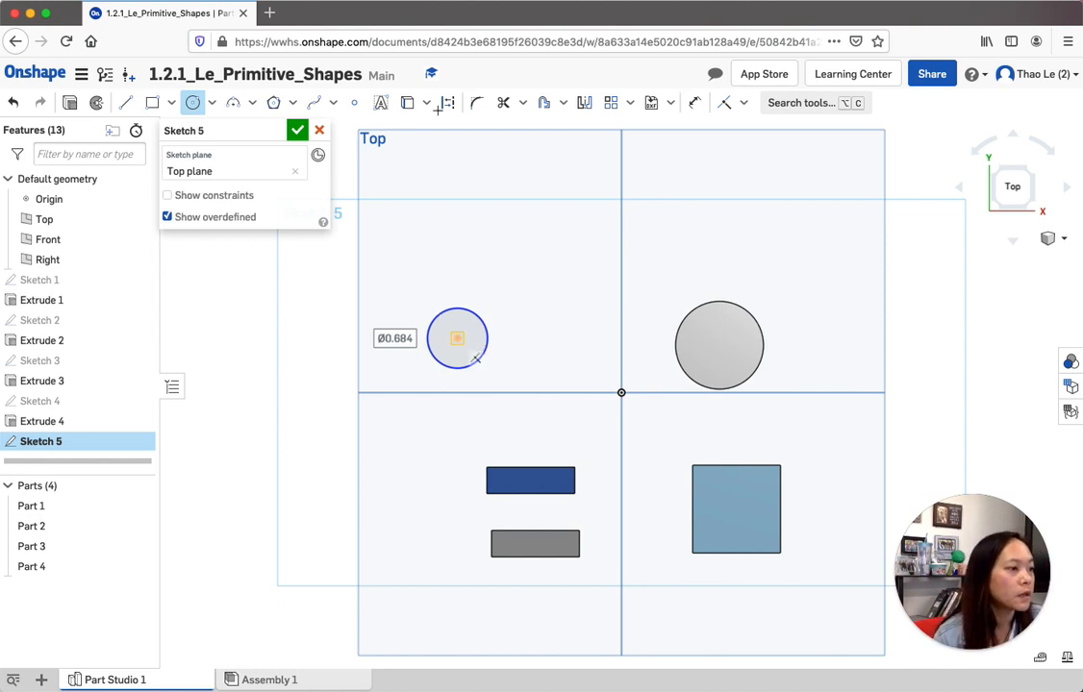
Dimension the new circle's diameter to 1 in.
click(693, 106)
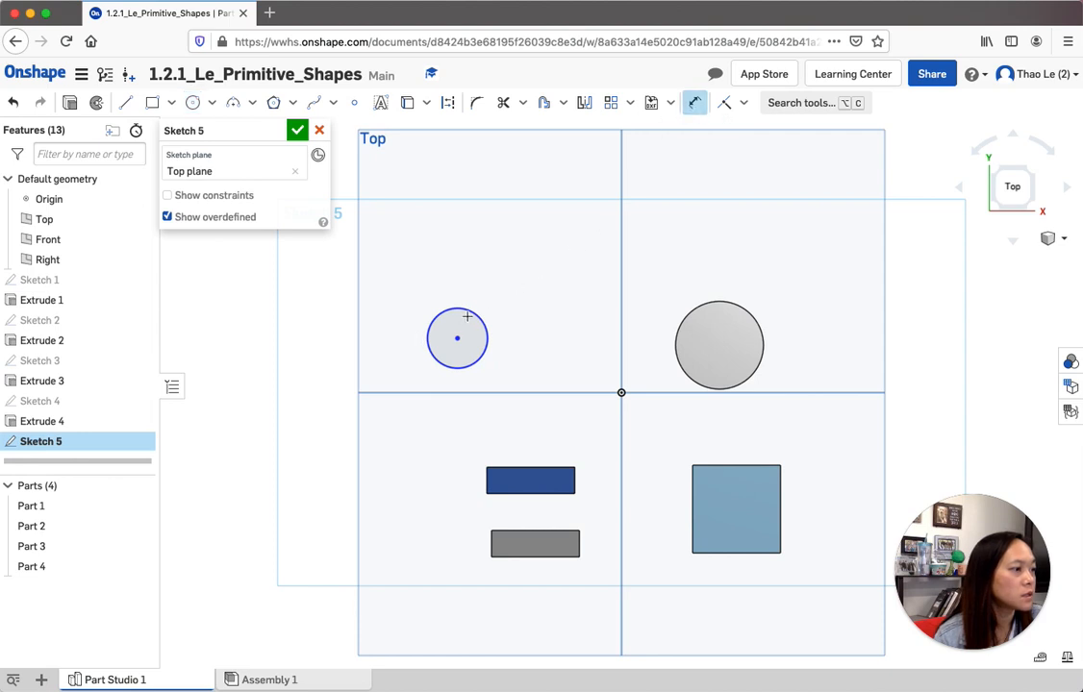
click(469, 362)
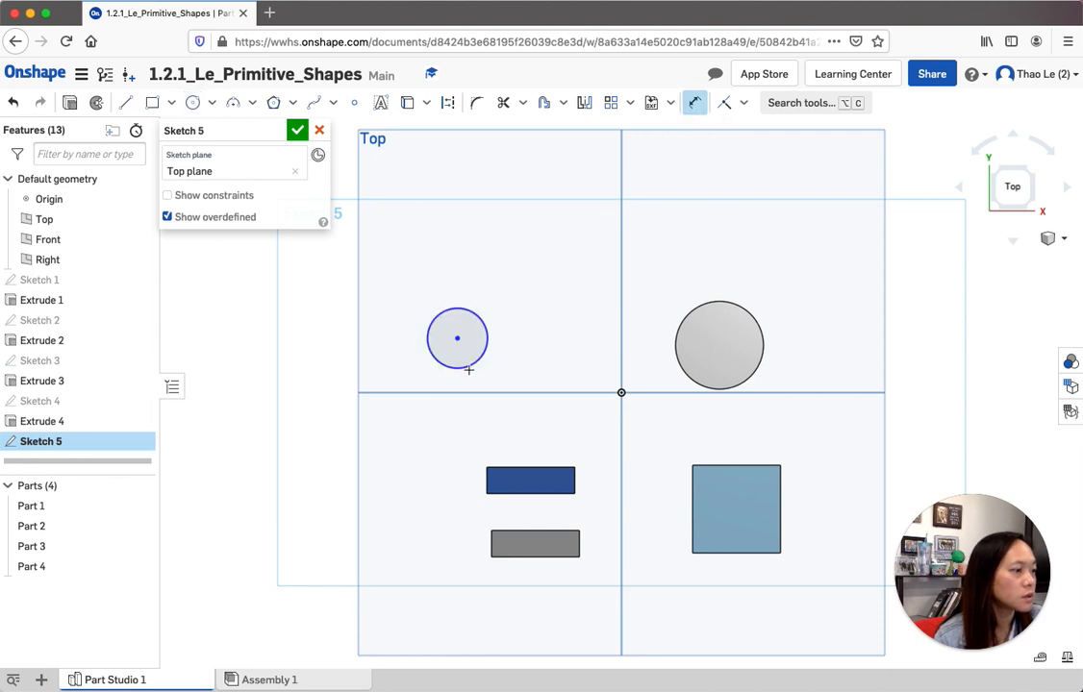
click(462, 367)
click(536, 345)
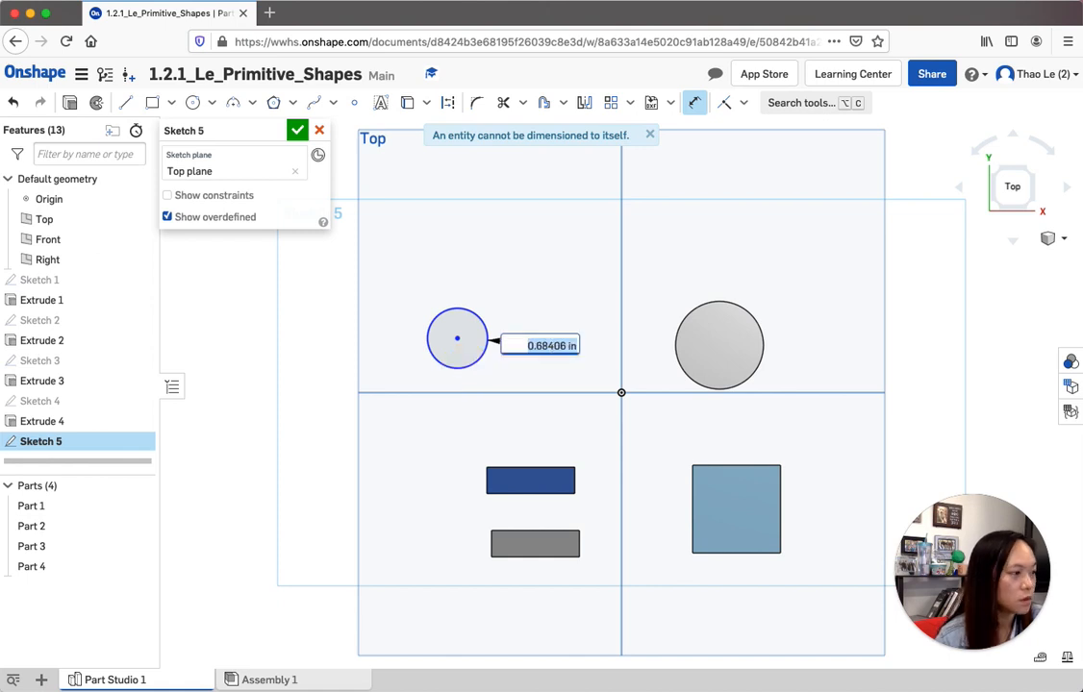
text(1)
key(Return)
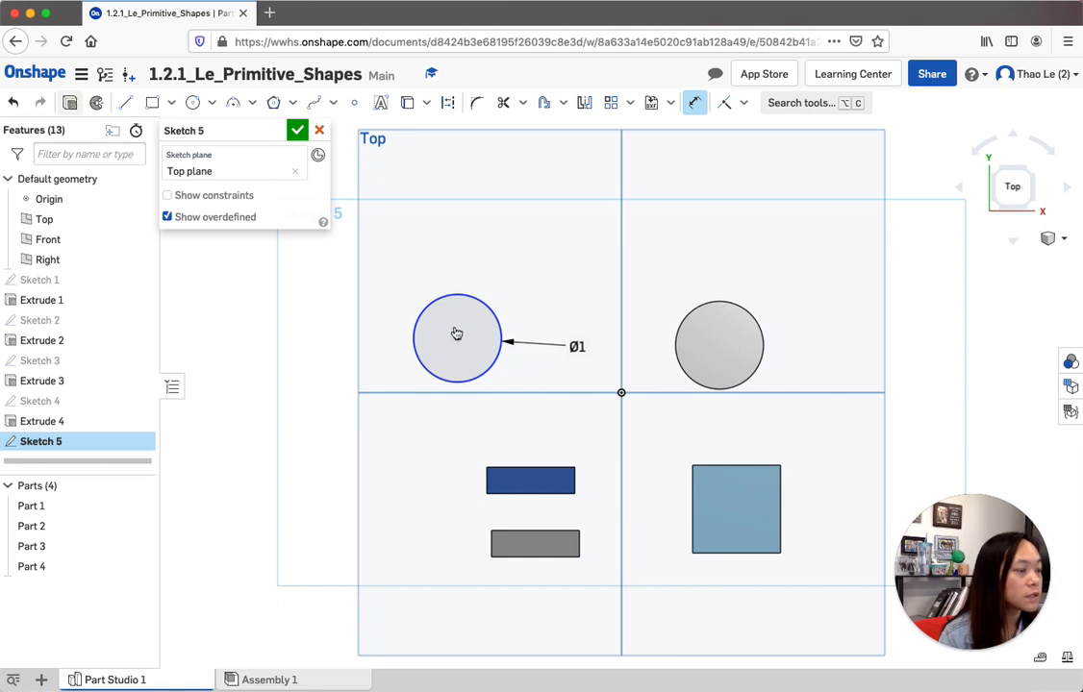
Extrude the circle as a new solid cylinder with a blind depth of 1 in.
key(Return)
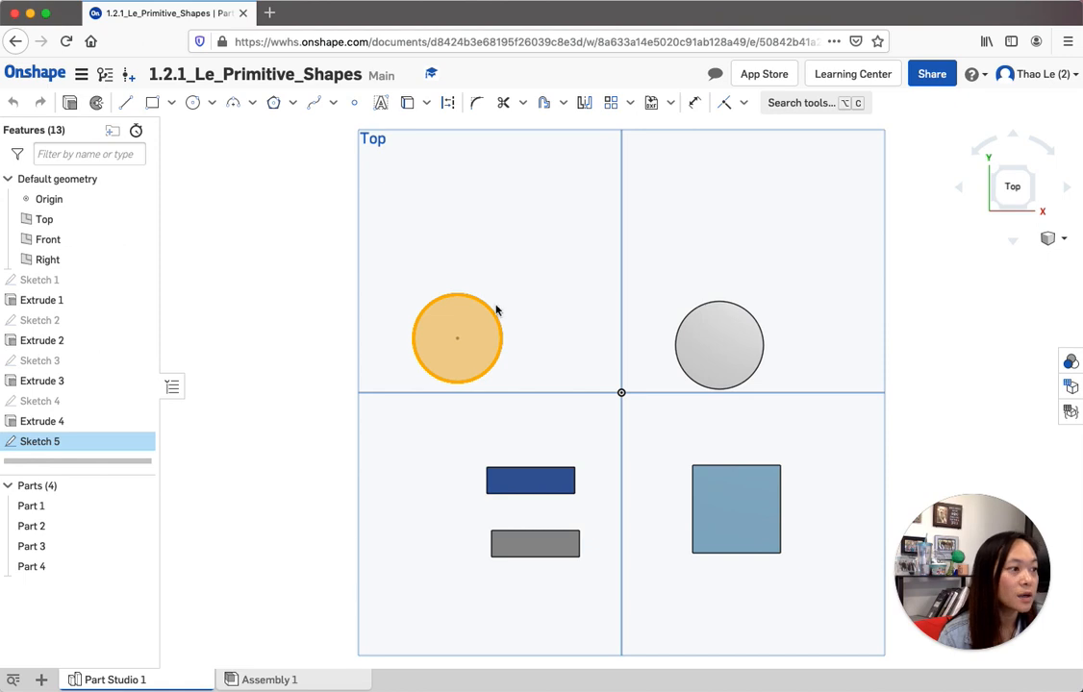
key(shift+e)
key(Return)
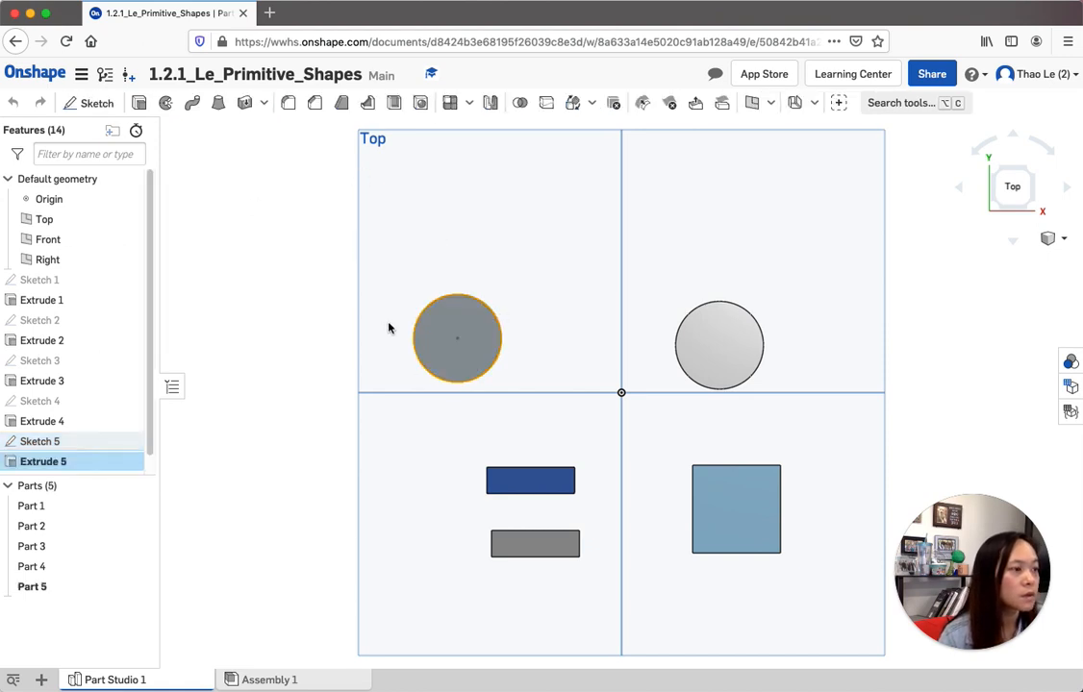
double_click(468, 329)
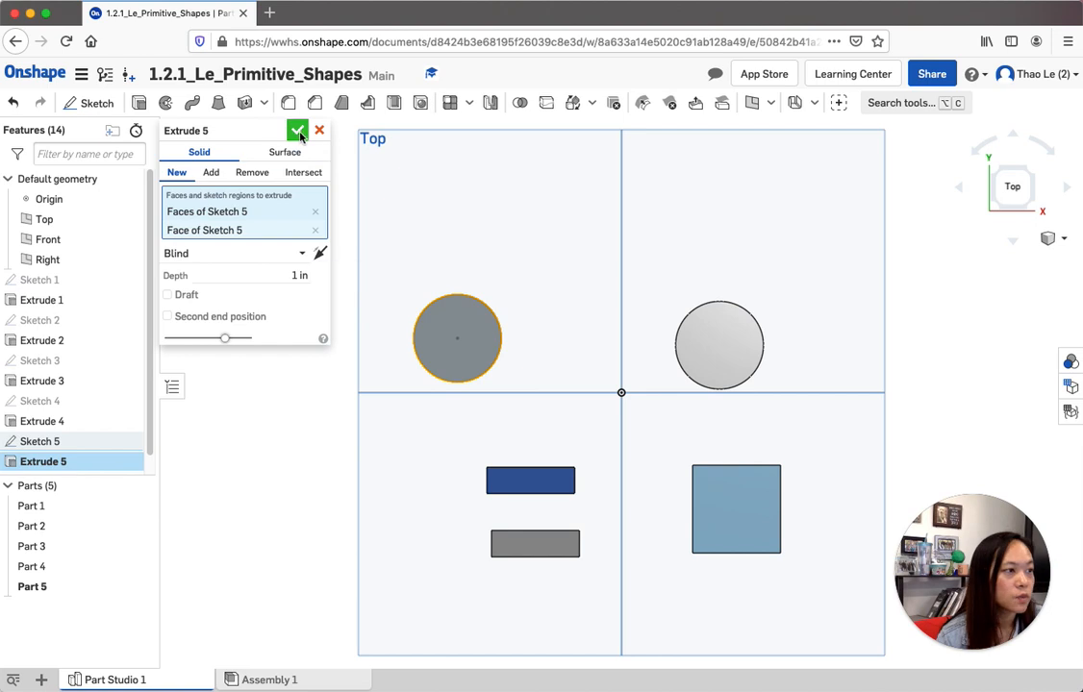
click(297, 133)
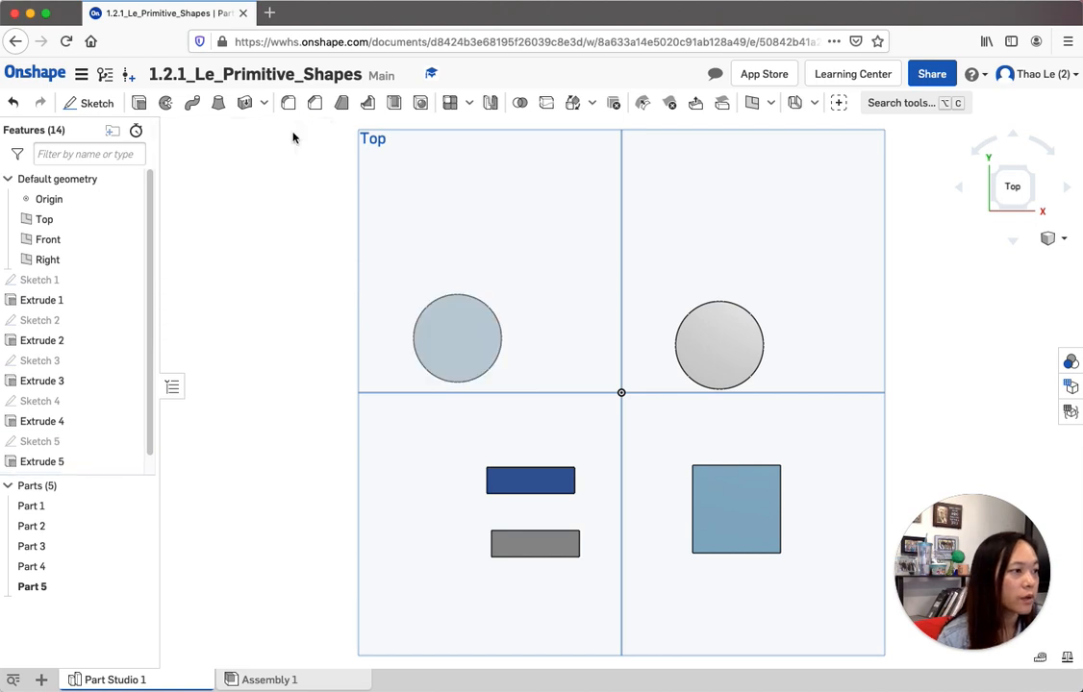
Inspect all the solids in isometric view and from other angles, and return to the Top view.
click(1048, 238)
click(976, 259)
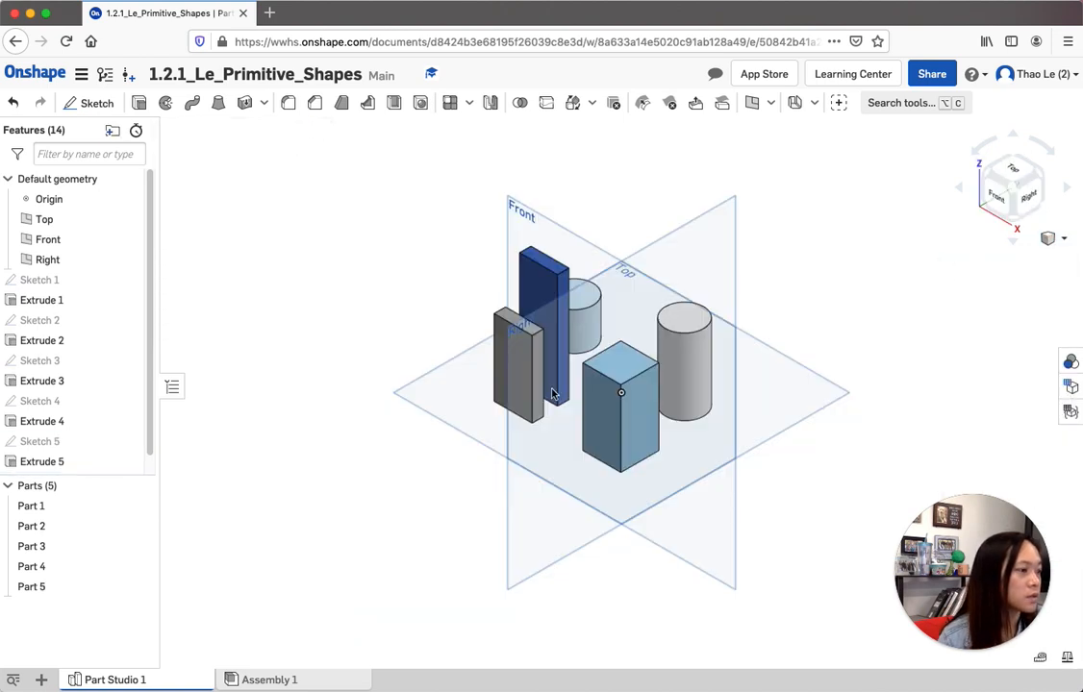
right_drag(763, 412, 694, 428)
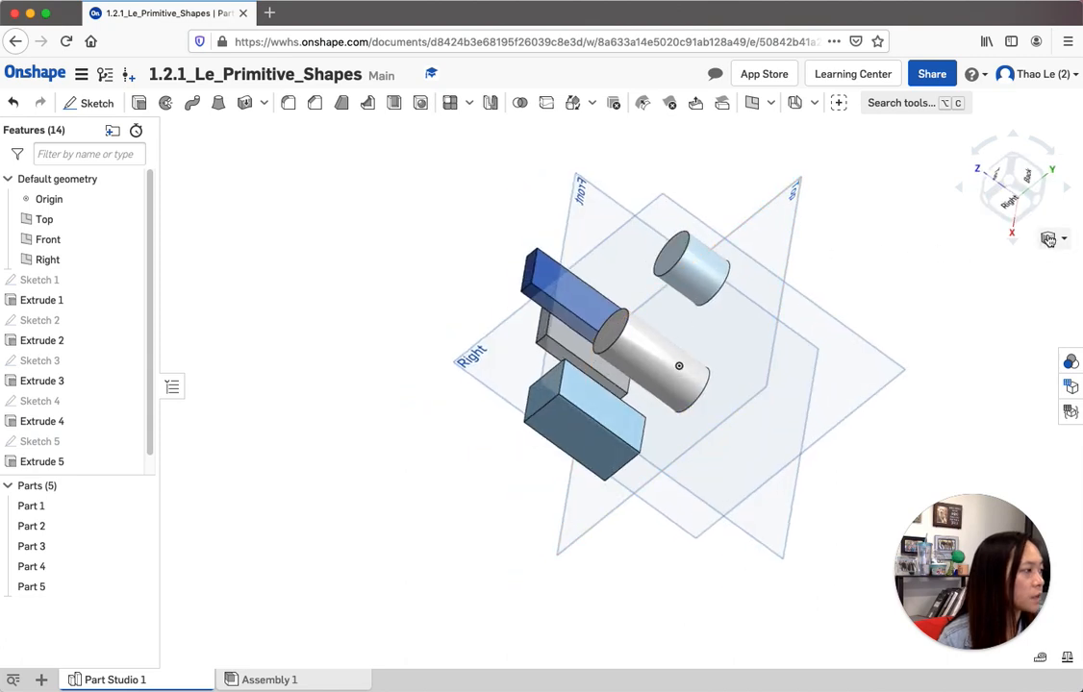
click(1063, 245)
click(978, 259)
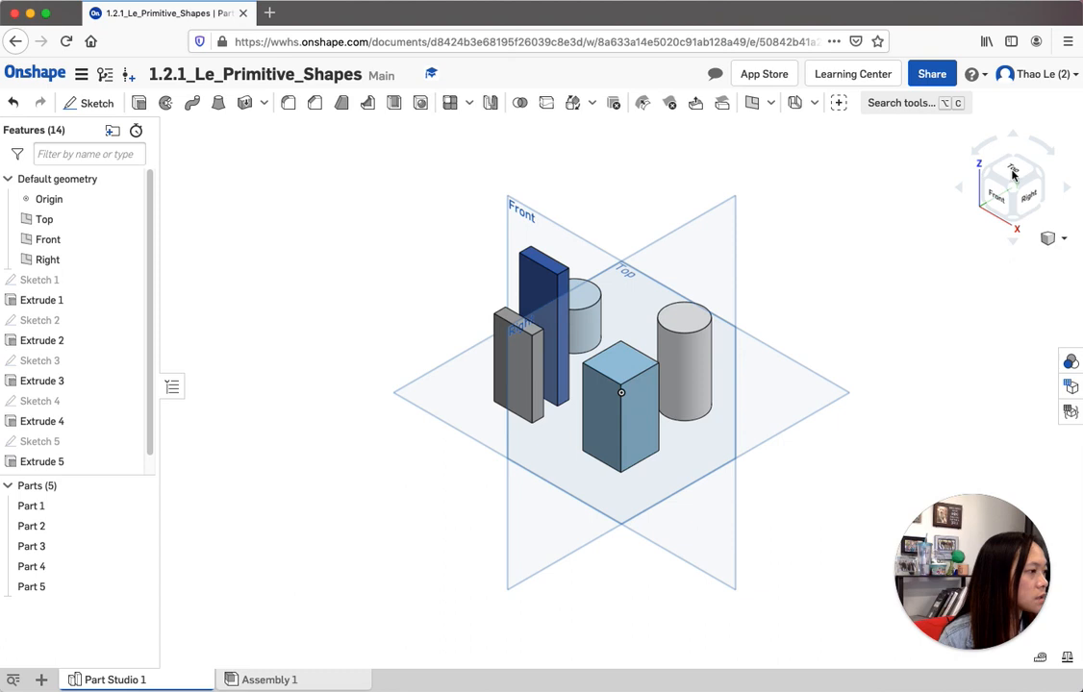
click(1019, 171)
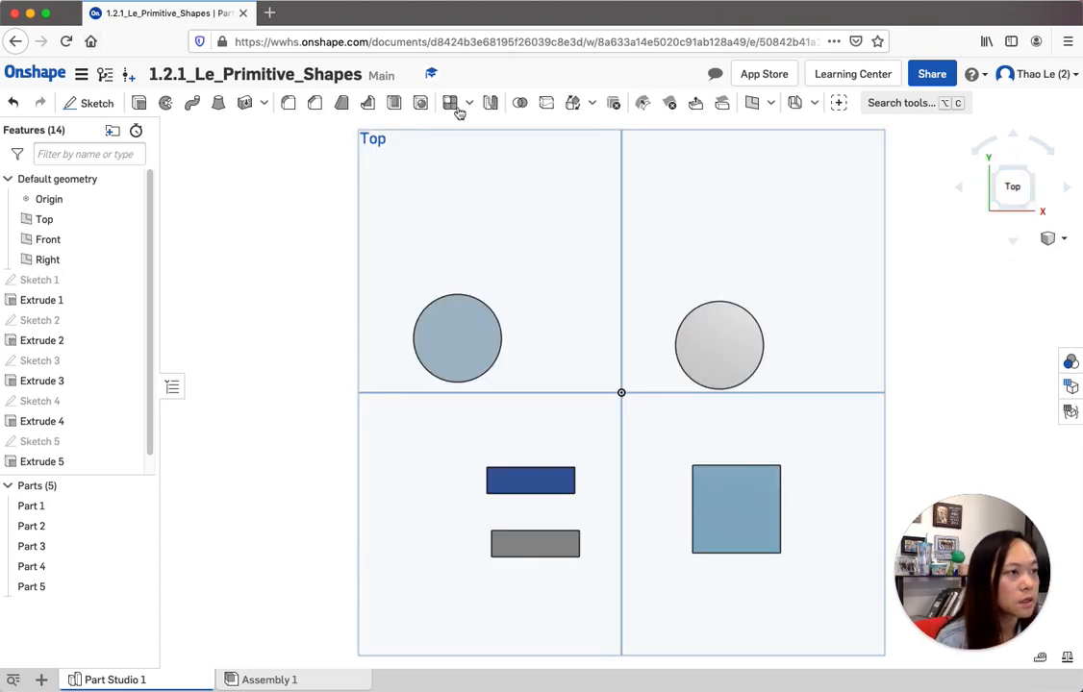
Create an empty sketch on the short cylinder's top face, and start another sketch on that sketch's circular face.
click(98, 108)
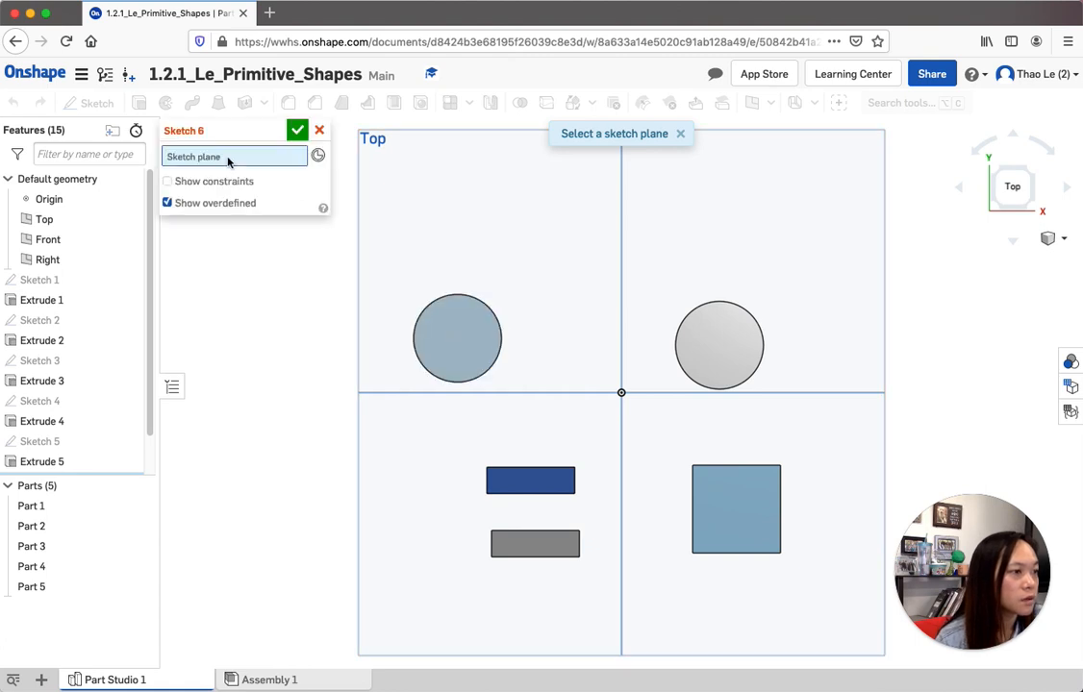
click(448, 336)
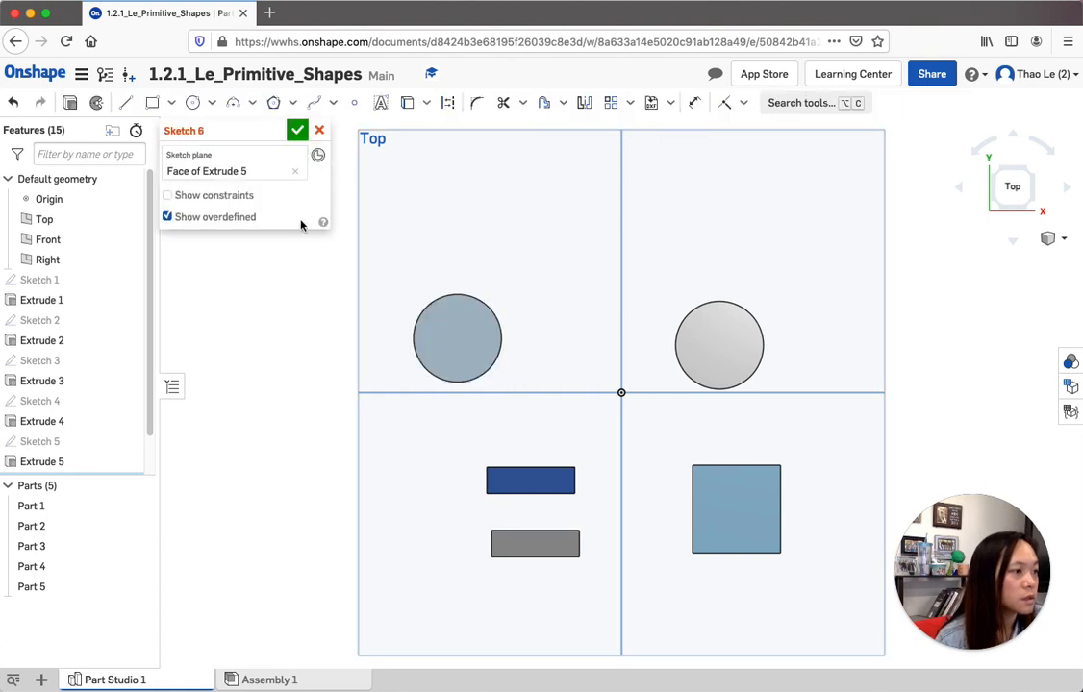
click(297, 132)
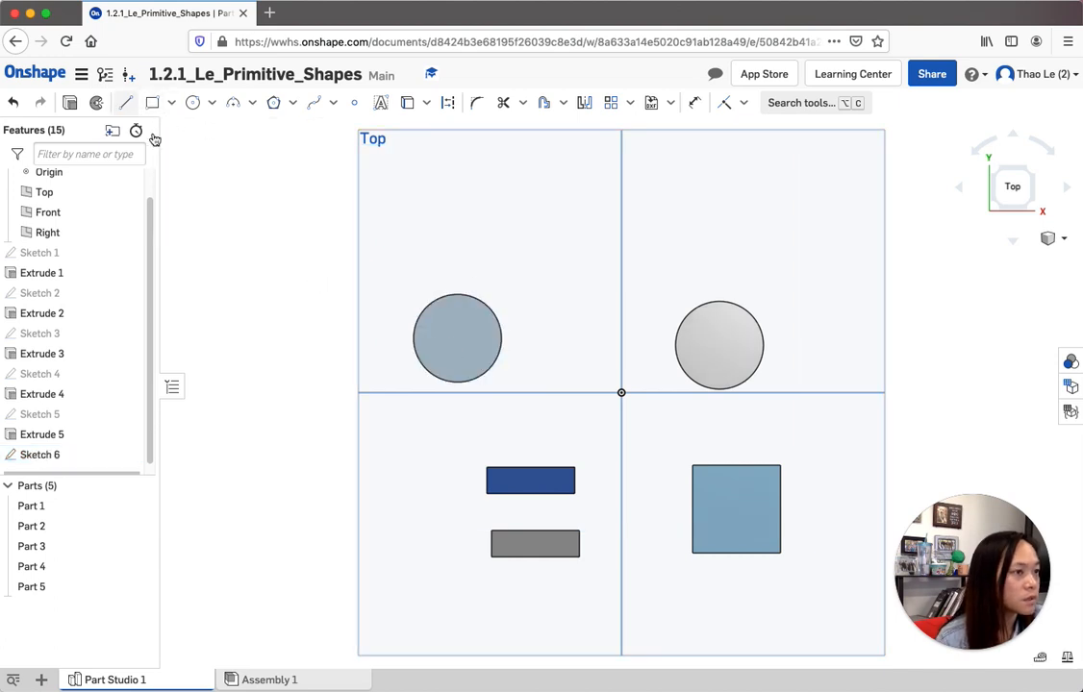
click(53, 454)
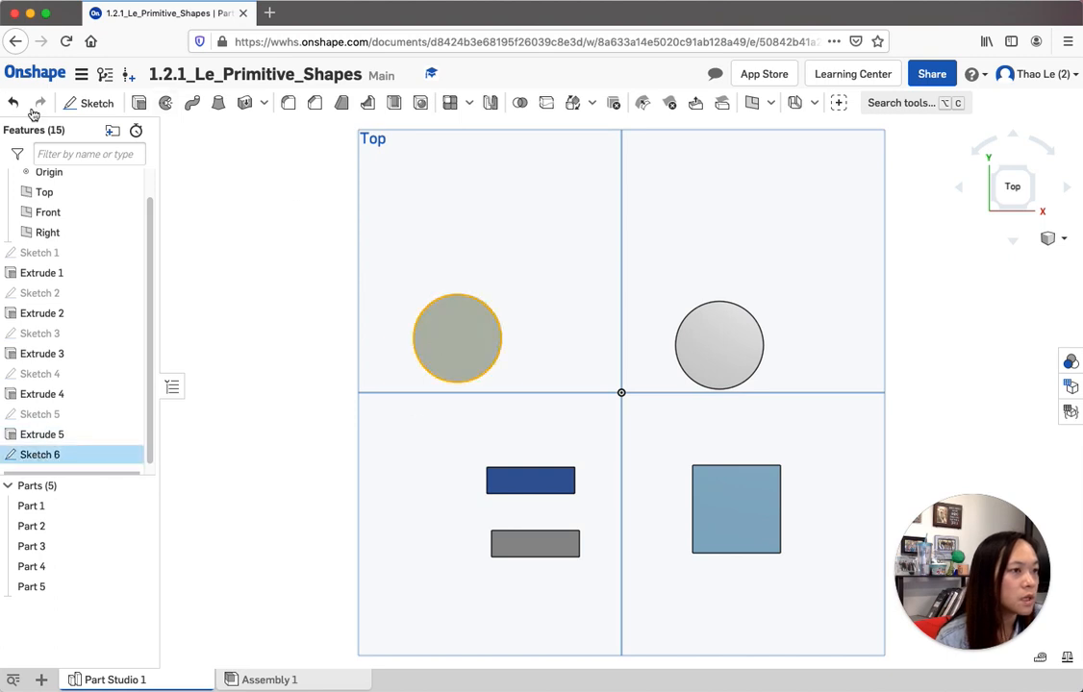
click(96, 104)
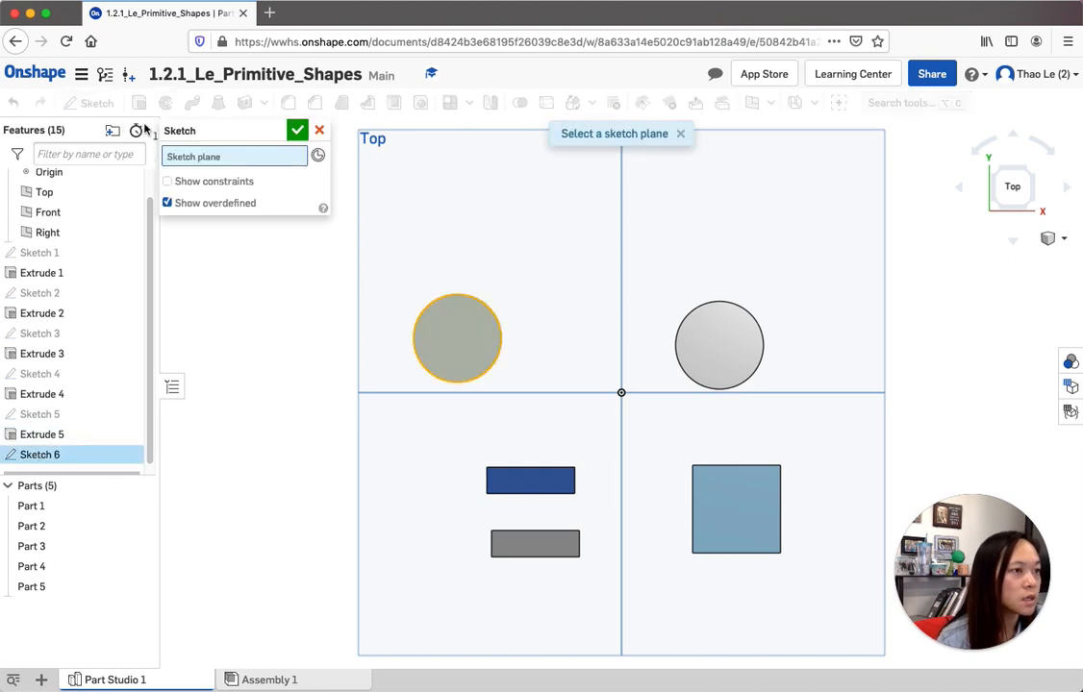
click(462, 343)
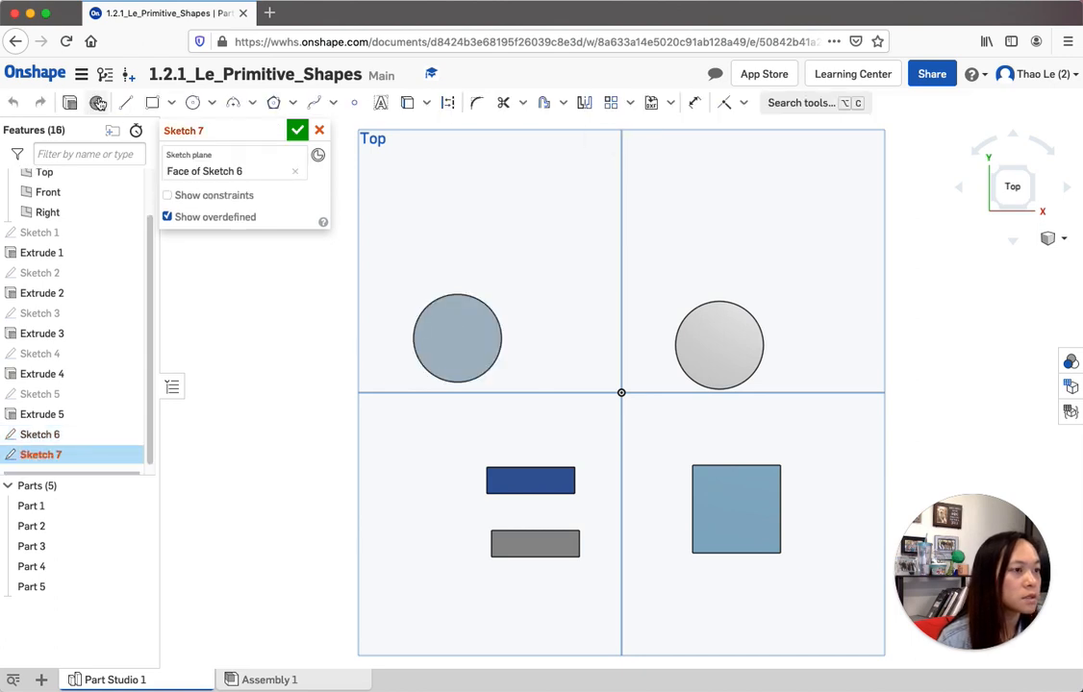
Try drawing a horizontal line about 0.996 in long across the short cylinder's face and applying a constraint to it.
click(129, 106)
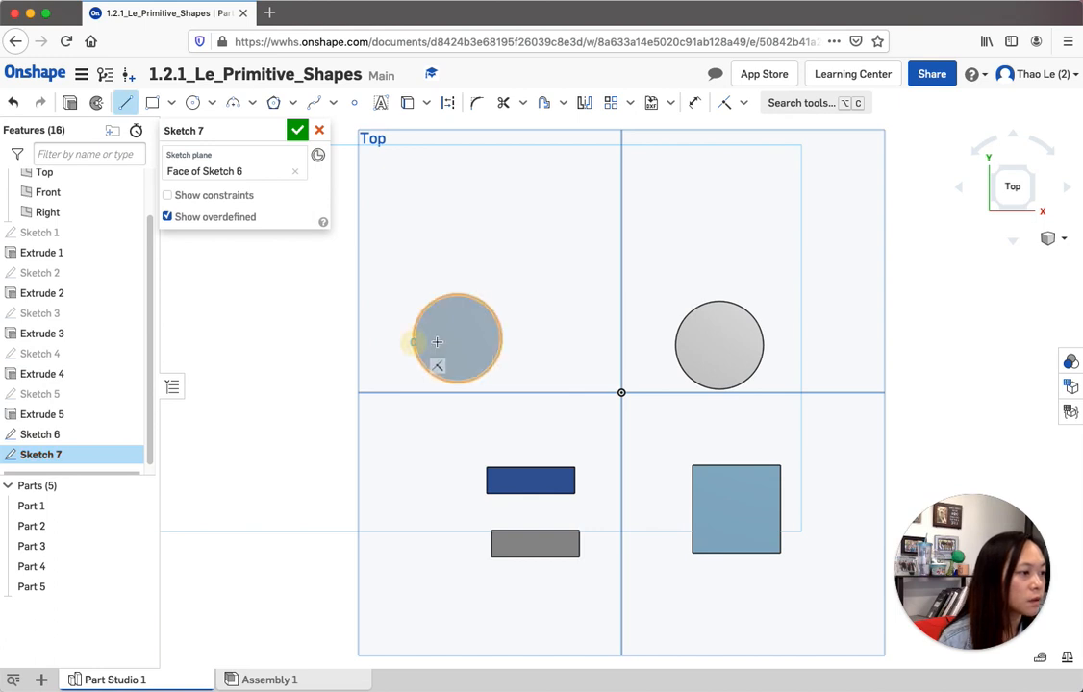
click(413, 341)
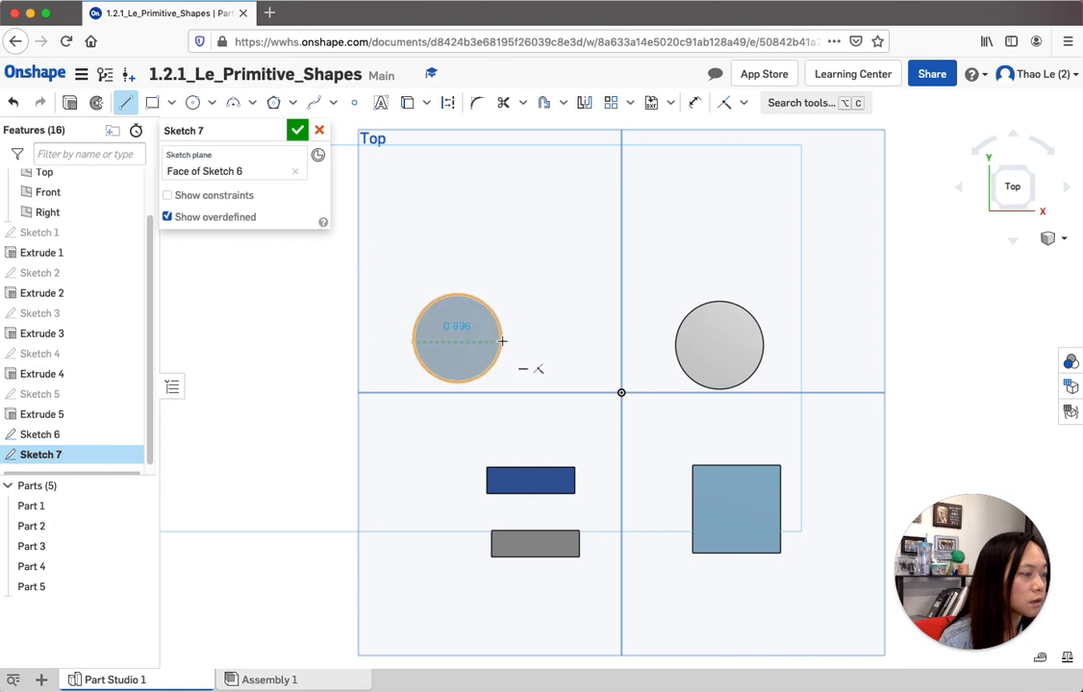
click(502, 341)
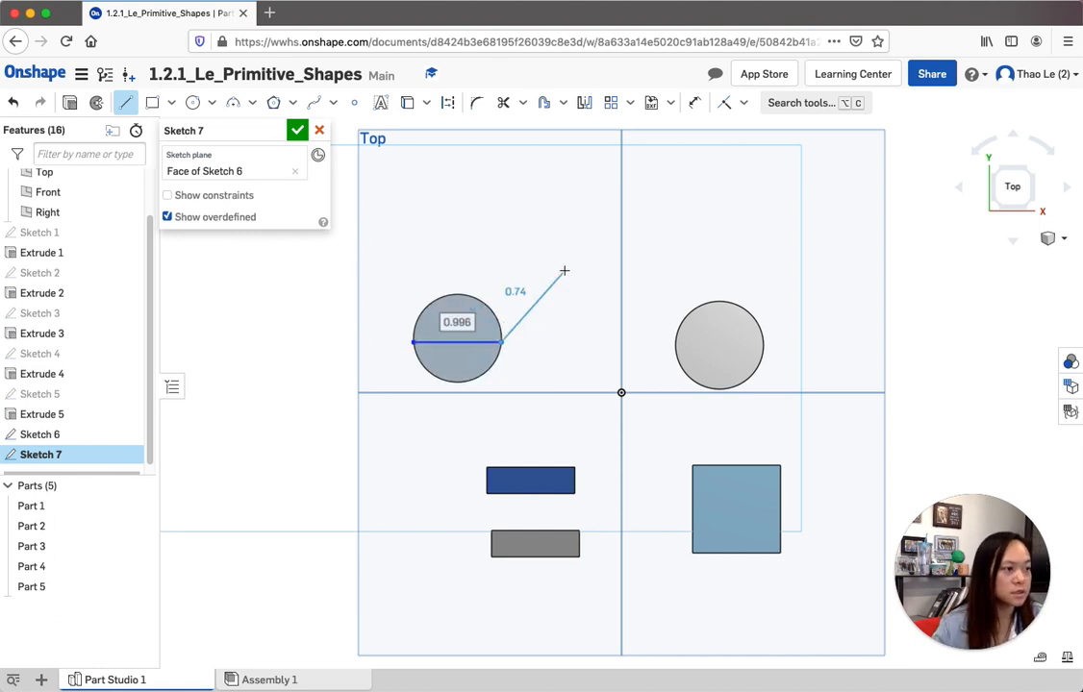
key(Escape)
key(grave)
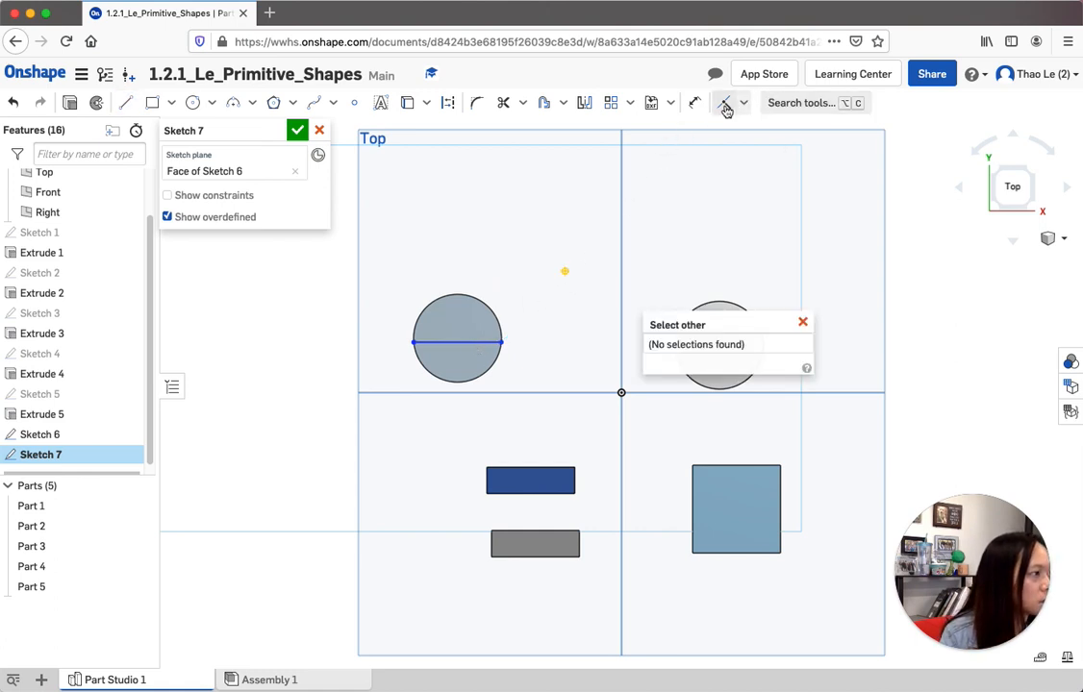
click(742, 103)
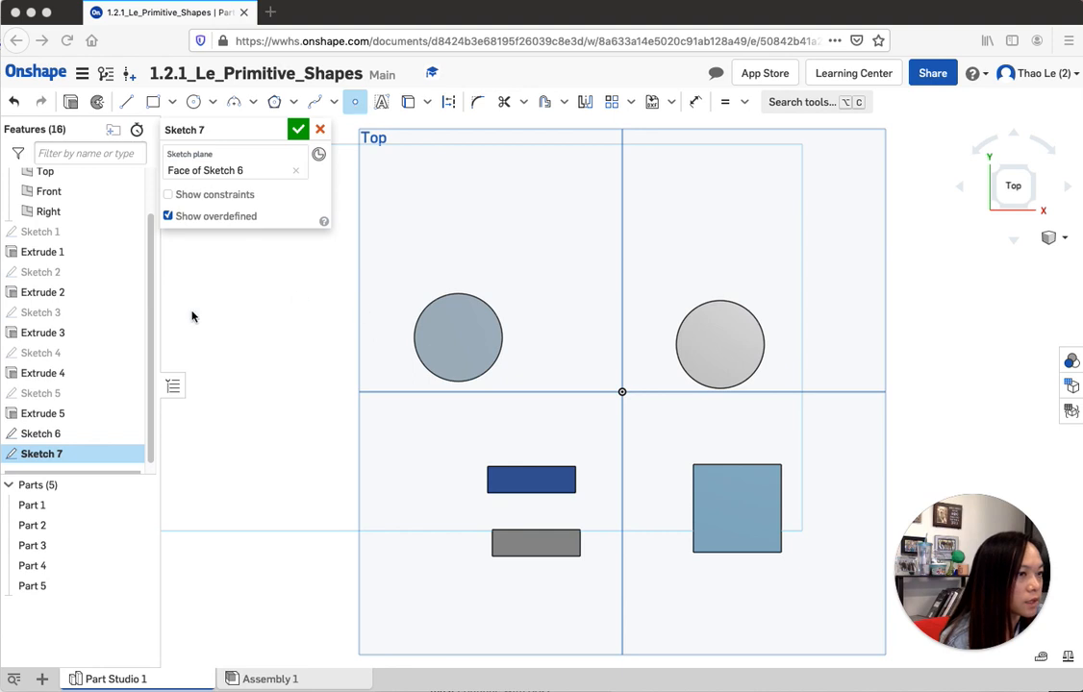
Prepare the Point tool to find the center of the short cylinder's circular face.
click(353, 103)
click(357, 105)
click(355, 102)
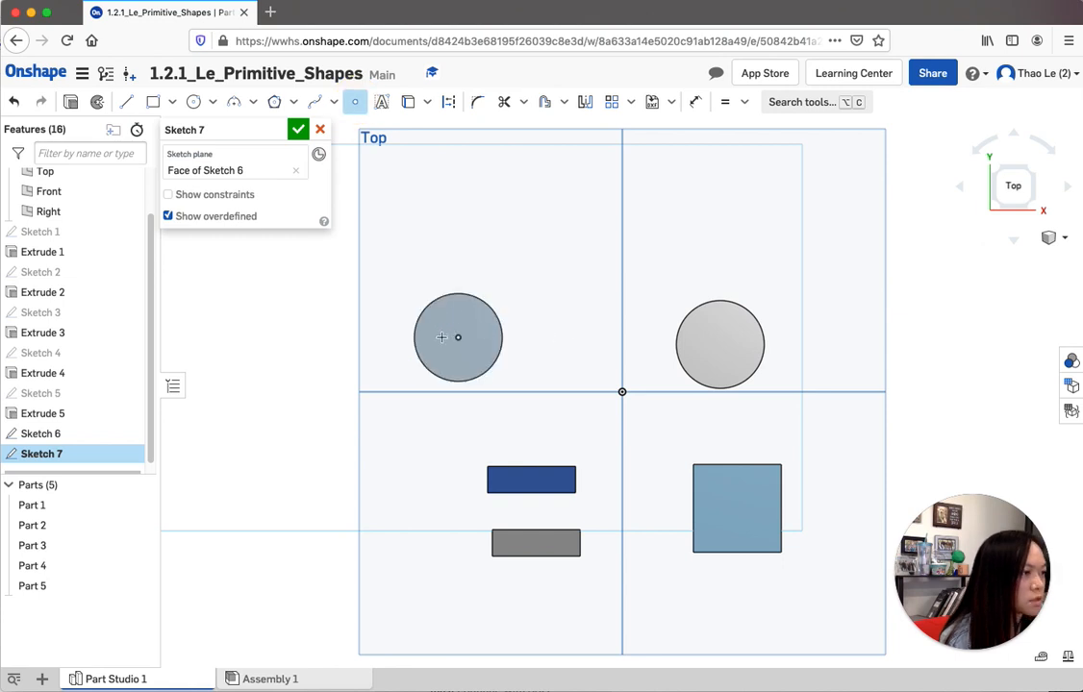
Draw a horizontal line 1 in long across the short cylinder's face, passing through its center.
click(126, 105)
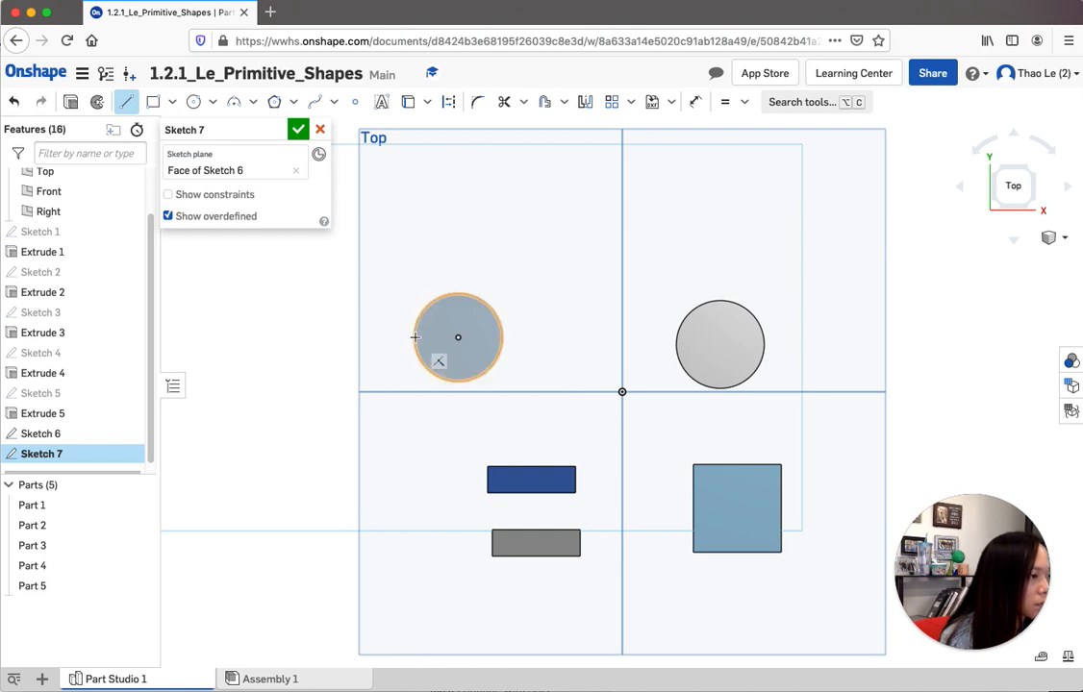
click(429, 338)
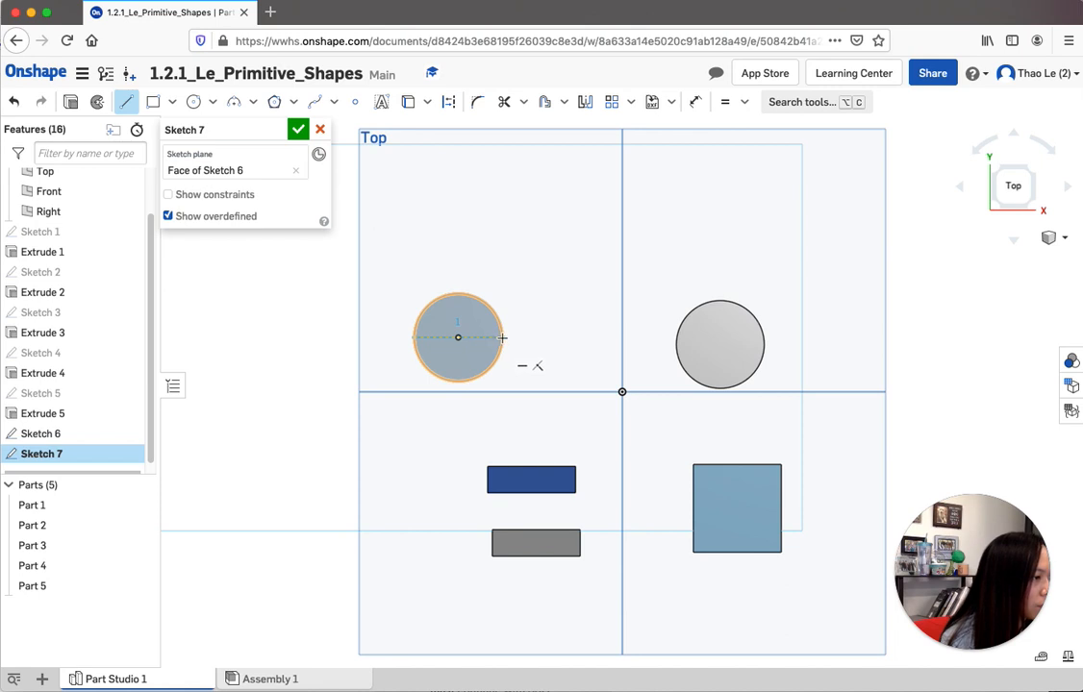
click(502, 337)
click(554, 228)
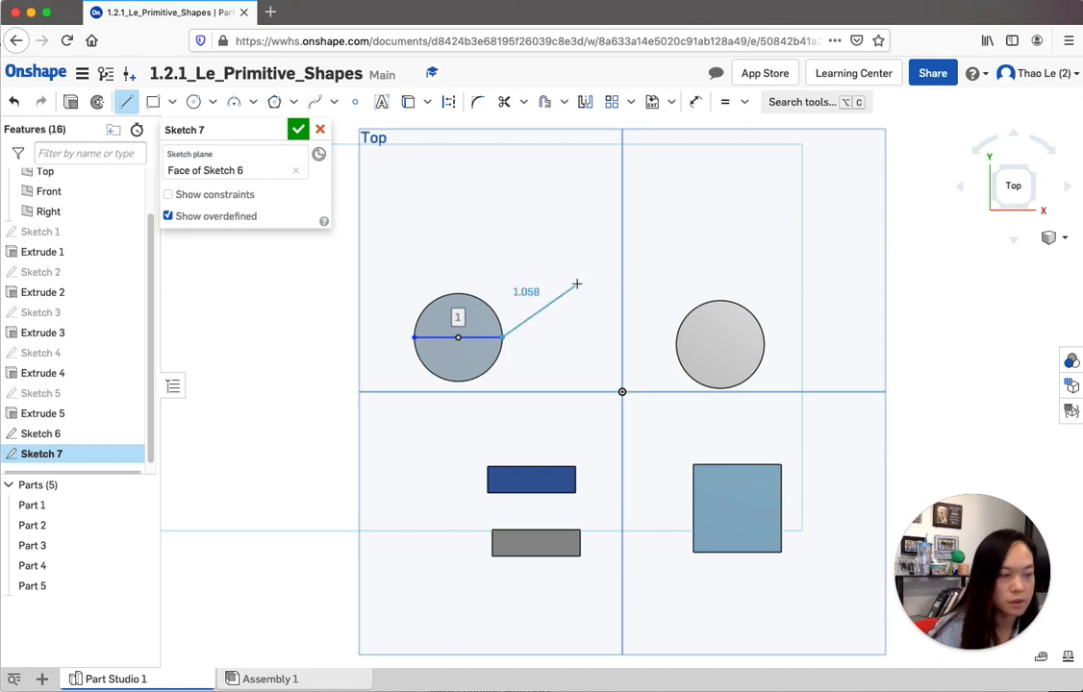
key(Escape)
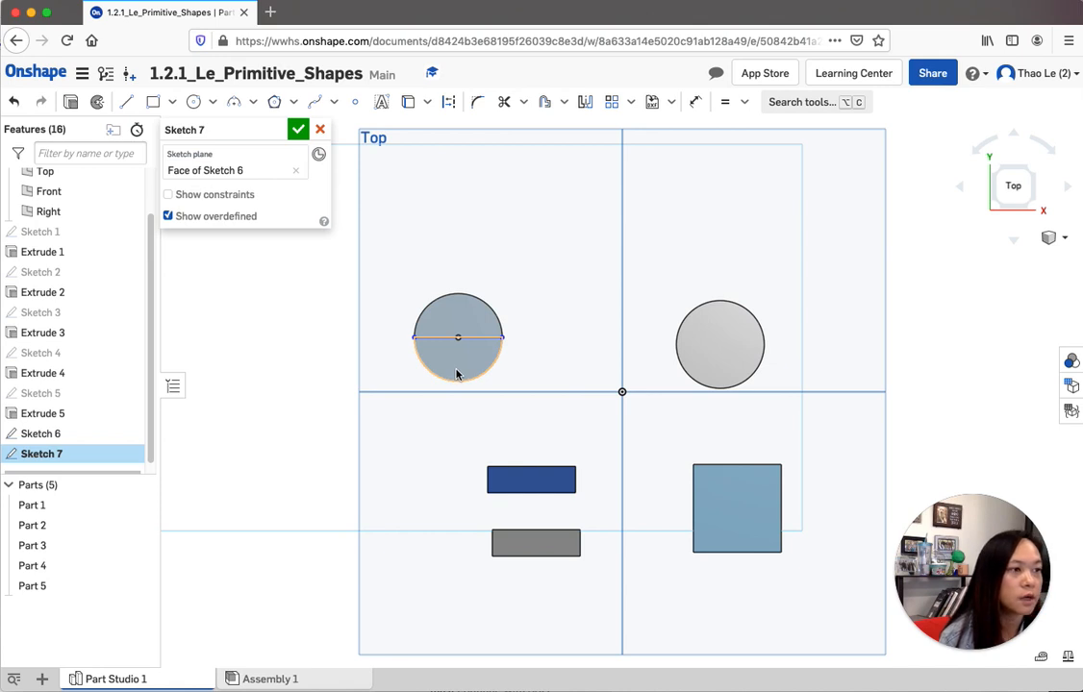
Try extruding the short cylinder's face regions 1 in as an addition to the part, with the direction reversed.
click(71, 104)
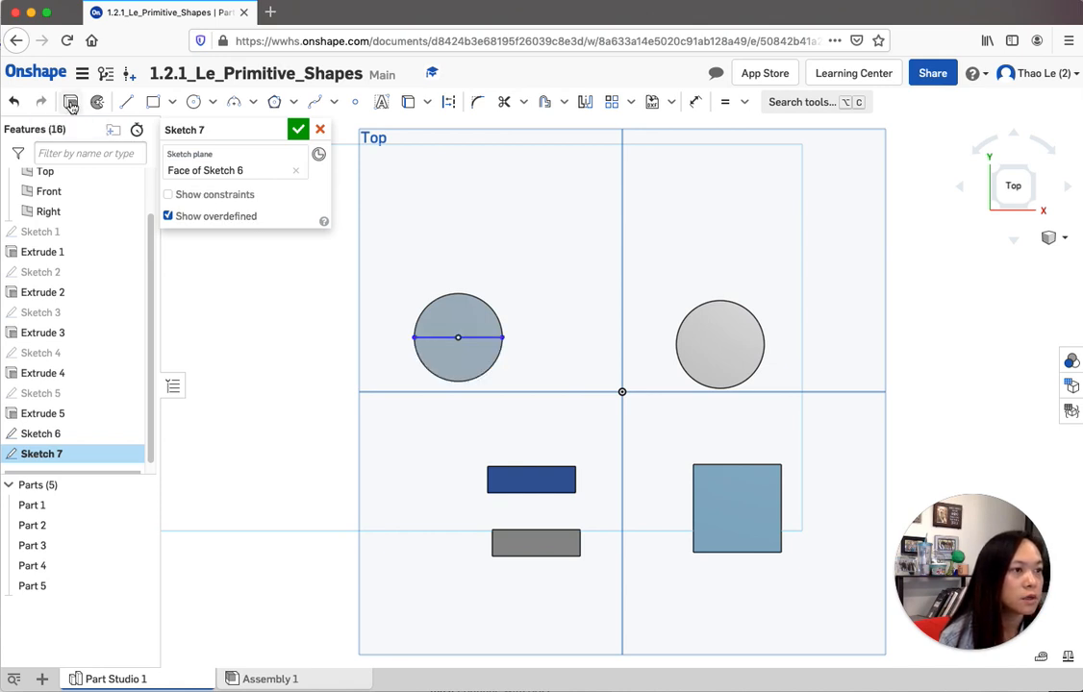
click(298, 129)
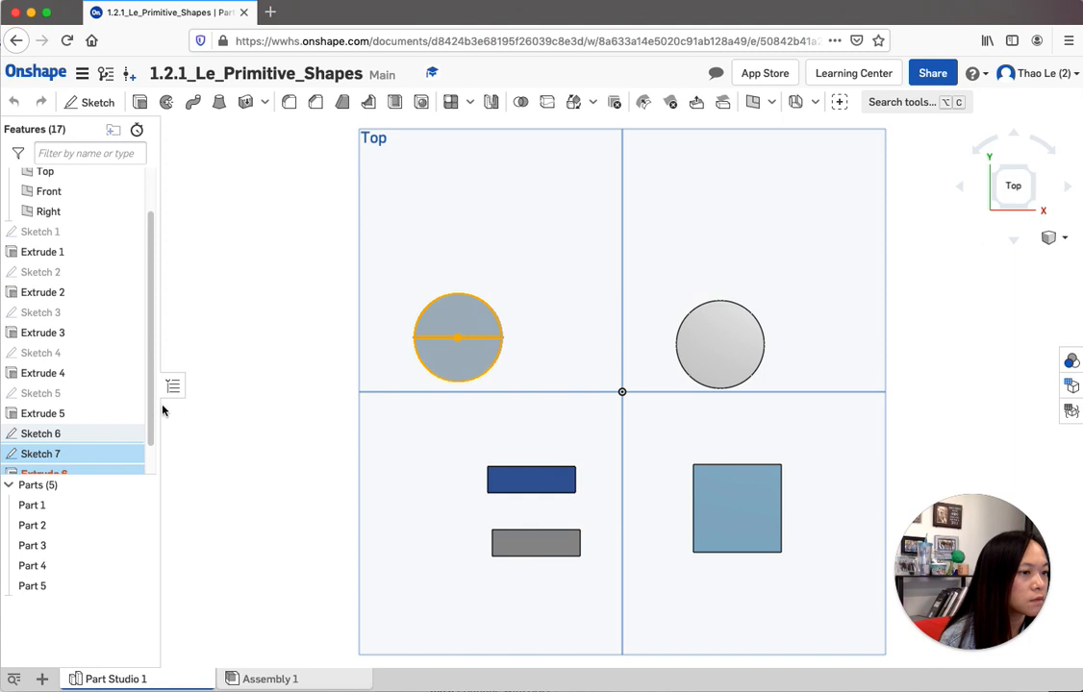
scroll(168, 405, down, 1)
drag(152, 414, 152, 476)
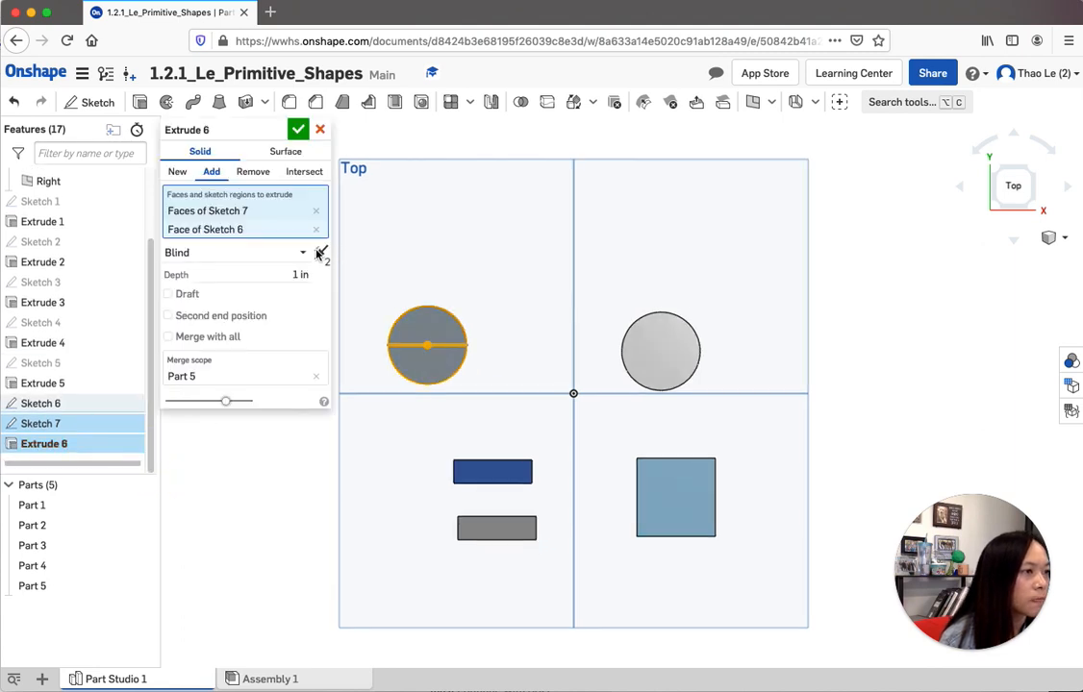
click(322, 260)
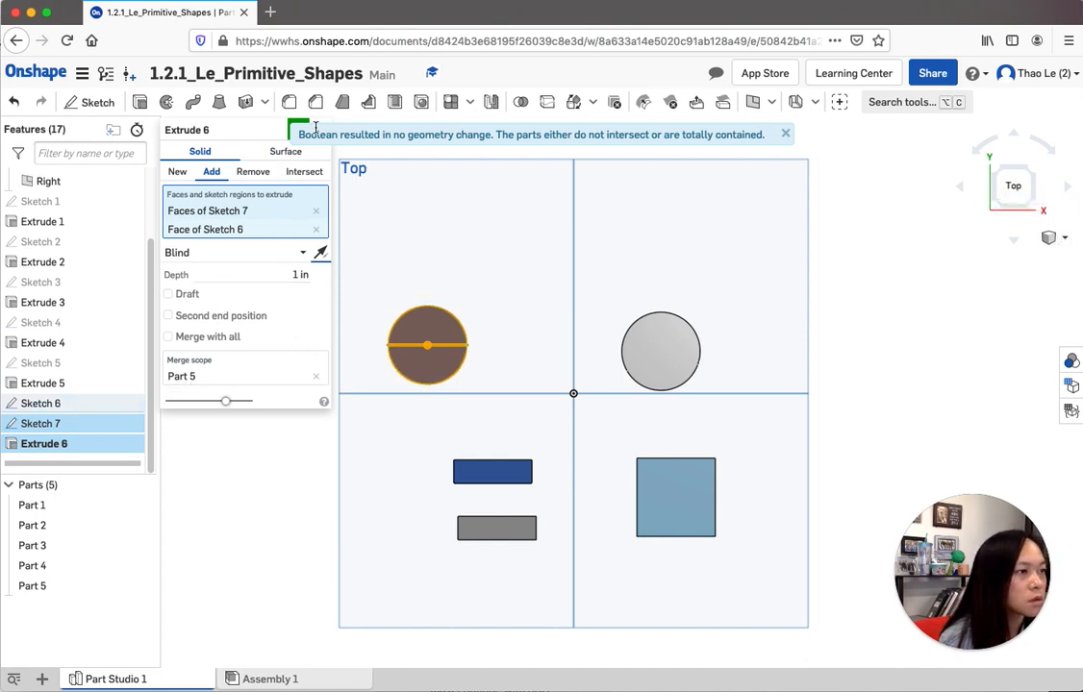
click(786, 135)
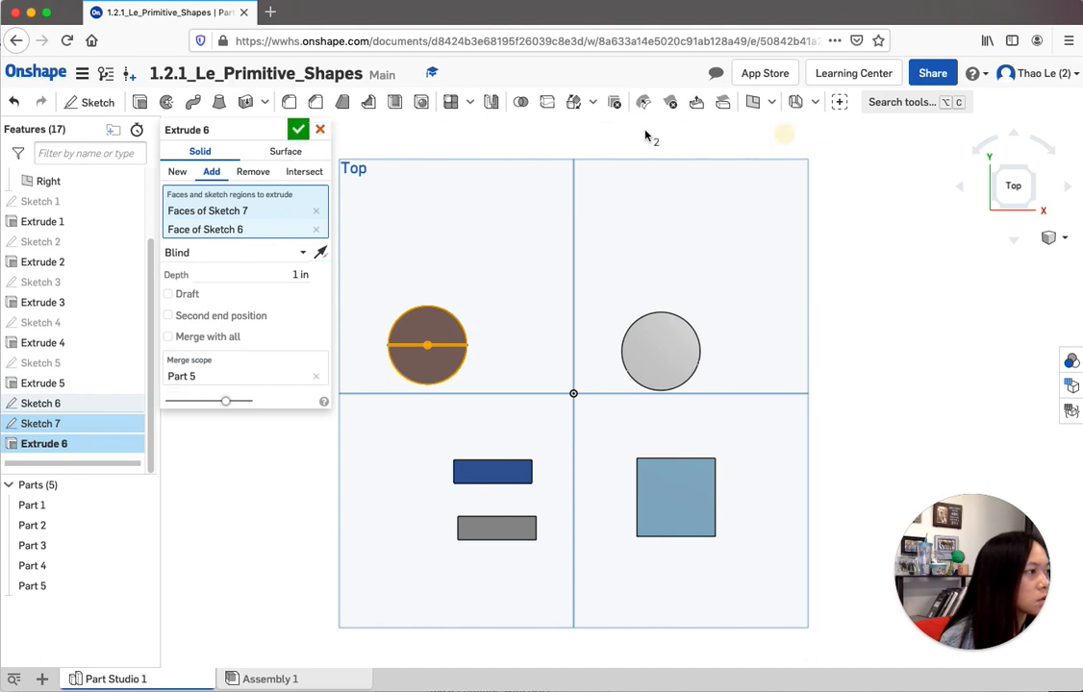
Try changing the extrusion to Remove and reselecting its face regions to target the lower half of the short cylinder's face.
click(249, 173)
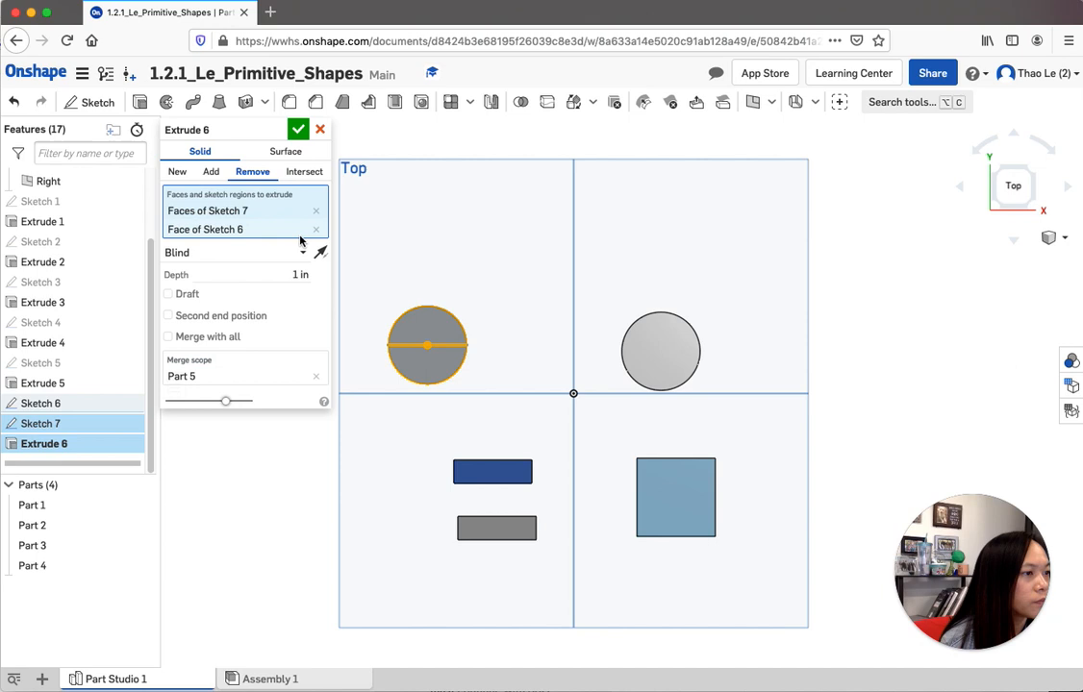
click(423, 362)
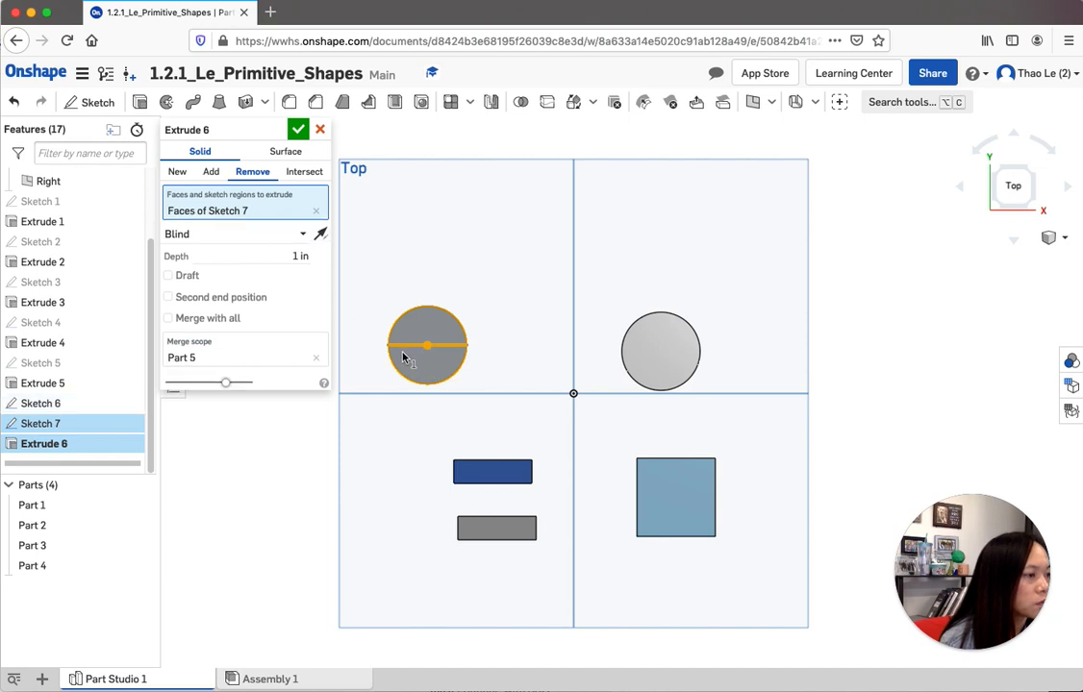
click(425, 358)
click(427, 369)
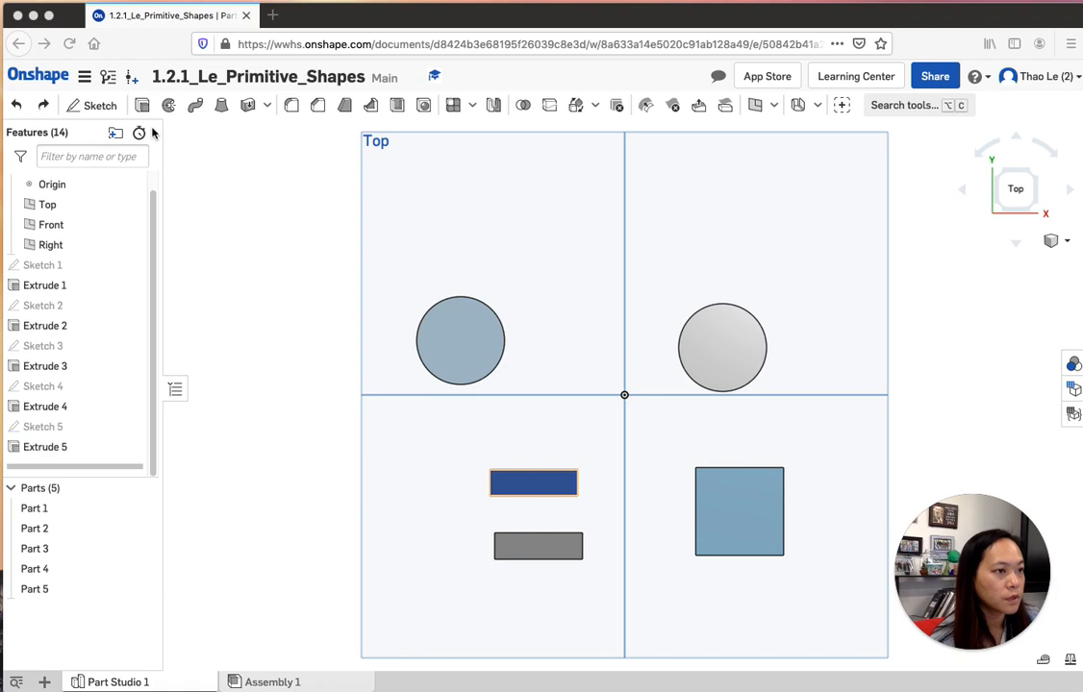
Create a new sketch on the short cylinder's top face, accept it empty, and reopen it for editing.
click(103, 107)
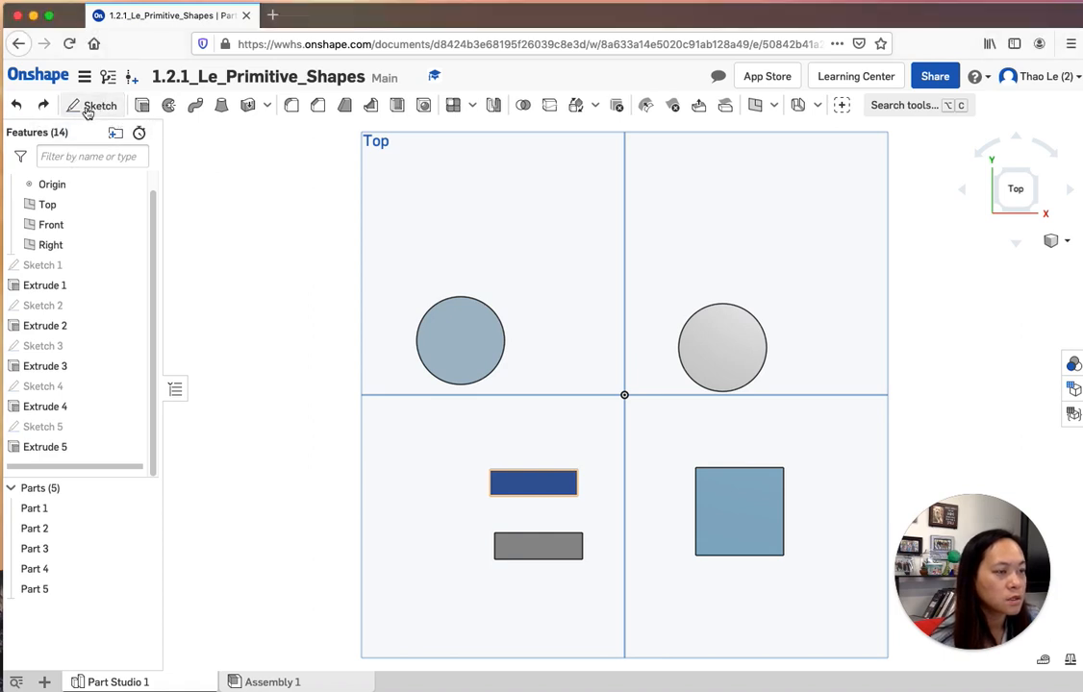
click(94, 108)
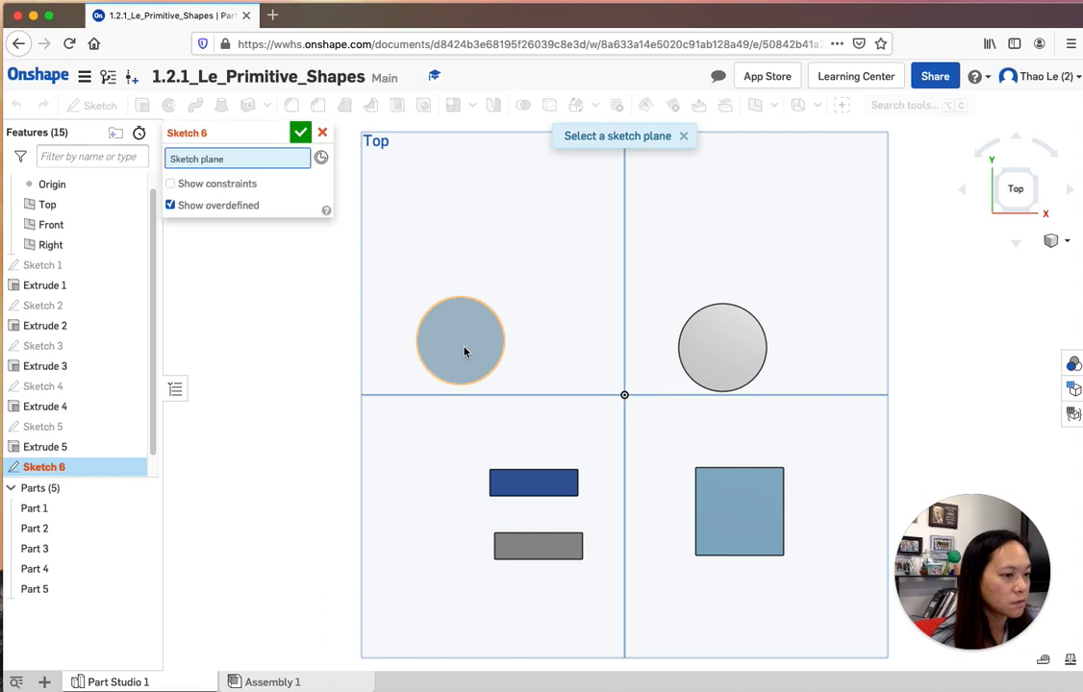
click(464, 351)
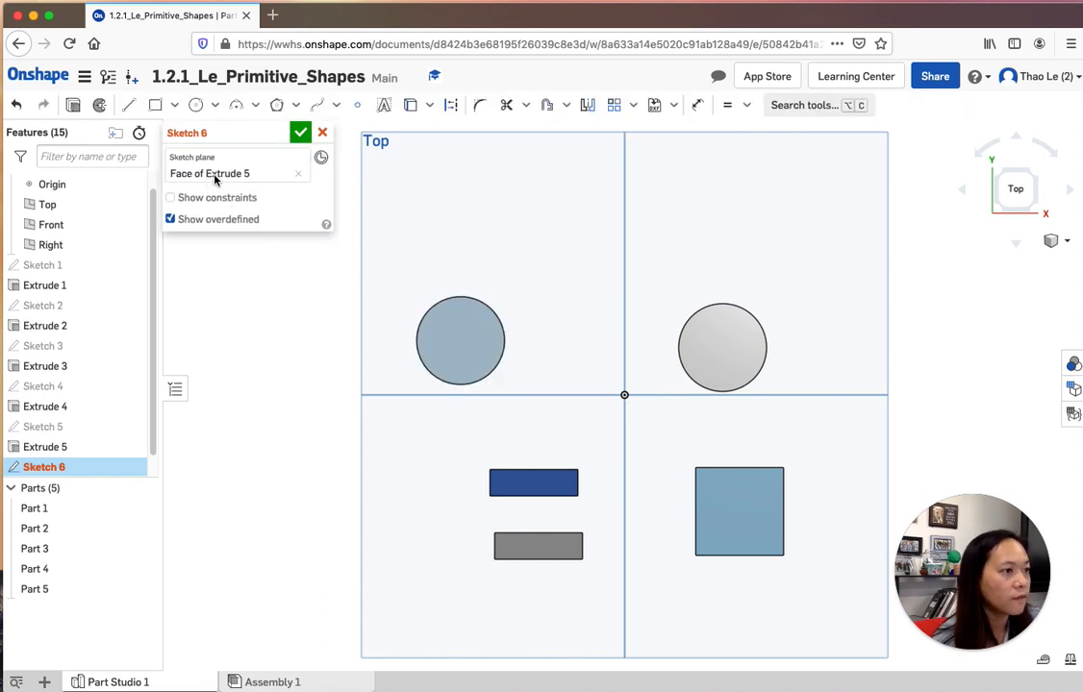
click(301, 134)
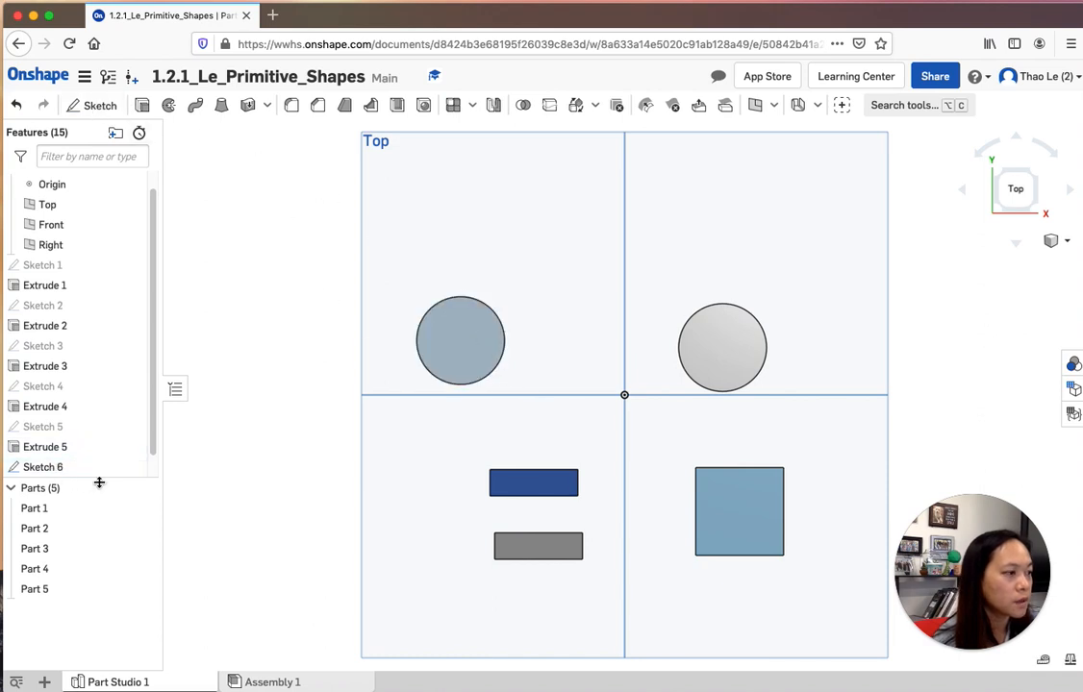
click(45, 467)
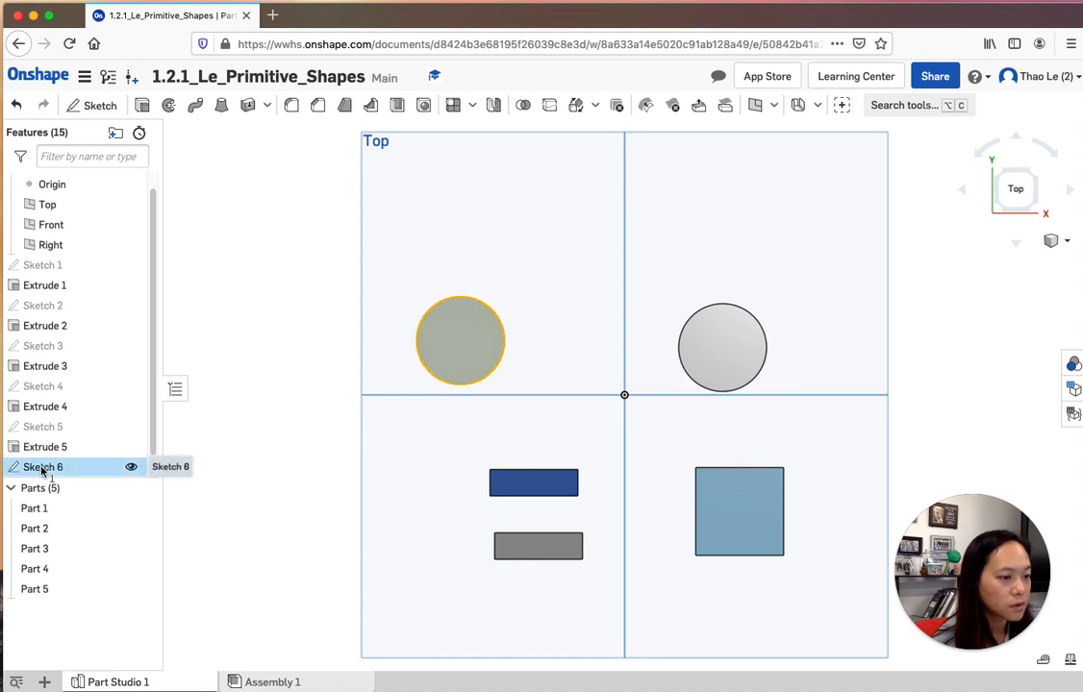
click(58, 468)
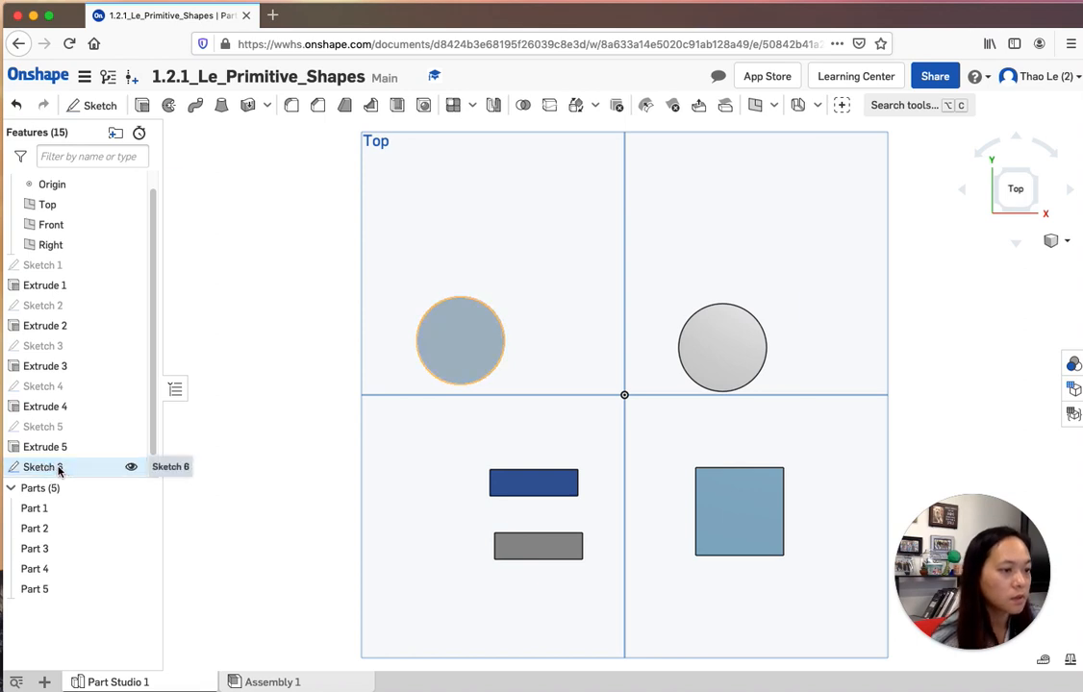
click(59, 470)
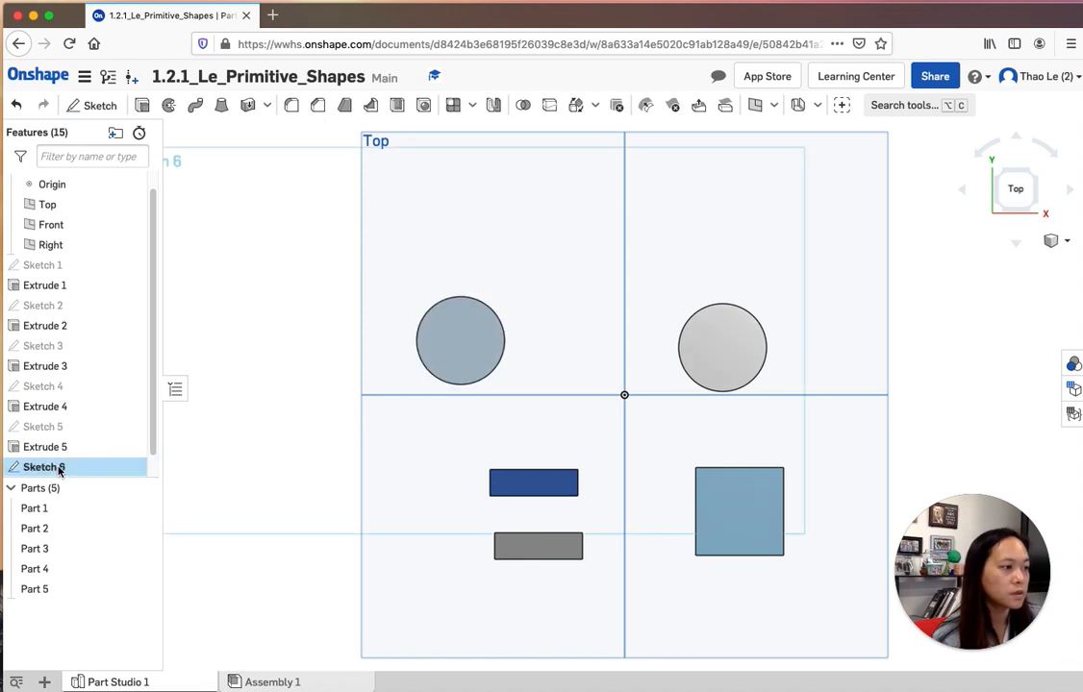
double_click(452, 360)
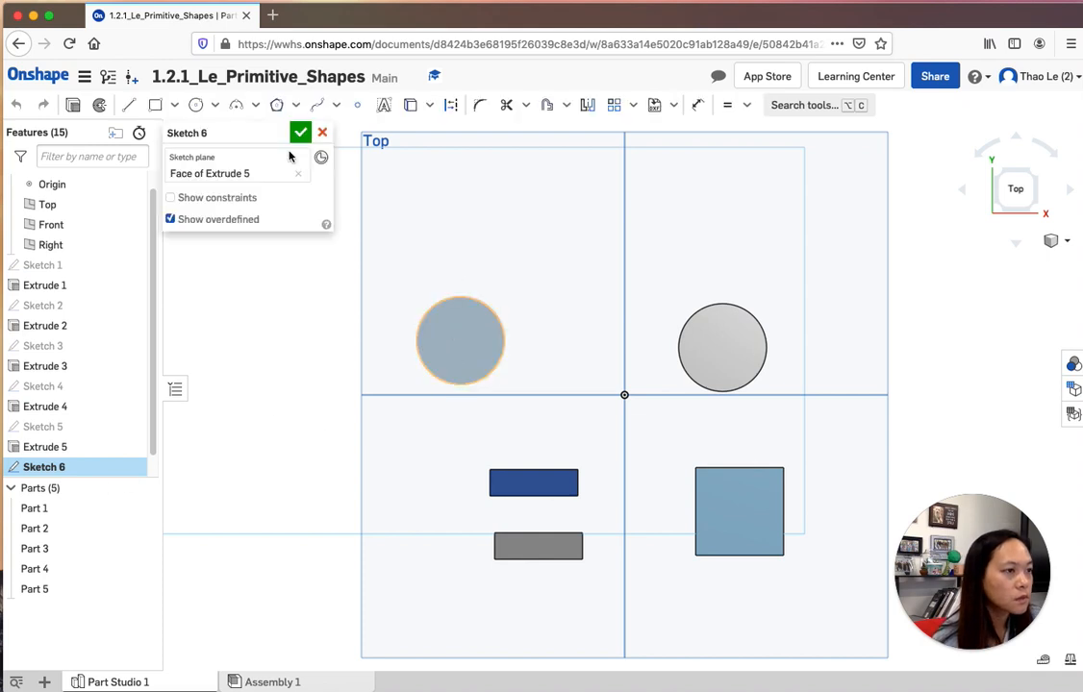
Place a point at the short cylinder's center and draw a horizontal line about 1.196 in long through it, overhanging both sides.
click(357, 106)
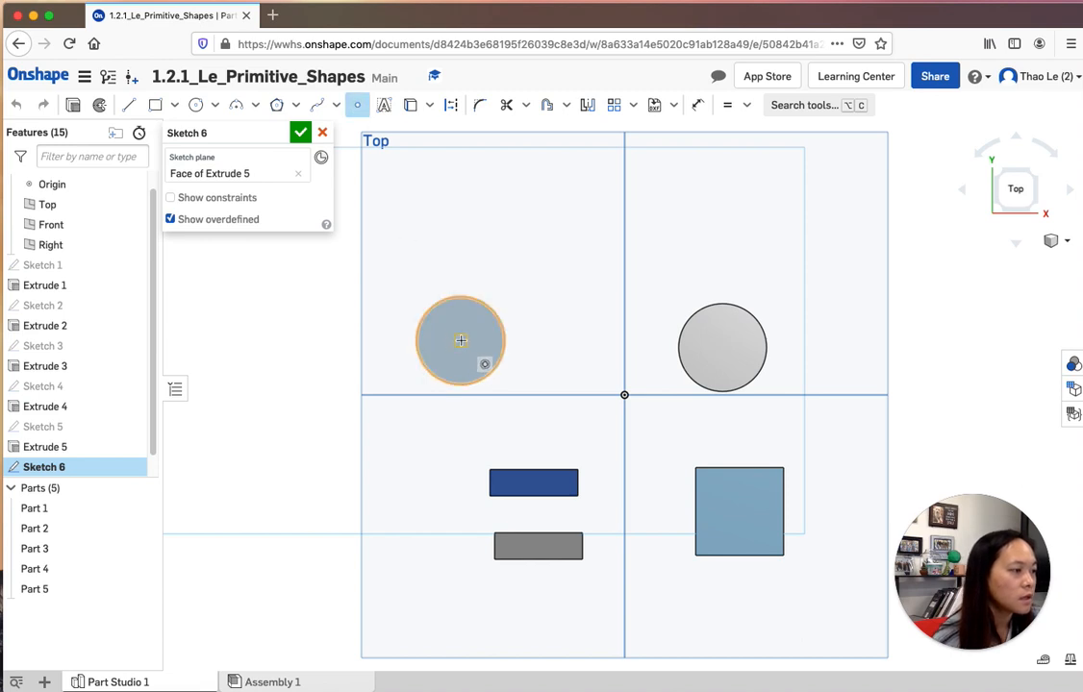
click(460, 340)
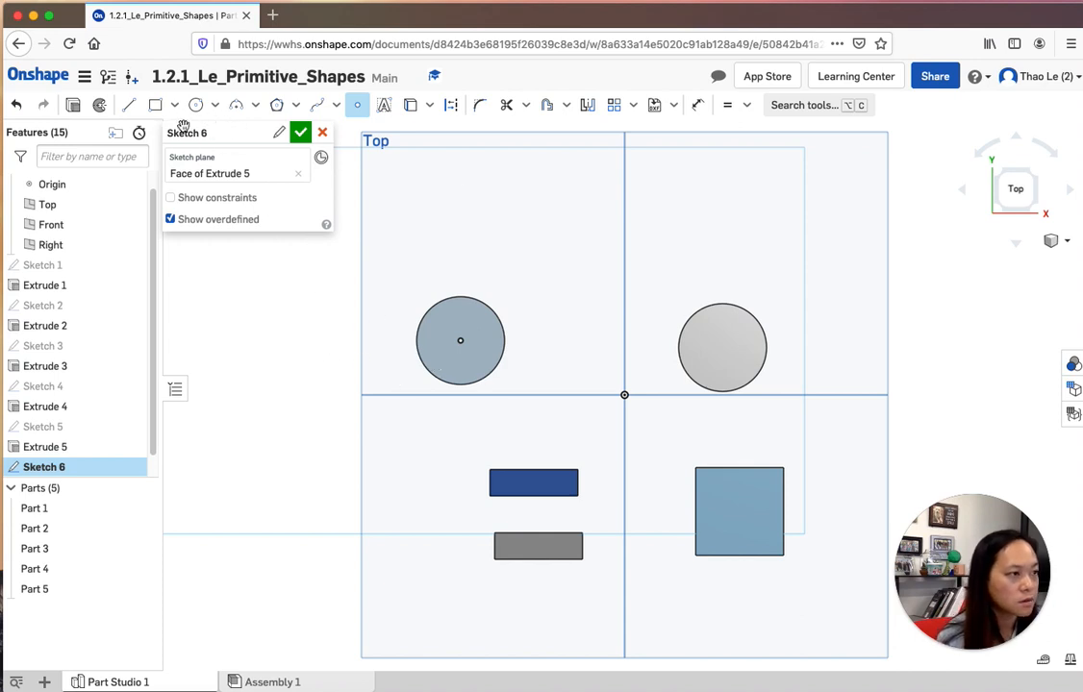
click(129, 105)
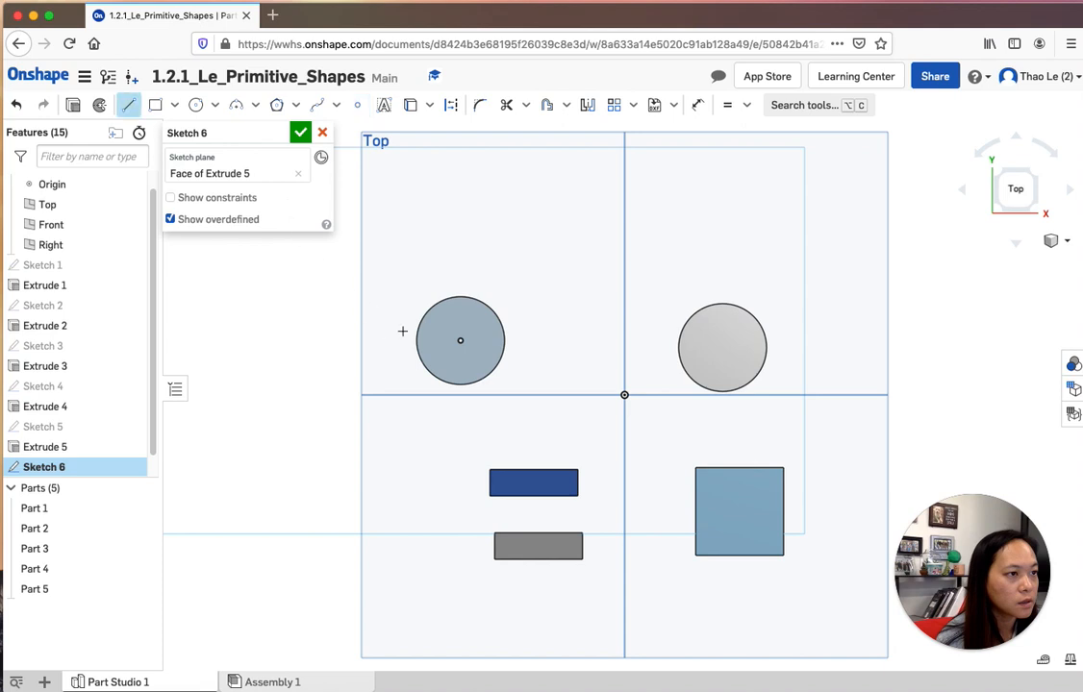
click(461, 341)
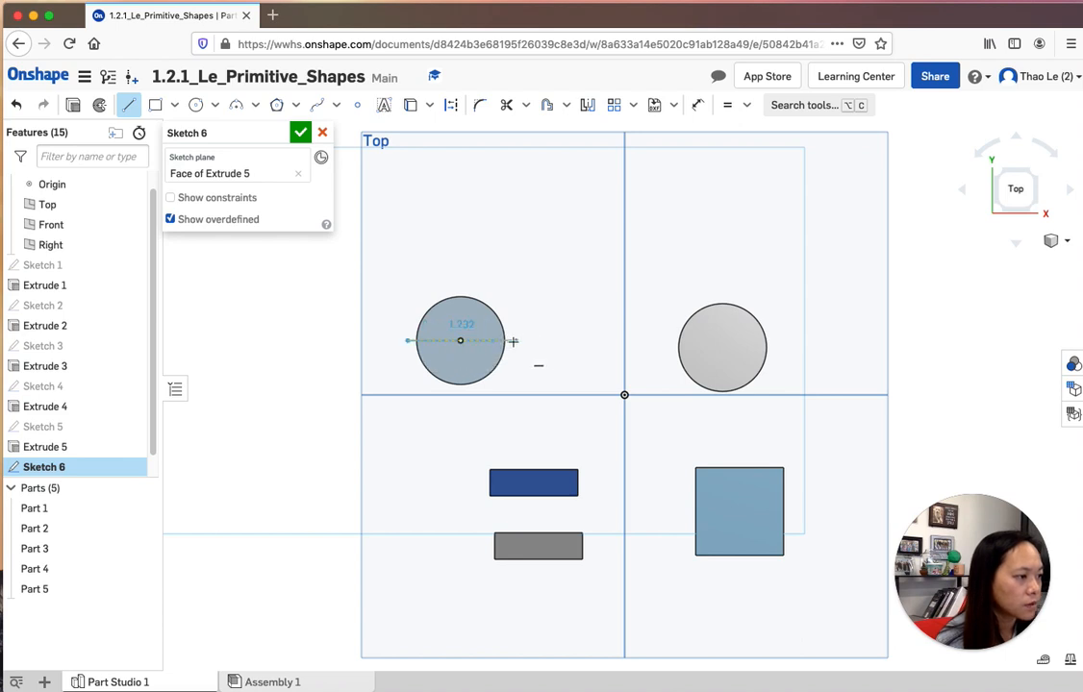
click(514, 341)
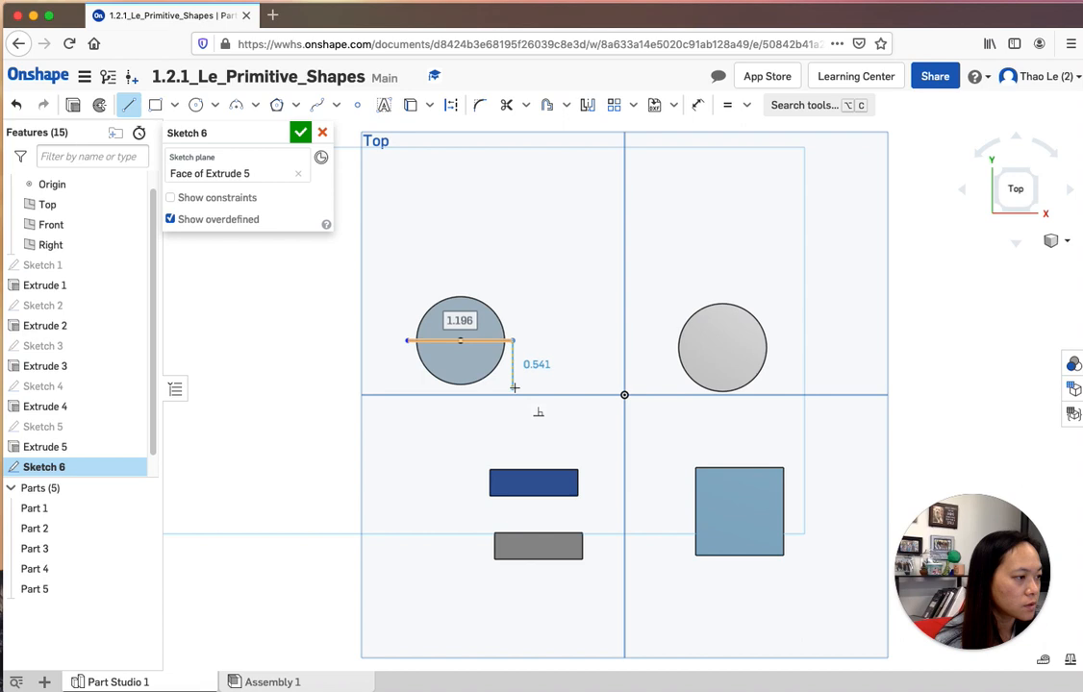
Draw a box outline below the center line, with sides about 0.541 in, 1.17 in and 0.523 in long around the lower half circle.
click(463, 387)
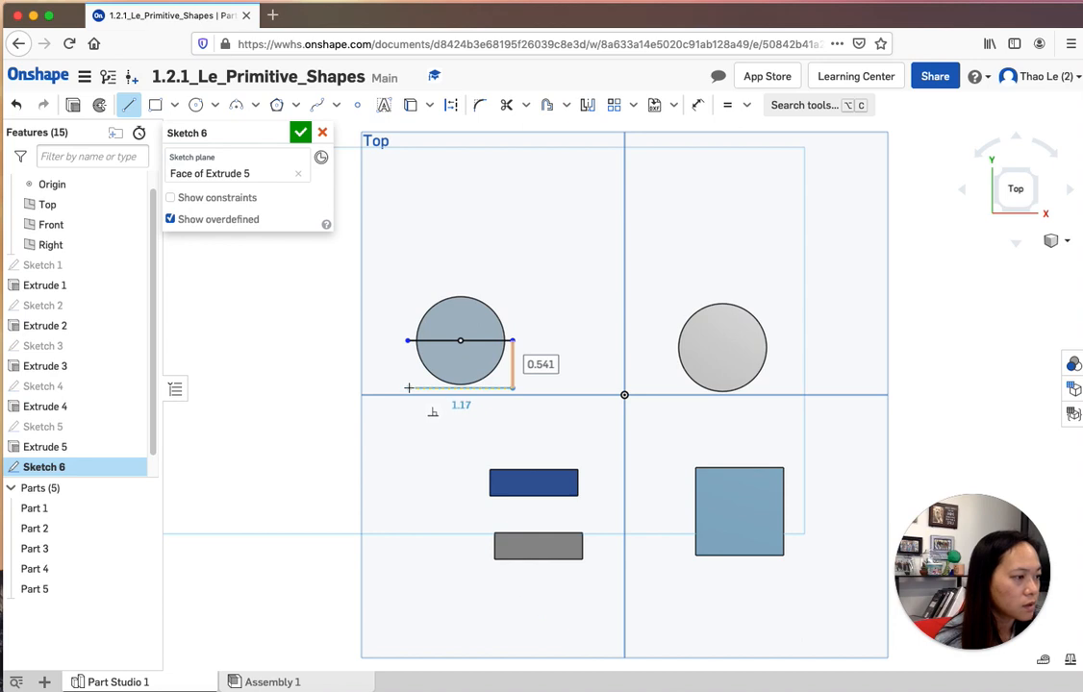
click(408, 351)
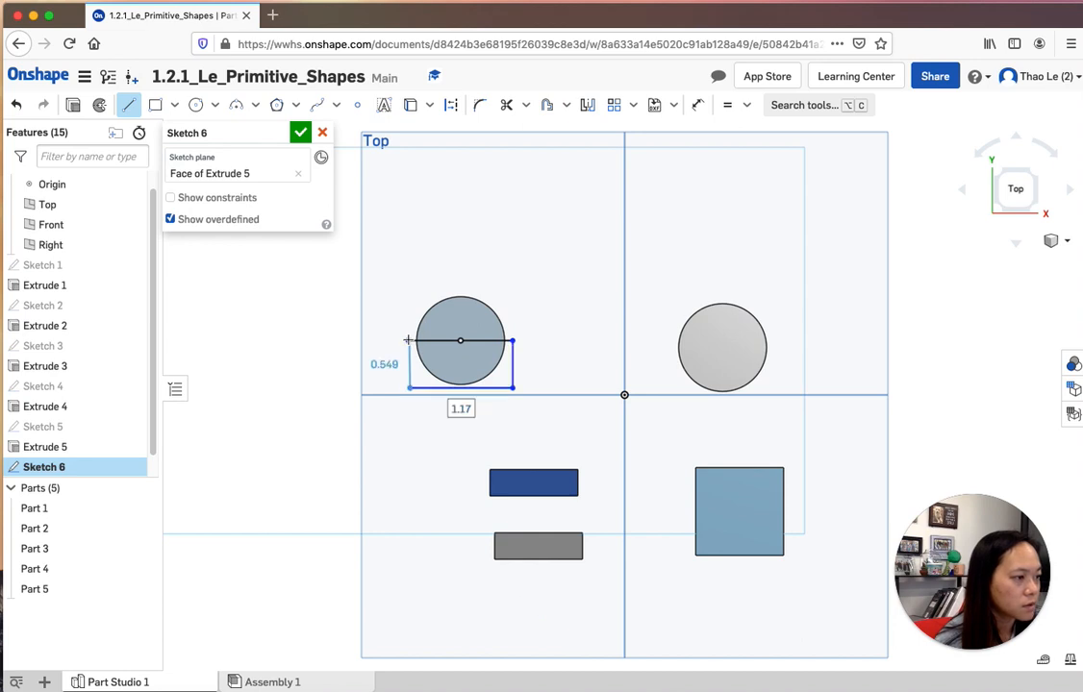
click(409, 341)
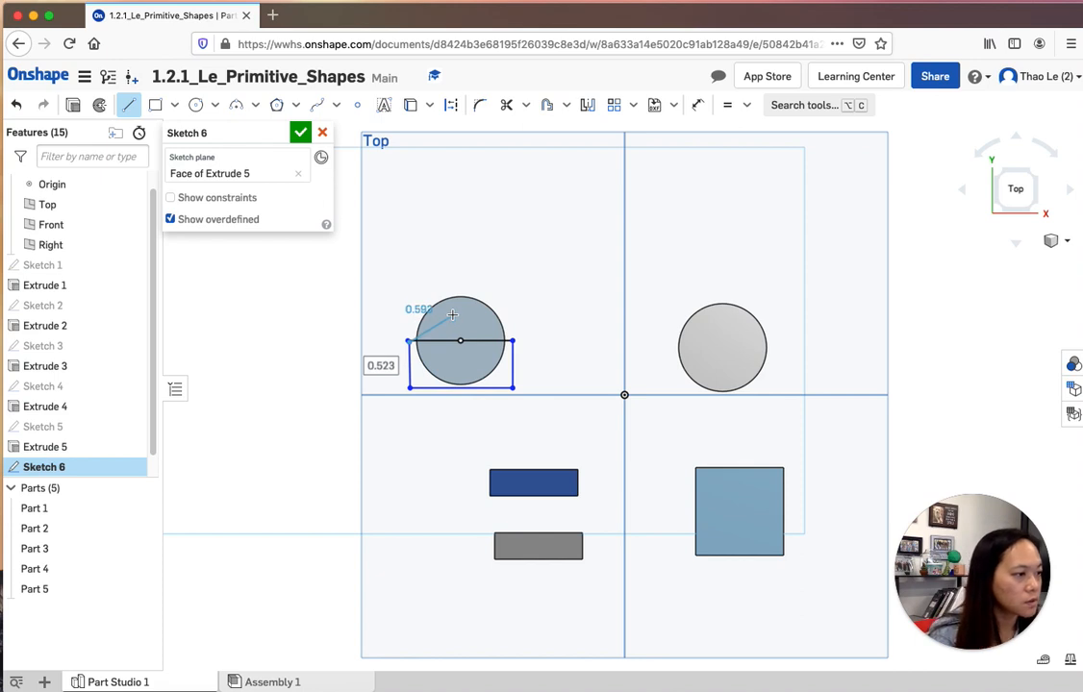
key(Escape)
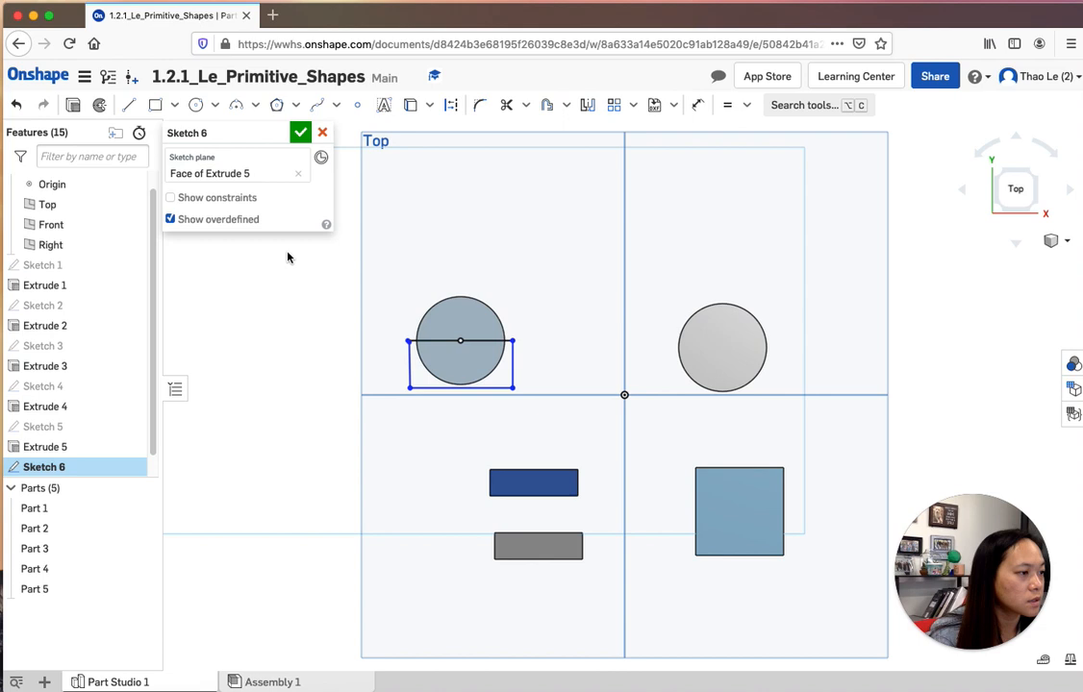
Undo the last side, redraw it about 0.541 in long to close the profile at the center line's endpoint, and accept the sketch.
click(16, 107)
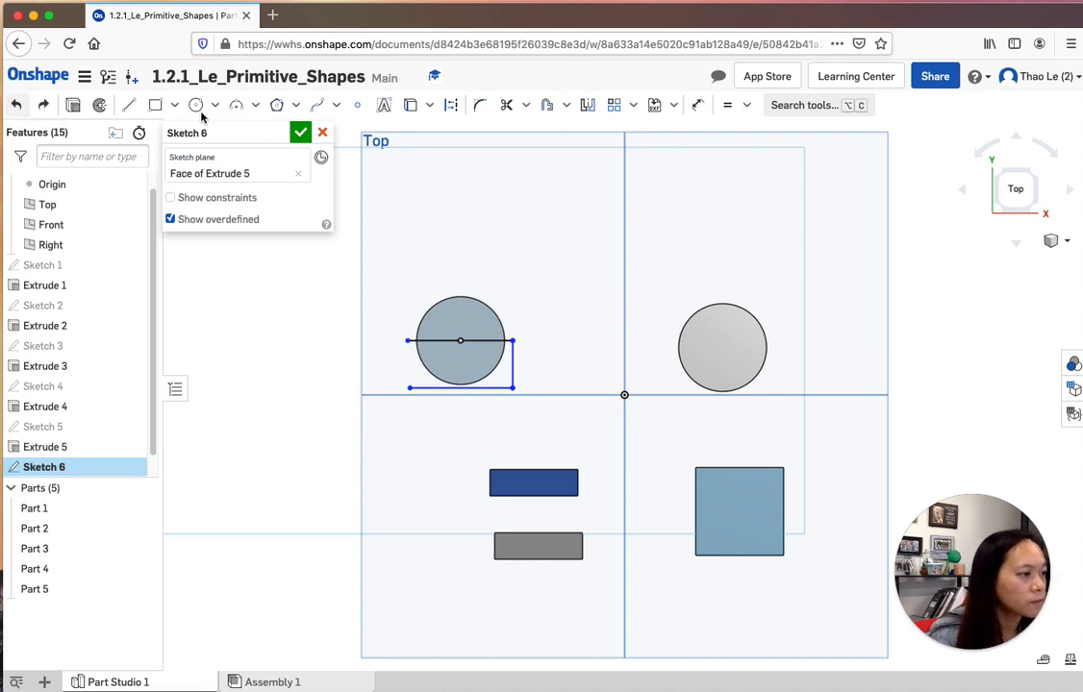
click(128, 104)
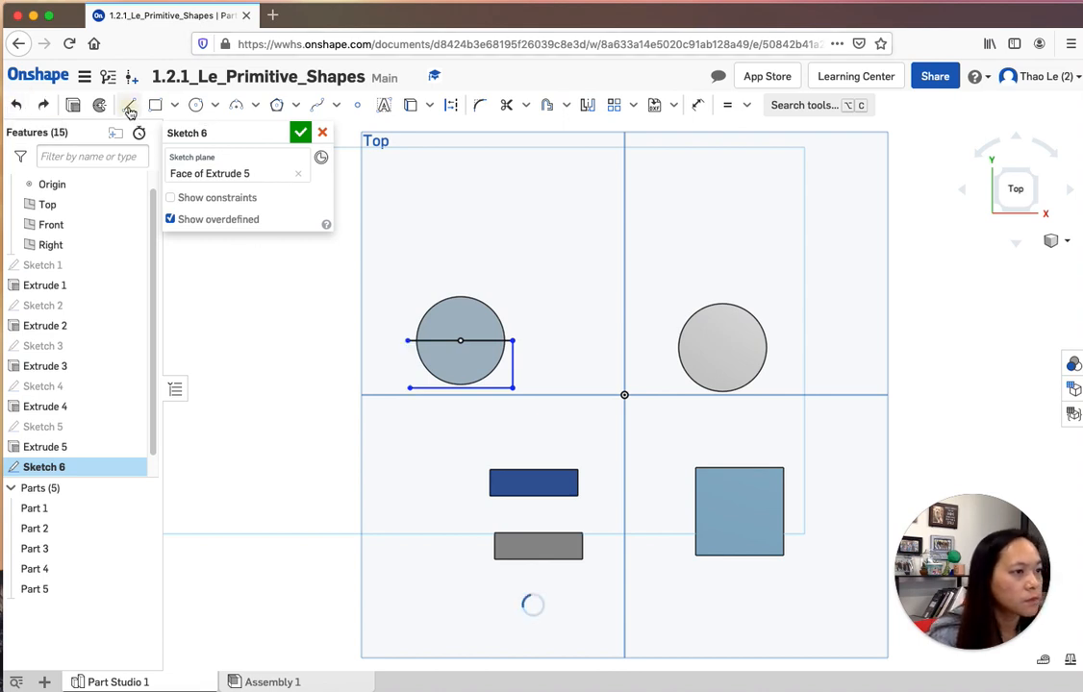
click(410, 387)
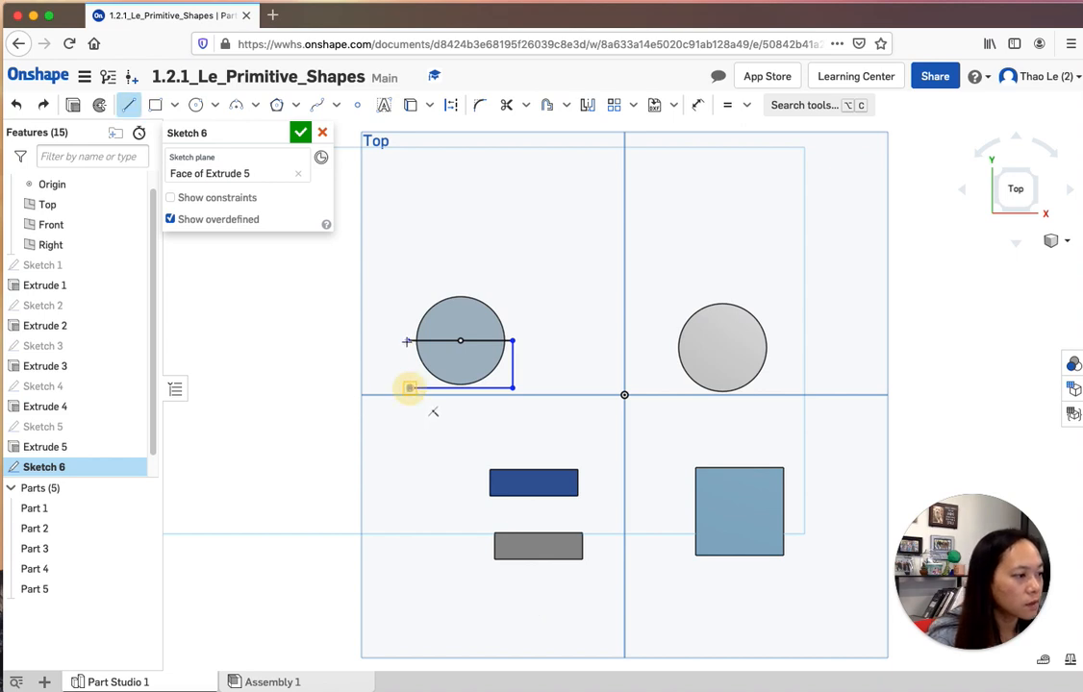
click(408, 340)
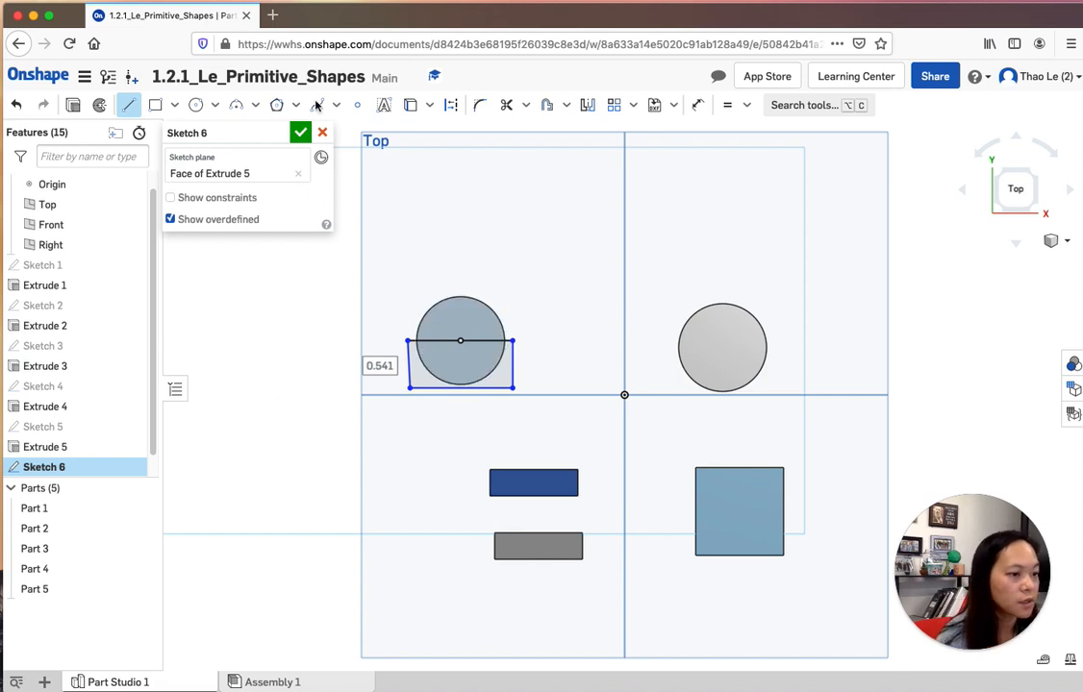
click(300, 134)
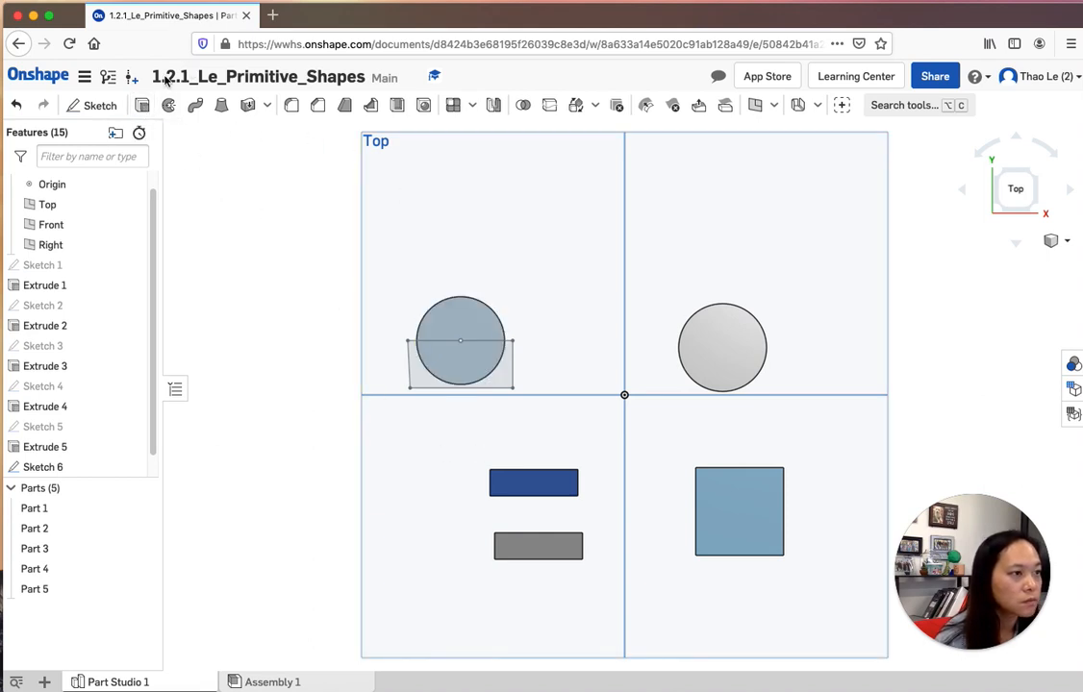
Extrude both regions of the box profile as a 1 in removal directed into the short cylinder, cutting away its lower half.
click(172, 105)
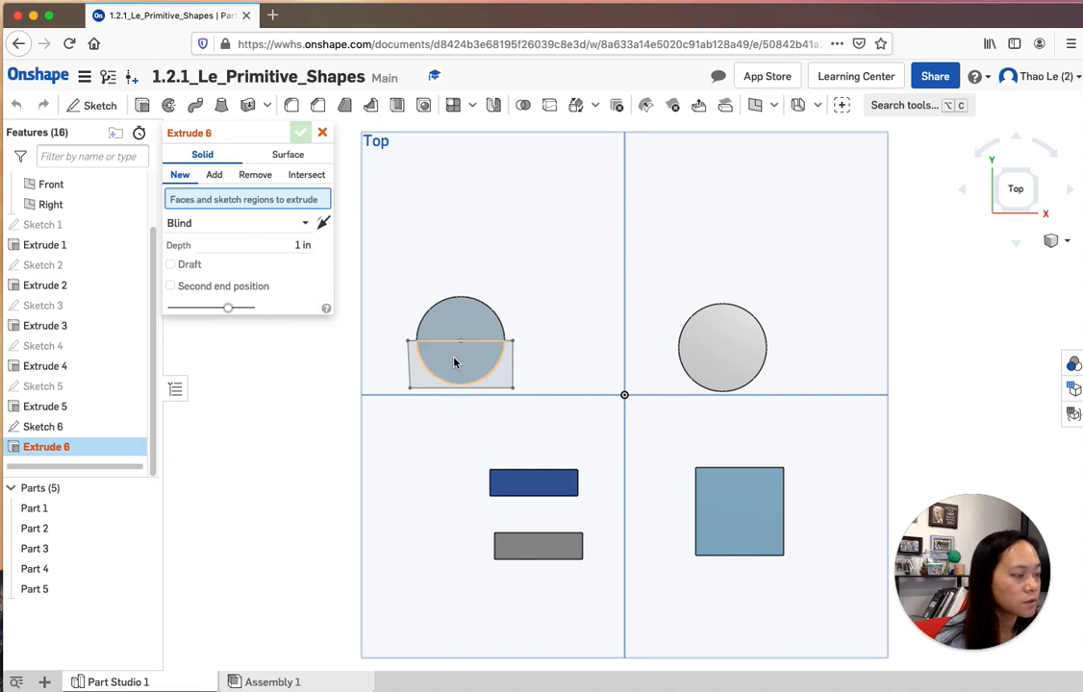
click(423, 368)
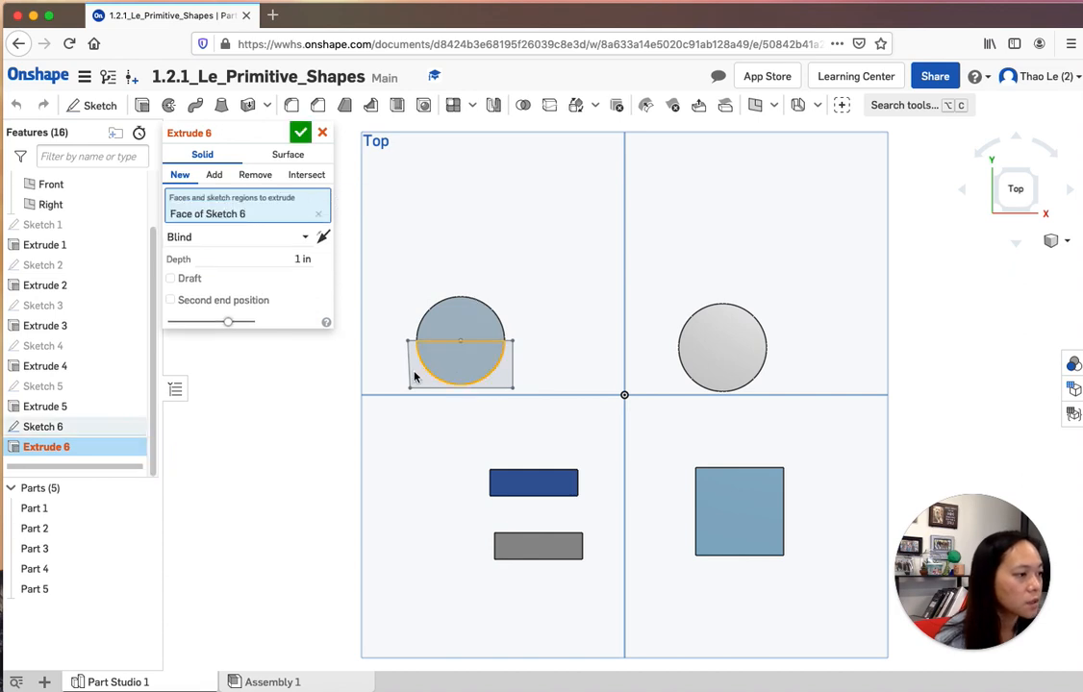
click(468, 361)
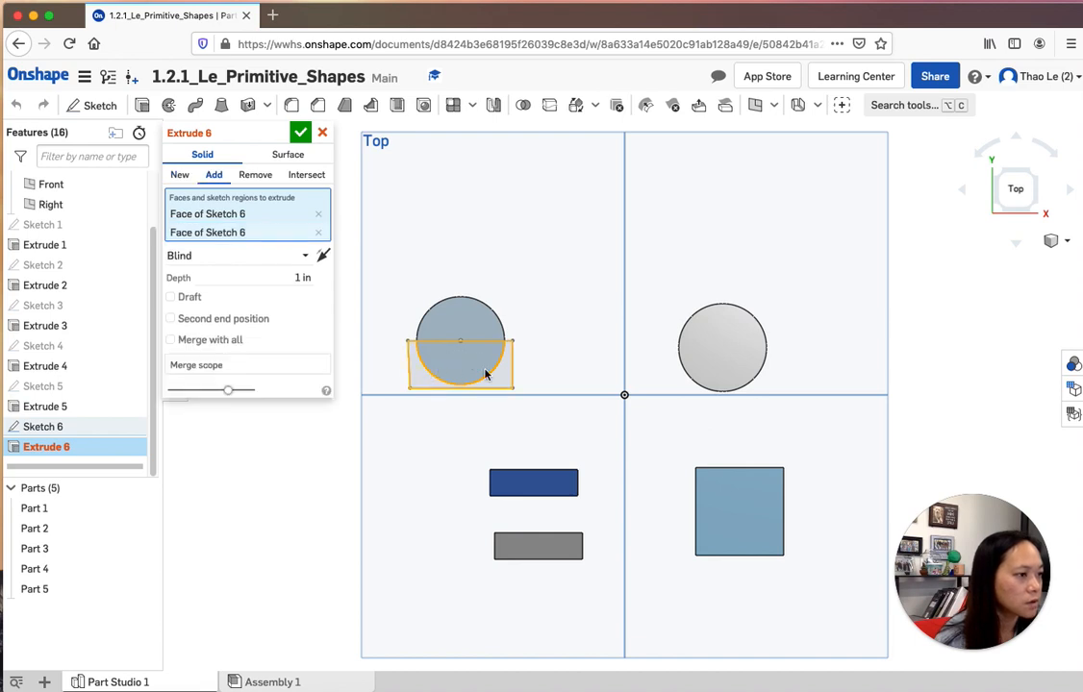
click(317, 232)
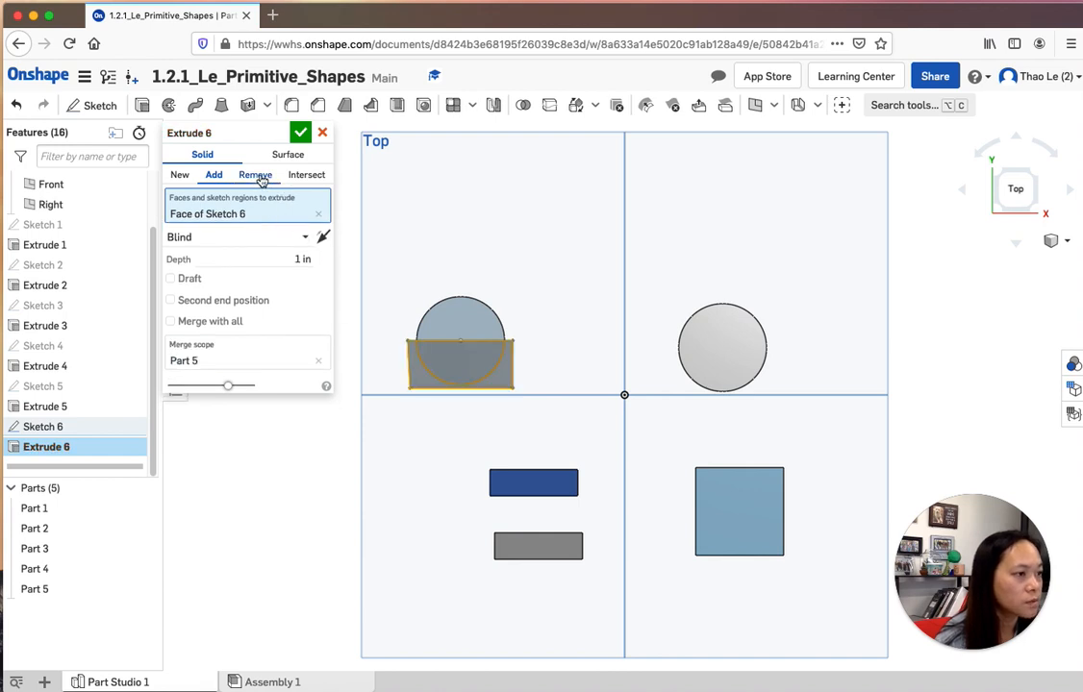
click(257, 179)
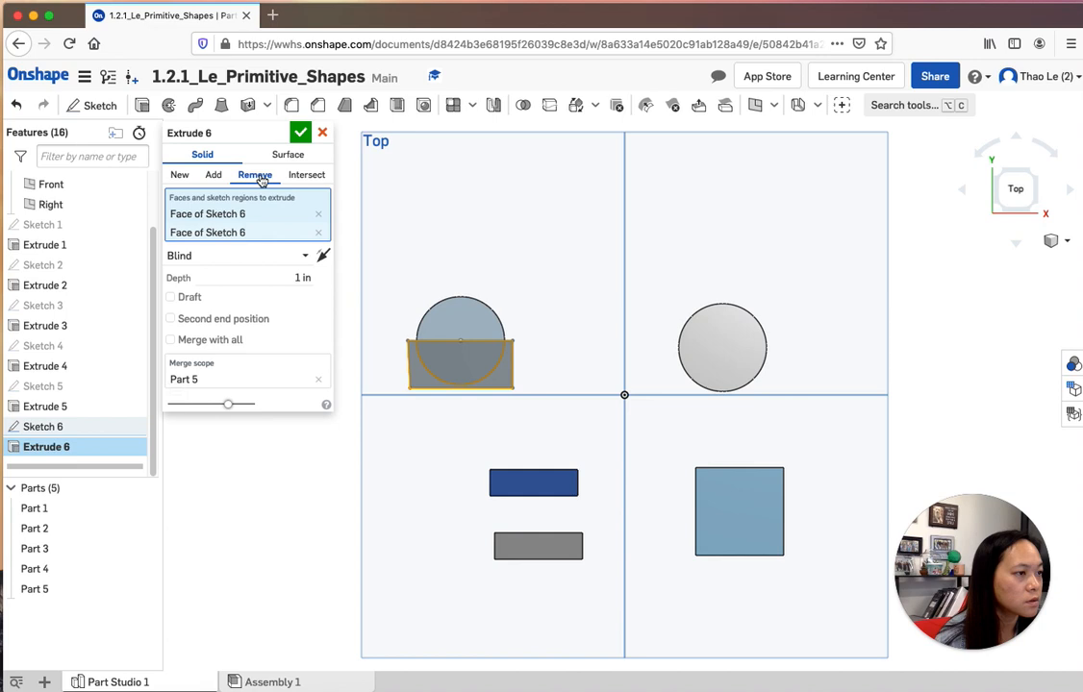
click(324, 257)
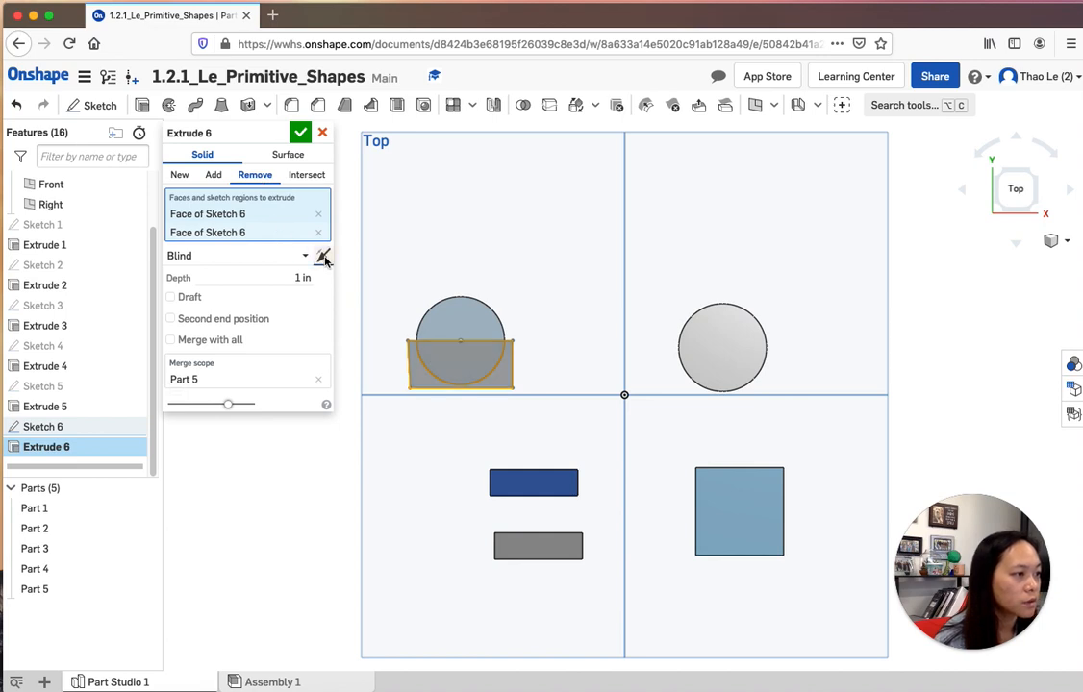
click(322, 260)
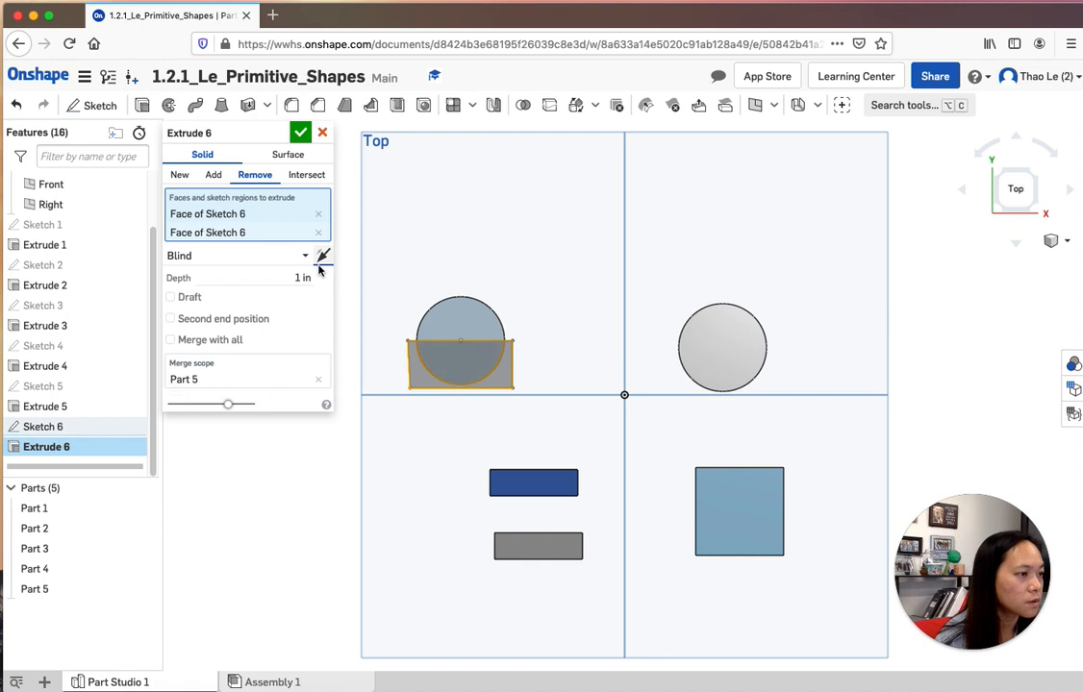
click(322, 258)
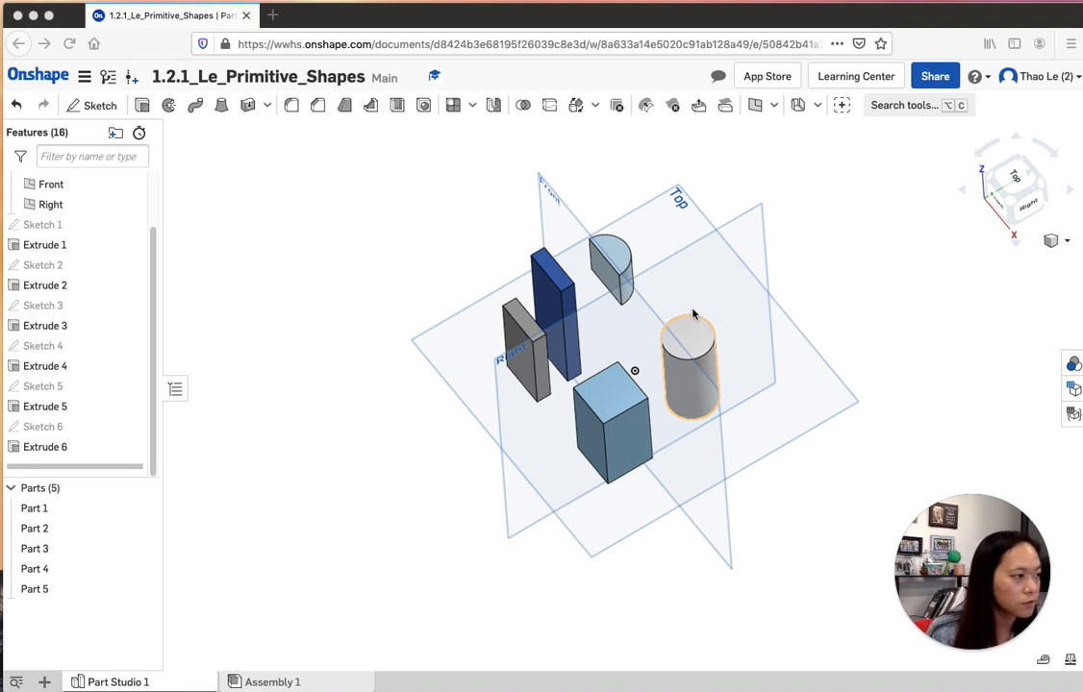
Create a new sketch on the Top plane, viewed from above.
click(585, 386)
middle_drag(699, 271, 616, 317)
mouse_move(616, 317)
right_down()
mouse_move(623, 283)
mouse_move(583, 343)
mouse_move(613, 289)
mouse_move(631, 280)
mouse_move(607, 300)
right_up()
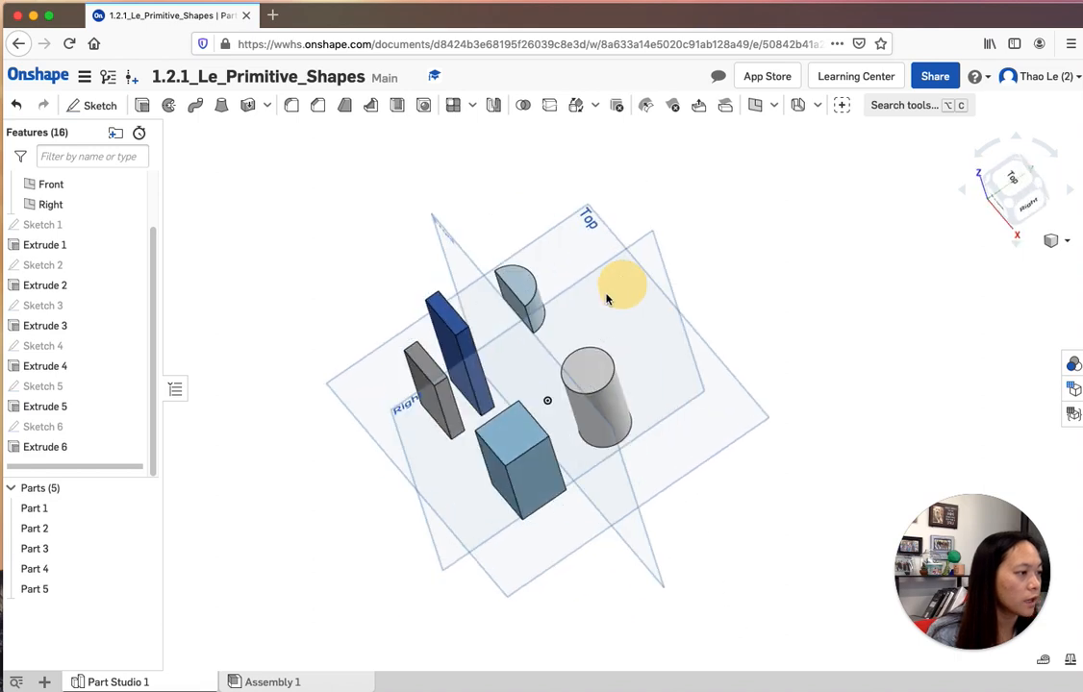
click(1058, 245)
click(1033, 262)
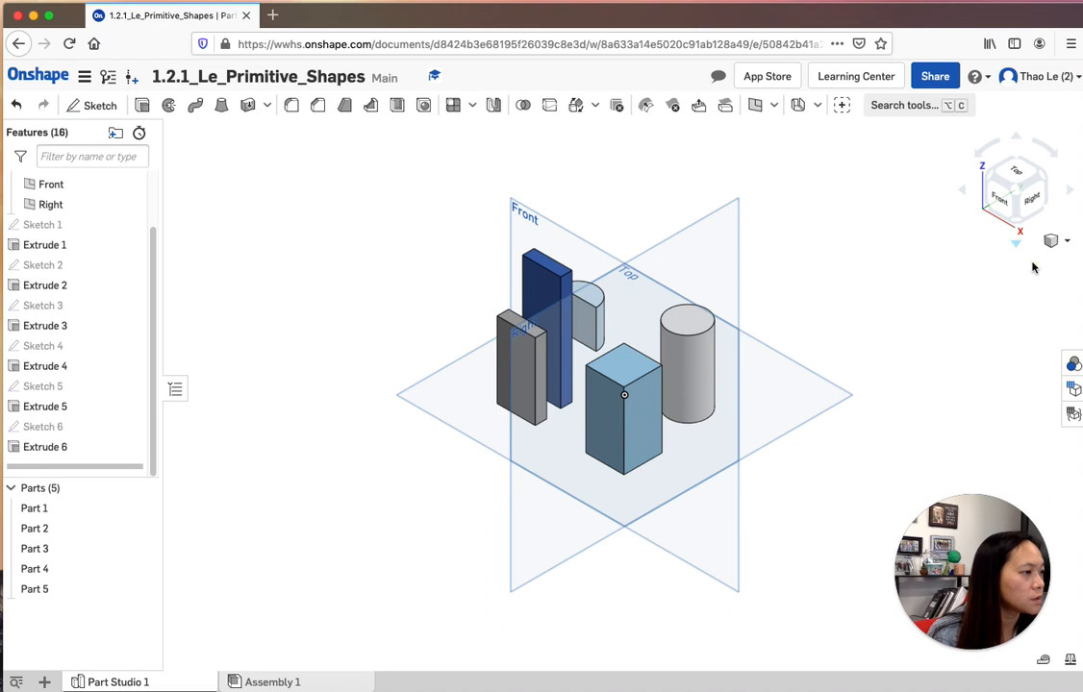
click(1018, 173)
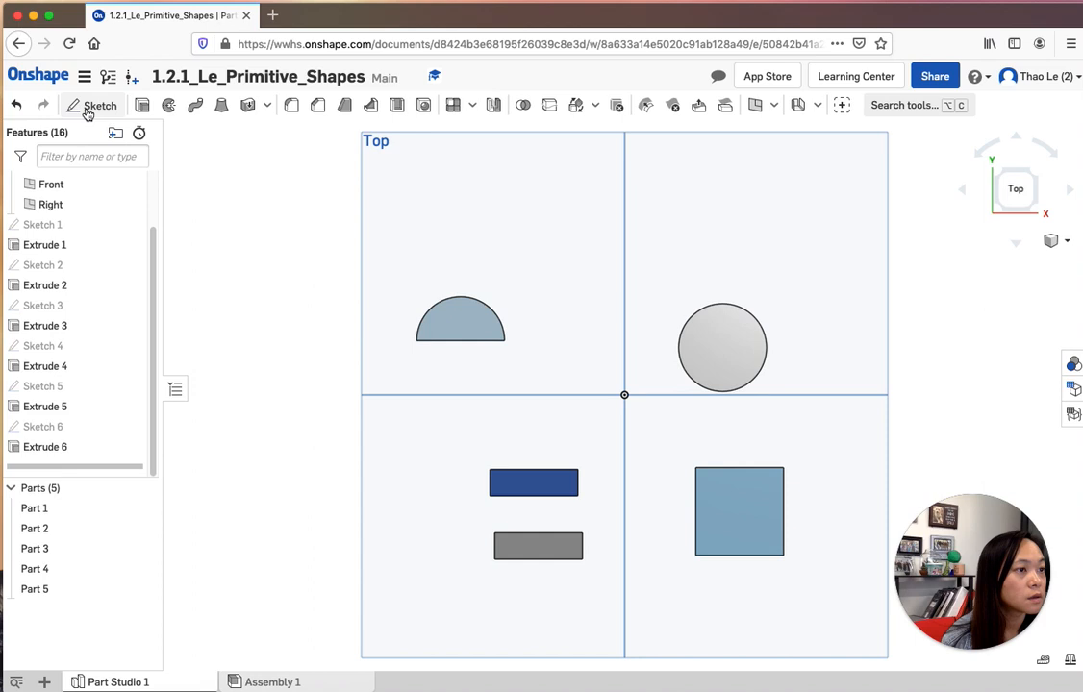
click(89, 108)
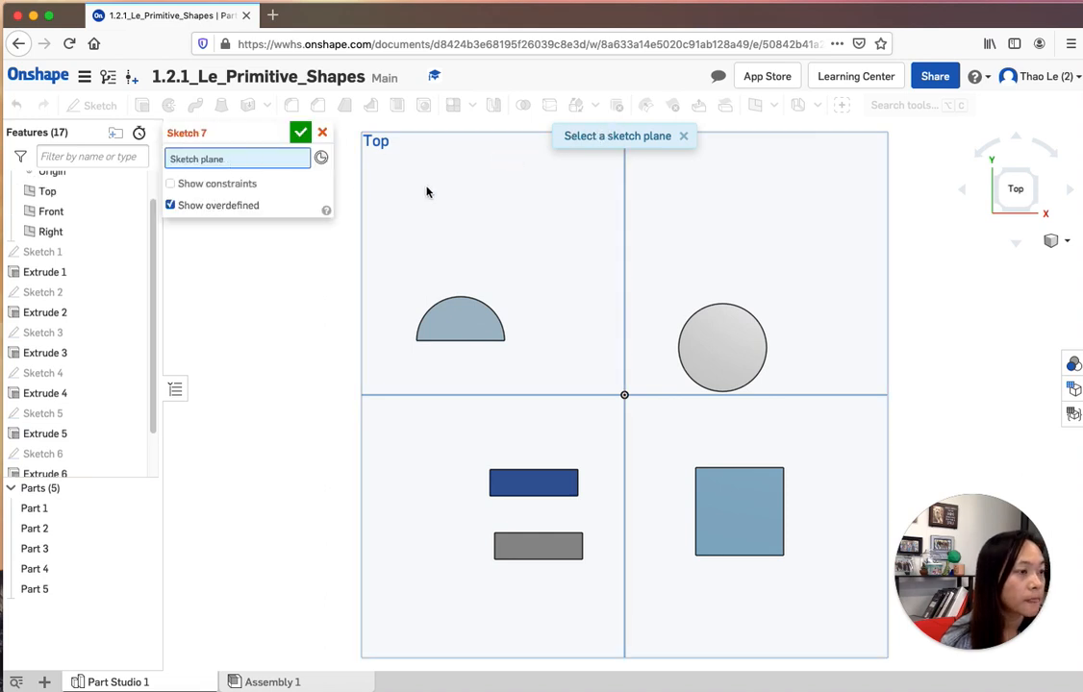
click(440, 214)
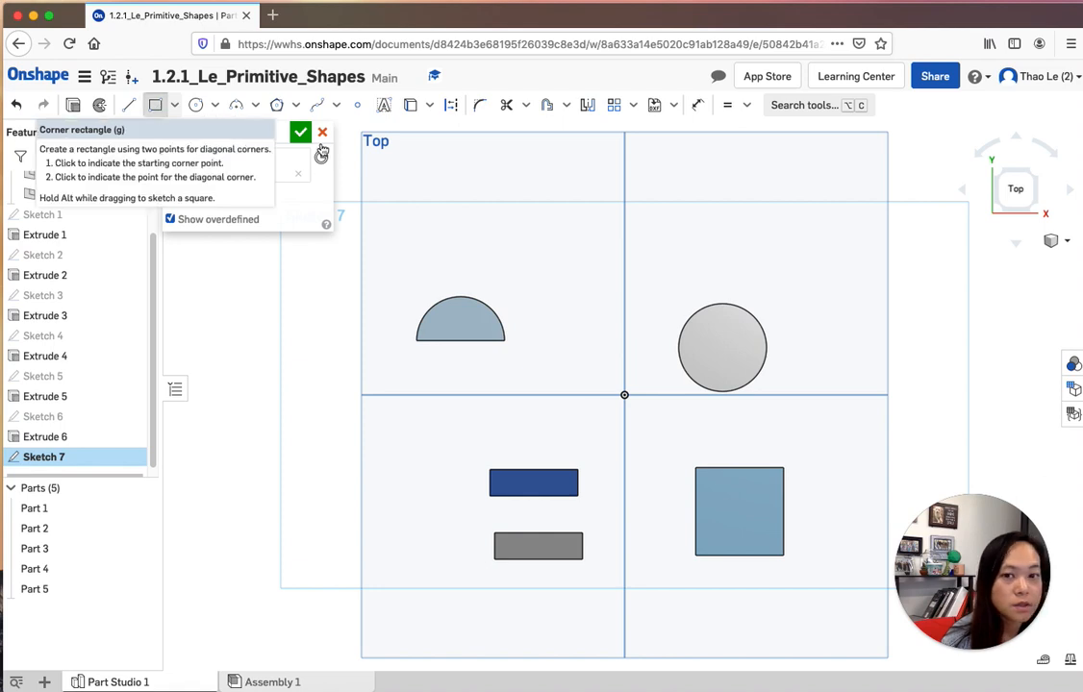
click(175, 108)
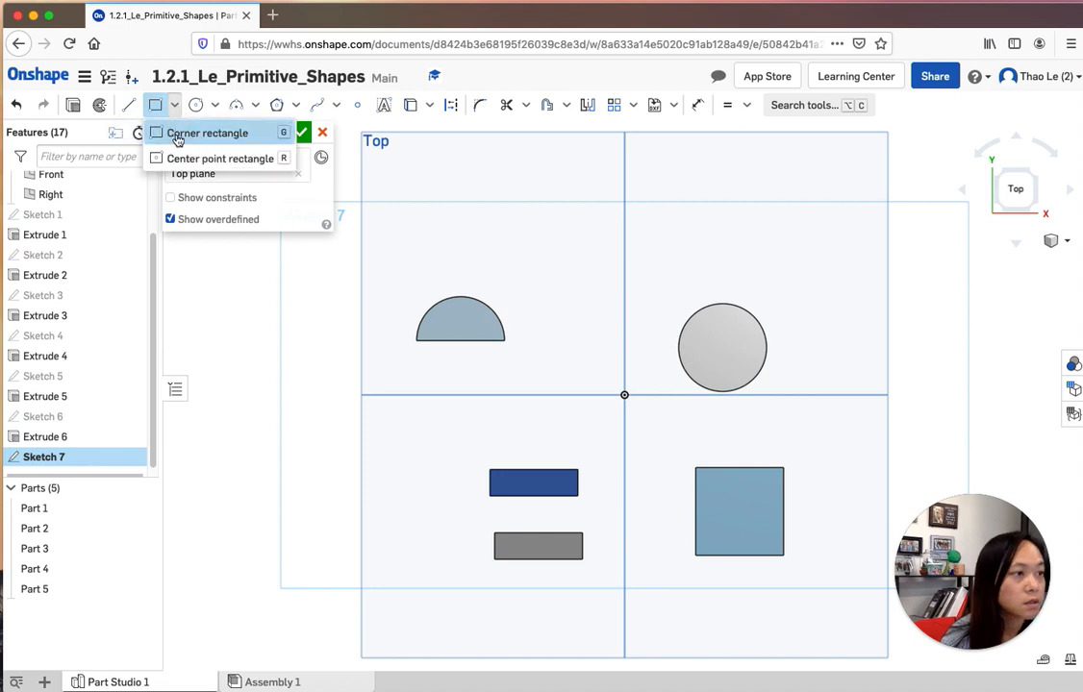
click(465, 223)
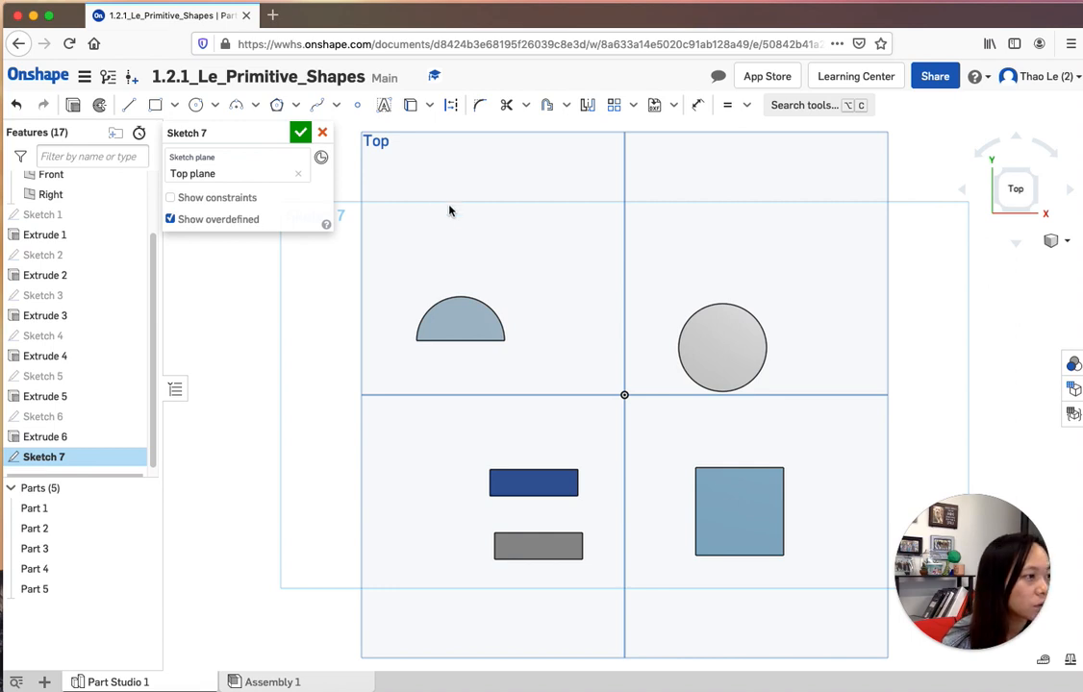
click(506, 243)
drag(596, 236, 513, 240)
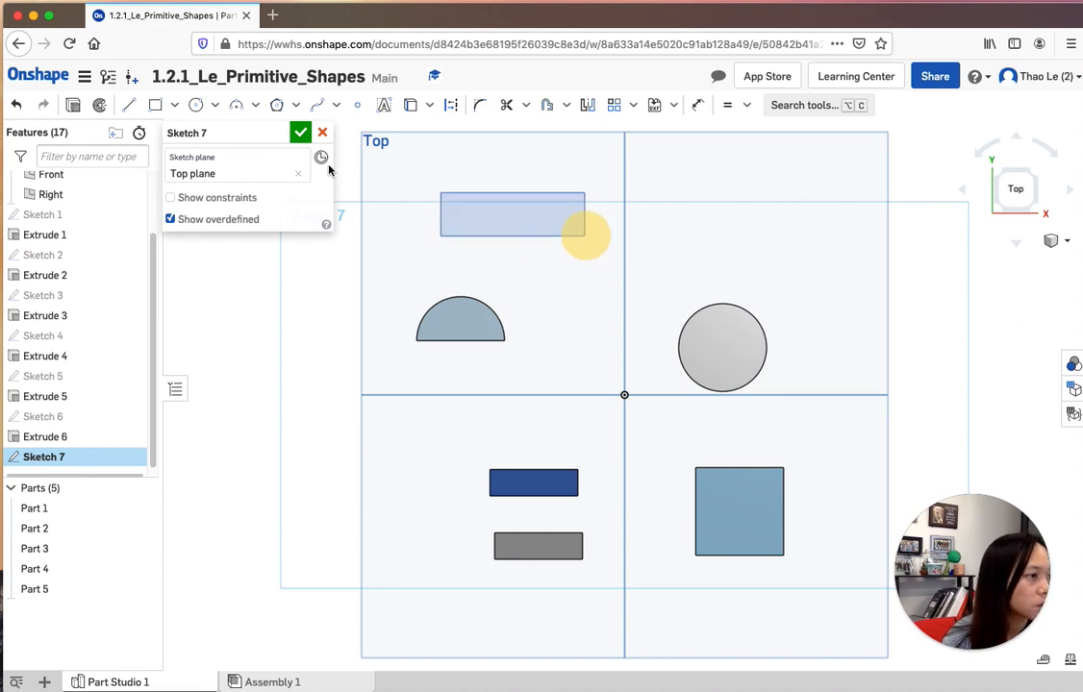
Sketch a corner rectangle about 1.551 in wide and 0.673 in high above the half cylinder.
click(174, 104)
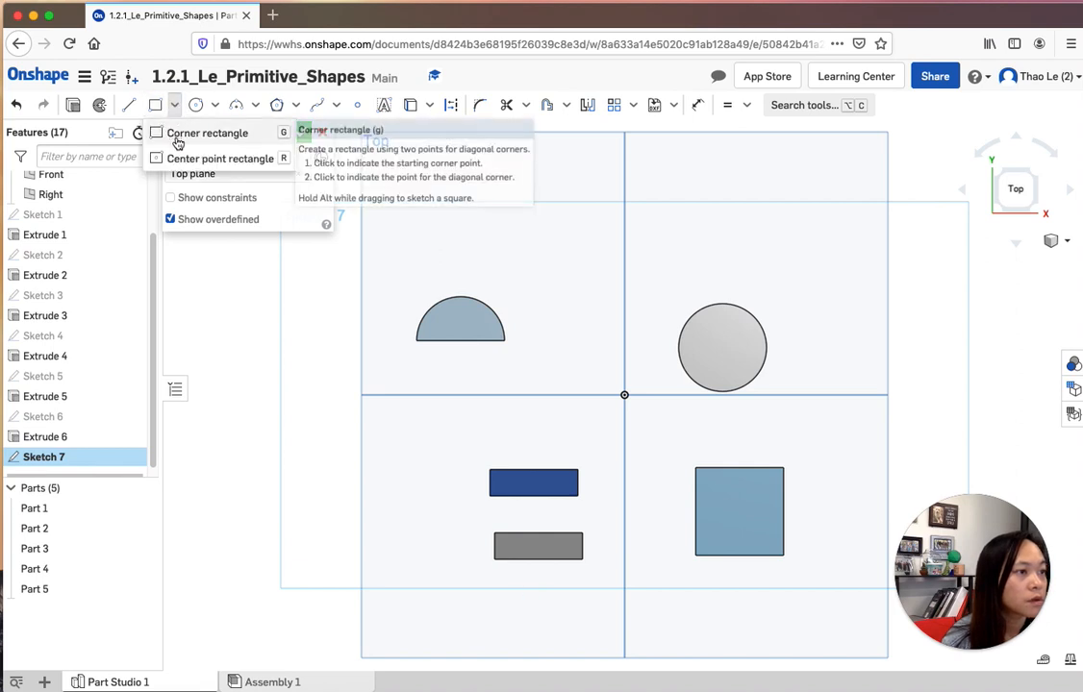
click(176, 133)
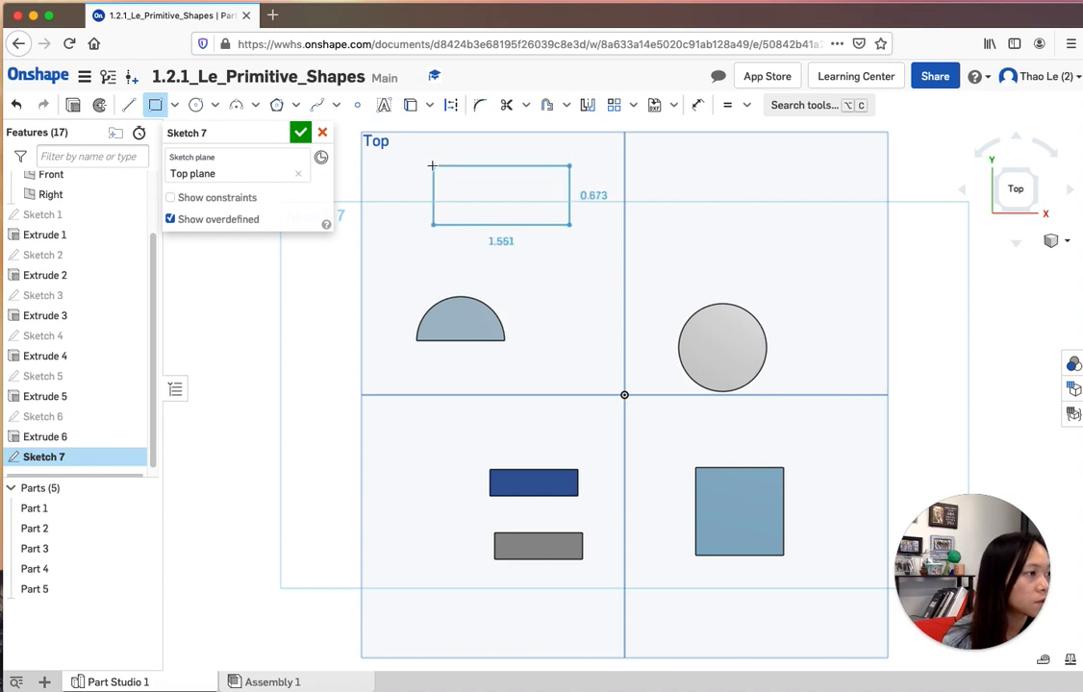
click(432, 165)
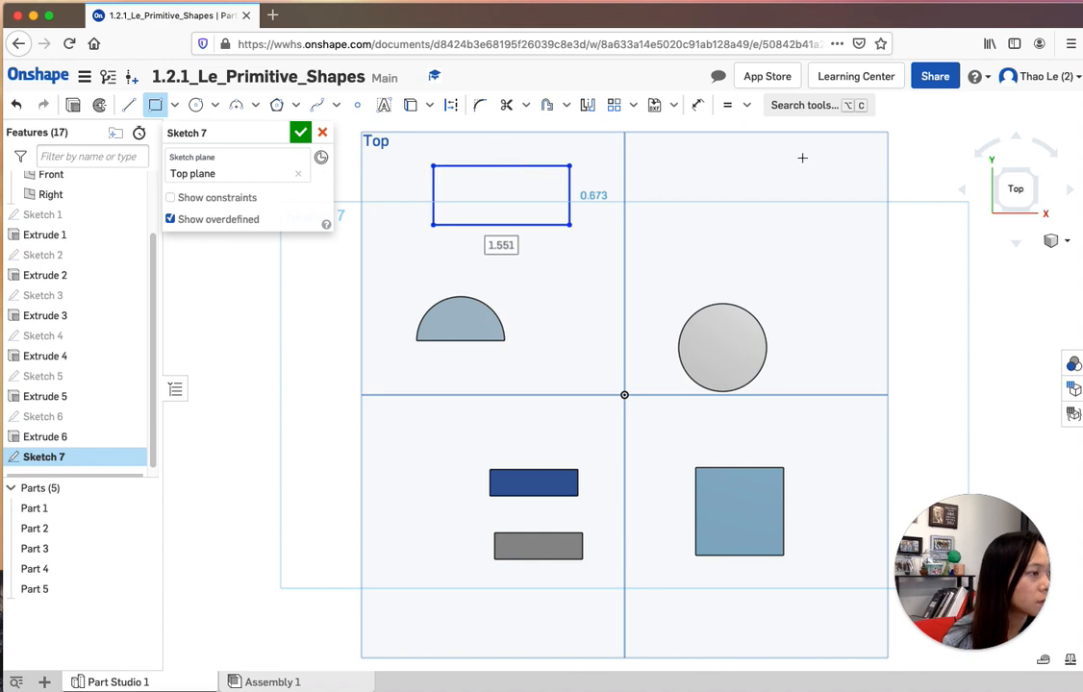
Dimension the rectangle with a height of 1 in and a width of 2 in.
click(700, 105)
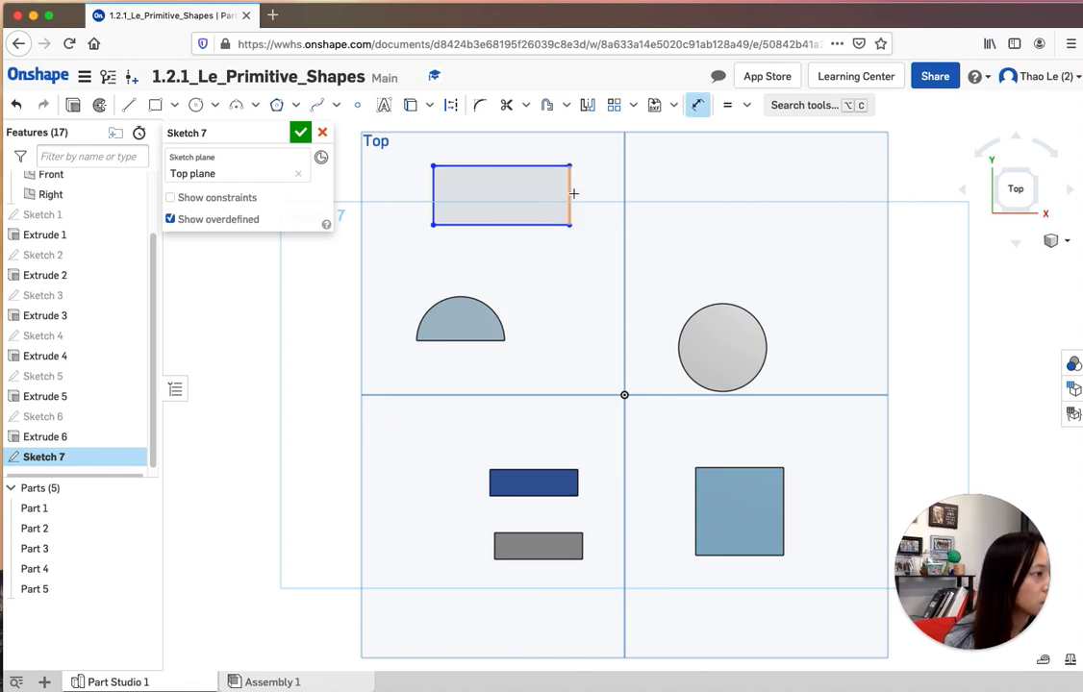
click(570, 192)
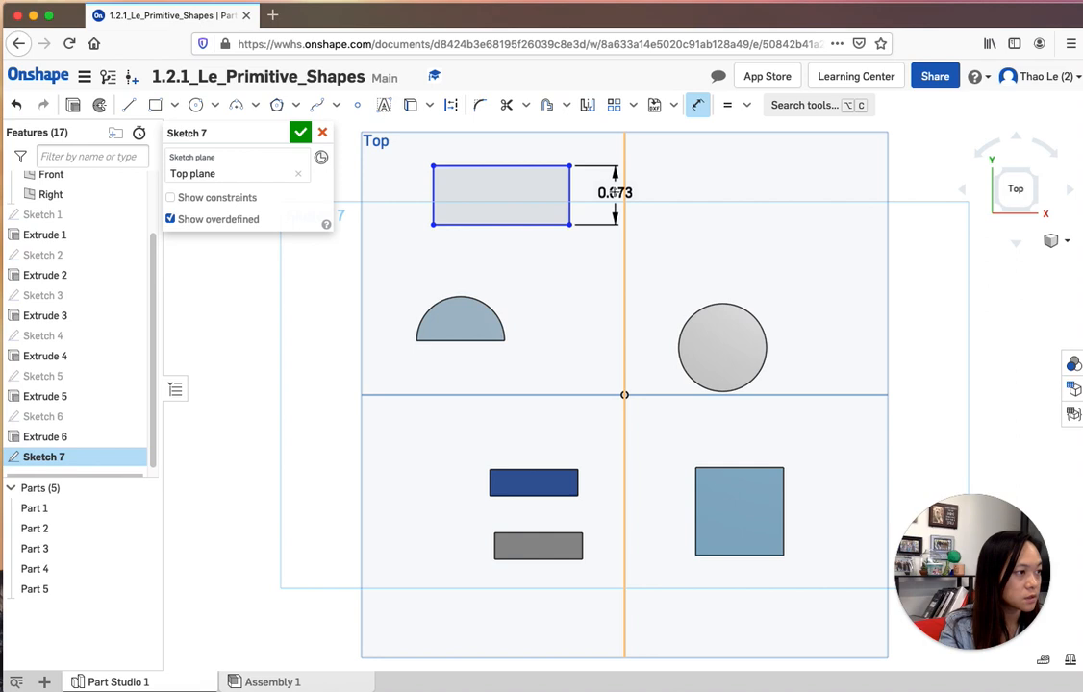
click(615, 192)
text(1)
key(Return)
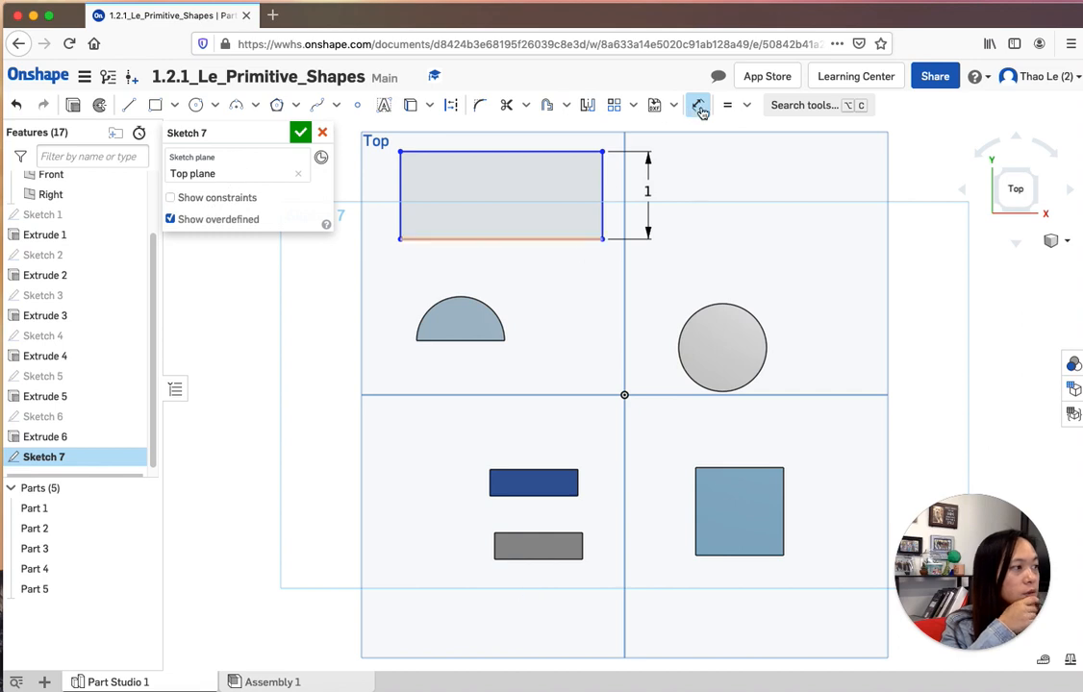
click(488, 241)
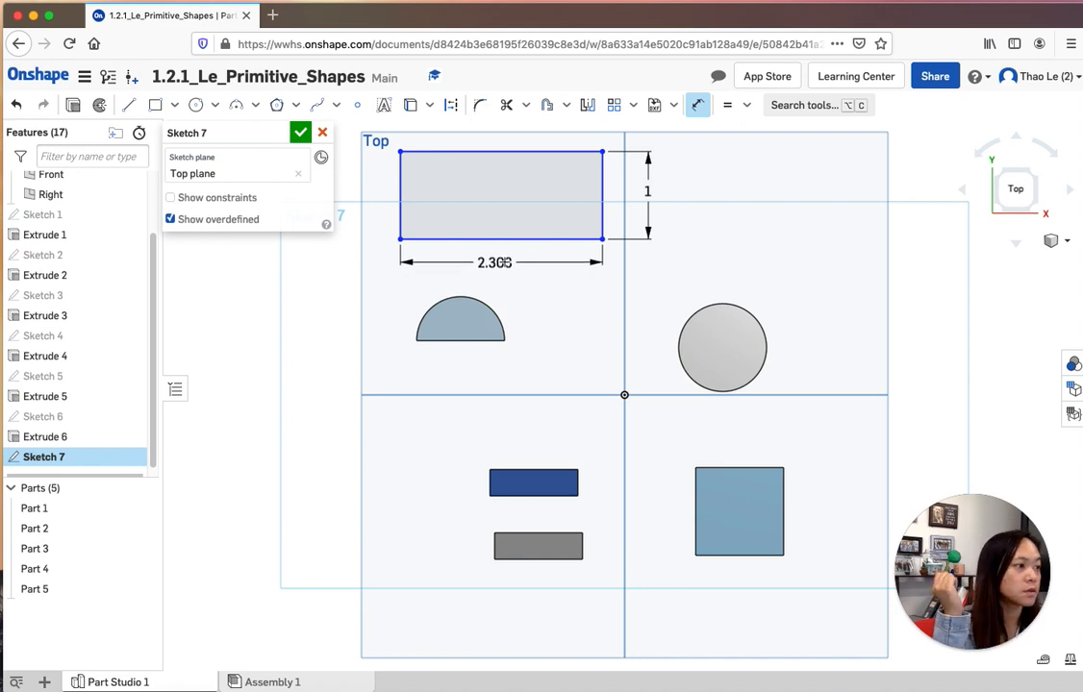
double_click(508, 269)
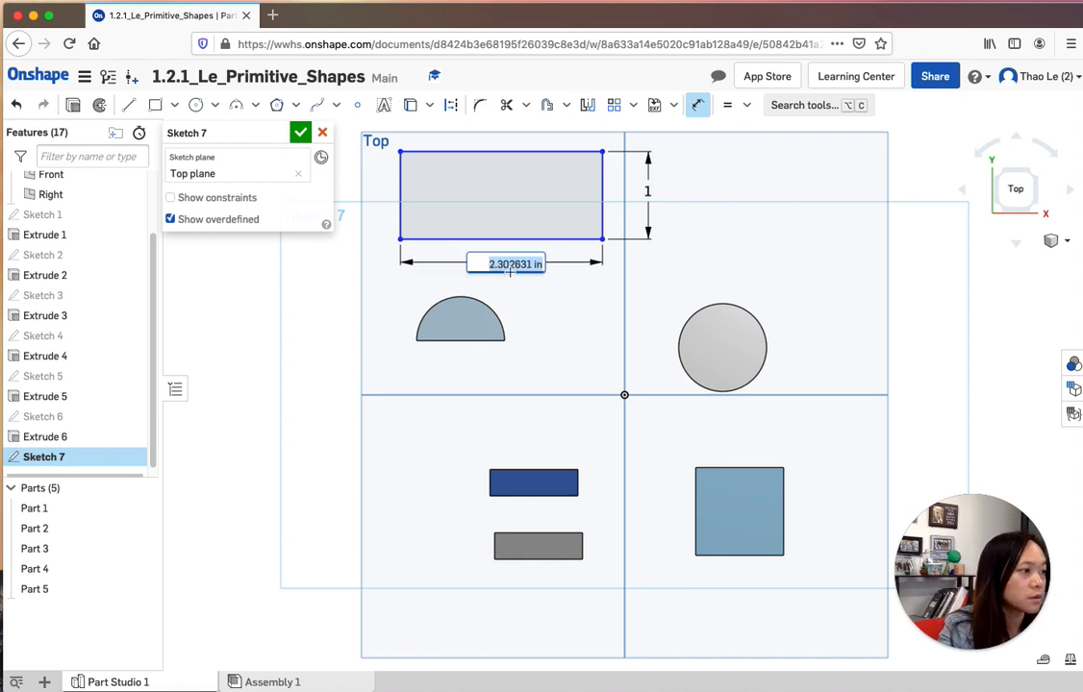
text(2)
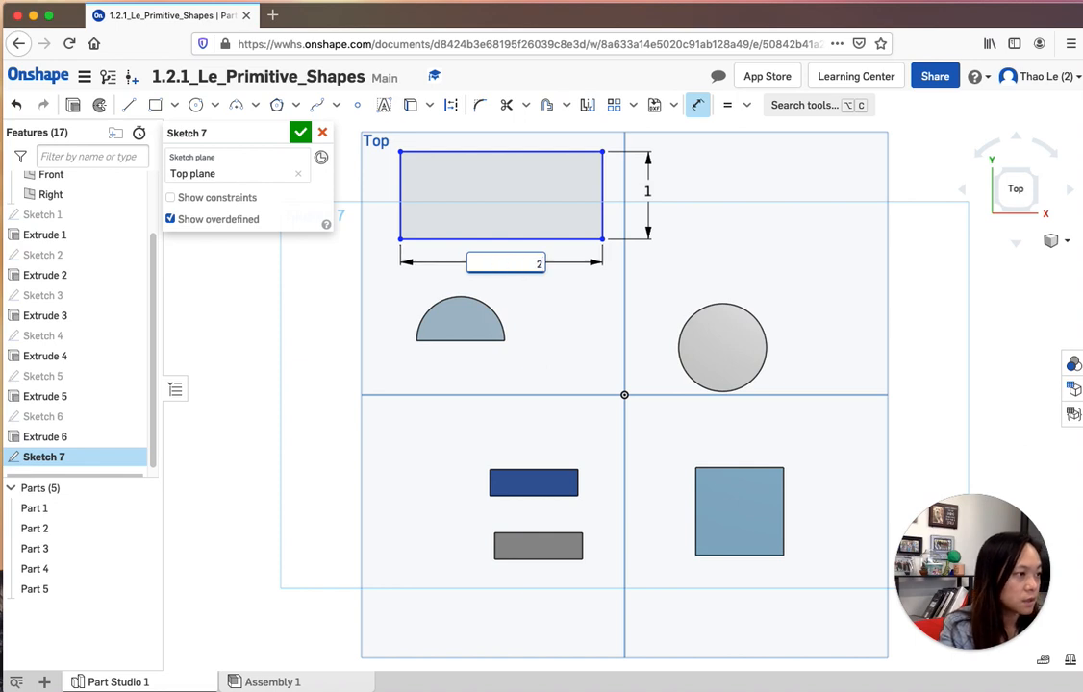
key(Escape)
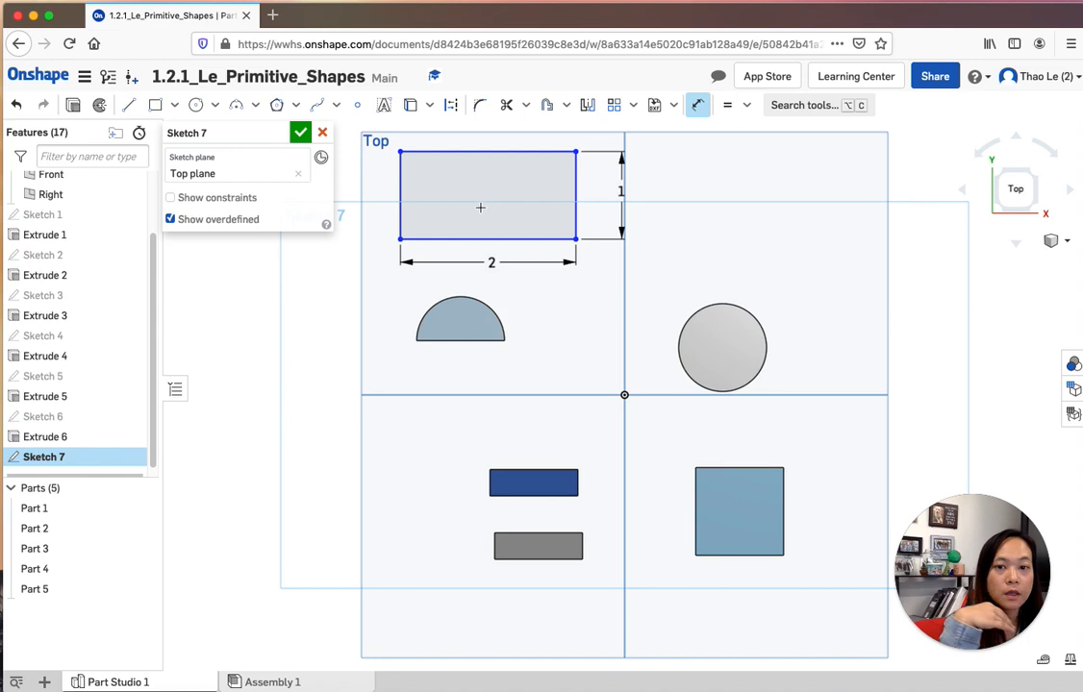
Extrude the rectangle 1 in as a new solid part and accept the extrusion.
click(75, 106)
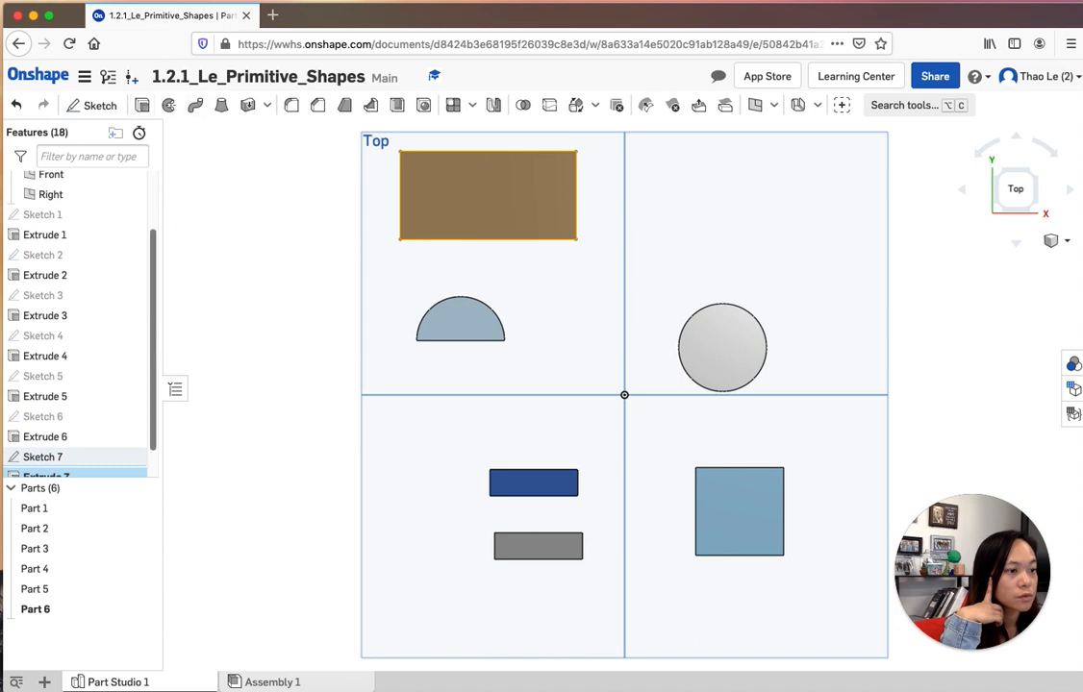
double_click(46, 474)
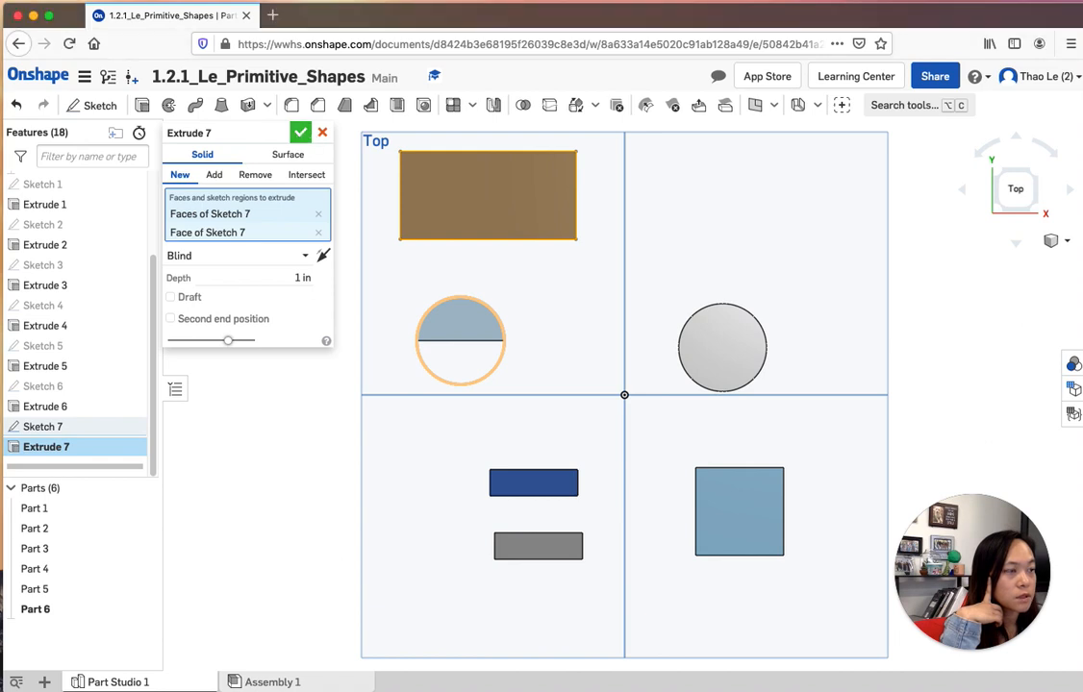
click(300, 131)
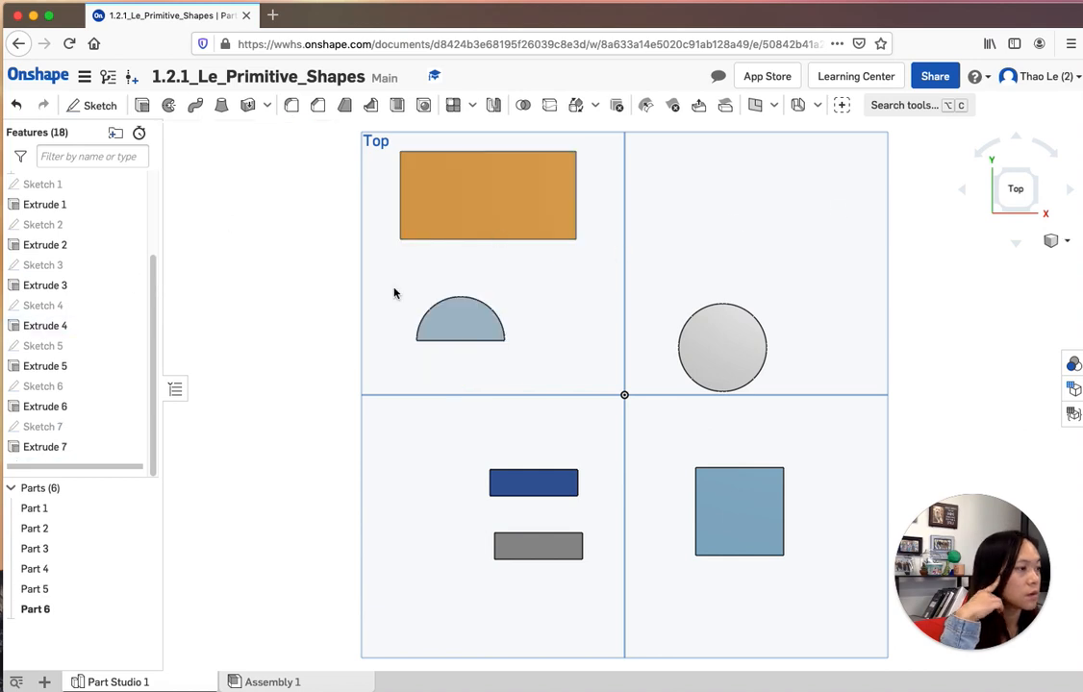
Examine the arrangement and proportions of all the solids in isometric and top views.
click(1066, 241)
click(986, 263)
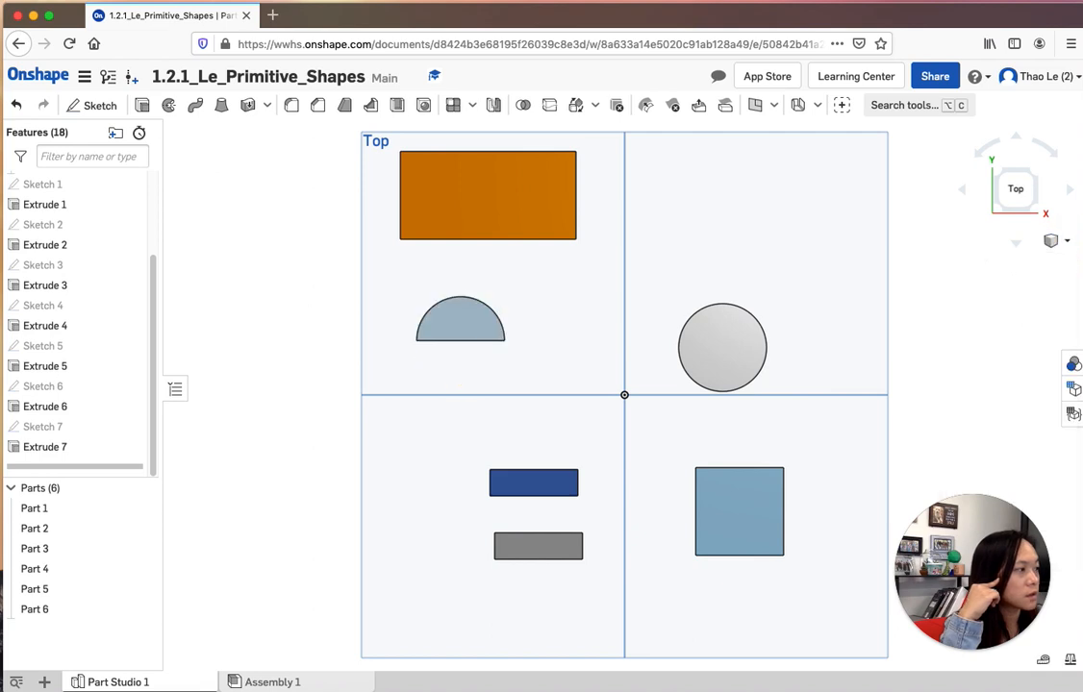
click(1067, 242)
click(991, 262)
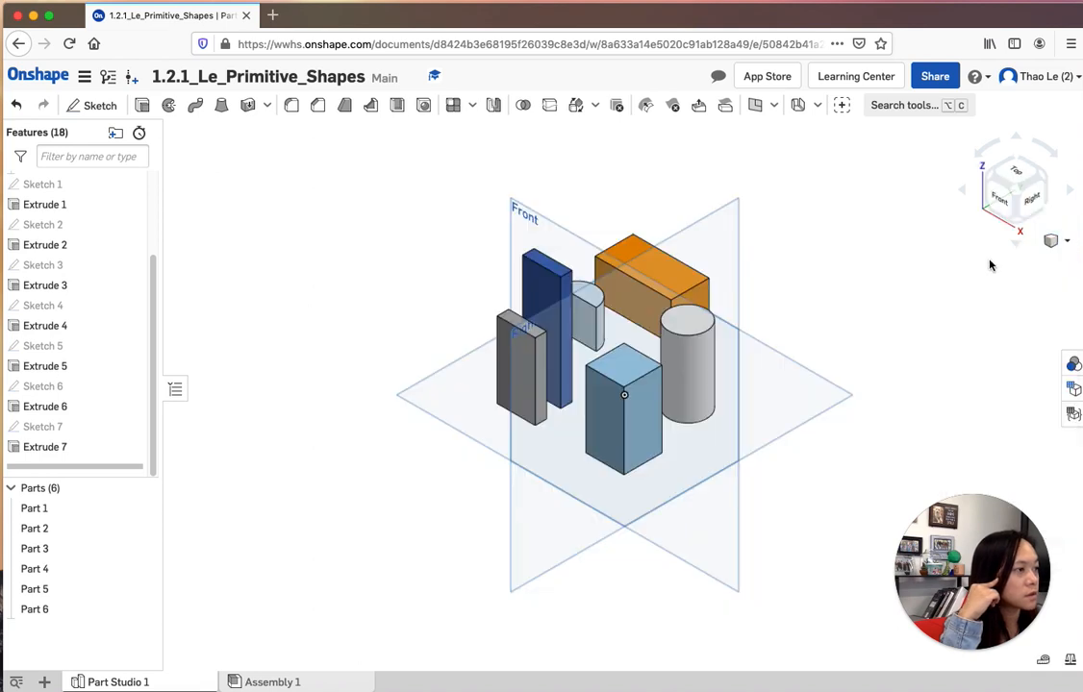
click(1064, 242)
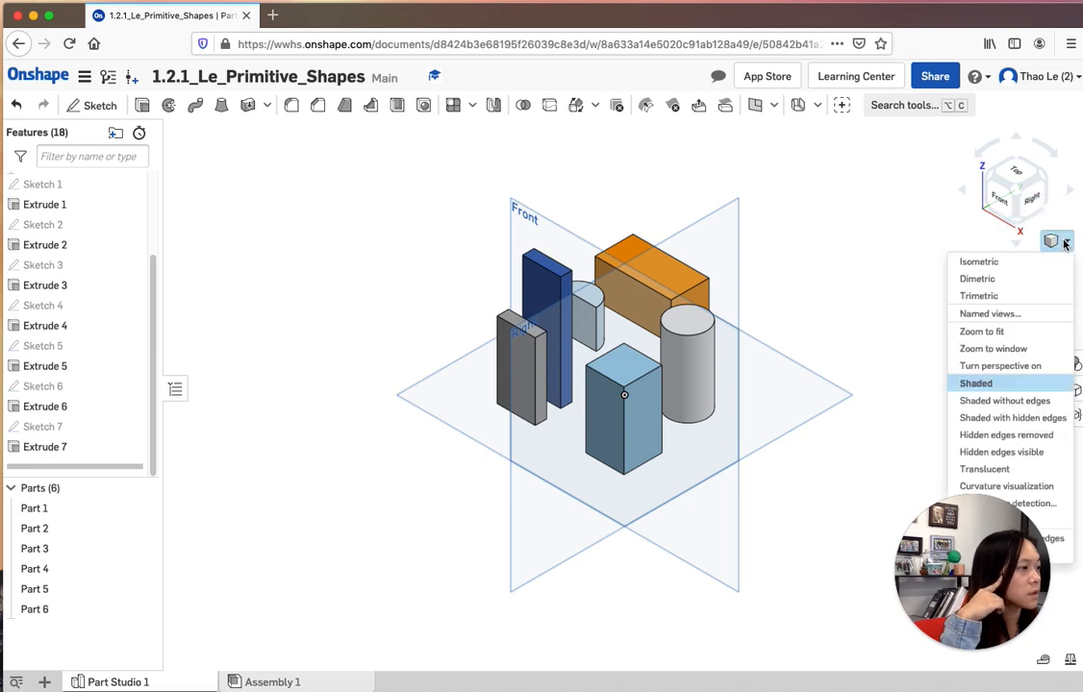
click(1021, 176)
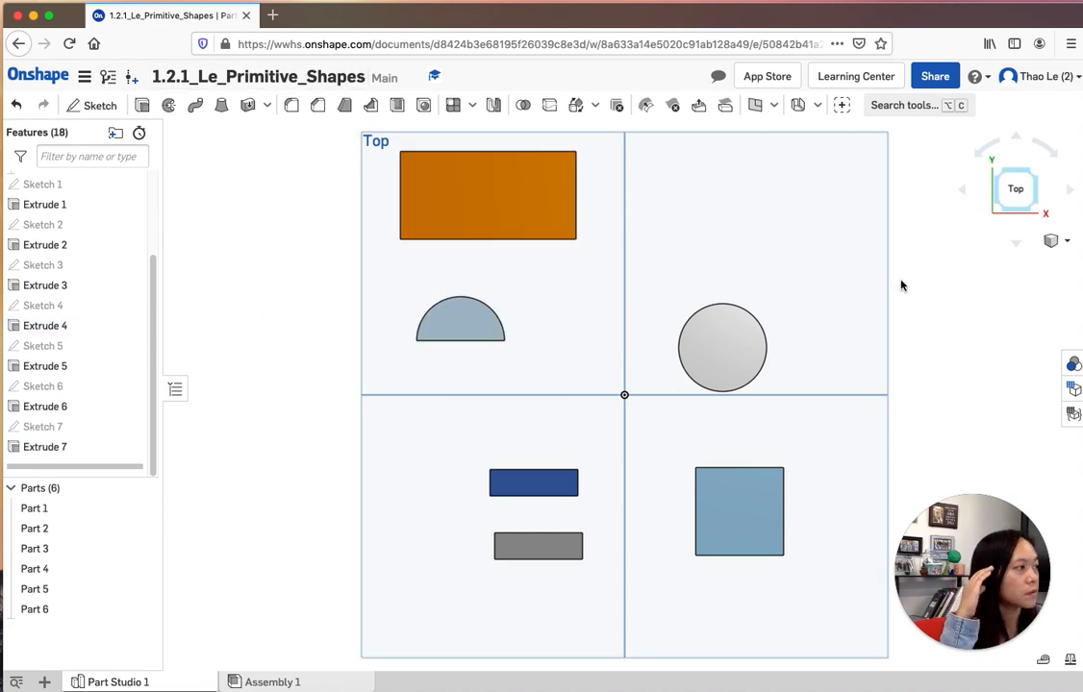
click(1055, 243)
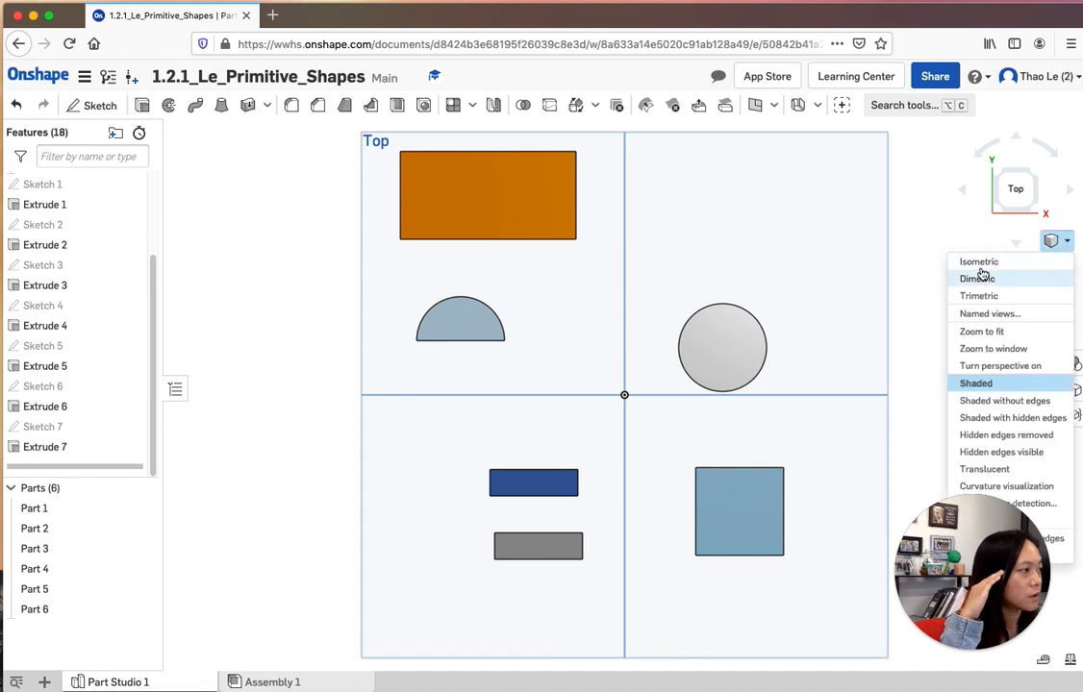
click(980, 265)
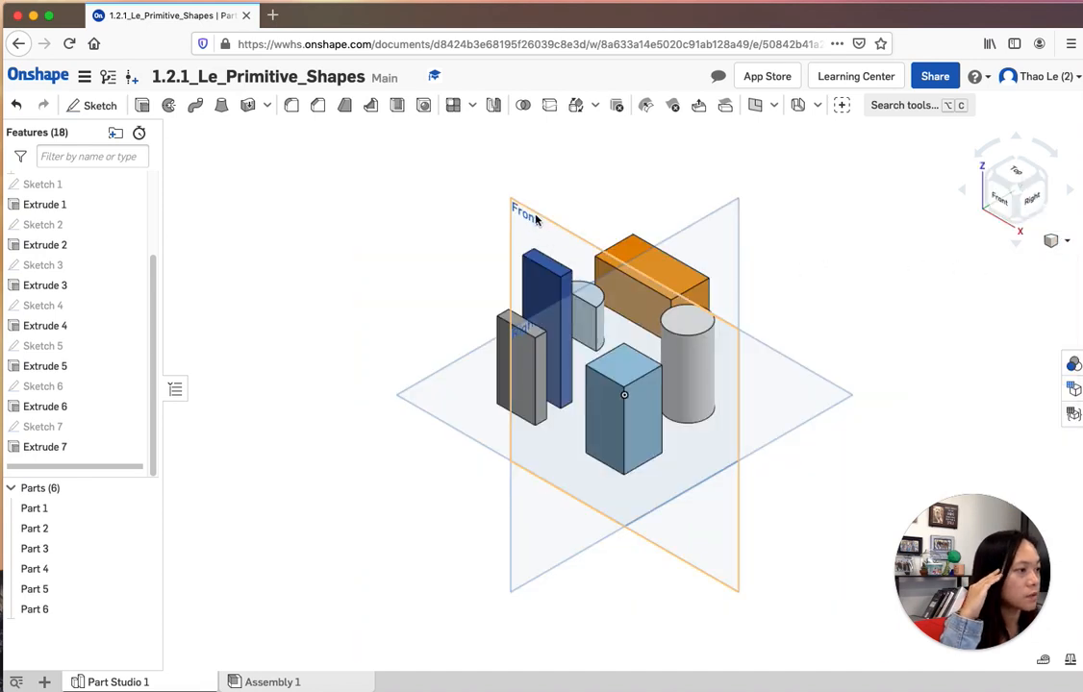
Start a new sketch on the back face of the 2 by 1 in rectangular block.
click(998, 207)
right_drag(500, 443, 628, 447)
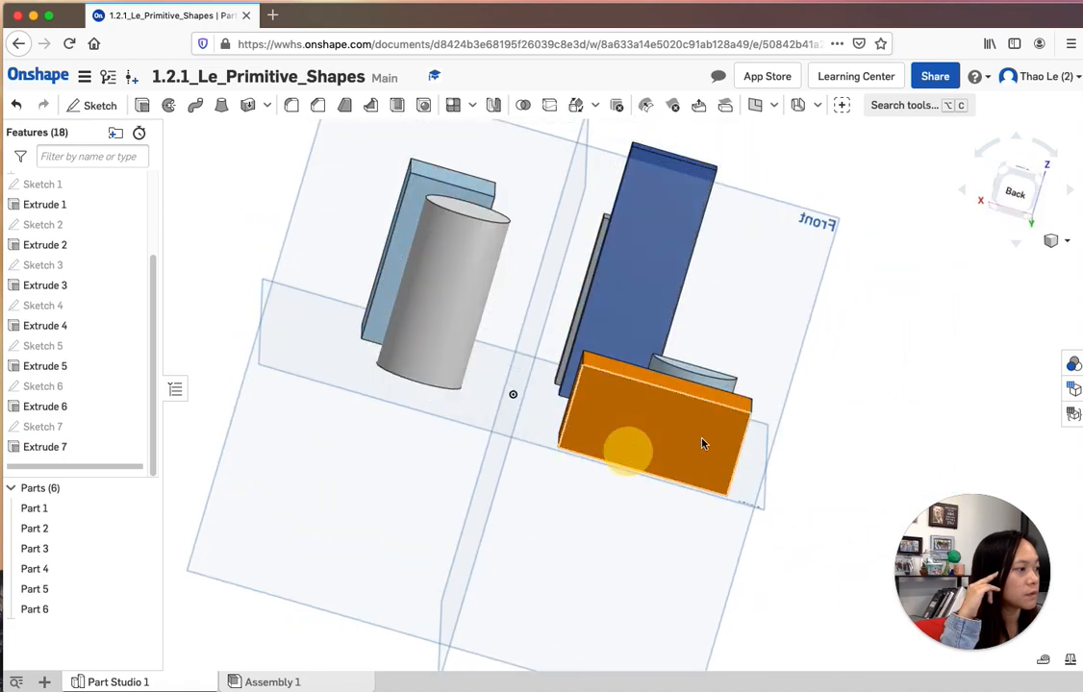
click(982, 147)
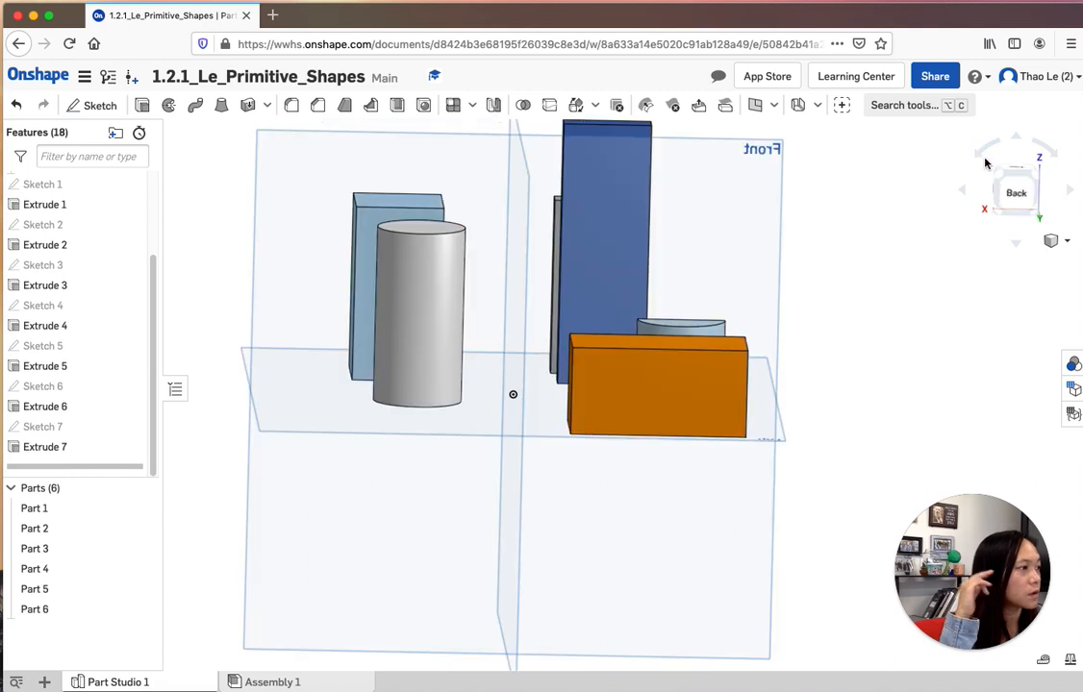
click(985, 148)
click(1051, 150)
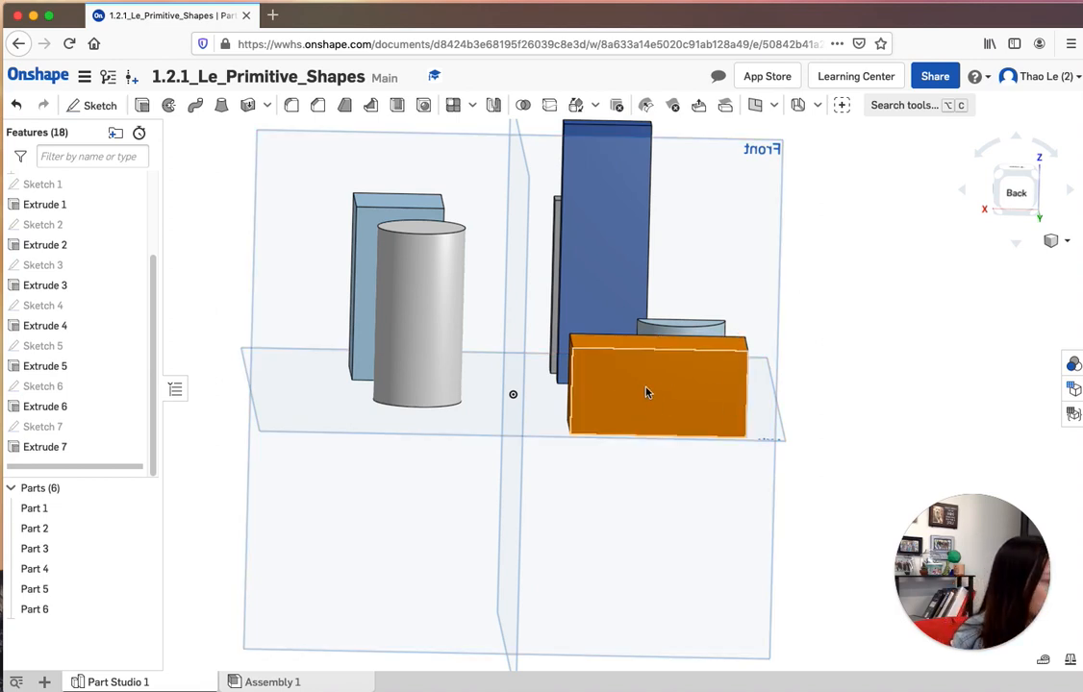
click(1021, 196)
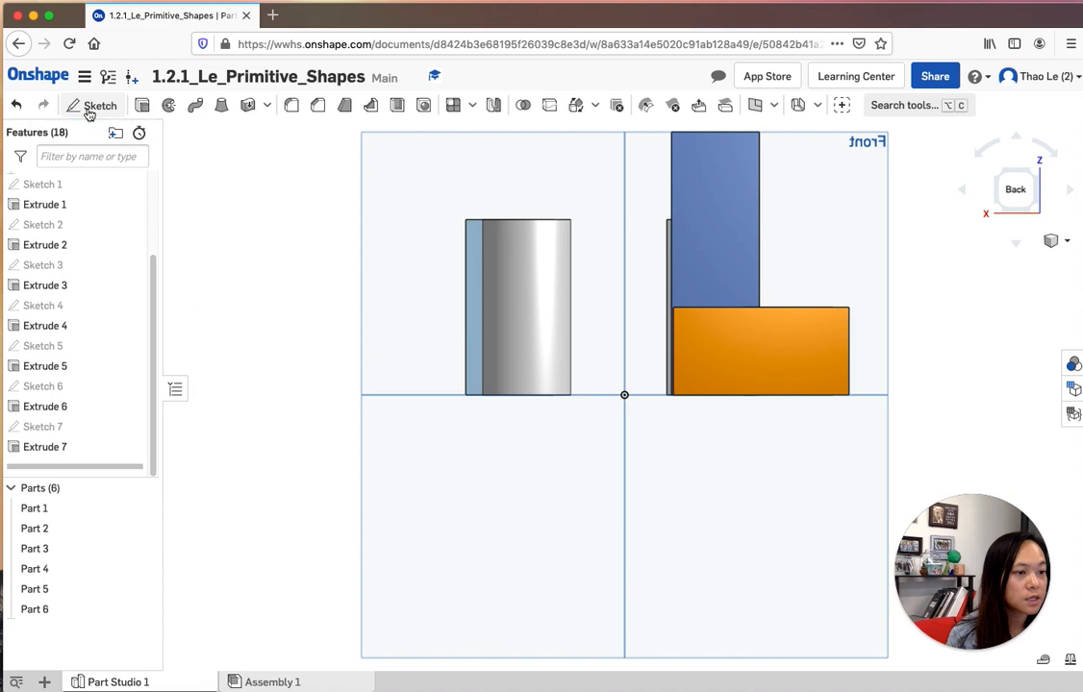
key(shift+s)
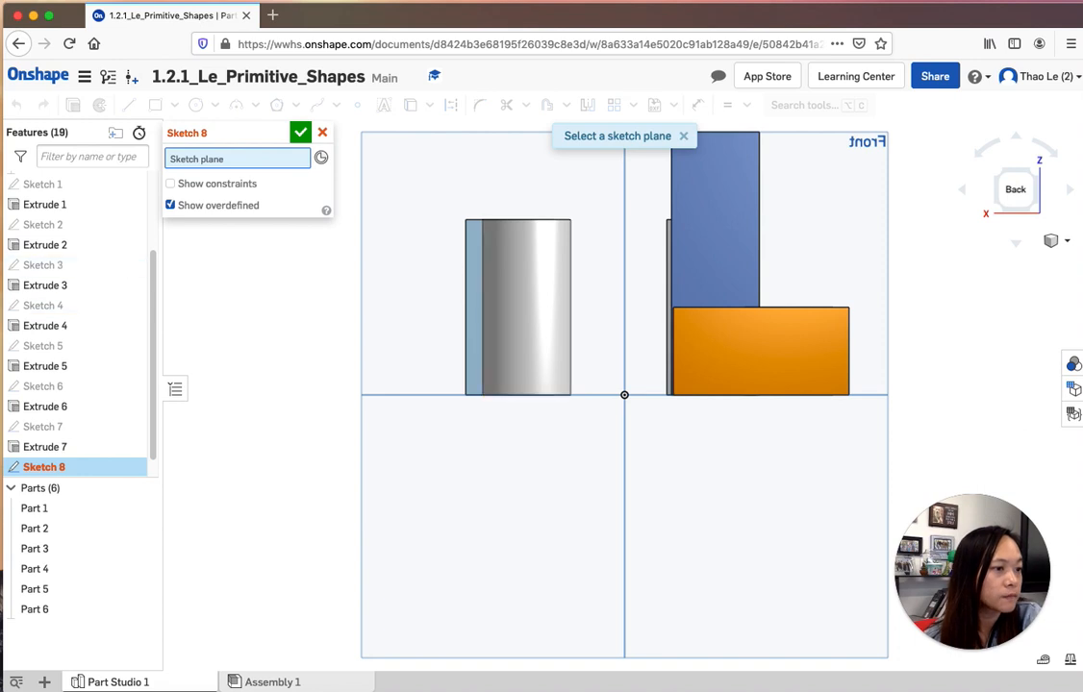
click(719, 356)
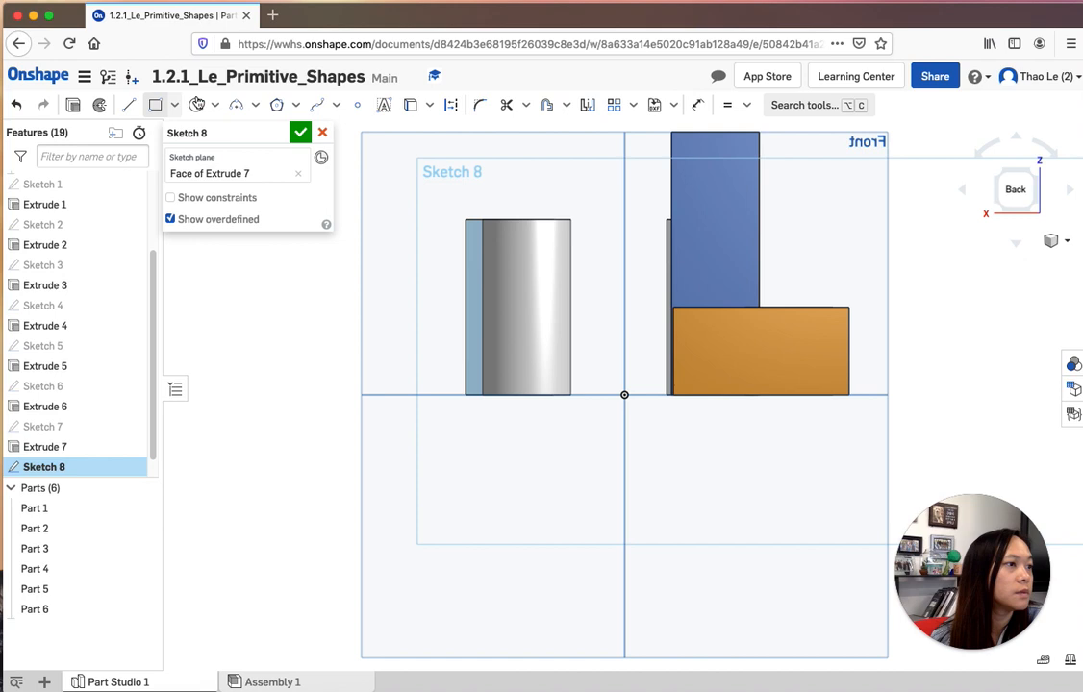
Try to sketch a three-point arc of about 0.548 in radius from the block's lower edge, and undo it.
click(237, 109)
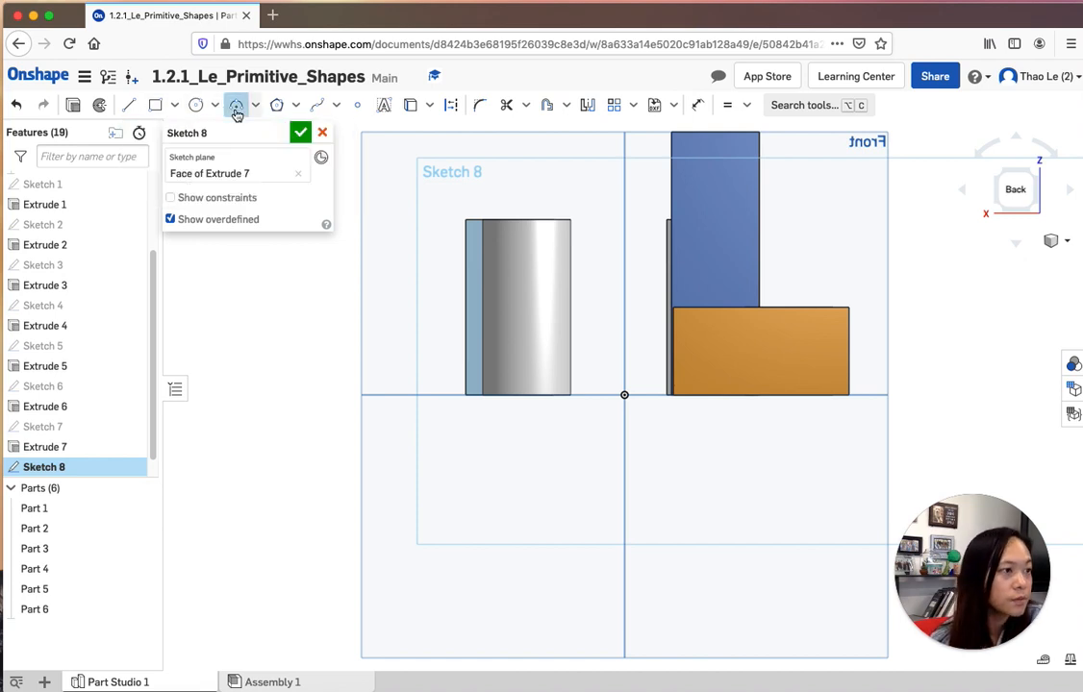
click(258, 107)
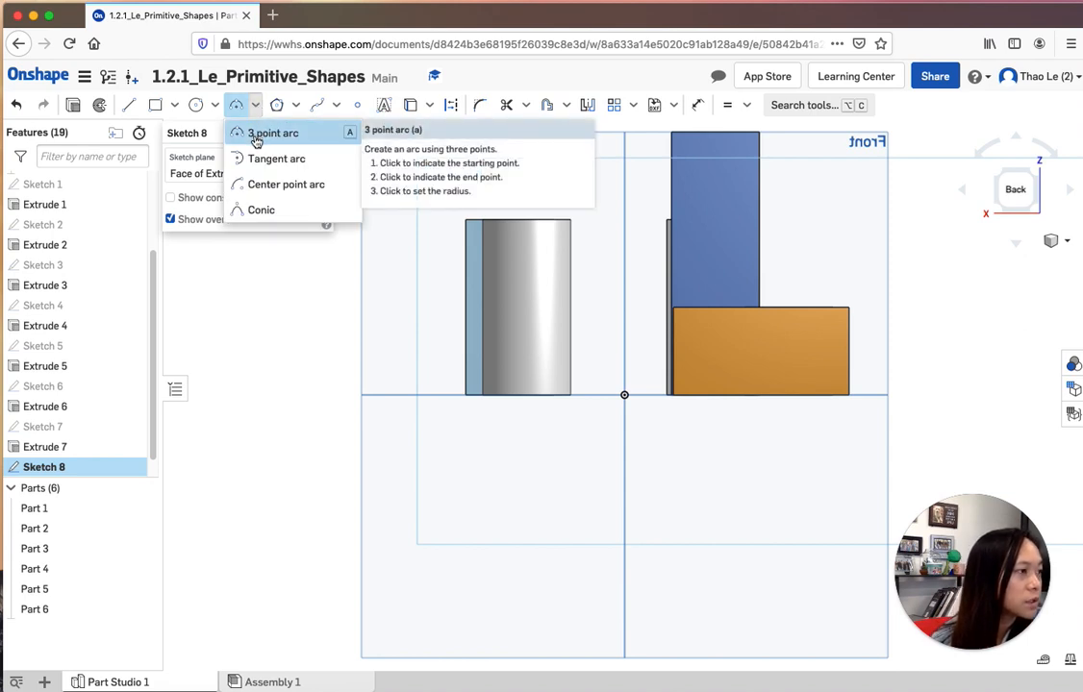
click(255, 136)
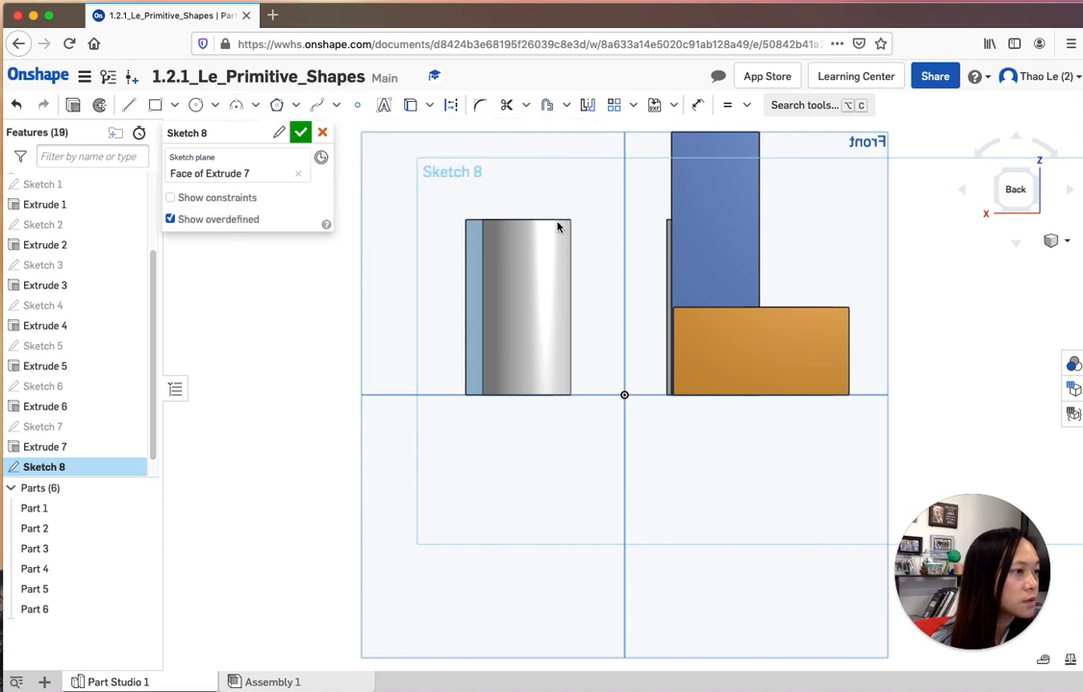
click(715, 395)
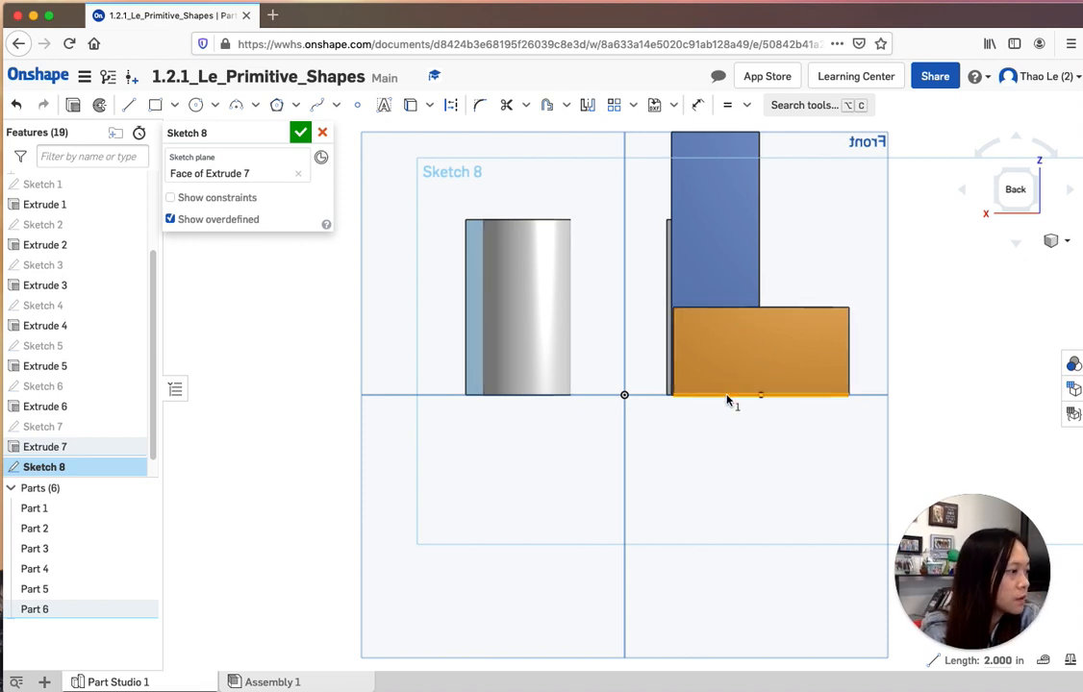
click(237, 105)
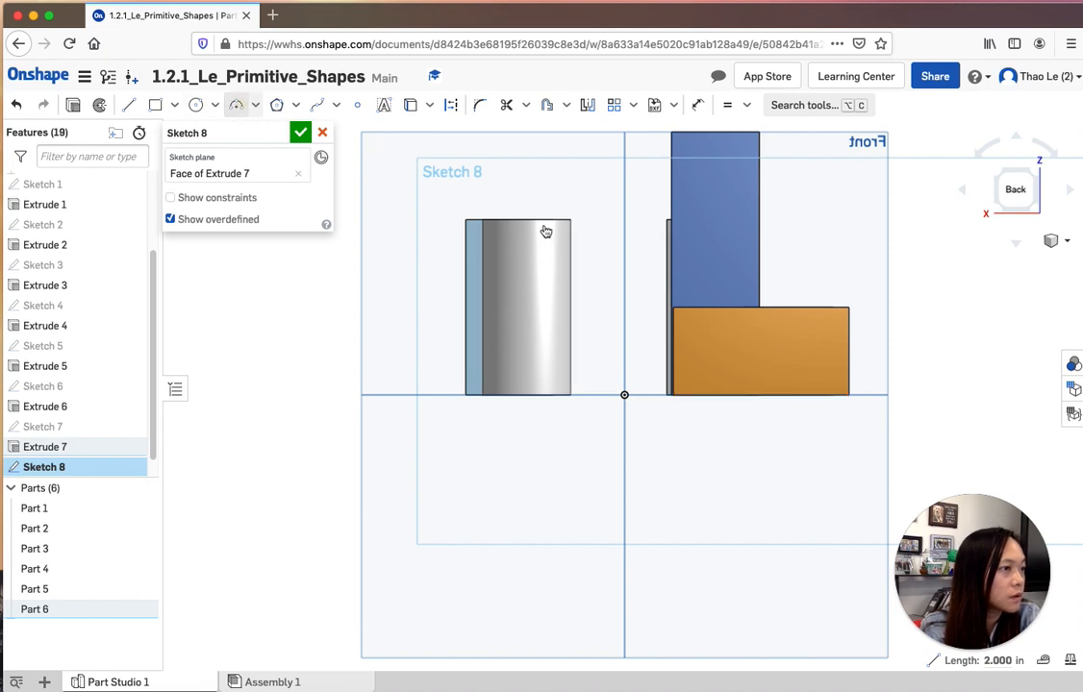
click(713, 394)
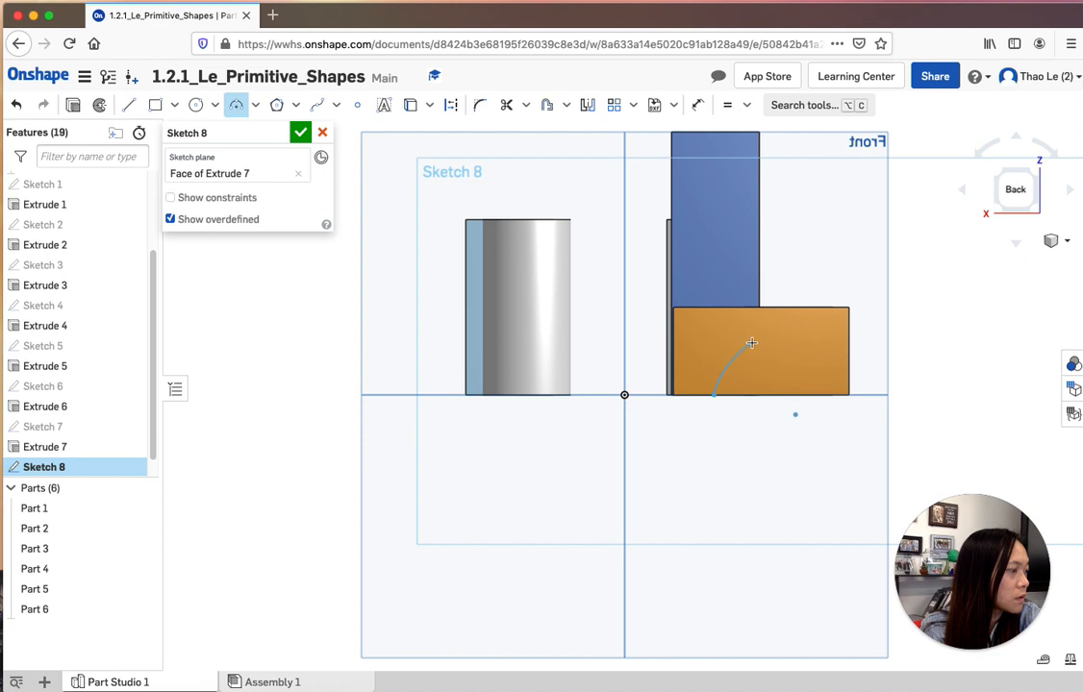
click(808, 395)
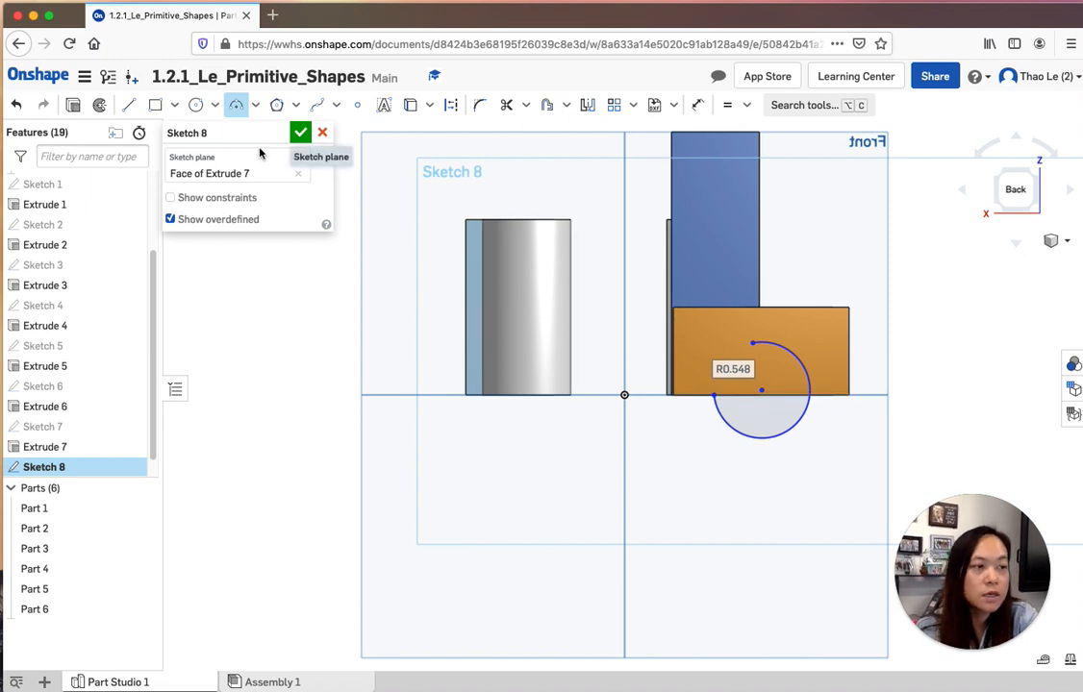
click(16, 108)
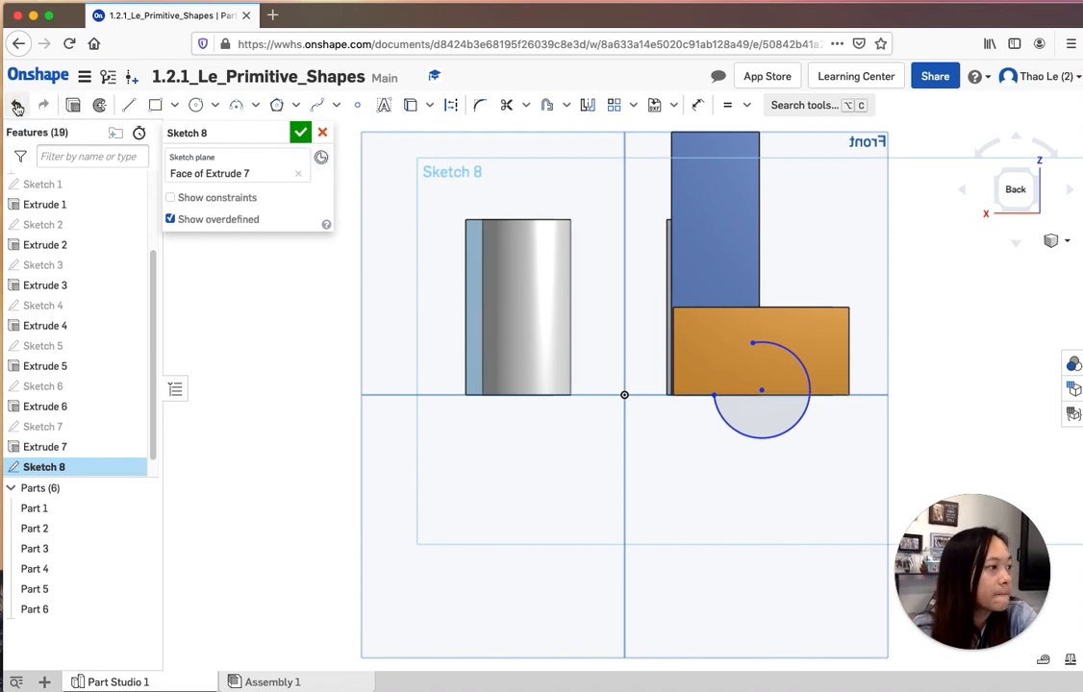
click(17, 108)
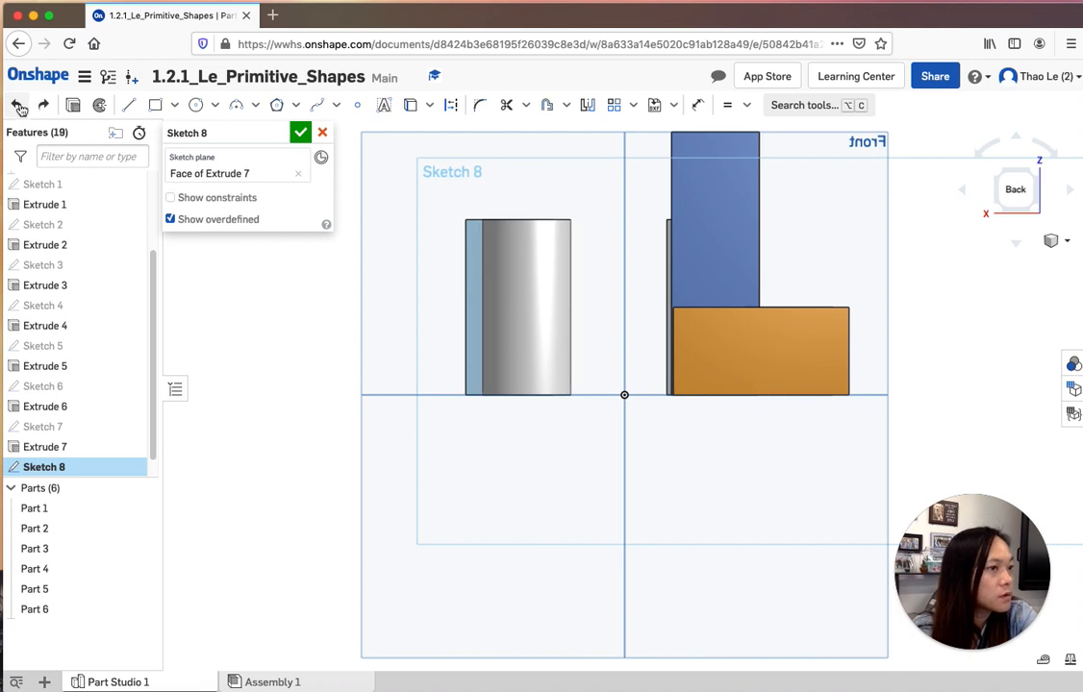
Sketch a three-point arc of about 0.456 in radius bulging upward, with both endpoints on the block's lower edge.
click(217, 108)
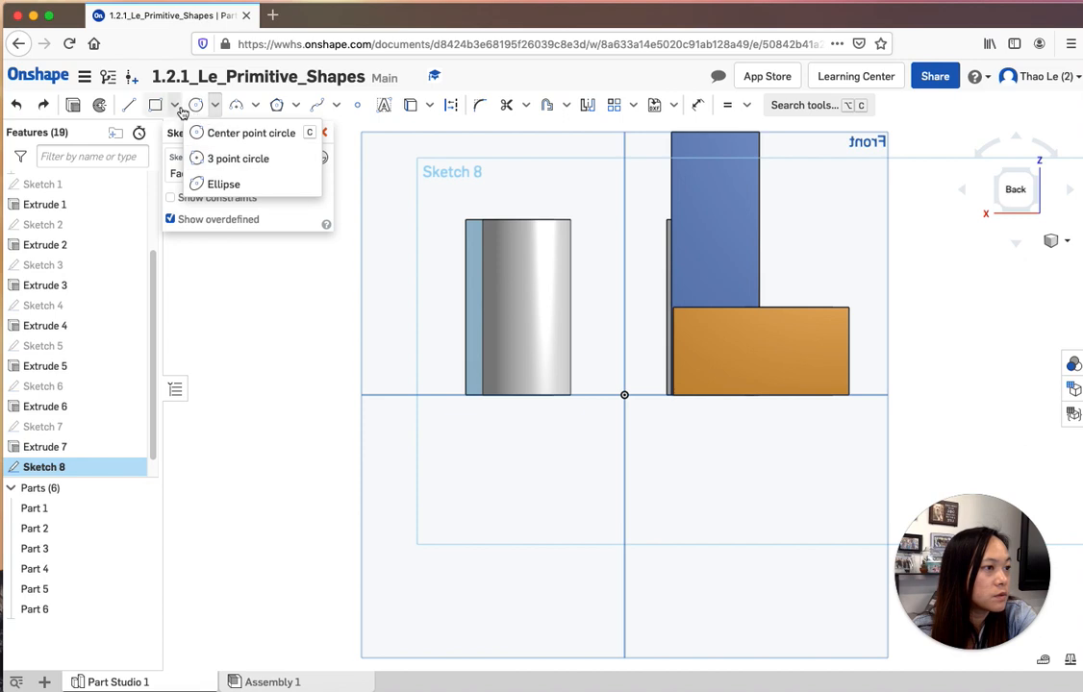
click(255, 105)
click(255, 105)
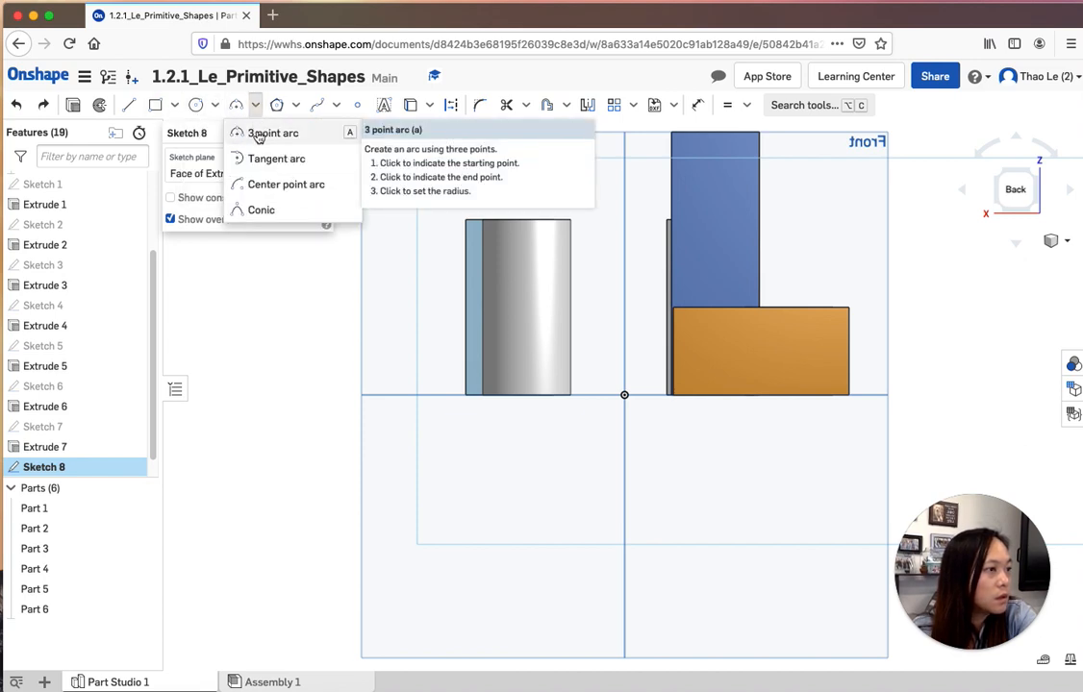
click(259, 135)
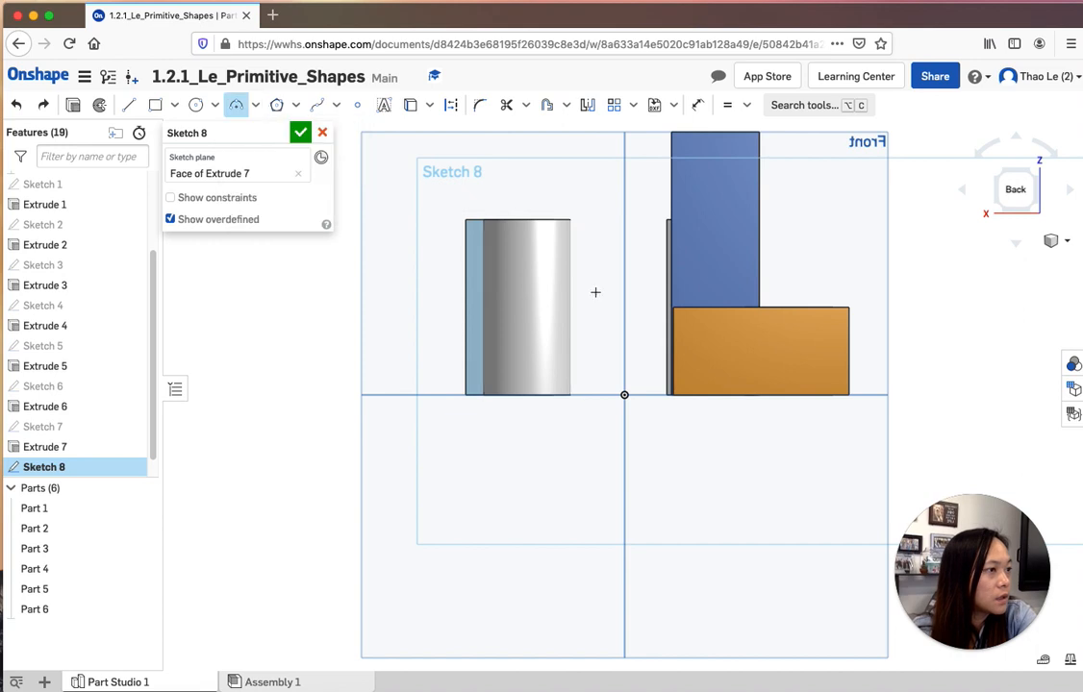
click(719, 394)
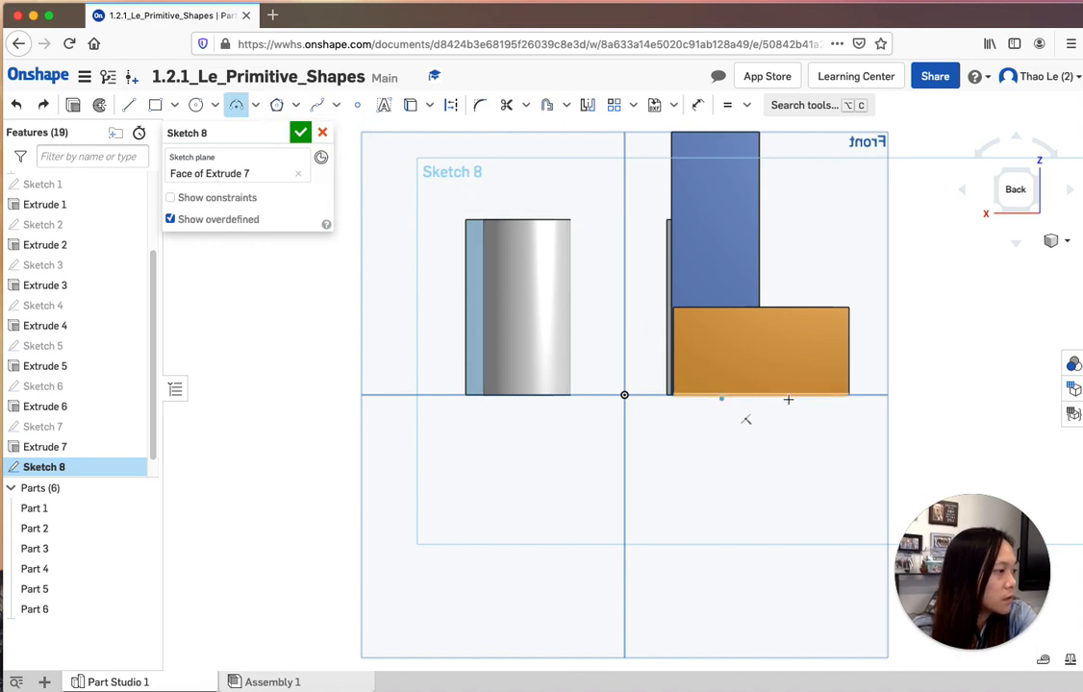
click(798, 395)
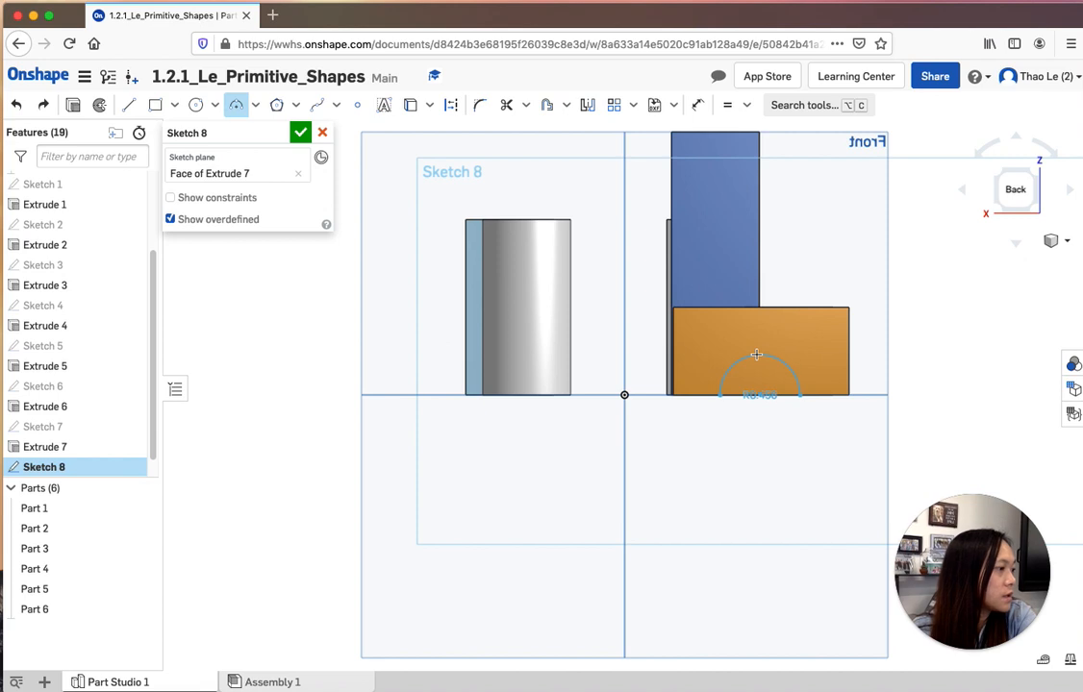
click(756, 355)
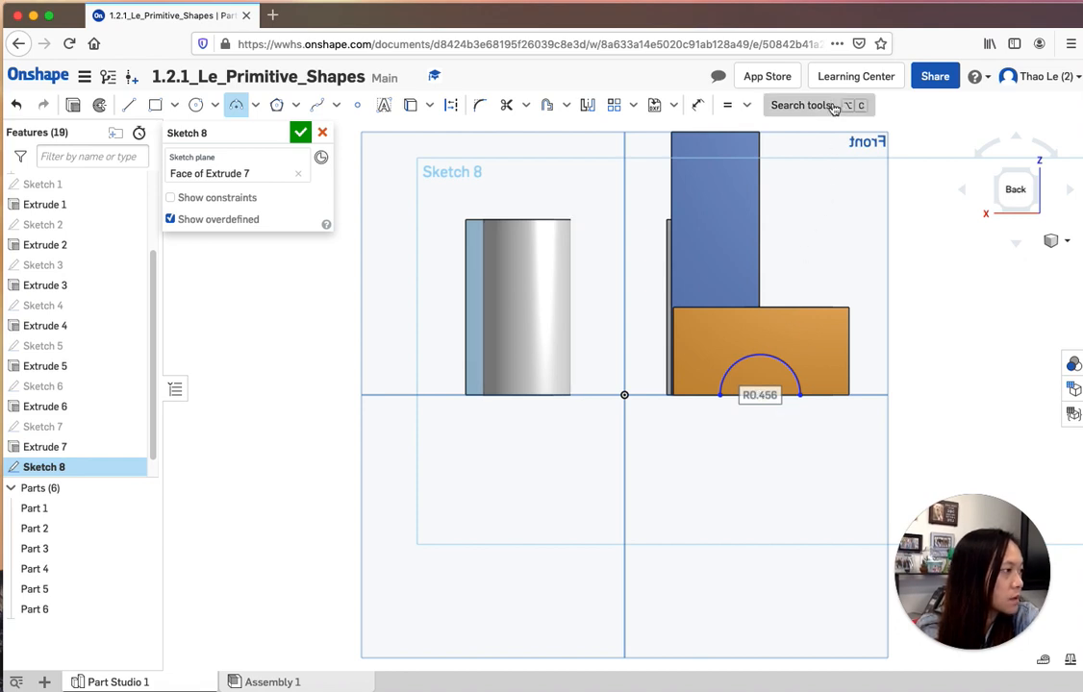
Dimension the distance between the arc's two endpoints as 1.5 in below the block.
click(698, 105)
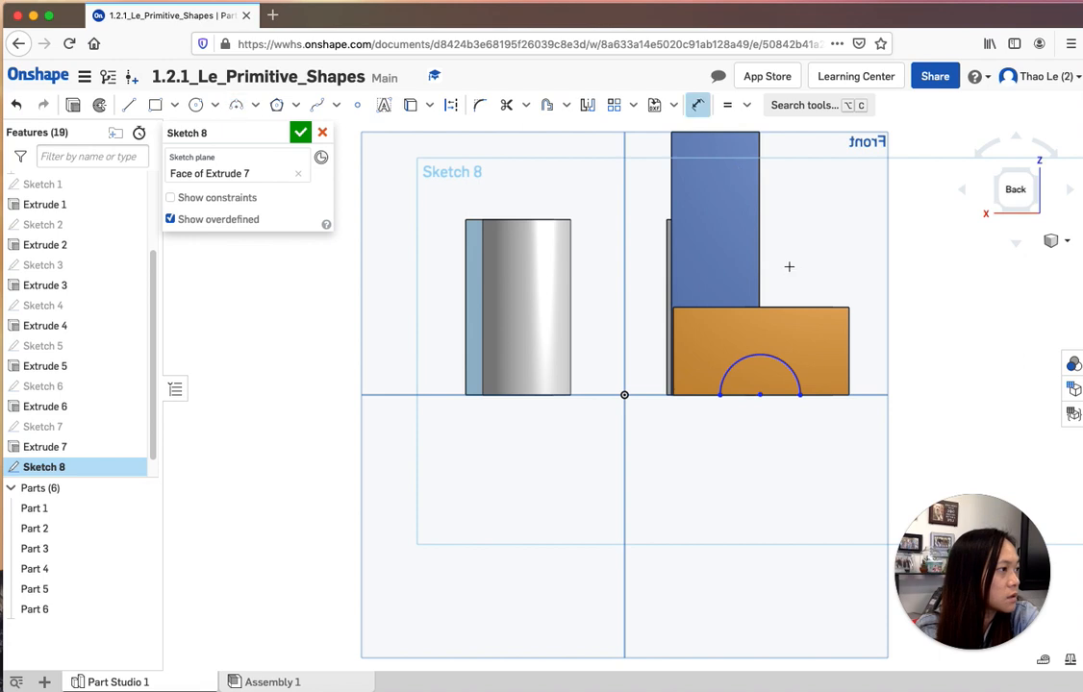
click(799, 393)
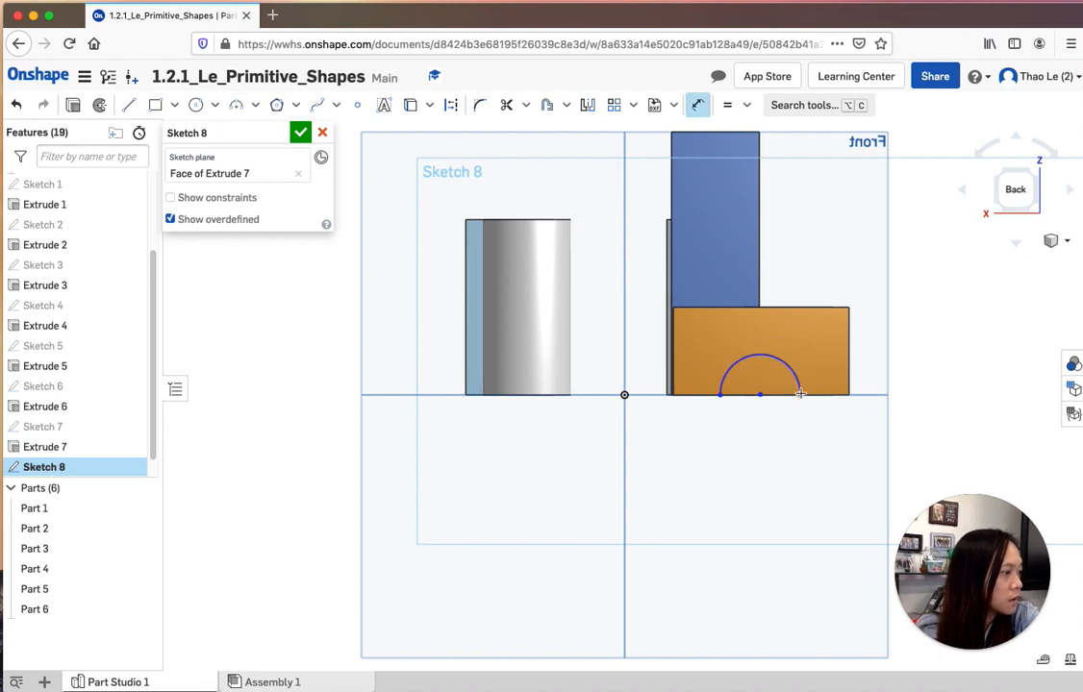
click(720, 394)
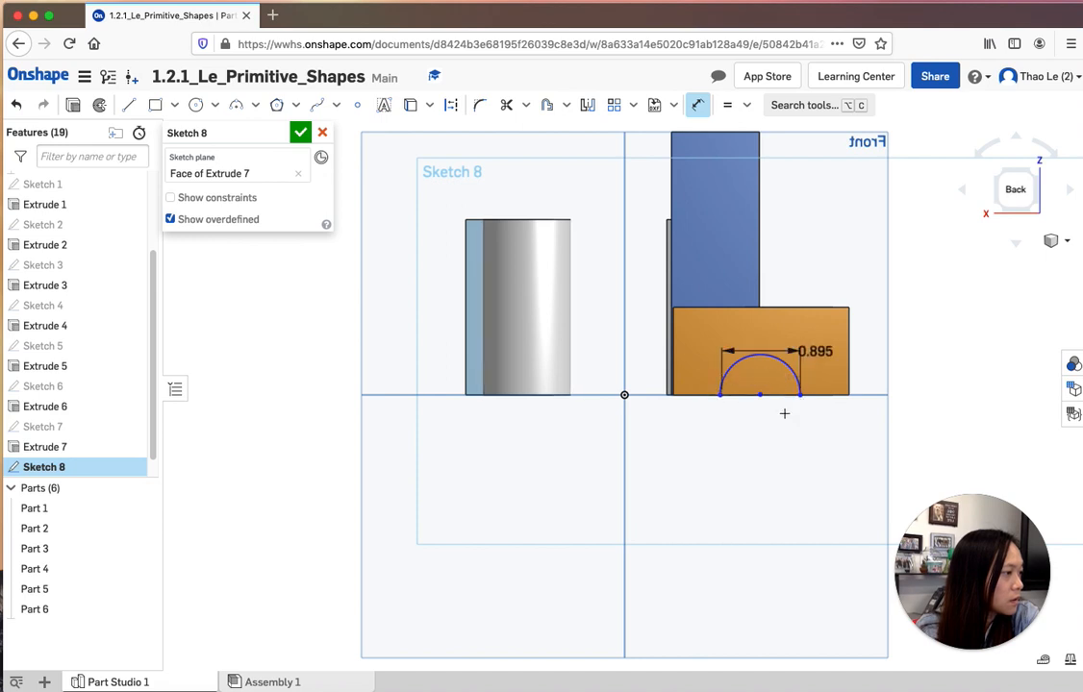
click(759, 460)
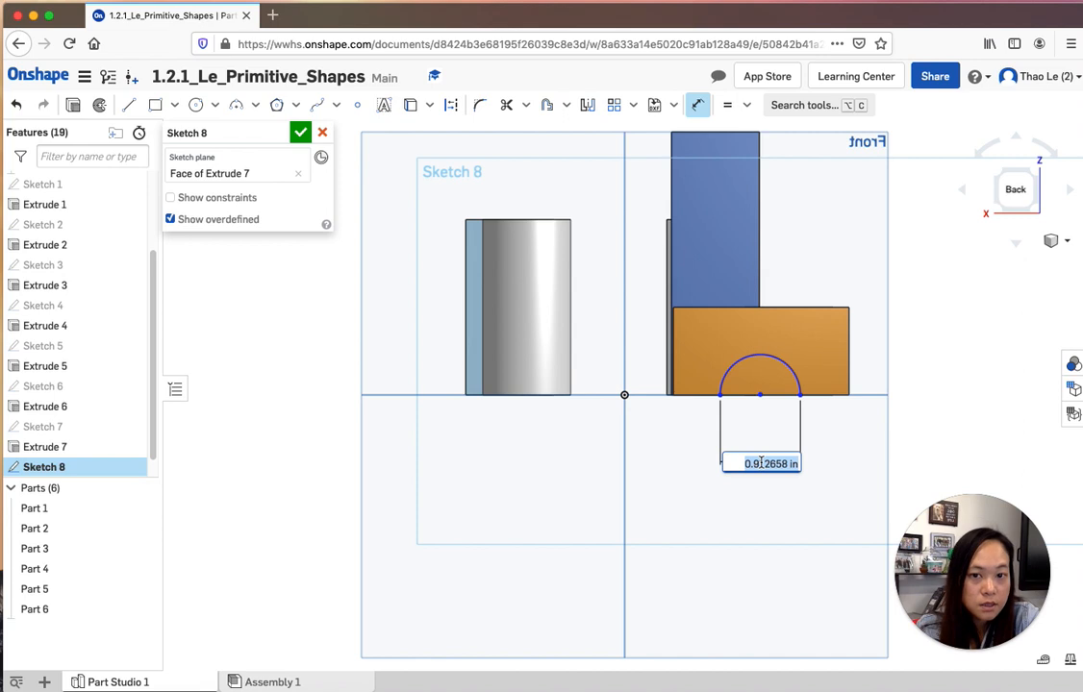
text(1.5)
key(Return)
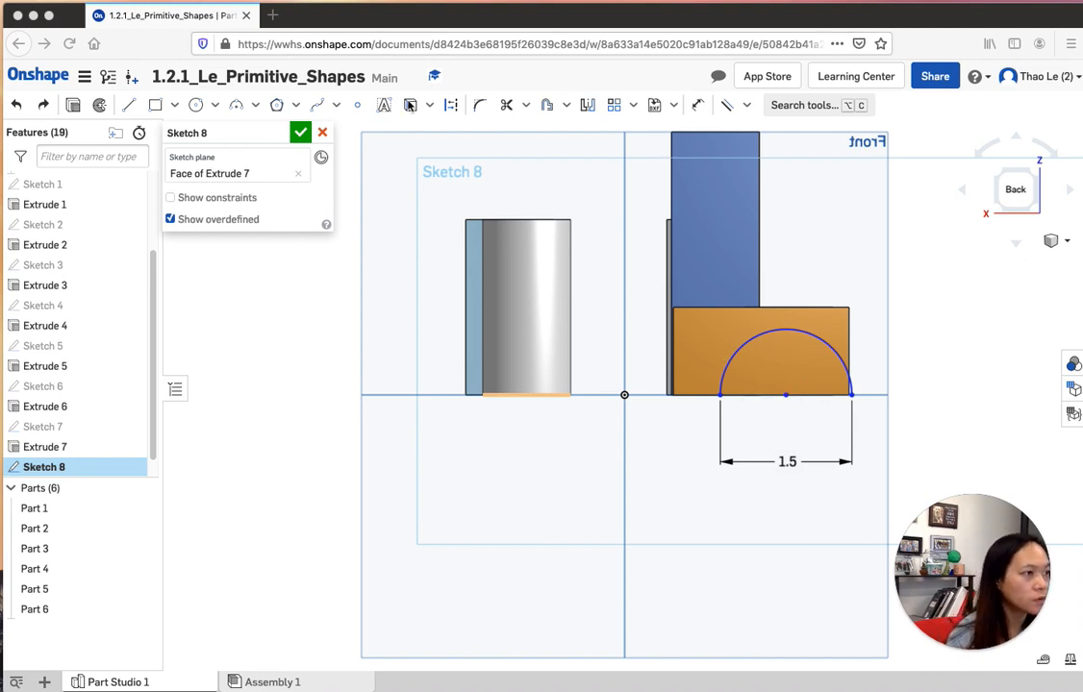
Place a point at the midpoint of the block's upper edge and draw a line about 1.04 in long to the arc's center.
click(357, 108)
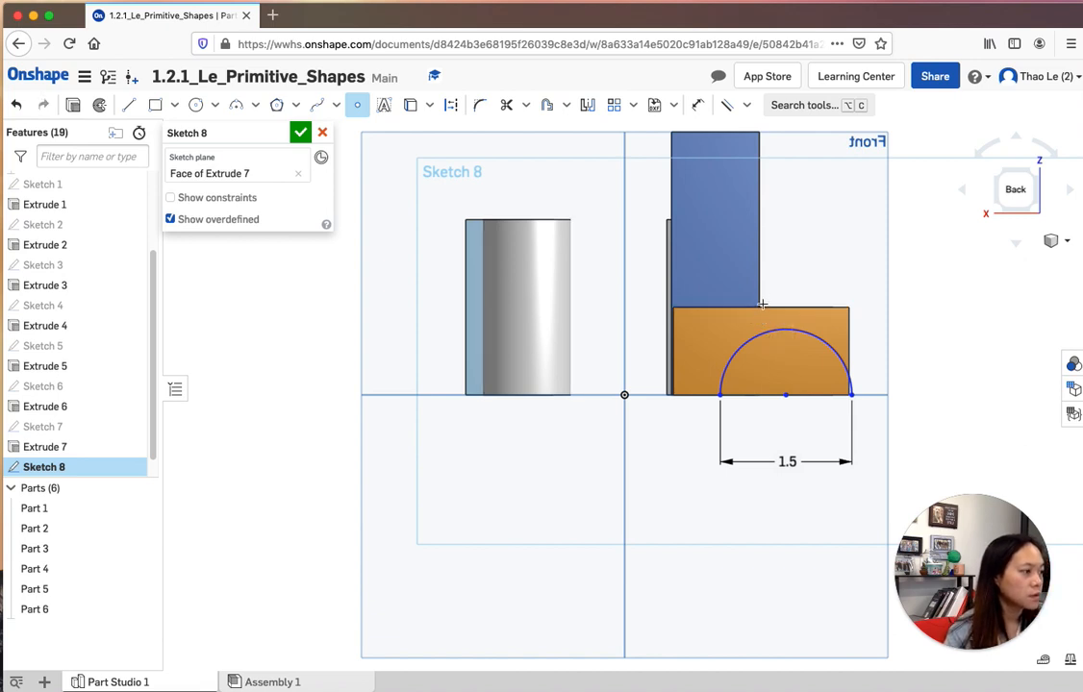
click(762, 308)
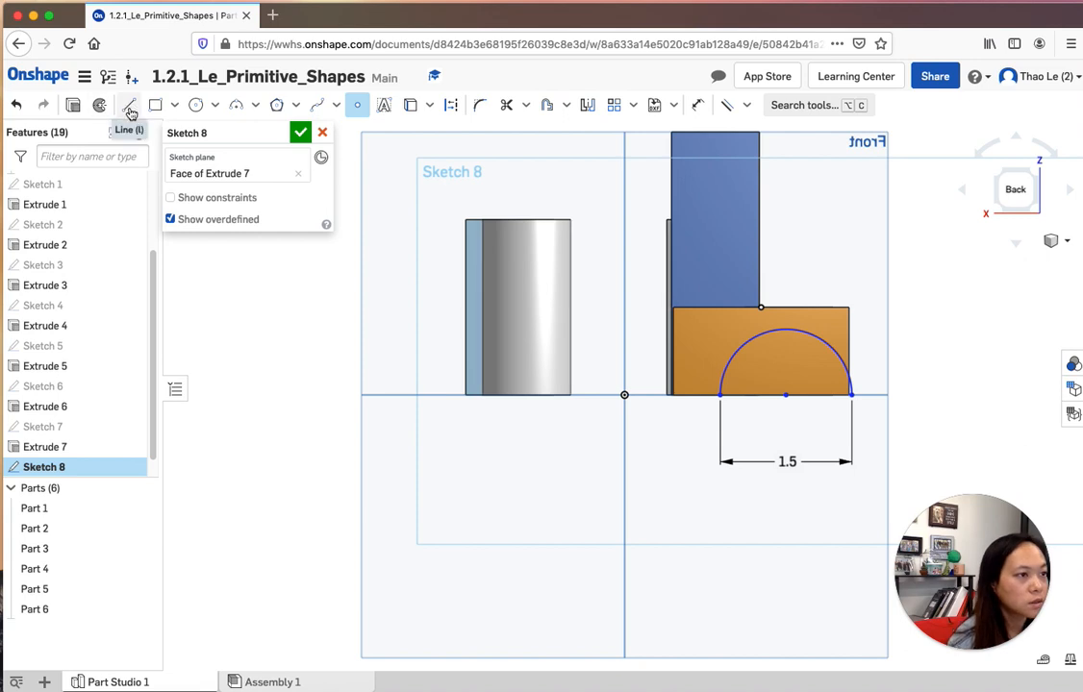
key(l)
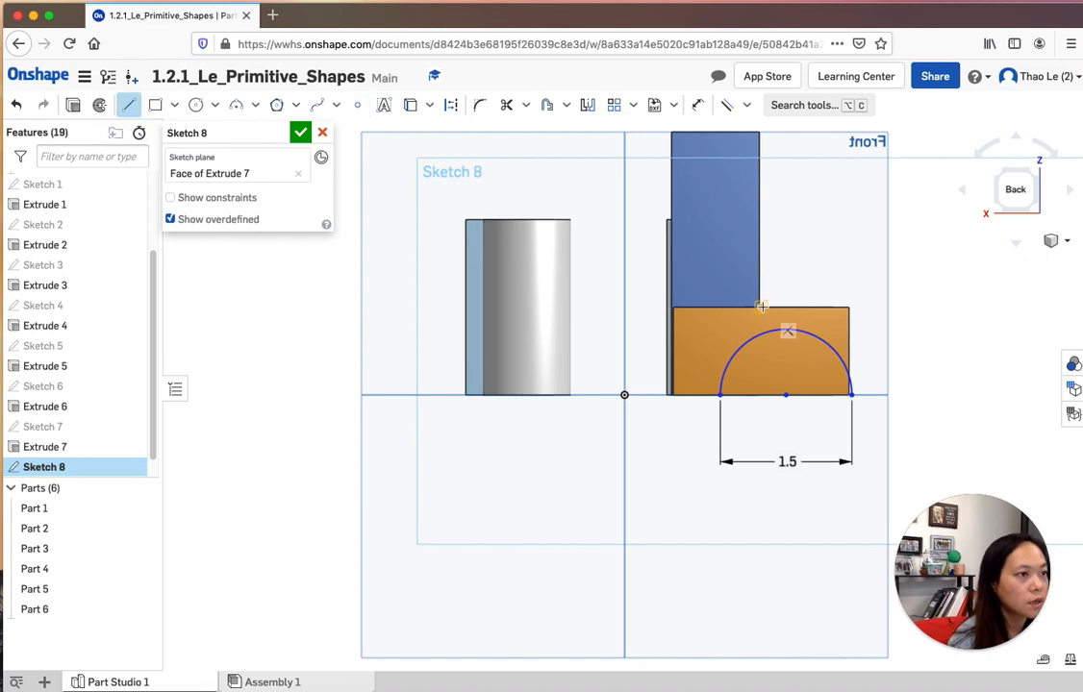
click(761, 306)
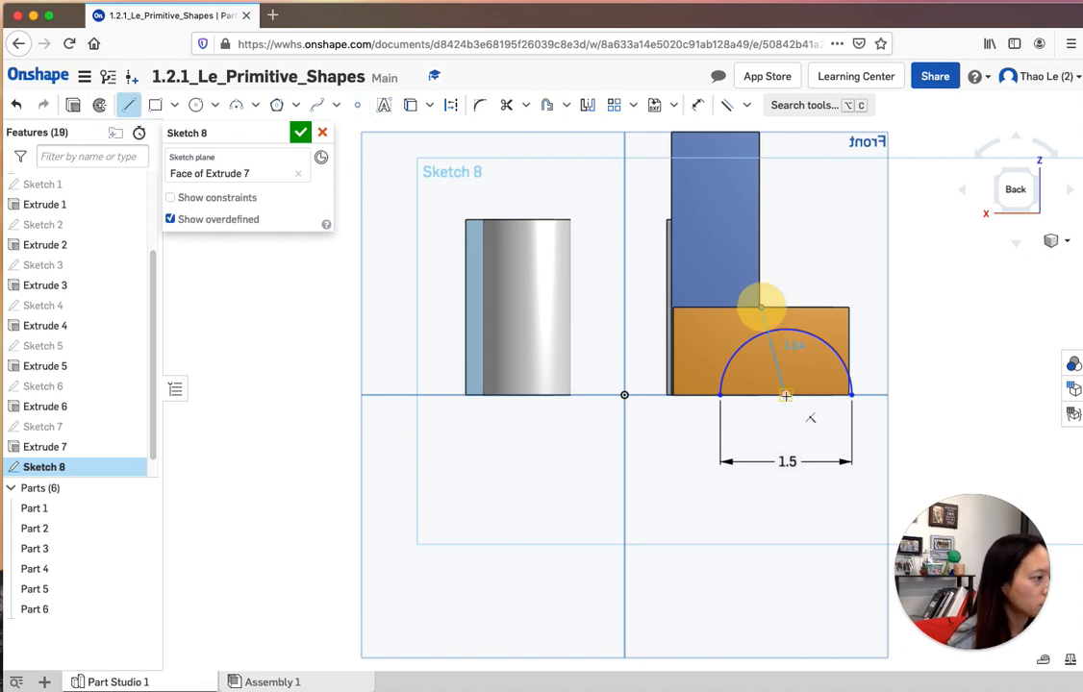
click(786, 394)
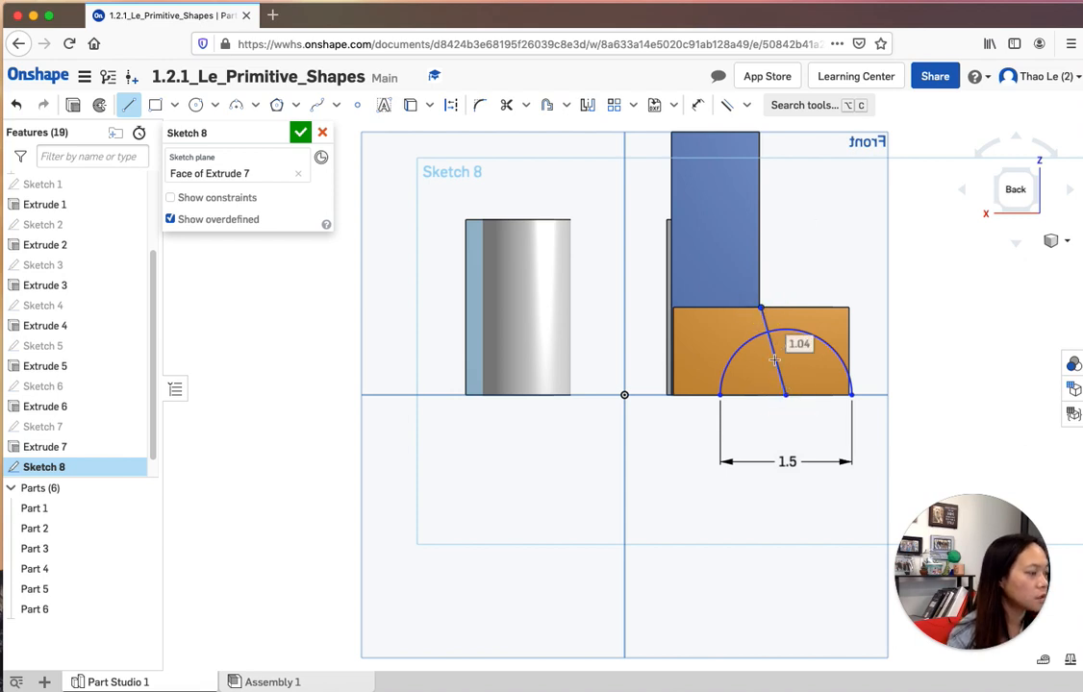
Constrain the line from the upper midpoint to the arc's center parallel to the block's vertical side edge.
click(748, 106)
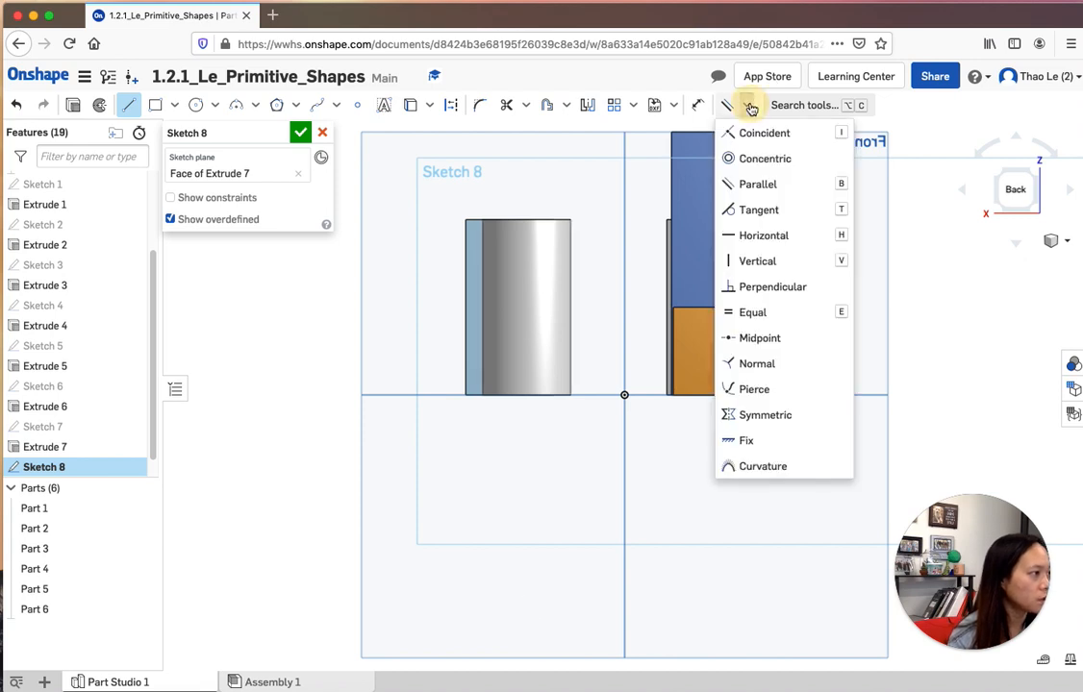
click(756, 184)
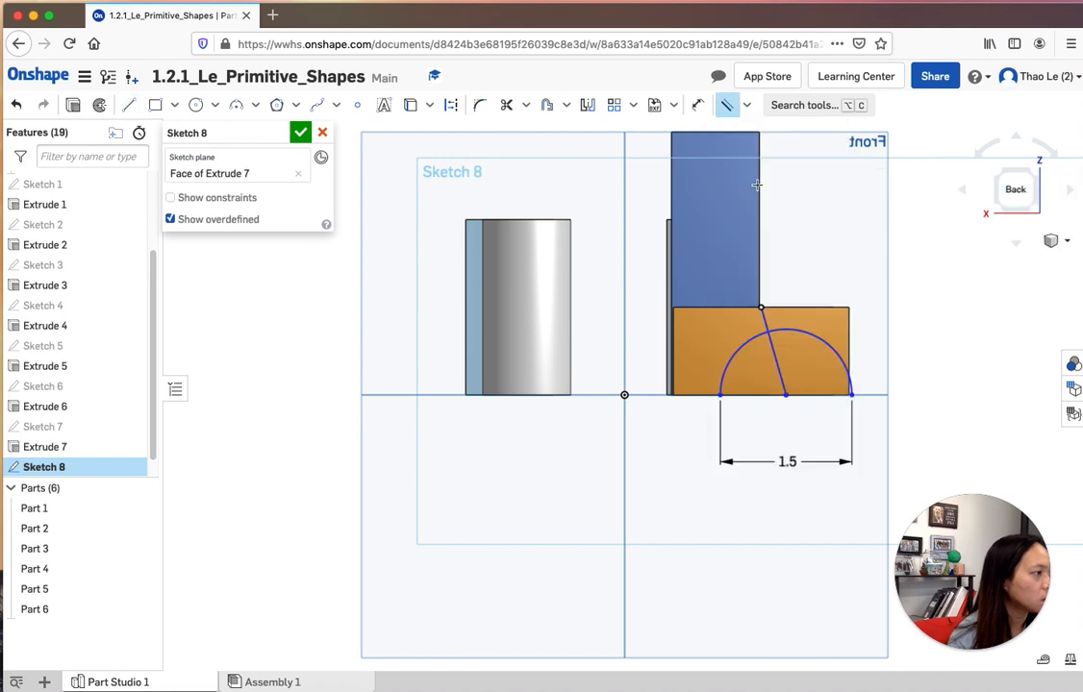
click(773, 352)
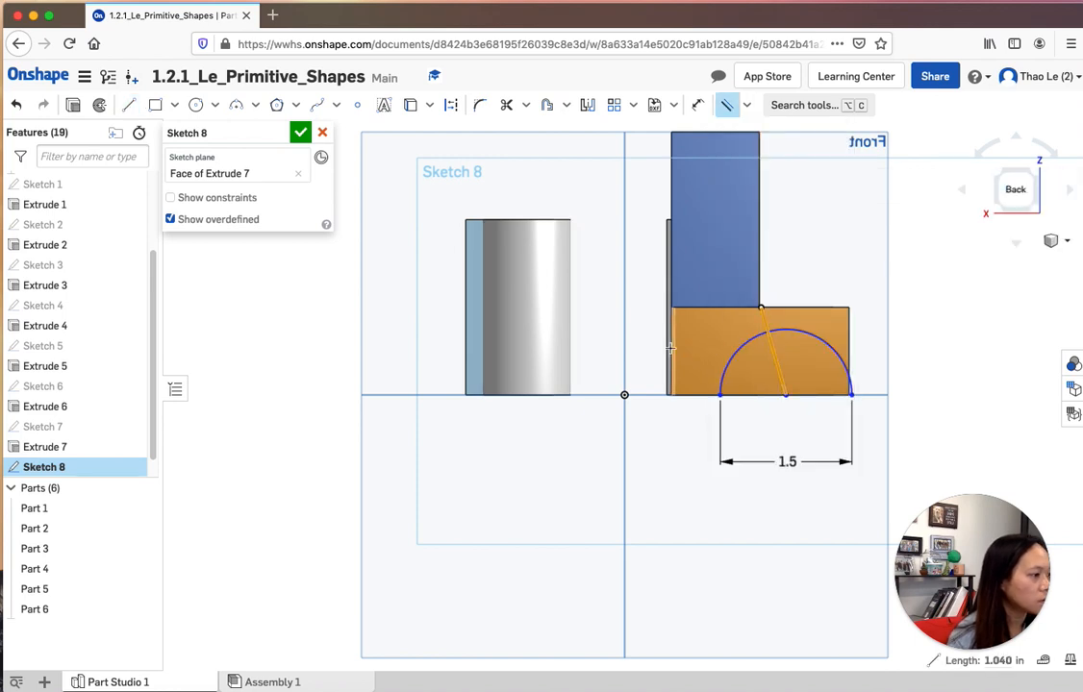
key(Escape)
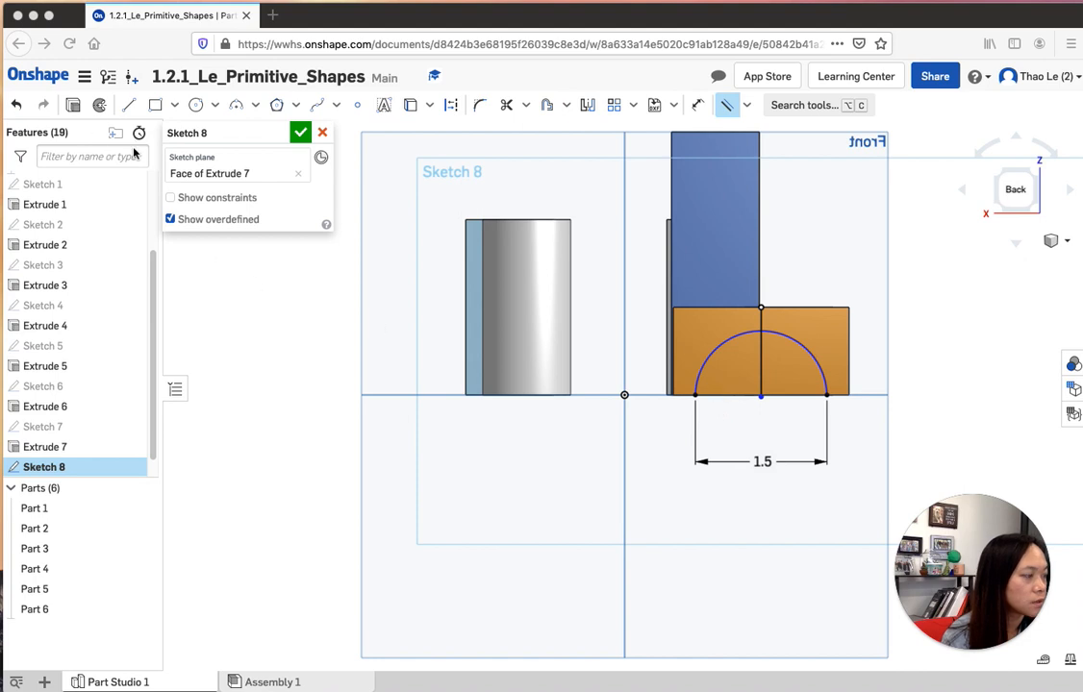
Extrude both halves of the semicircle sketch as a blind 1 in Remove cut into the rectangular block.
click(82, 109)
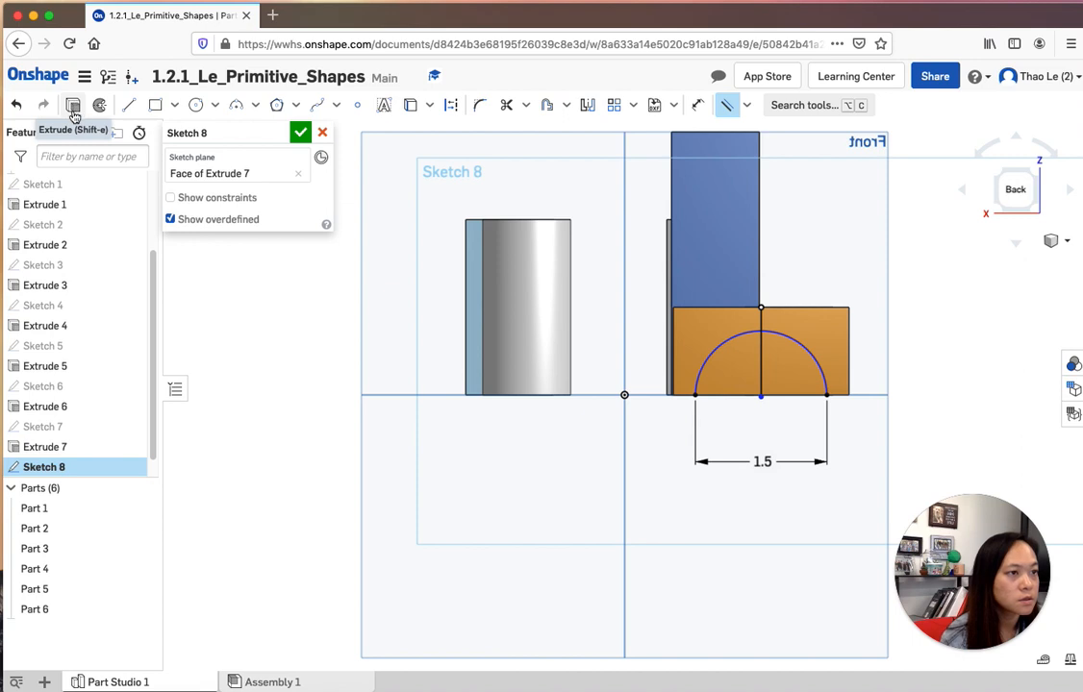
click(73, 109)
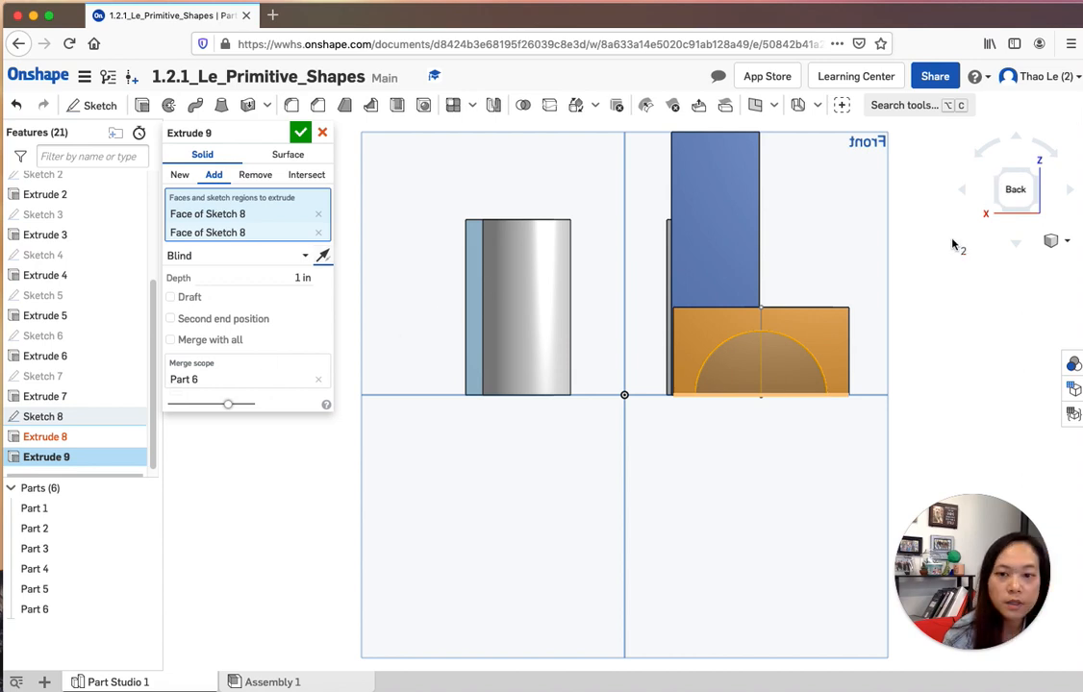
click(1066, 245)
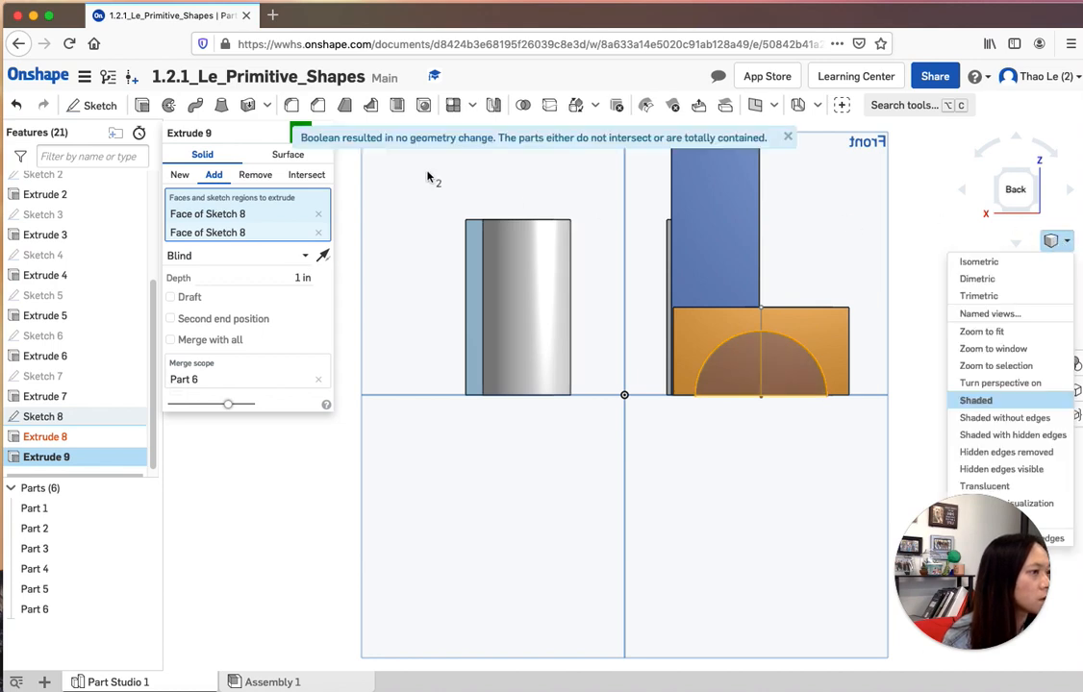
click(788, 141)
click(789, 139)
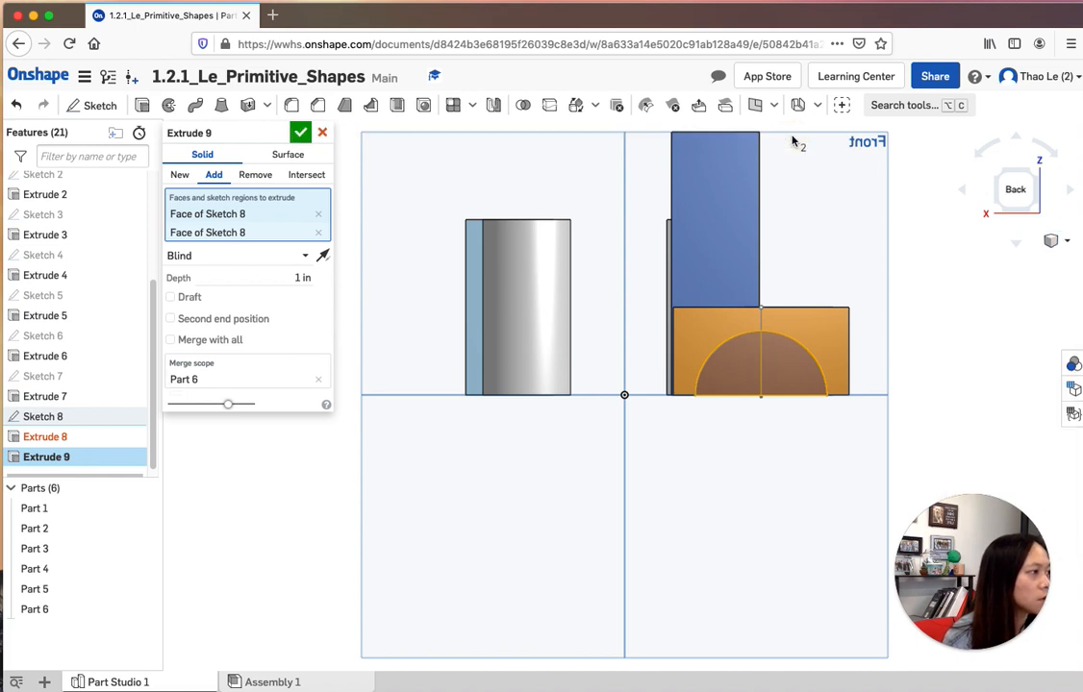
click(254, 176)
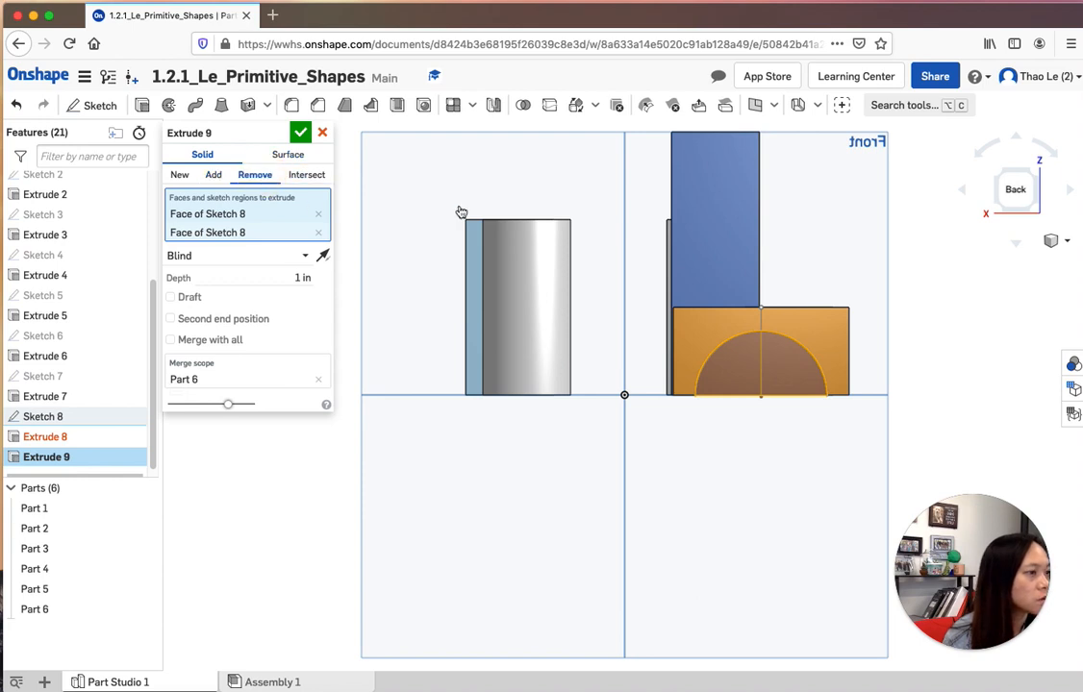
Examine the semicircular cut through the block in isometric, top and front-left angled views.
click(1062, 243)
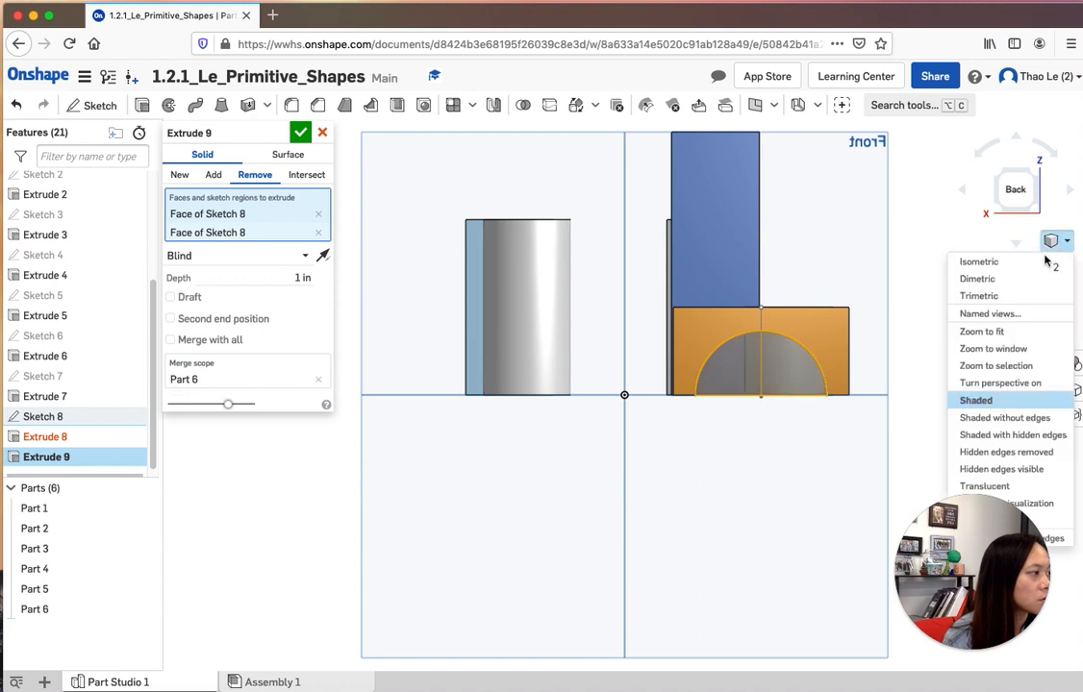
click(1013, 261)
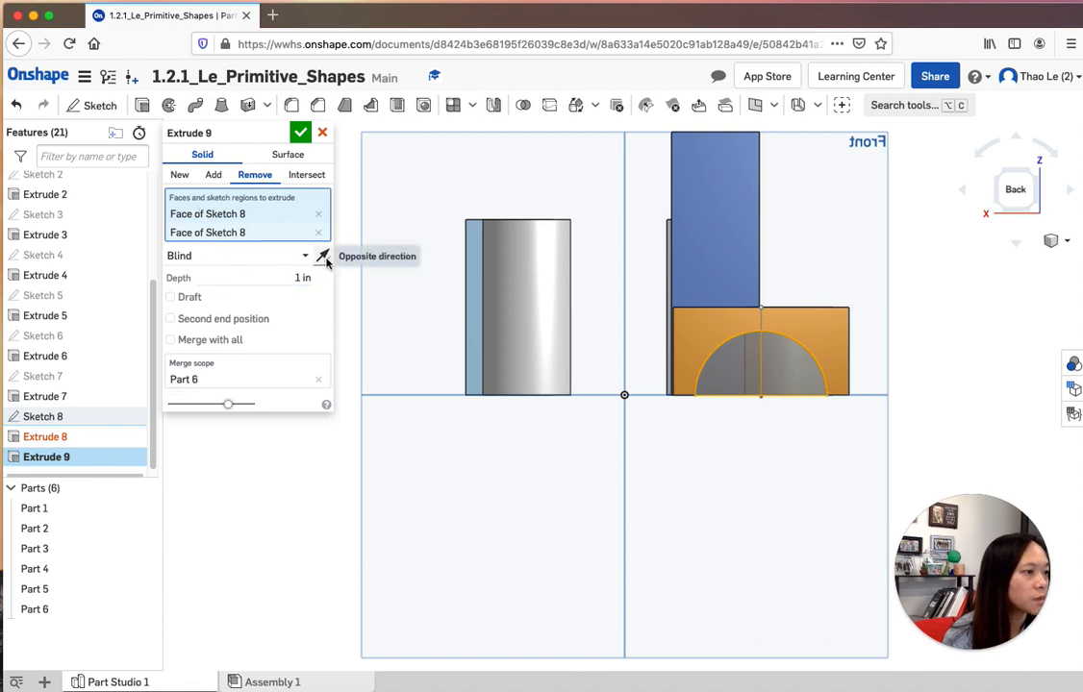
click(1068, 243)
click(1026, 262)
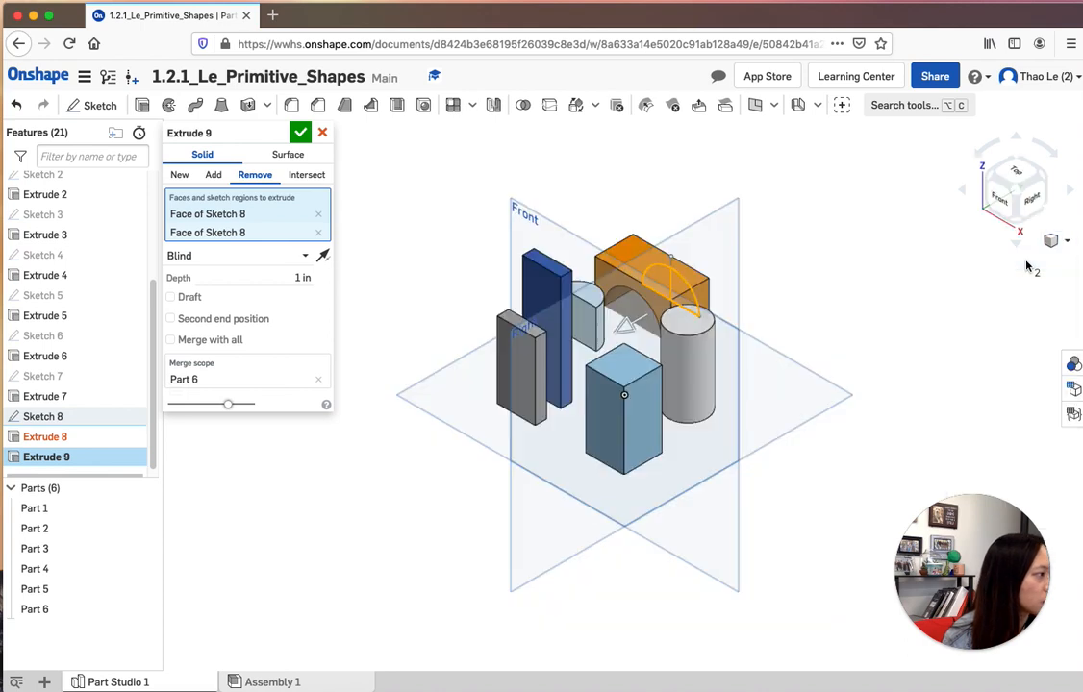
click(877, 371)
right_drag(772, 456, 770, 396)
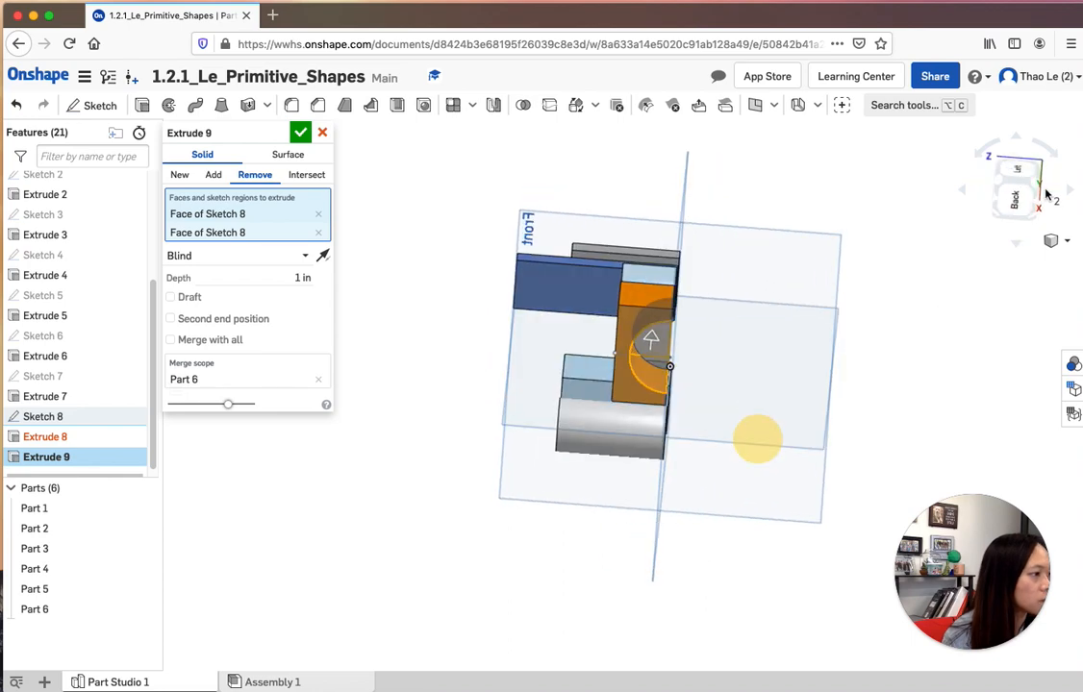
right_drag(802, 222, 967, 210)
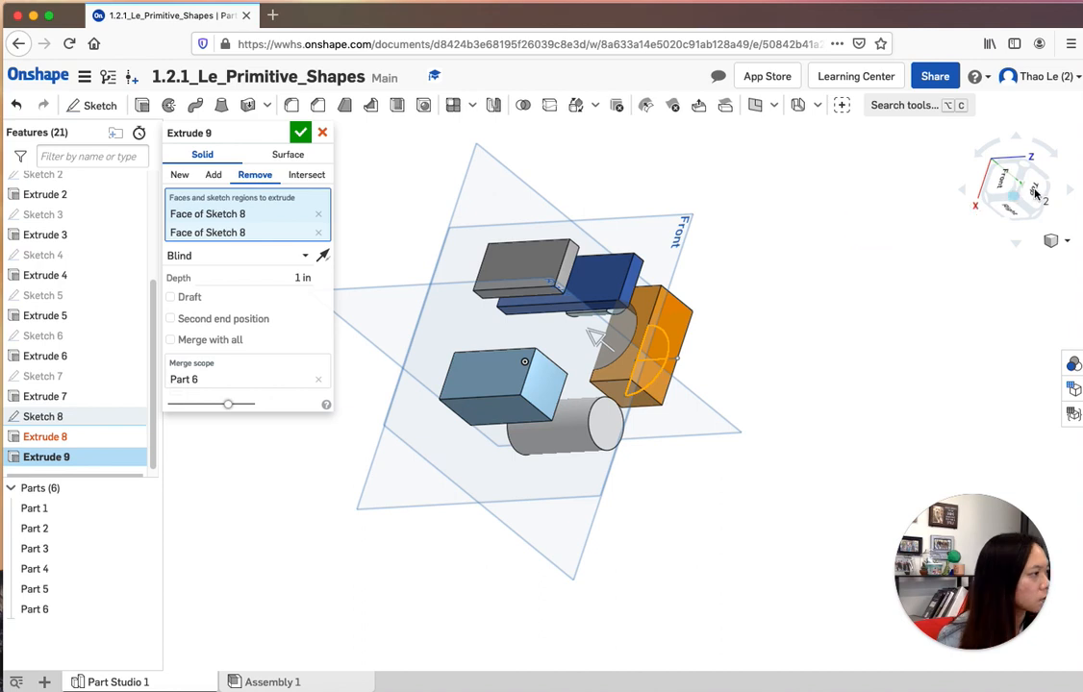
click(1035, 193)
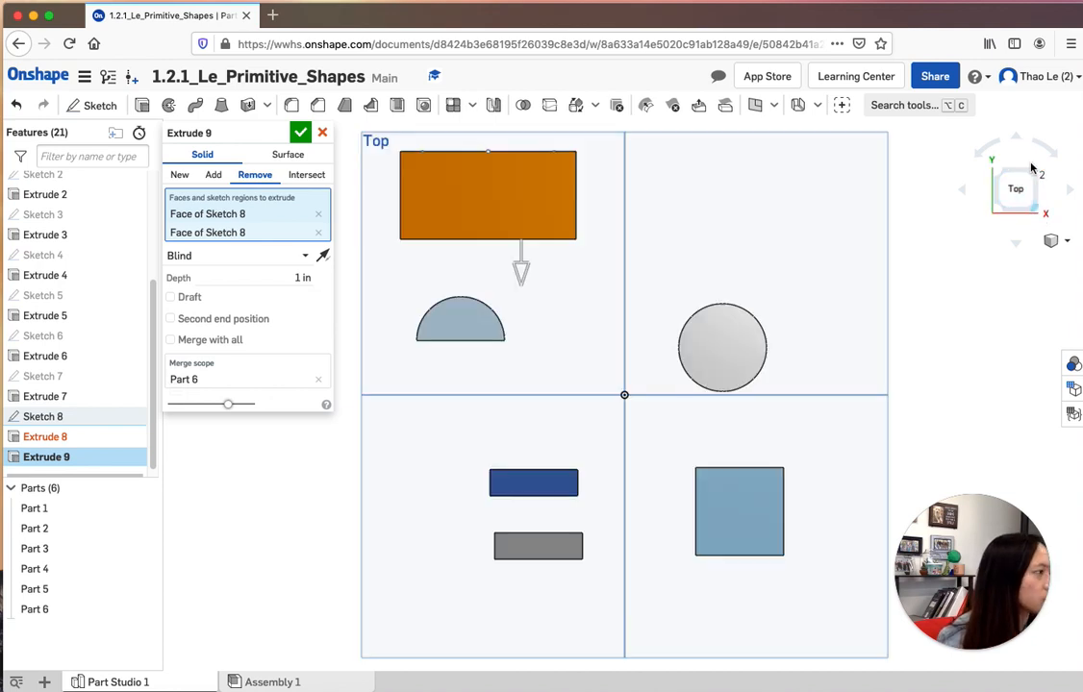
click(989, 151)
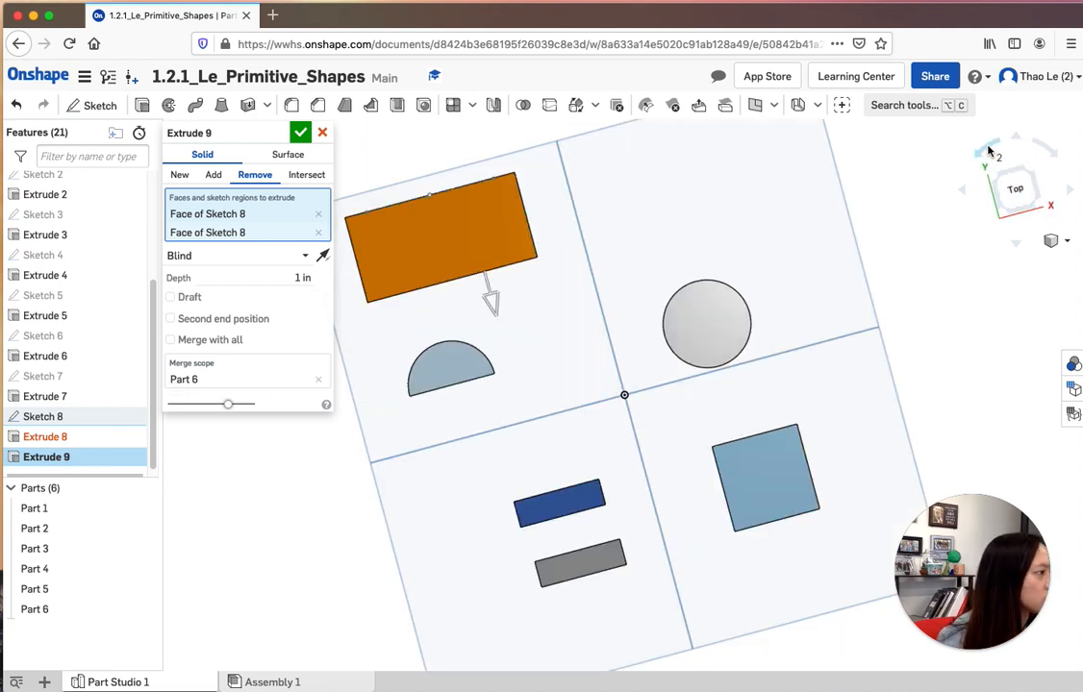
click(1008, 200)
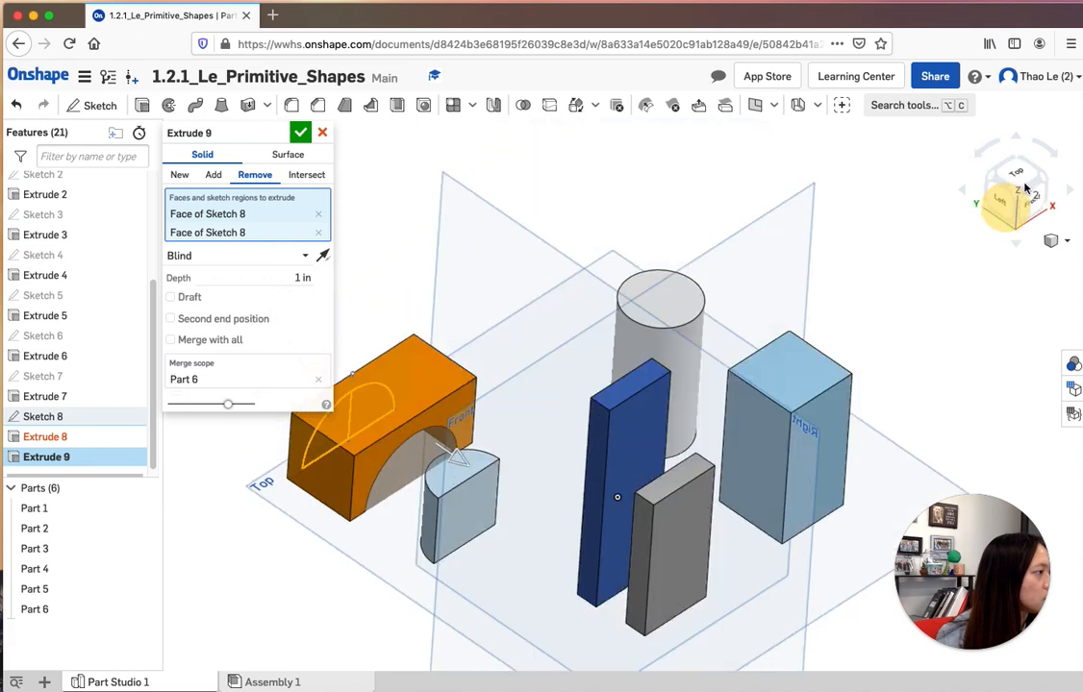
right_drag(509, 461, 527, 551)
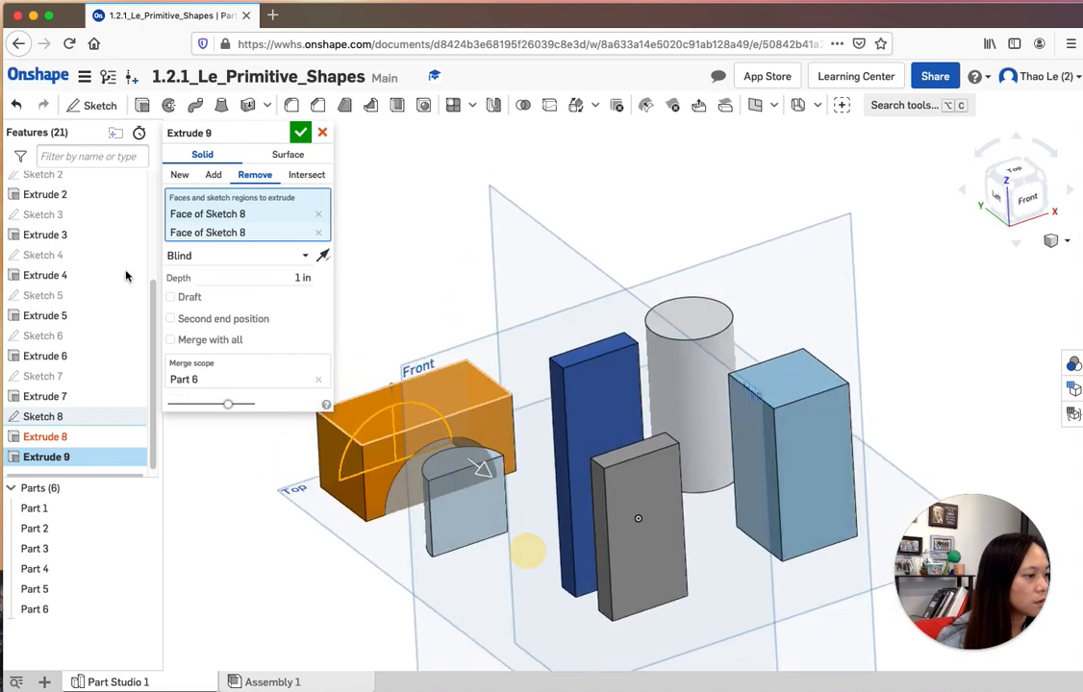